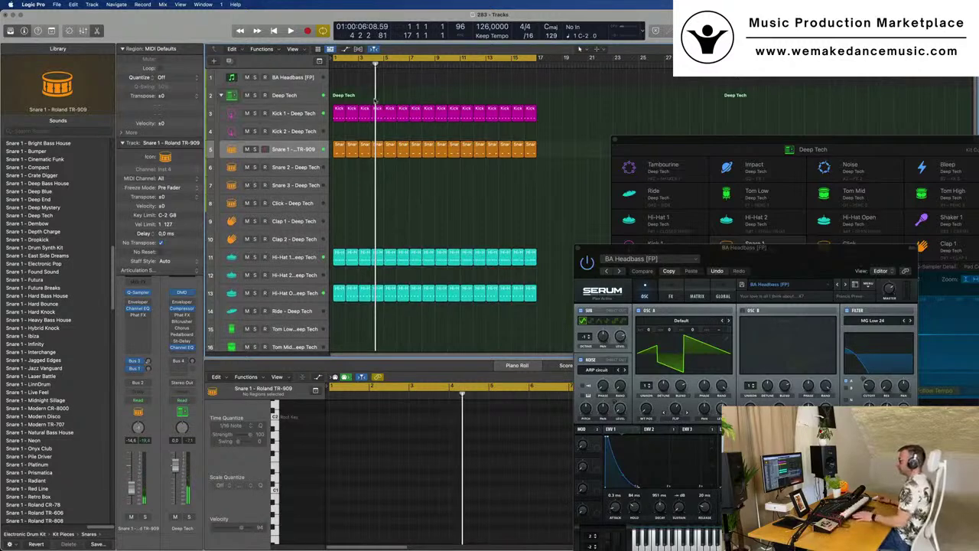
# Enlarge the BA Headbass [FP] track and record about two bars of bass from bar 1 over the drums.
pyautogui.press('space')
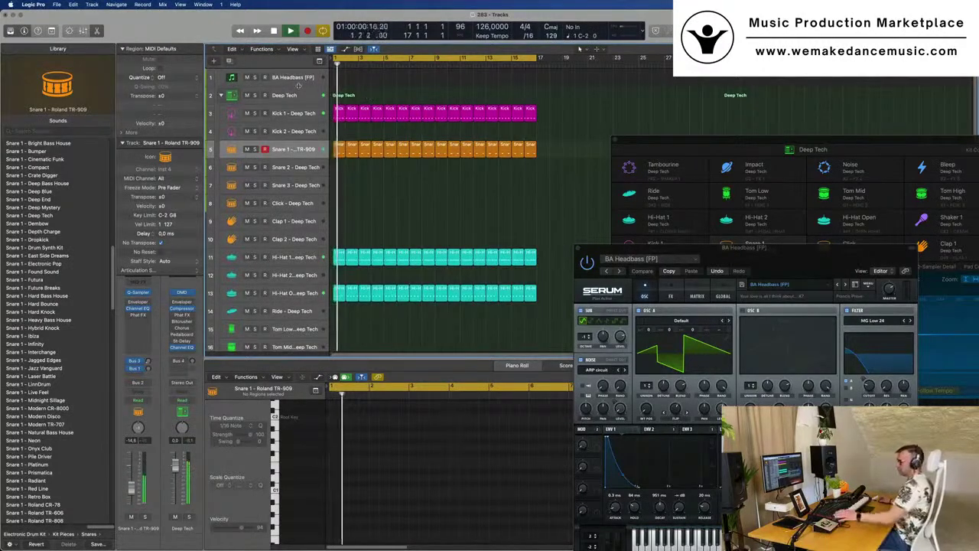
pyautogui.click(292, 84)
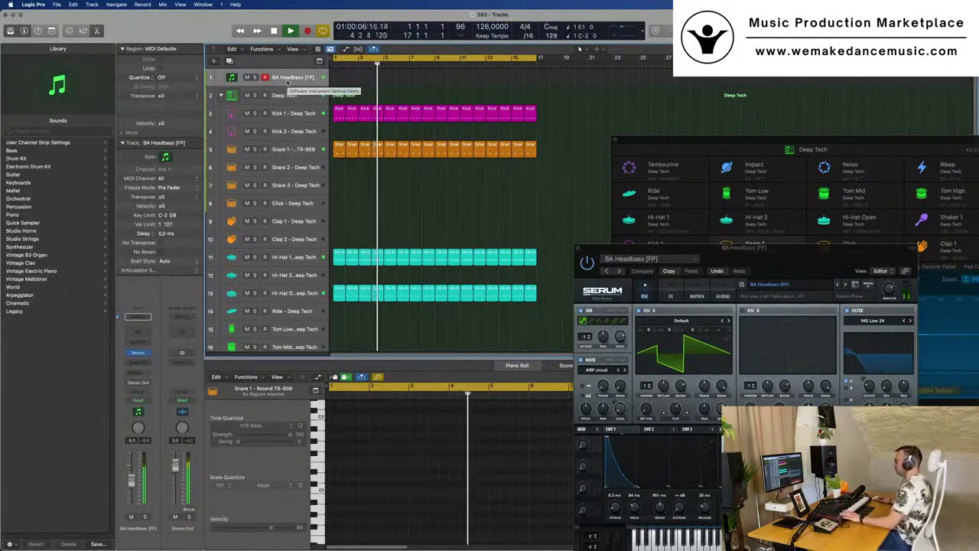
pyautogui.moveTo(286, 86); pyautogui.dragTo(288, 159)
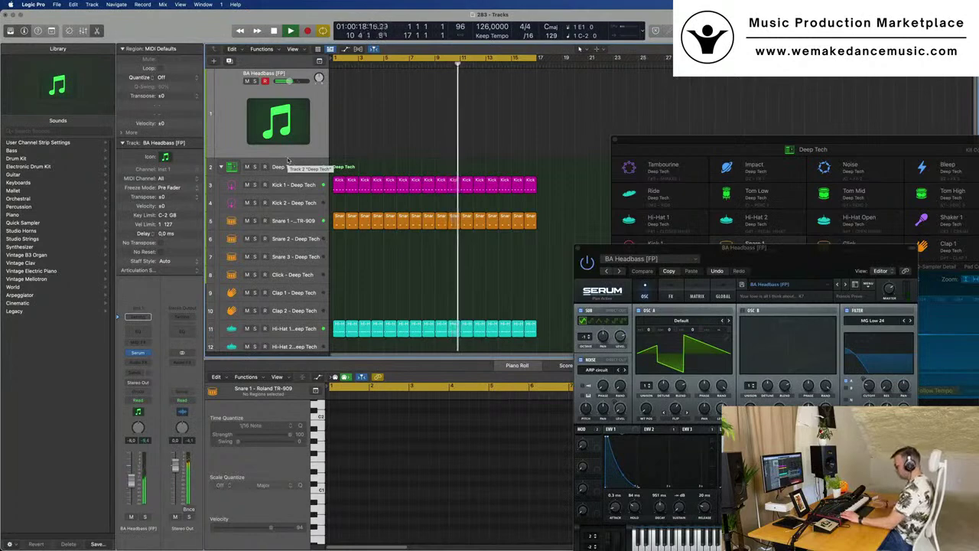
pyautogui.press('r')
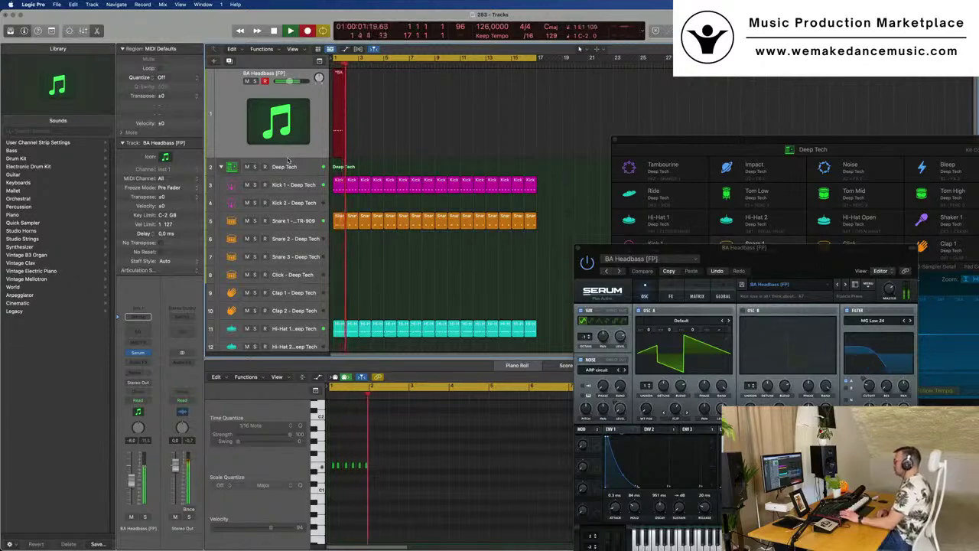
pyautogui.press('space')
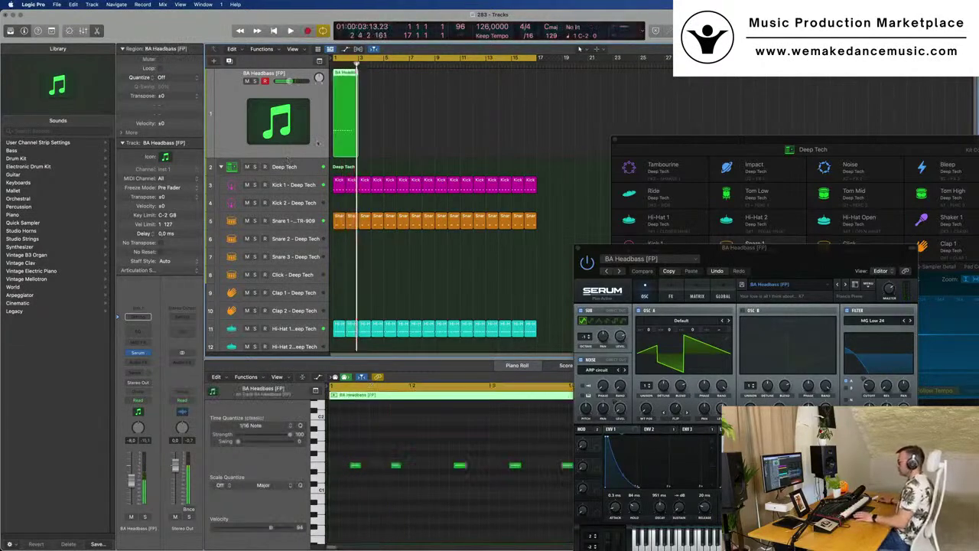
# Split the recorded BA Headbass region at bar 2 and delete the second bar, keeping only bar 1.
pyautogui.scroll(5, 403, 79)
pyautogui.hscroll(-2, 404, 80)
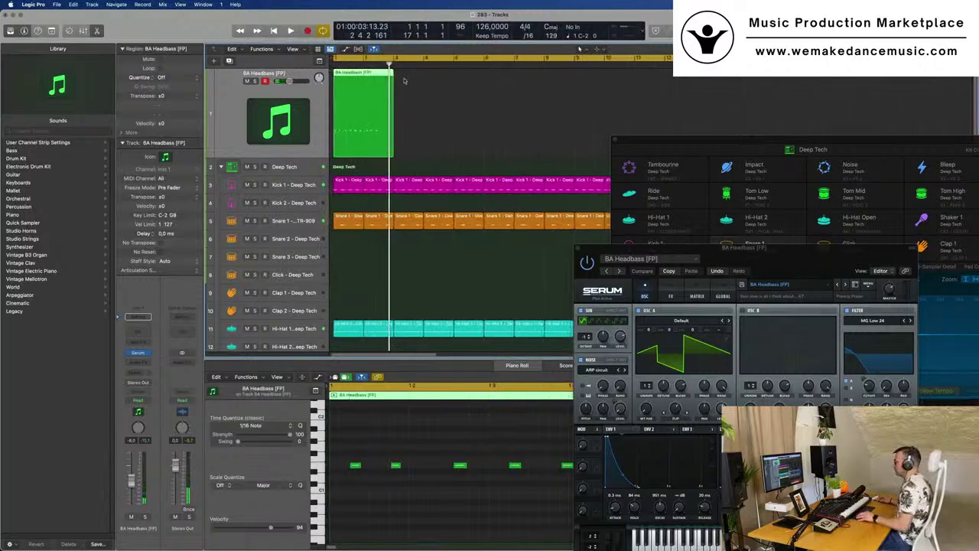
pyautogui.keyDown('super'); pyautogui.doubleClick(364, 80); pyautogui.keyUp('super')
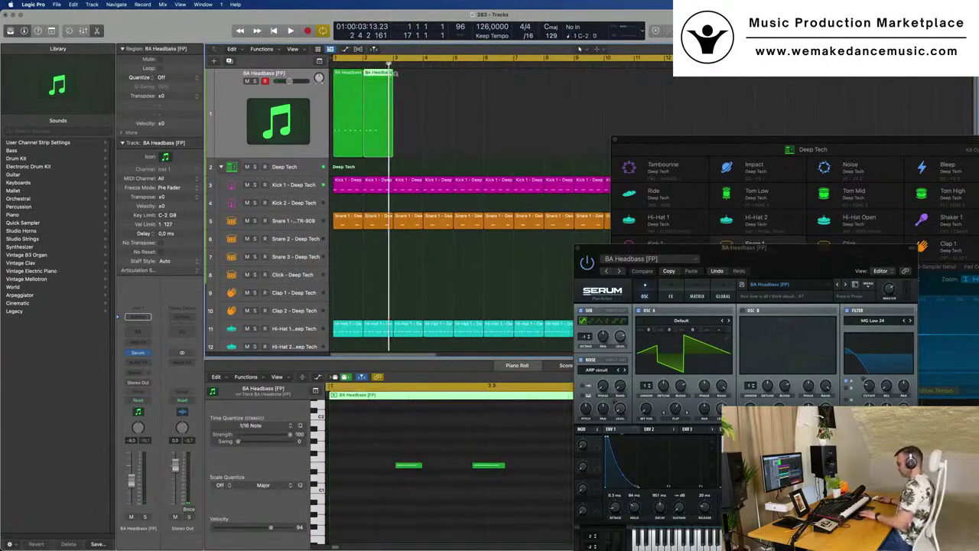
pyautogui.press('Delete')
pyautogui.click(351, 91)
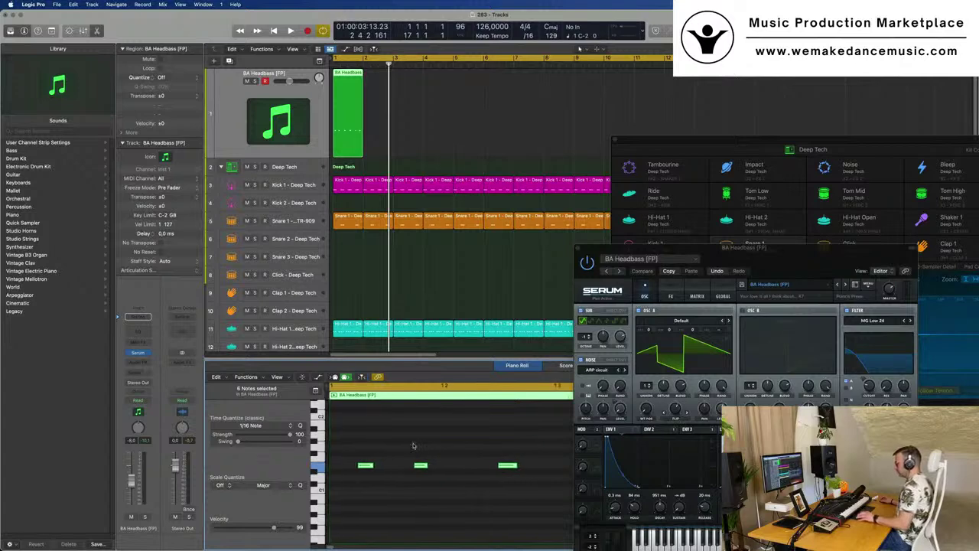
# Play back the one-bar bass region, move its fifth note one sixteenth earlier, and listen to the edited bar.
pyautogui.press('space')
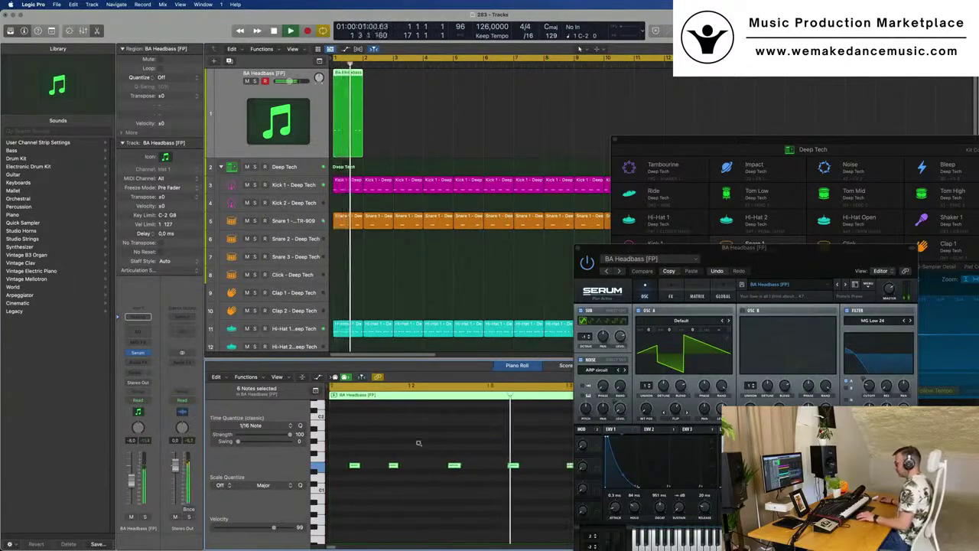
pyautogui.press('space')
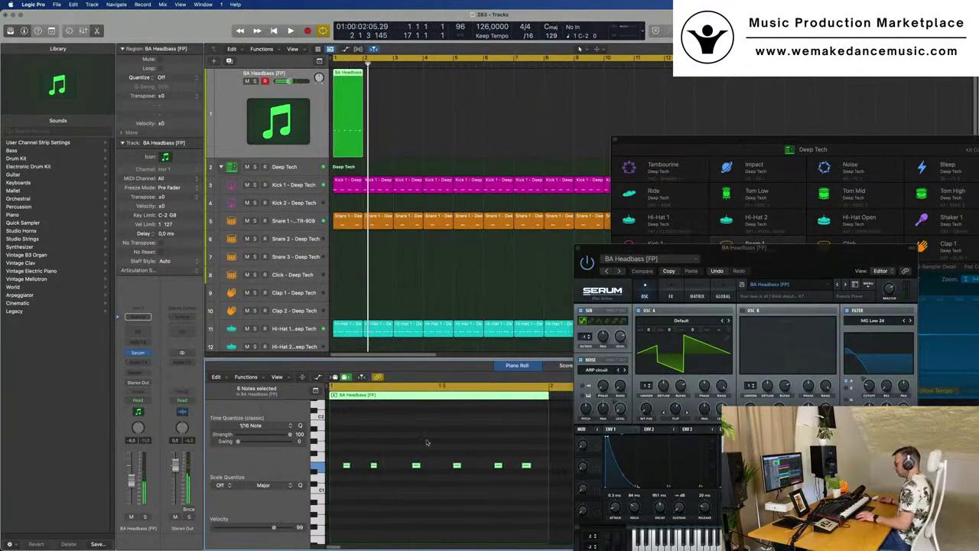
pyautogui.moveTo(446, 450); pyautogui.dragTo(550, 494)
pyautogui.moveTo(446, 441); pyautogui.dragTo(456, 472)
pyautogui.click(429, 480)
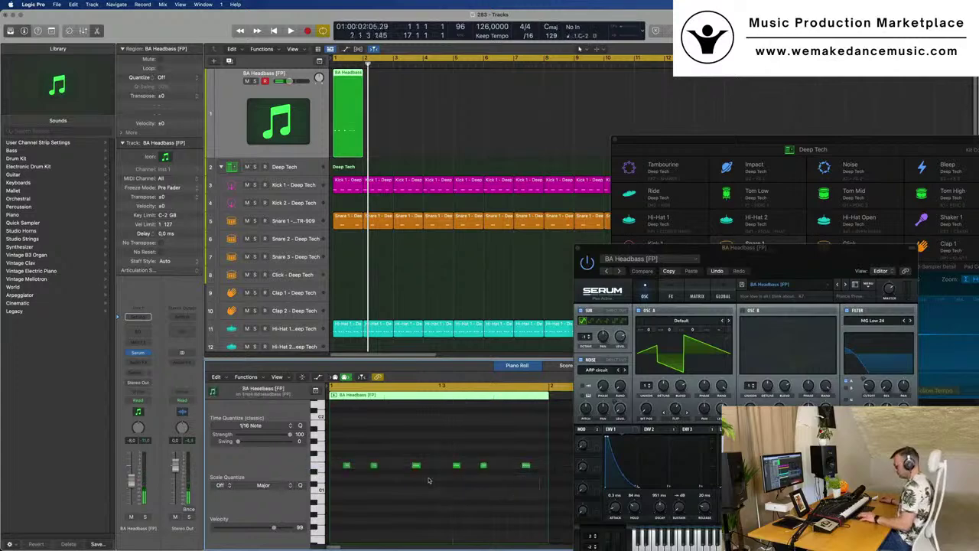
pyautogui.press('space')
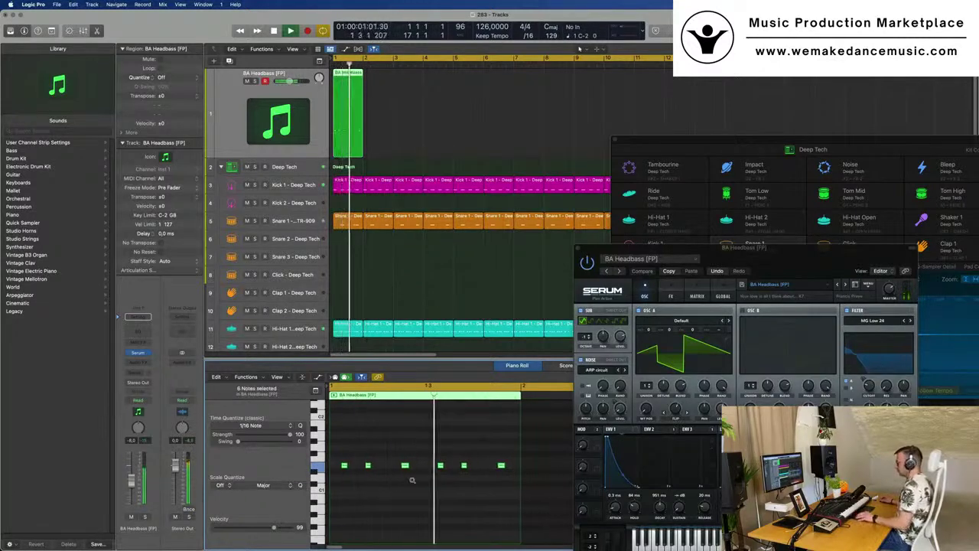
pyautogui.press('space')
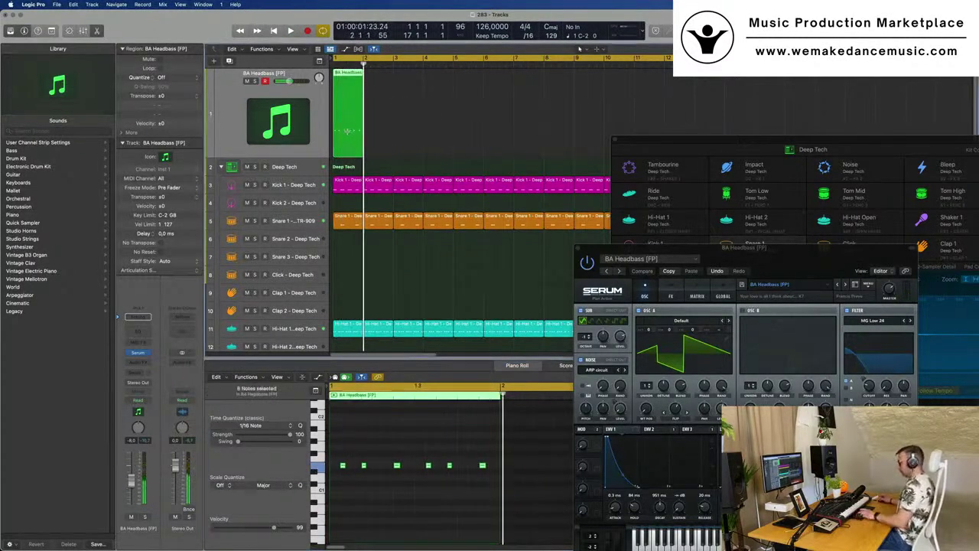
# Repeat the one-bar BA Headbass region 15 times so the bass fills bars 1 through 16.
pyautogui.press('super+r')
pyautogui.press('super+r')
pyautogui.press('super+r')
pyautogui.press('super+r')
pyautogui.press('super+r')
pyautogui.press('super+r')
pyautogui.press('super+r')
pyautogui.press('super+r')
pyautogui.press('super+r')
pyautogui.press('super+r')
pyautogui.press('super+r')
pyautogui.press('super+r')
pyautogui.press('super+r')
pyautogui.press('super+r')
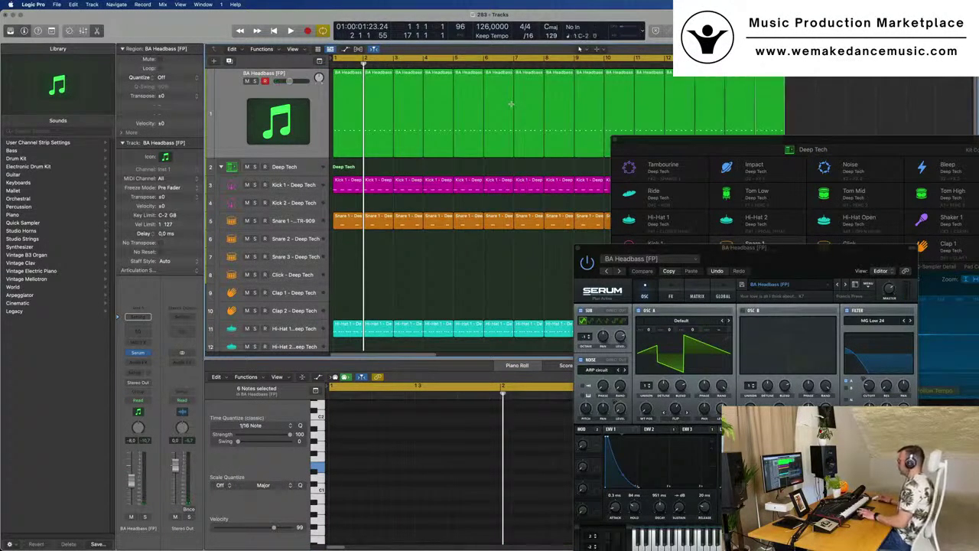
pyautogui.press('super+r')
# Select all 16 BA Headbass regions and clear the Drum Machine Designer window away from their notes in the Piano Roll.
pyautogui.press('space')
pyautogui.moveTo(779, 144); pyautogui.dragTo(482, 52)
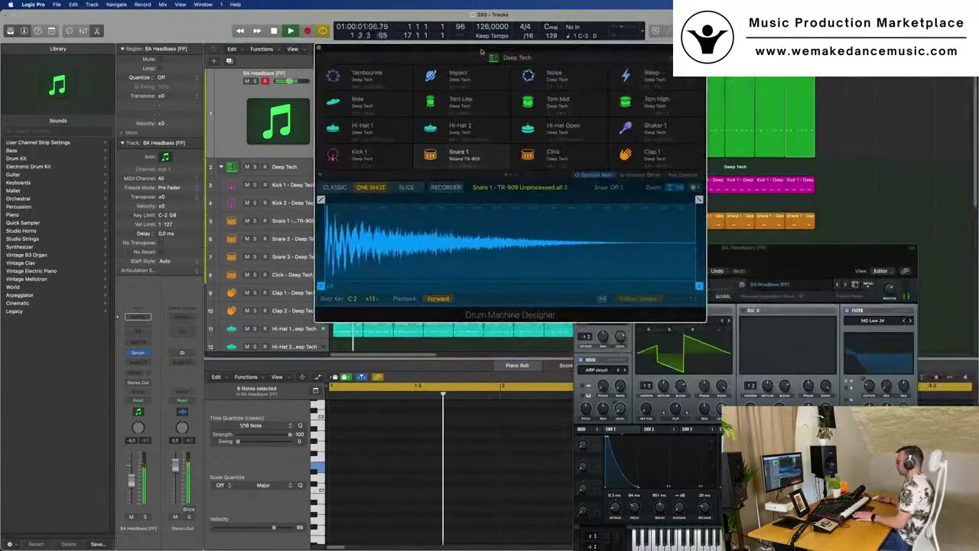
pyautogui.moveTo(786, 249); pyautogui.dragTo(840, 219)
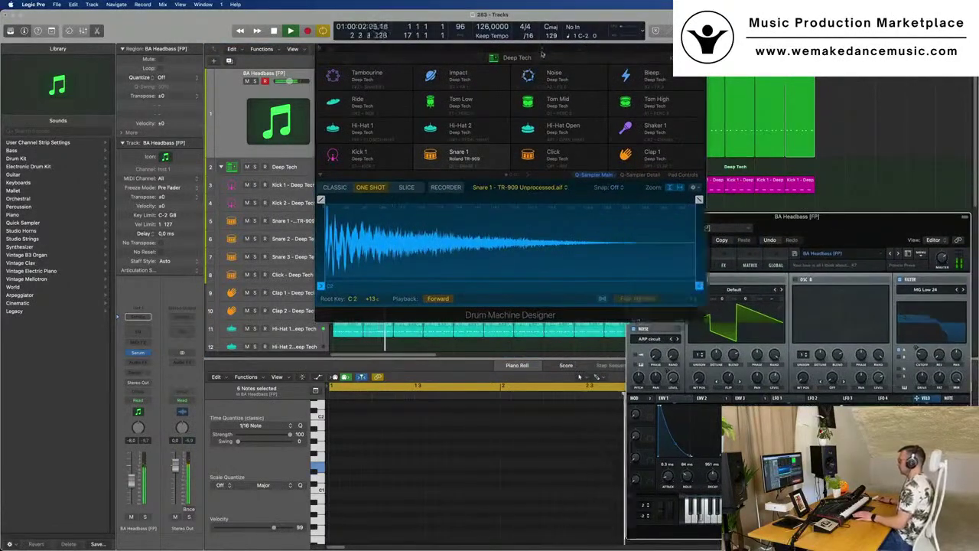
pyautogui.moveTo(542, 51); pyautogui.dragTo(533, 243)
pyautogui.moveTo(846, 111); pyautogui.dragTo(335, 123)
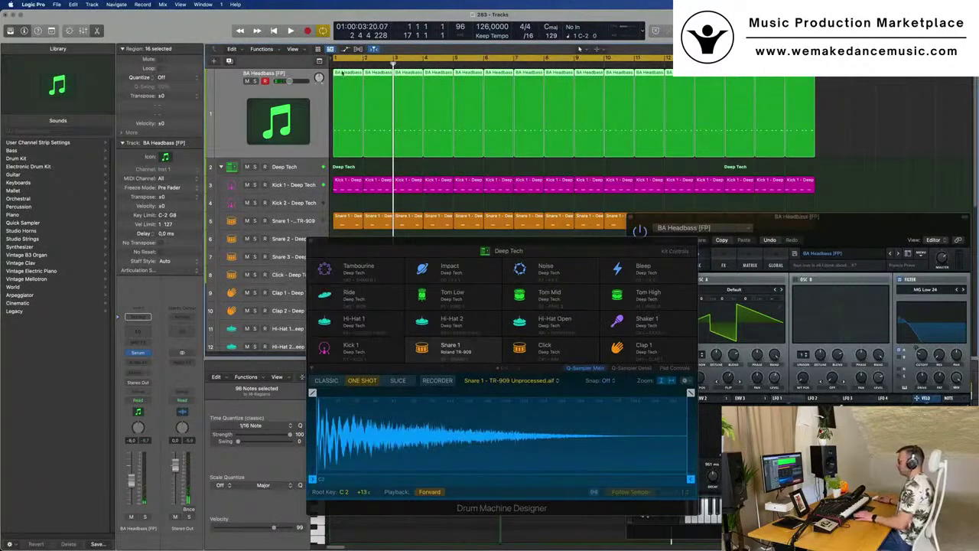
pyautogui.press('e')
pyautogui.press('e')
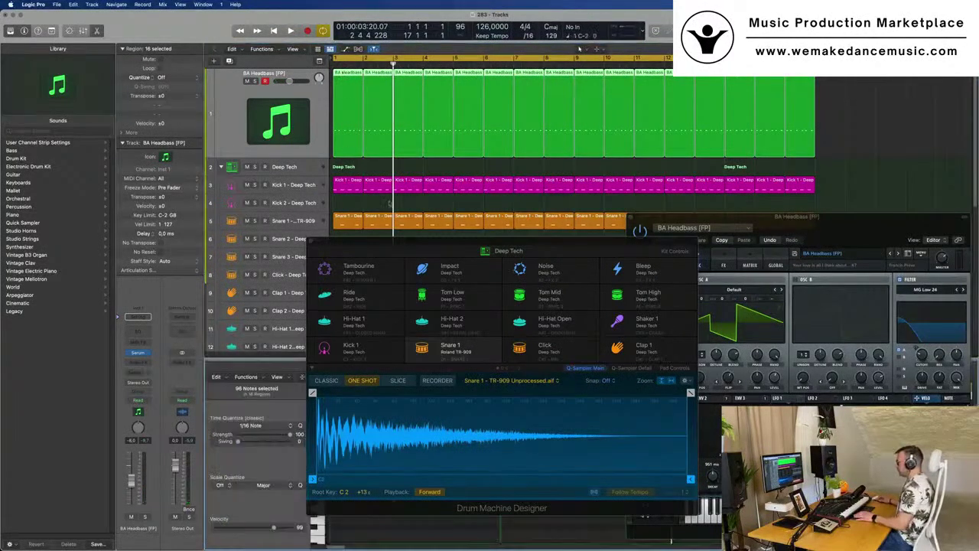
pyautogui.moveTo(403, 248); pyautogui.dragTo(682, 130)
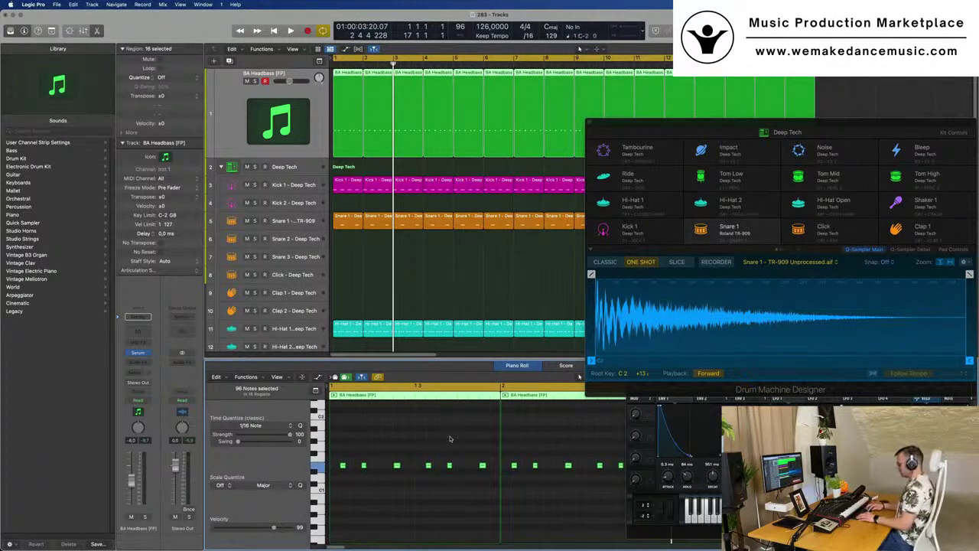
# Transpose the selected bass notes down one octave, bring the Serum window to the middle of the workspace, and play the result.
pyautogui.press('space')
pyautogui.moveTo(852, 120); pyautogui.dragTo(677, 33)
pyautogui.moveTo(865, 221); pyautogui.dragTo(600, 107)
pyautogui.press('space')
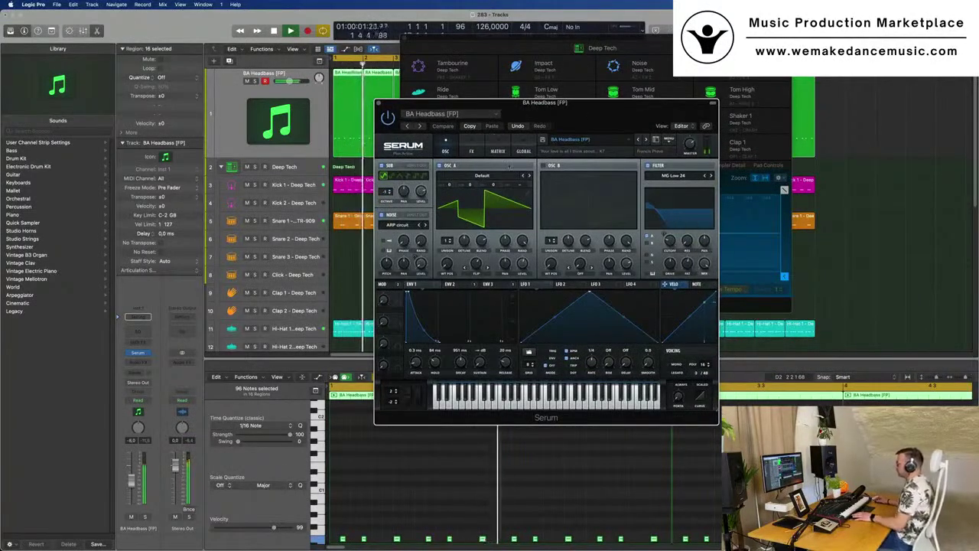
# Try different filter cutoff settings on the BA Headbass preset in Serum during playback.
pyautogui.moveTo(672, 242); pyautogui.dragTo(666, 233)
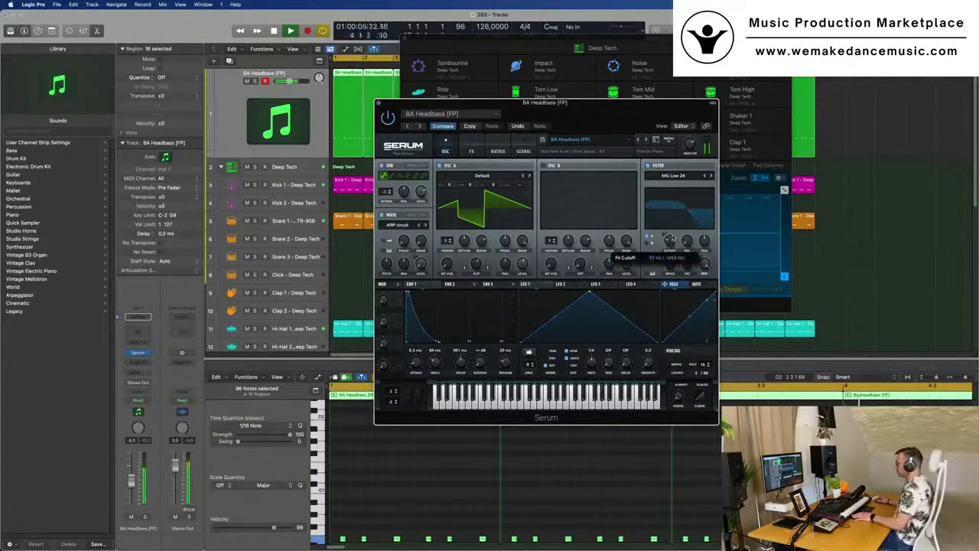
pyautogui.moveTo(668, 236); pyautogui.dragTo(669, 234)
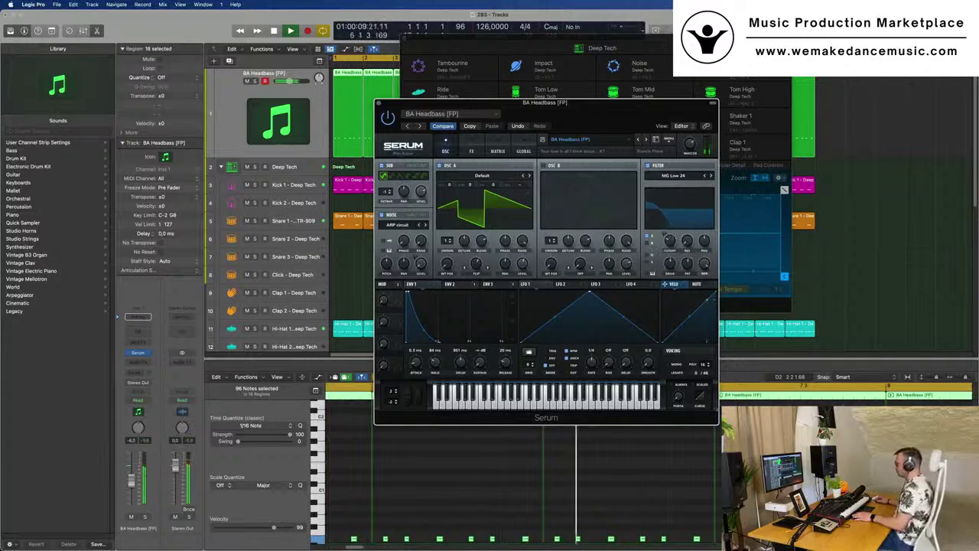
# Move the Drum Machine Designer window clear of the first bass regions and place the Serum window lower over the workspace.
pyautogui.moveTo(567, 115); pyautogui.dragTo(549, 118)
pyautogui.moveTo(441, 130); pyautogui.dragTo(399, 161)
pyautogui.moveTo(553, 38); pyautogui.dragTo(771, 45)
pyautogui.moveTo(506, 140); pyautogui.dragTo(524, 156)
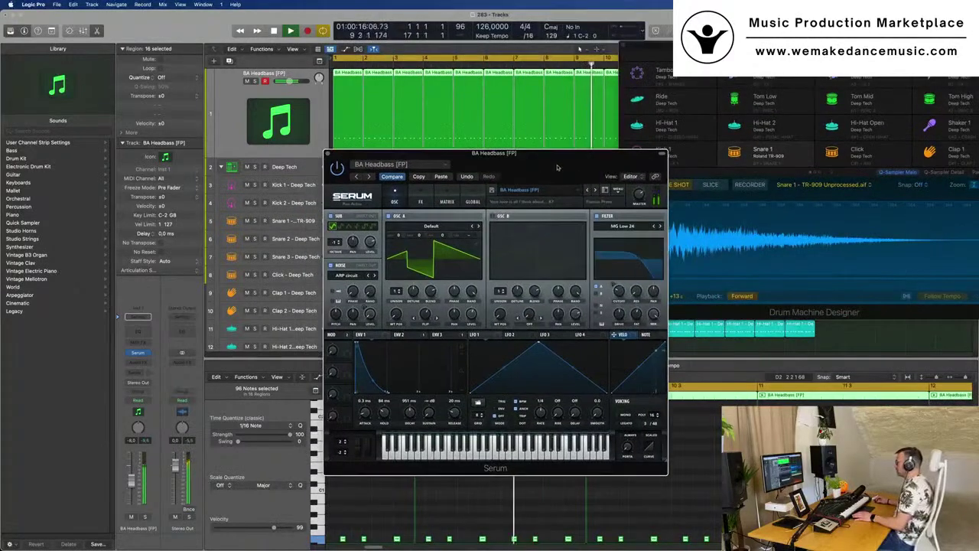
# Audition the Serum bass presets that follow BA Headbass, one by one from BA Hipster Bass to BA Organ Bass, during playback.
pyautogui.click(595, 190)
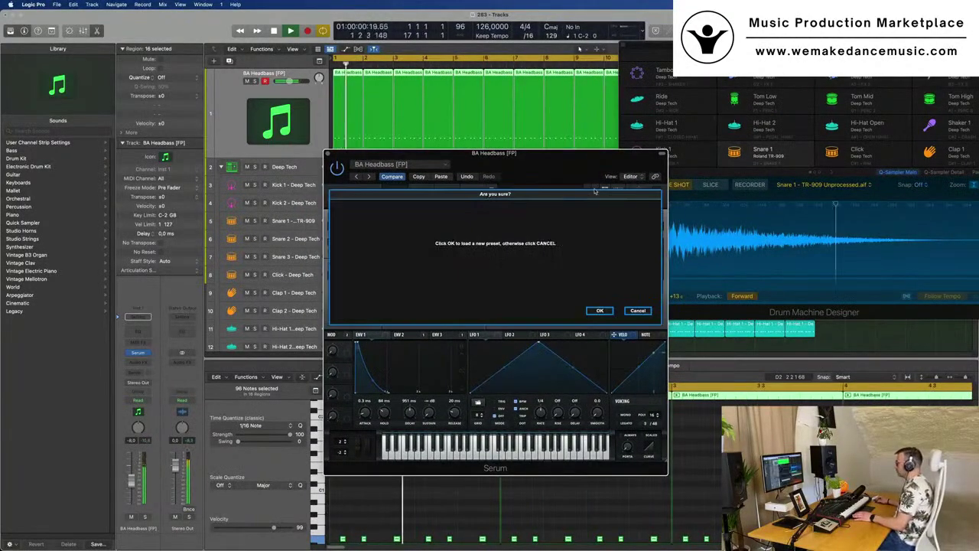
pyautogui.click(600, 310)
pyautogui.click(595, 190)
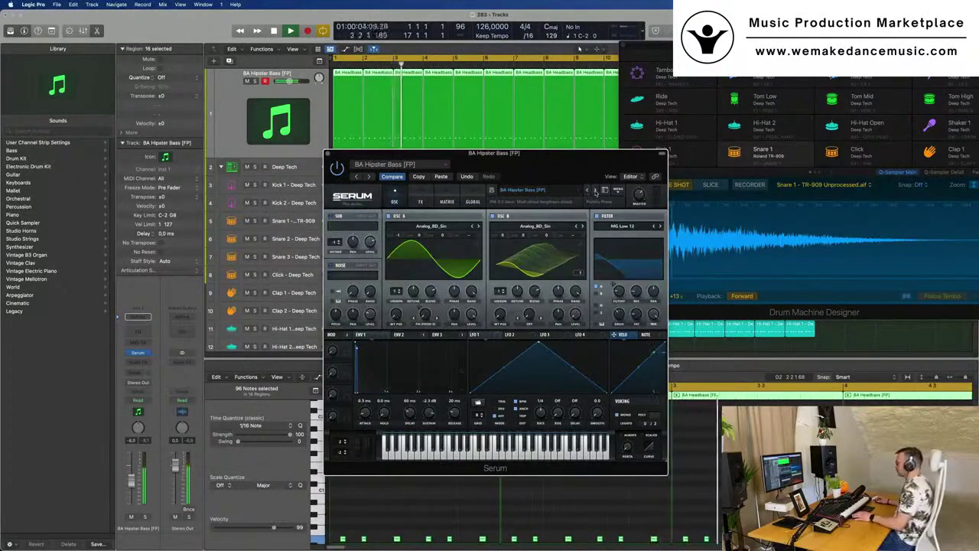
pyautogui.click(595, 191)
pyautogui.click(595, 192)
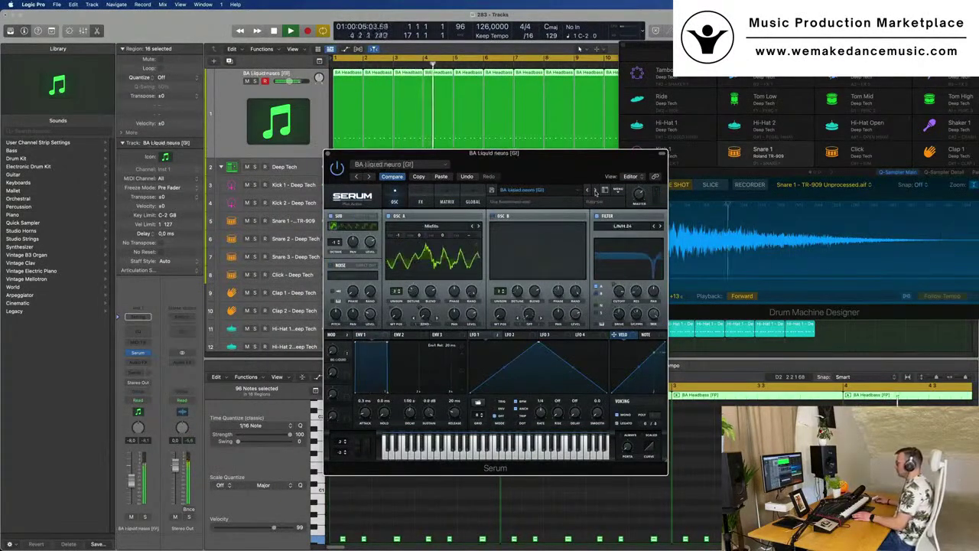
pyautogui.click(595, 191)
pyautogui.click(595, 191)
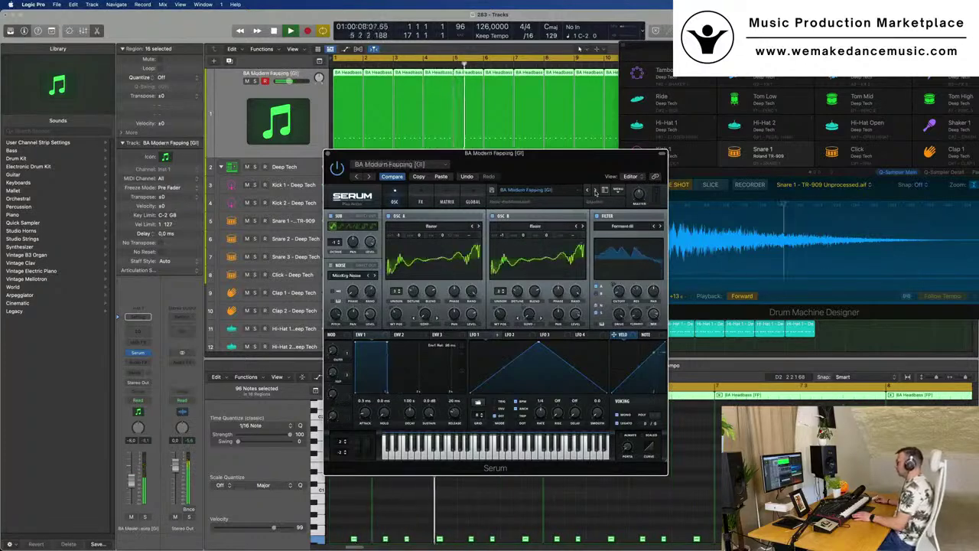
pyautogui.click(596, 191)
pyautogui.click(595, 191)
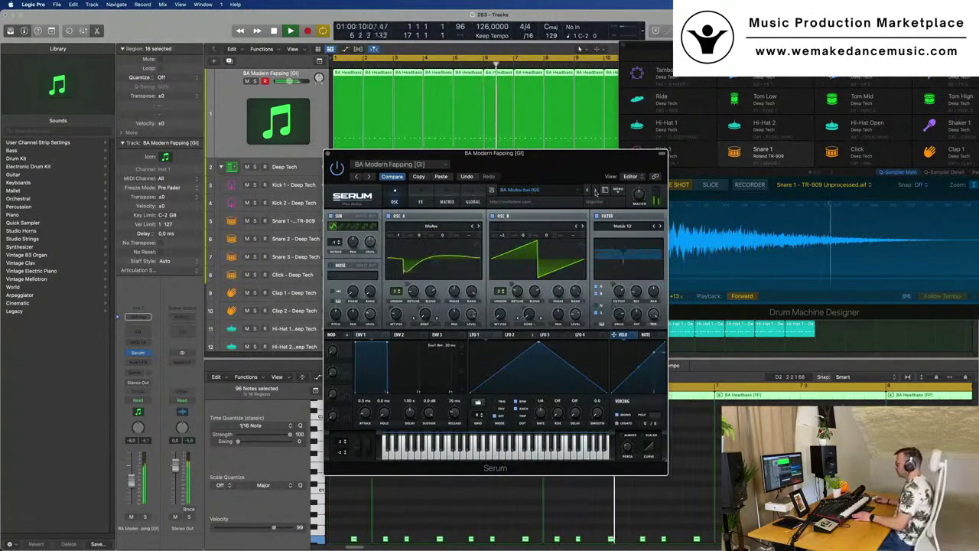
pyautogui.click(595, 192)
pyautogui.click(596, 191)
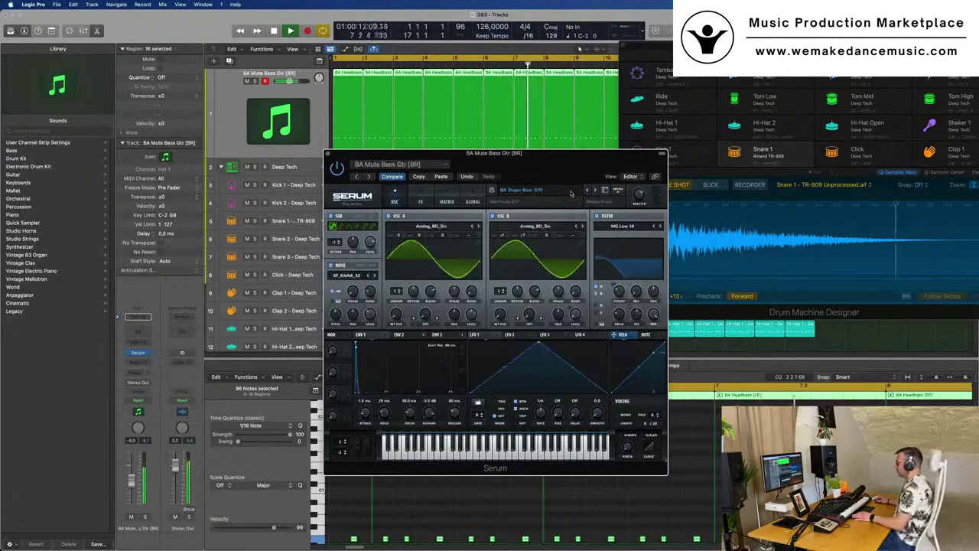
# Load the BA Ampology preset from Serum's Bass category and move the Serum window toward the upper right during playback.
pyautogui.click(580, 190)
pyautogui.moveTo(578, 212)
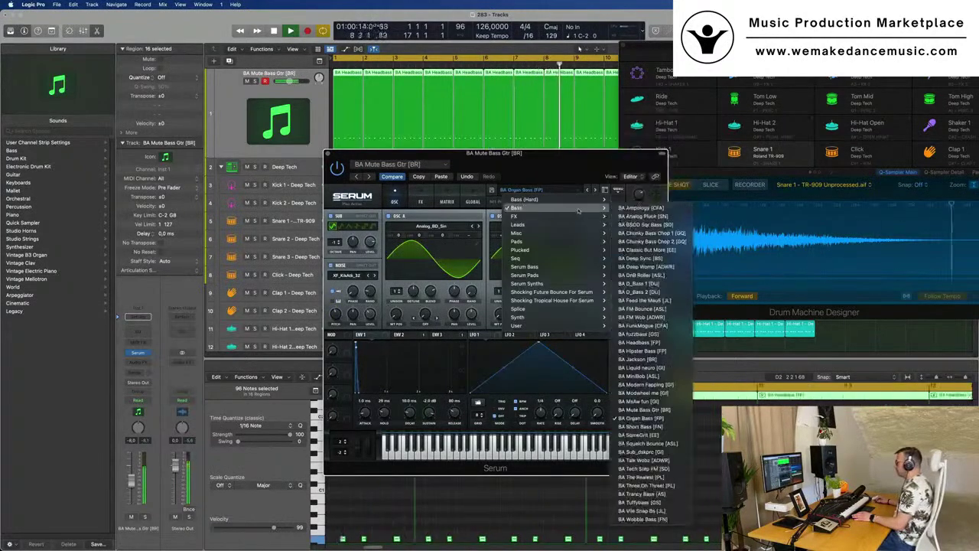
pyautogui.click(641, 208)
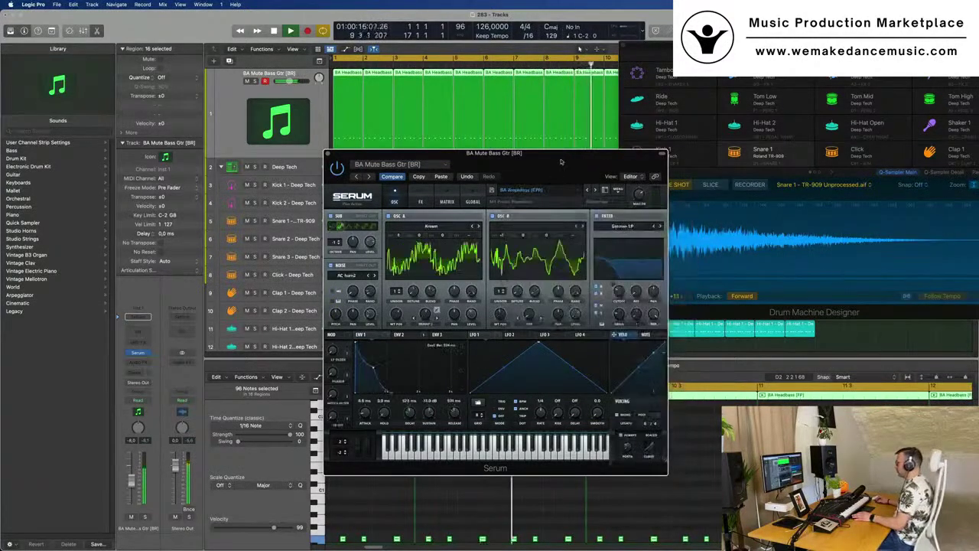
pyautogui.moveTo(563, 163); pyautogui.dragTo(664, 154)
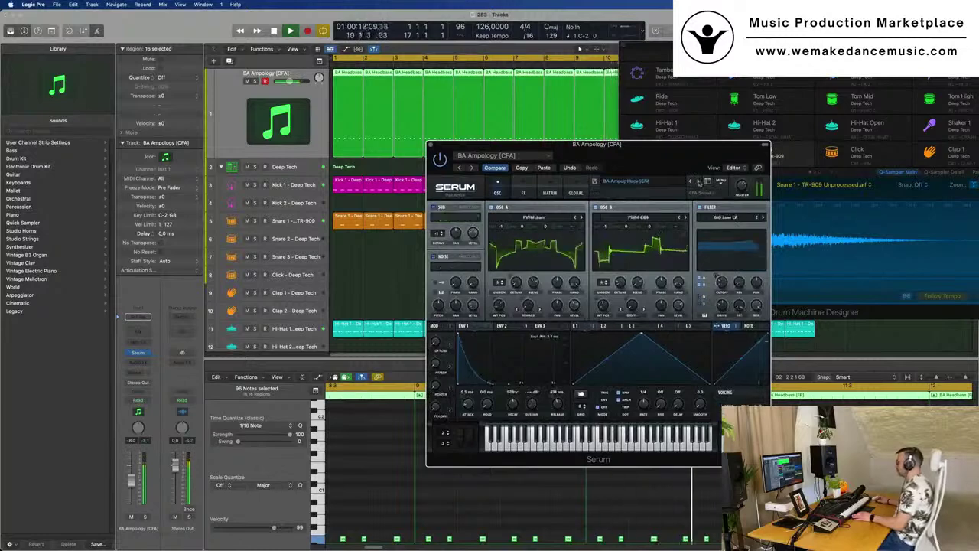
# Audition the Serum bass presets that follow BA Ampology, one by one from BA Analog Pluck to BA Headbass, during playback.
pyautogui.click(697, 182)
pyautogui.click(698, 182)
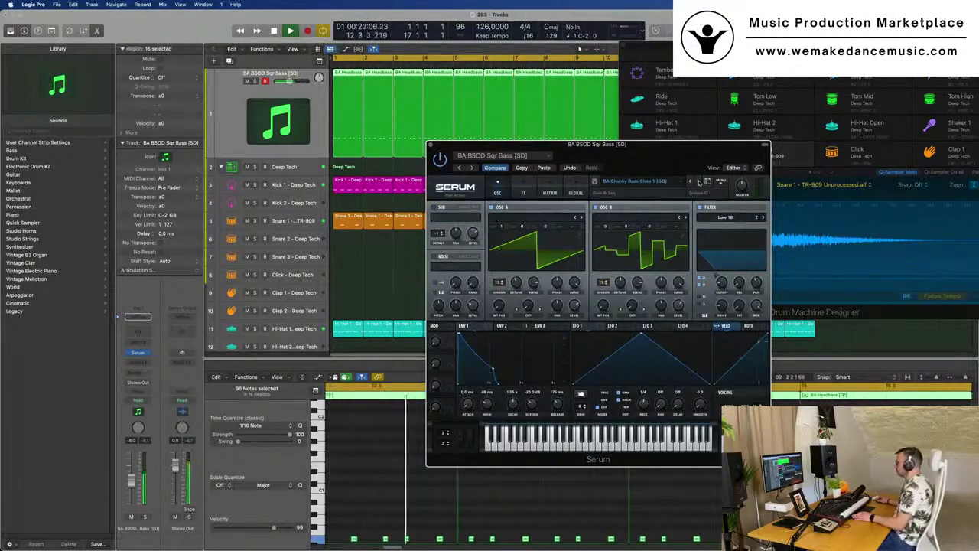
pyautogui.click(698, 182)
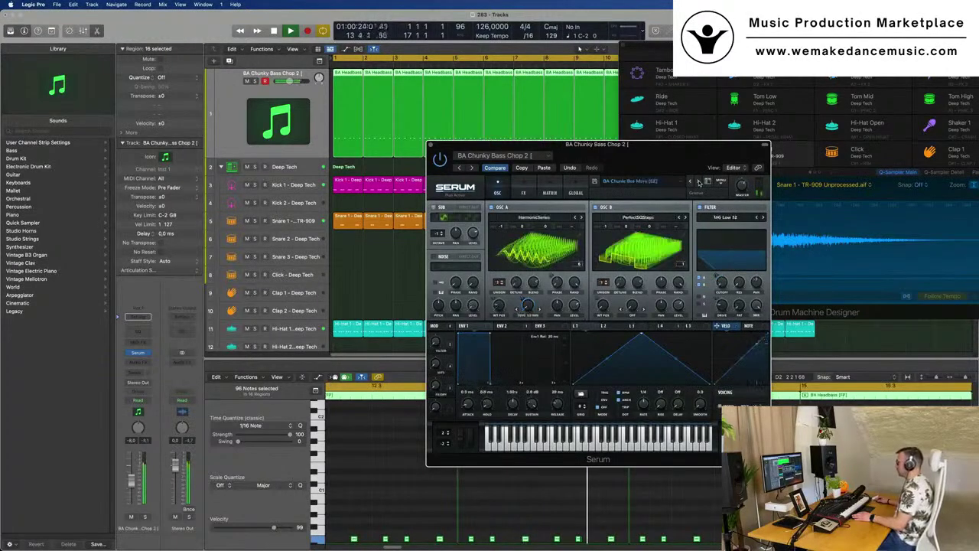
pyautogui.click(699, 182)
pyautogui.click(698, 182)
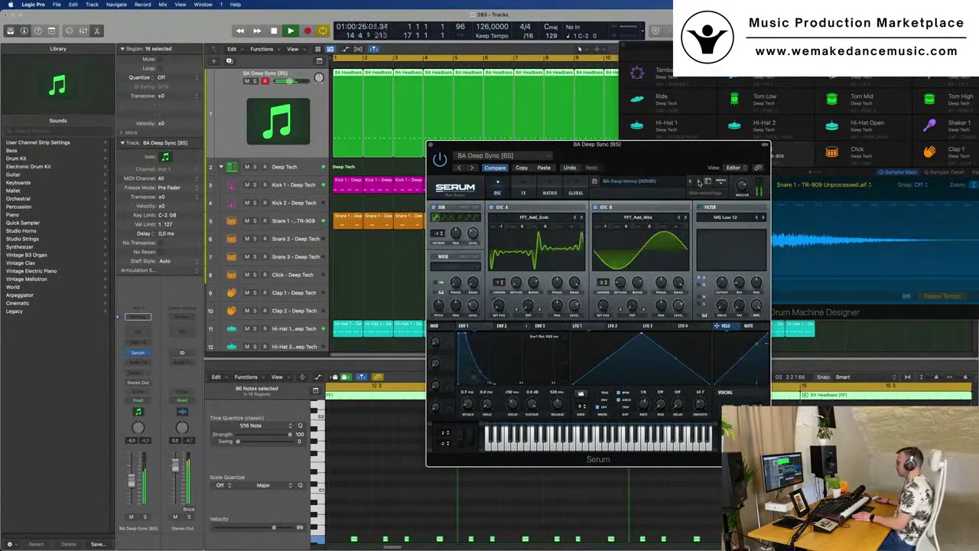
pyautogui.click(699, 182)
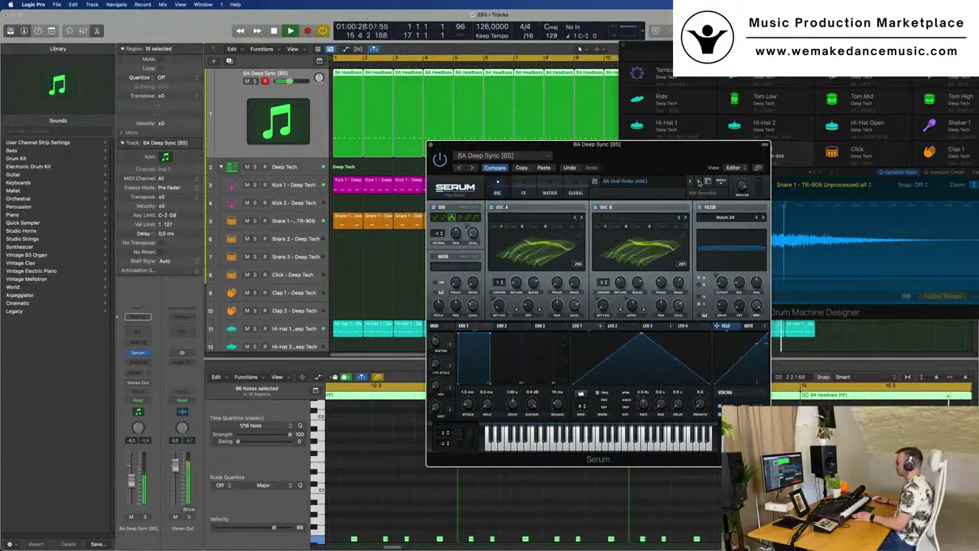
pyautogui.click(698, 182)
pyautogui.click(698, 182)
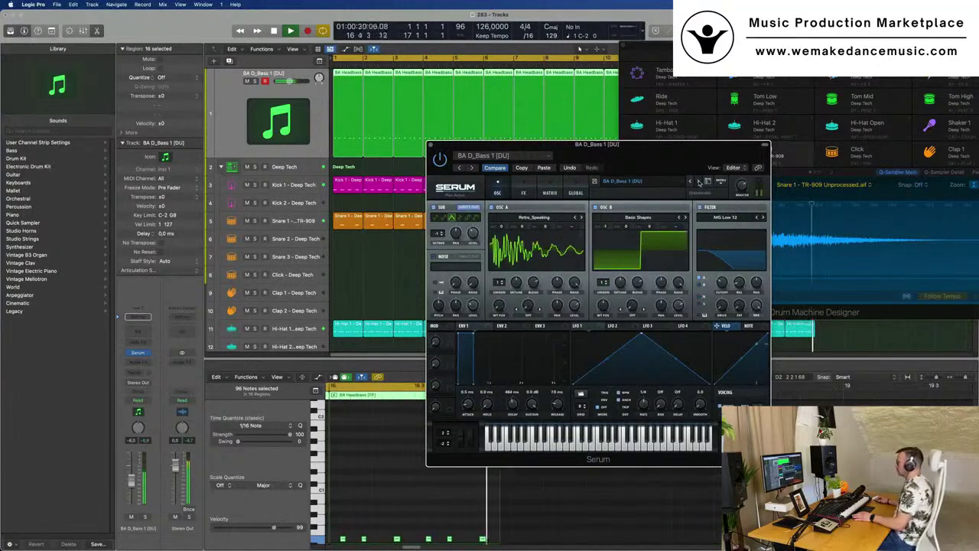
pyautogui.click(699, 182)
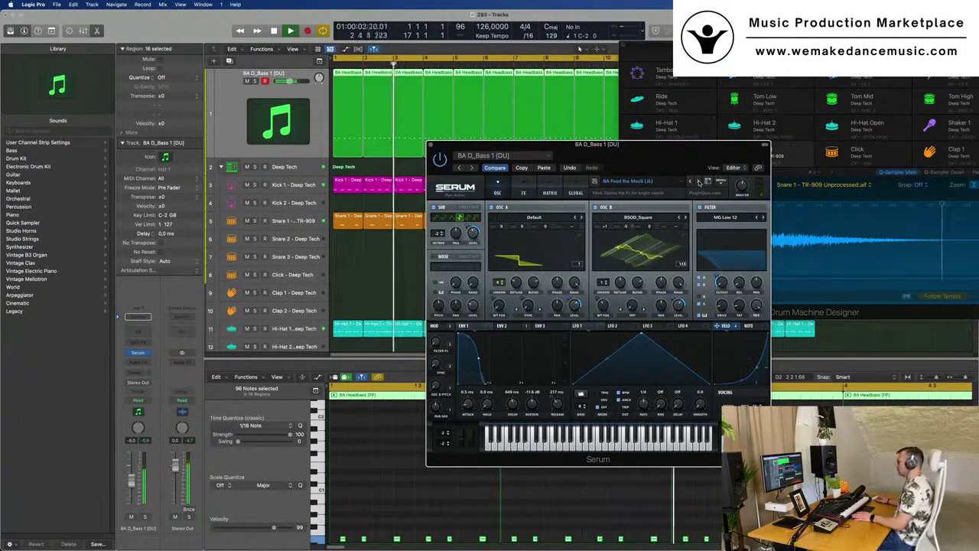
pyautogui.click(698, 182)
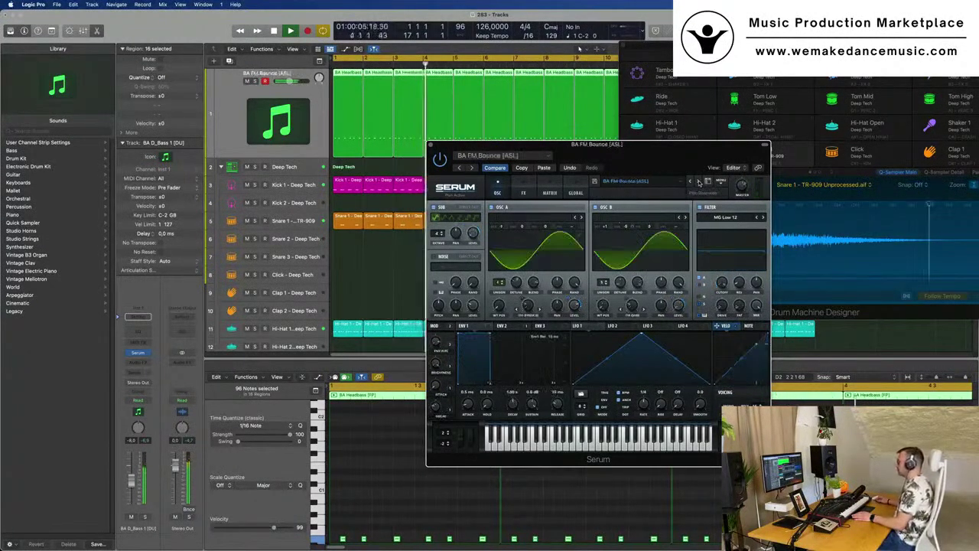
pyautogui.click(699, 182)
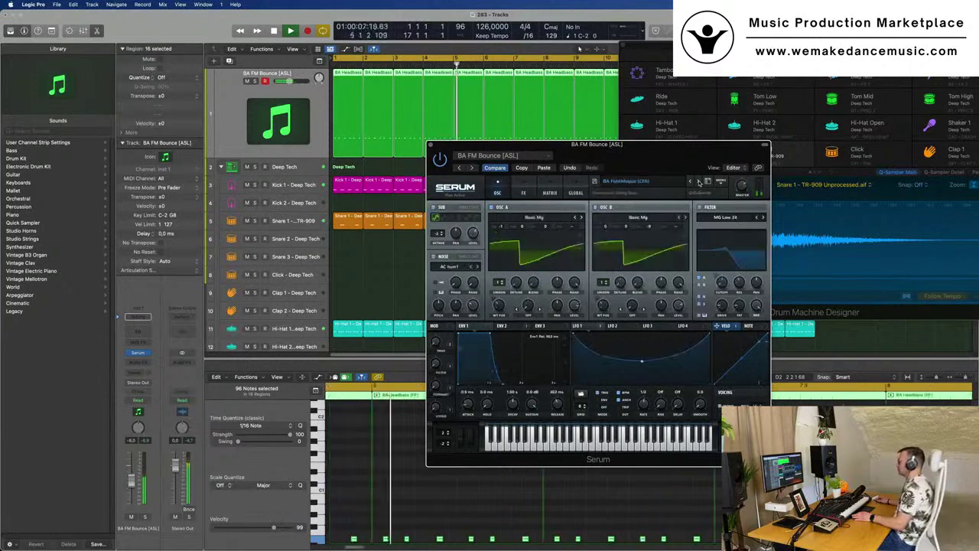
pyautogui.click(698, 182)
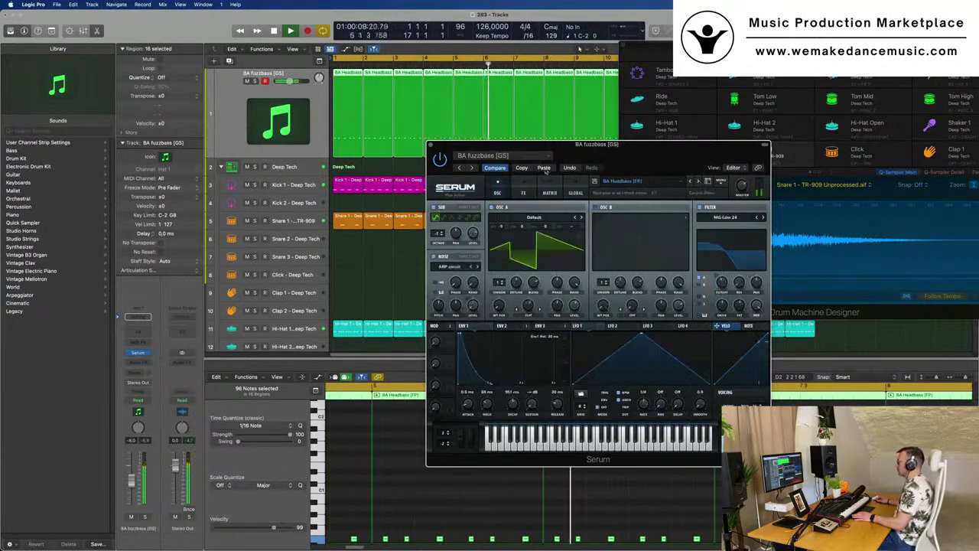
# Lower the filter cutoff of the BA Headbass preset in Serum and close the Serum window.
pyautogui.moveTo(655, 155); pyautogui.dragTo(701, 159)
pyautogui.moveTo(776, 289); pyautogui.dragTo(776, 300)
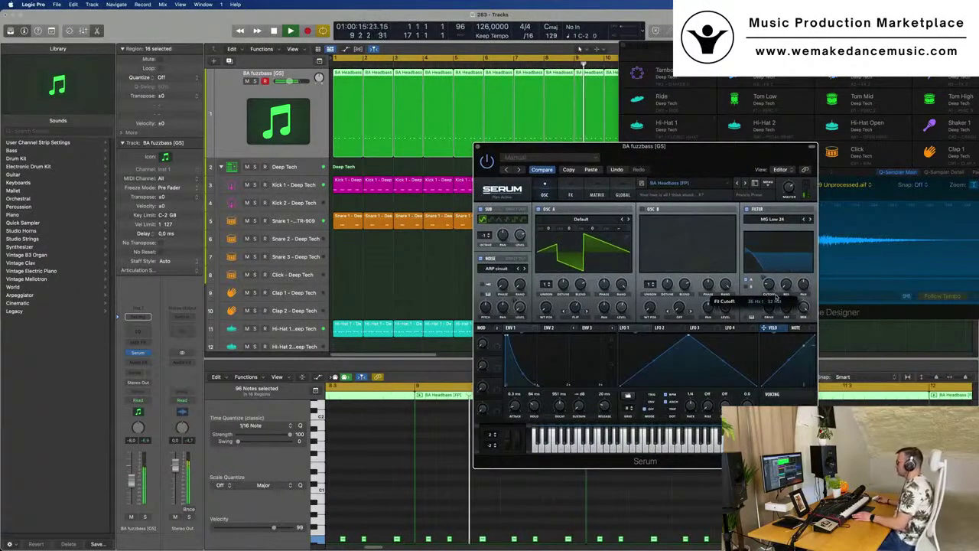
pyautogui.click(478, 146)
# Restart playback from the beginning and lower the volume of the Hi-Hat Open track to about -16.4 dB.
pyautogui.scroll(-4, 454, 161)
pyautogui.click(211, 116)
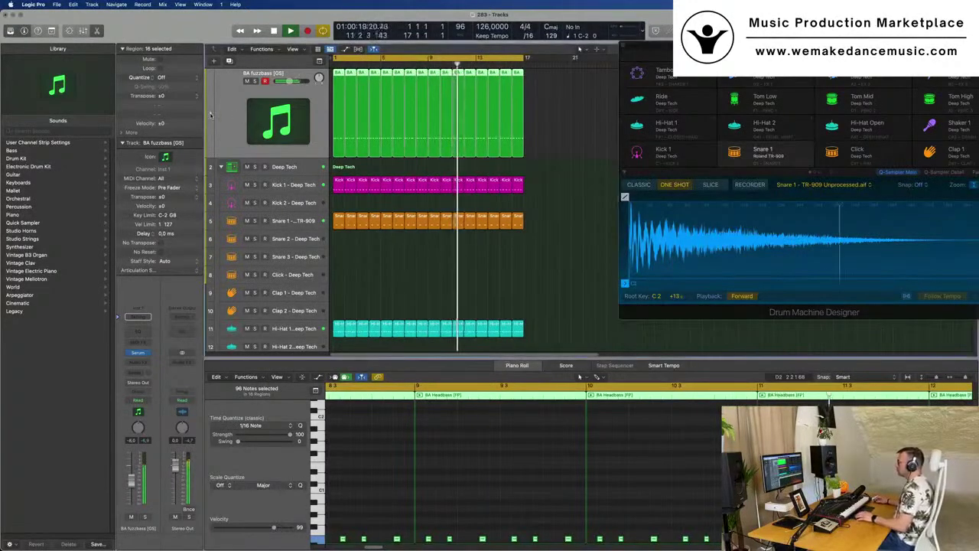
pyautogui.press('Return')
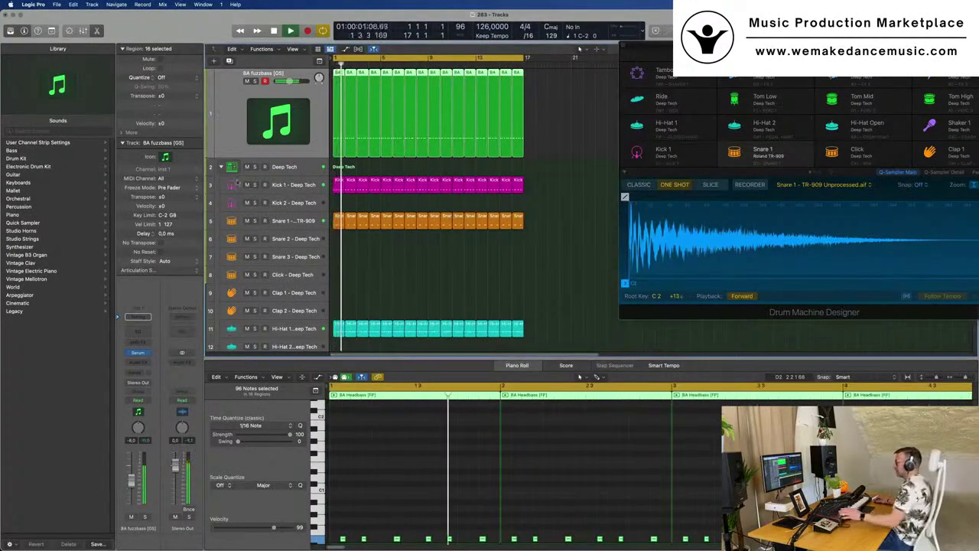
pyautogui.click(298, 325)
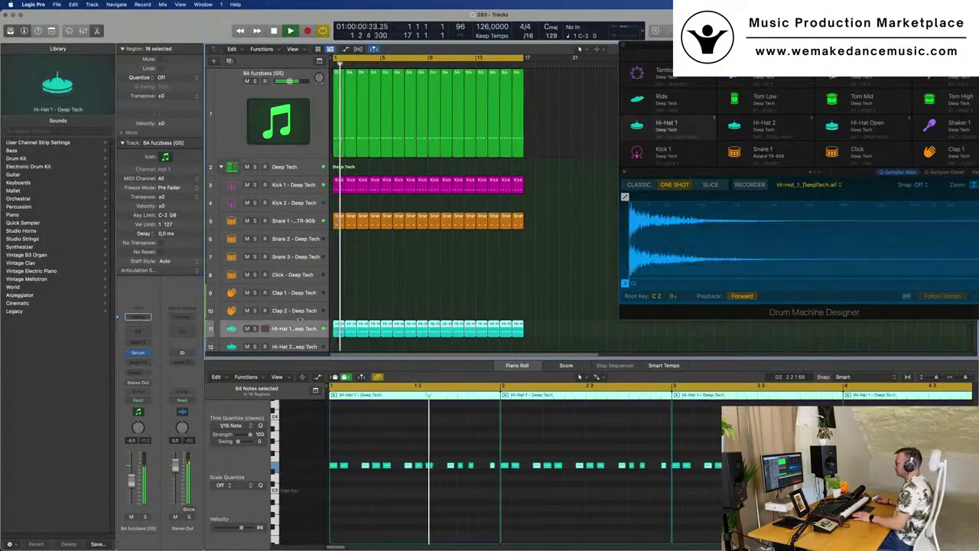
pyautogui.scroll(-2, 299, 329)
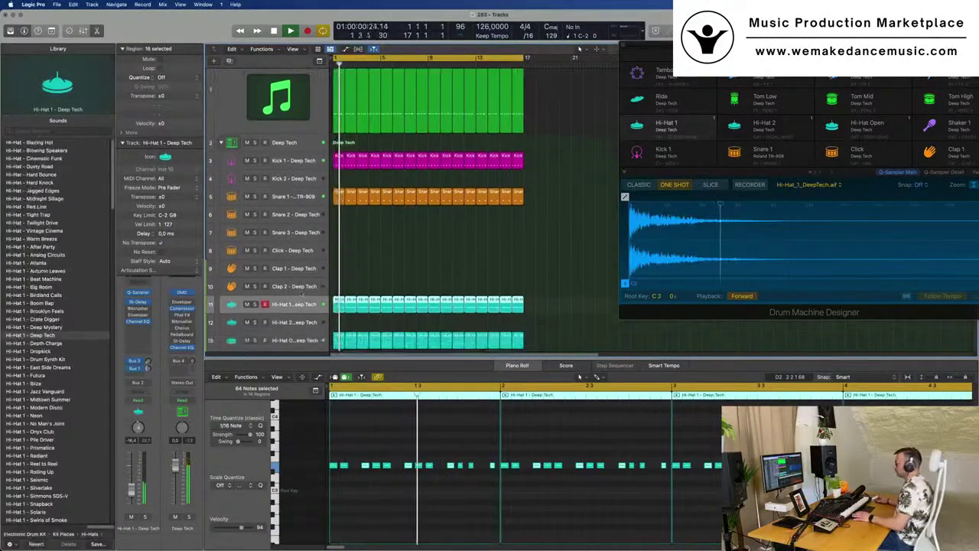
pyautogui.click(299, 337)
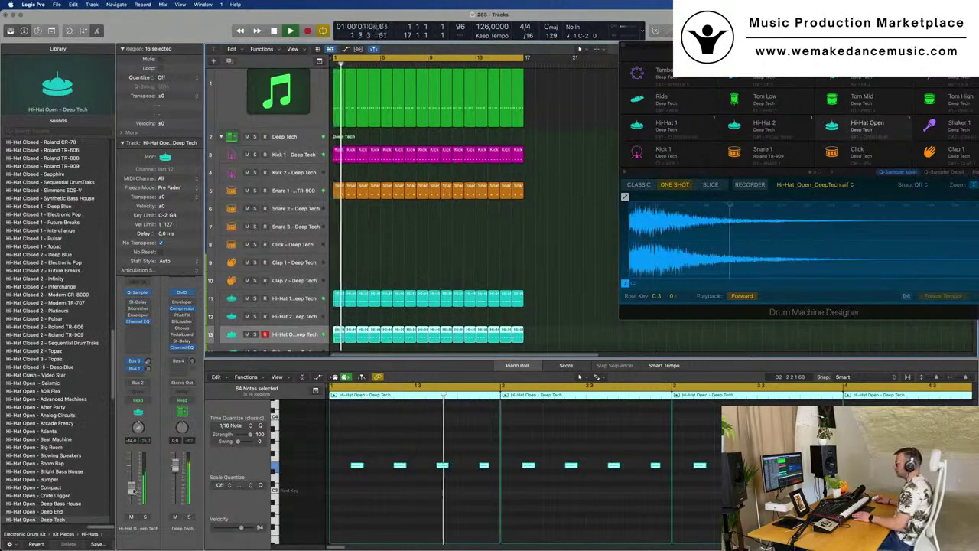
pyautogui.scroll(2, 325, 149)
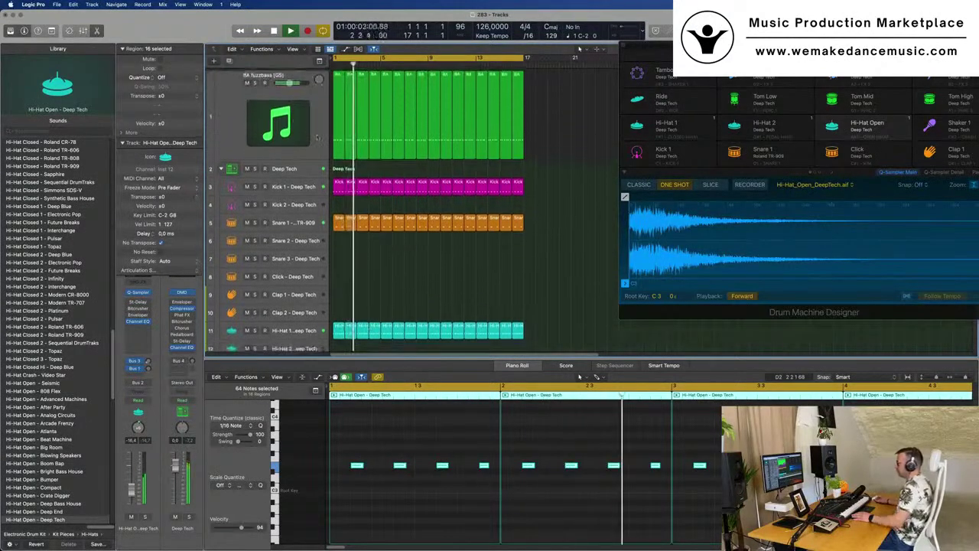
# Add a new instrument track with duplicate settings directly below the BA fuzzbass track.
pyautogui.click(323, 149)
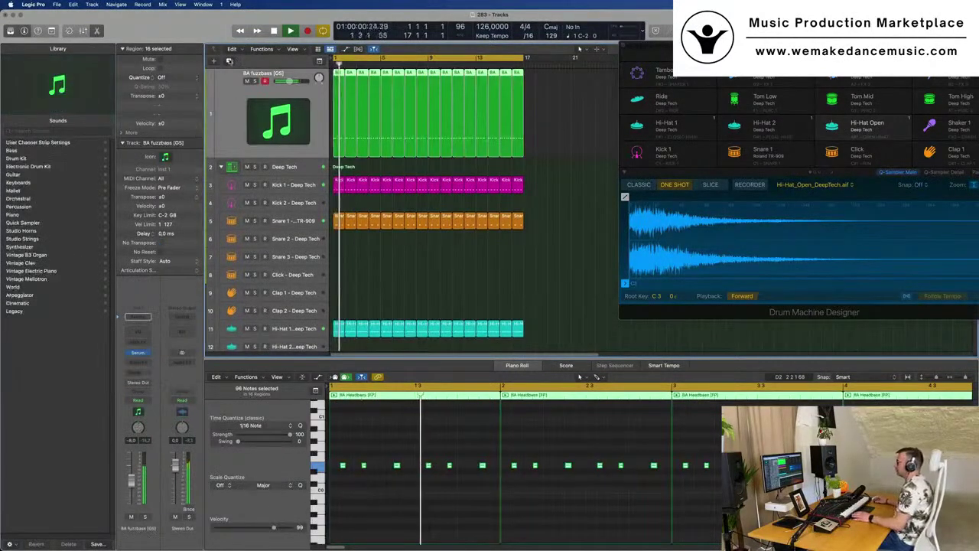
pyautogui.press('super+d')
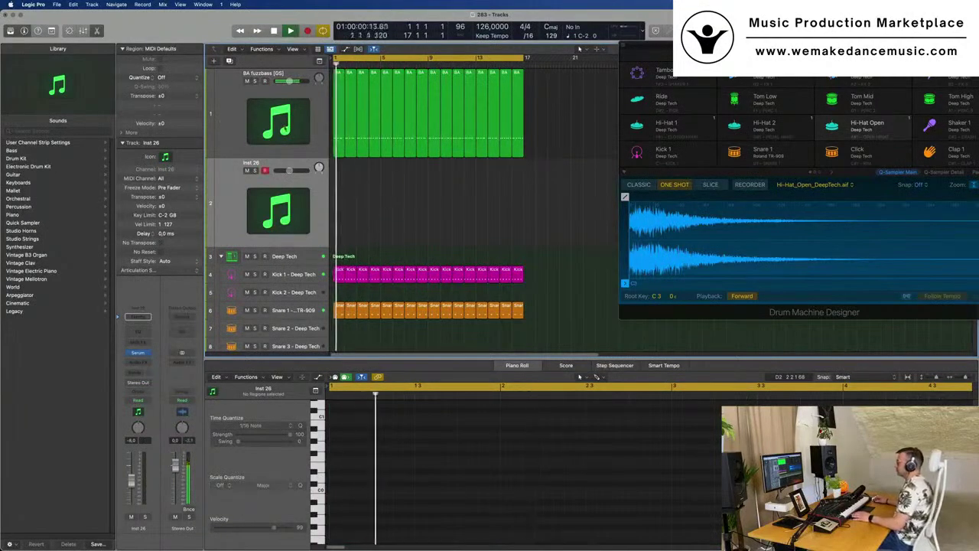
pyautogui.click(292, 132)
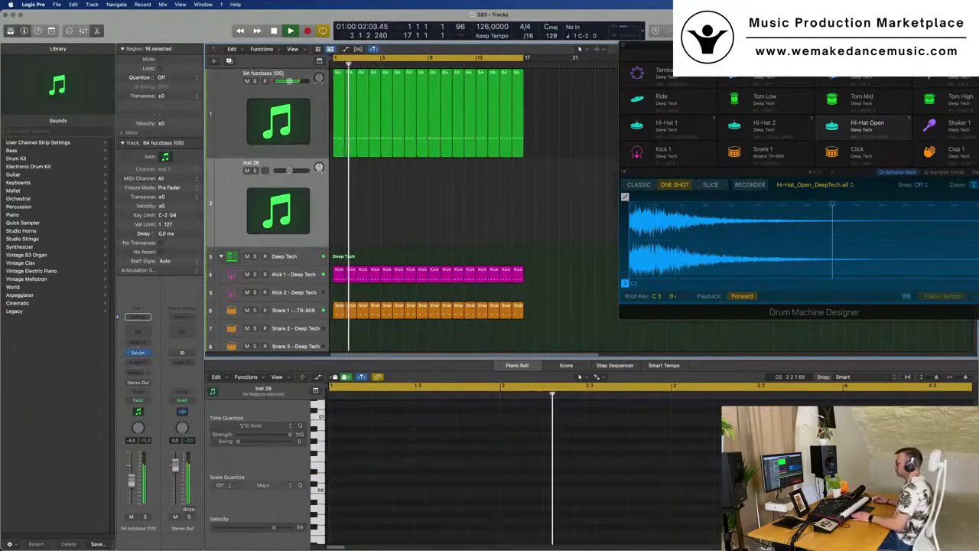
# Load the Progress preset from Serum Pads in the new track's Serum and lower the track's volume to about -11.6 dB.
pyautogui.click(138, 353)
pyautogui.moveTo(498, 120); pyautogui.dragTo(398, 99)
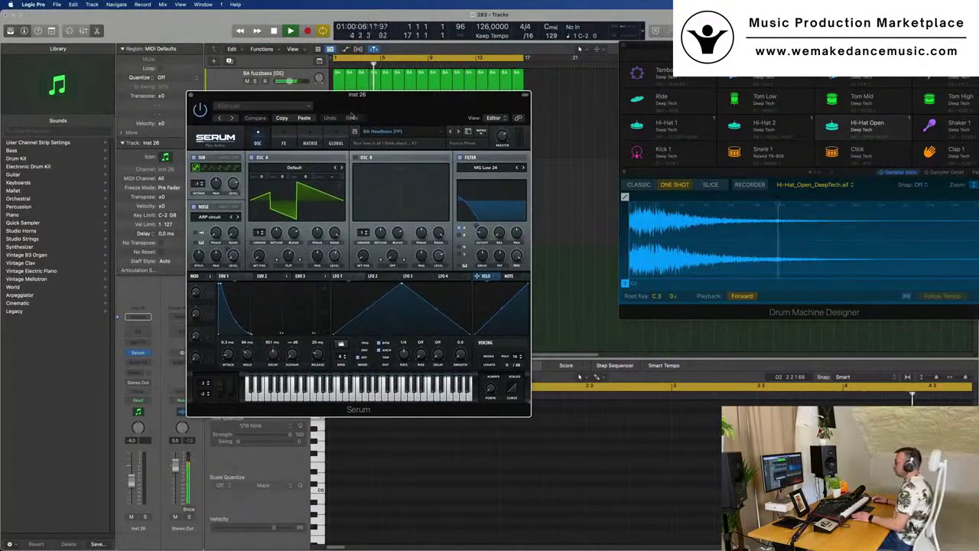
pyautogui.click(395, 133)
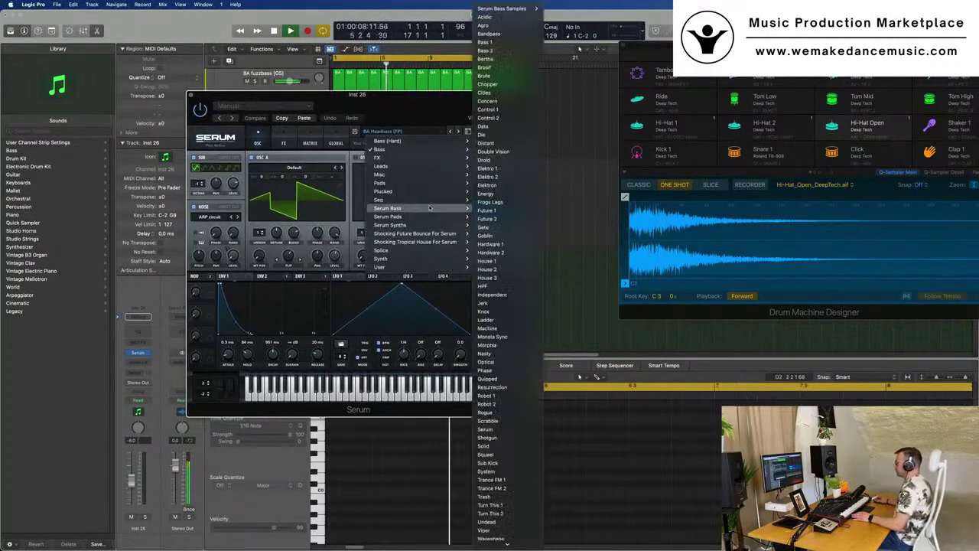
pyautogui.moveTo(428, 217)
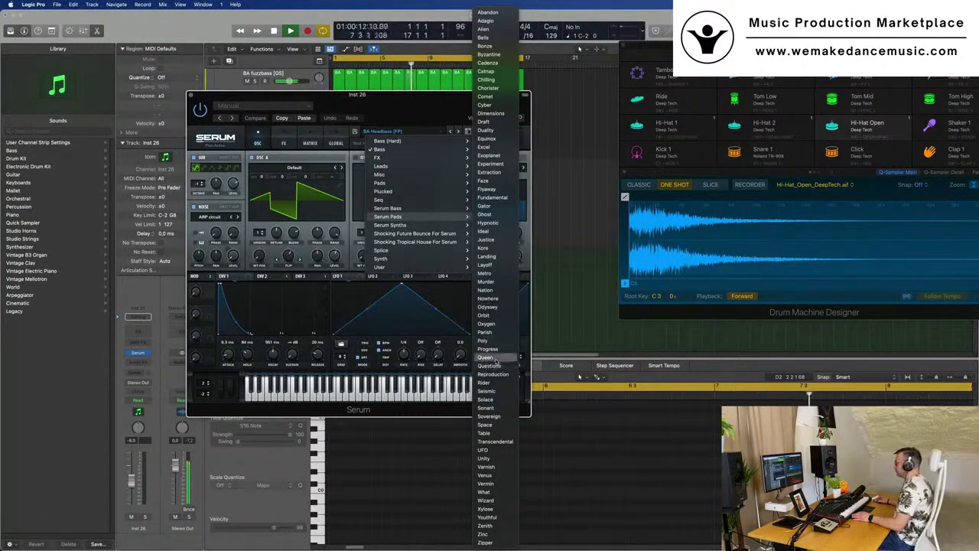
pyautogui.click(489, 350)
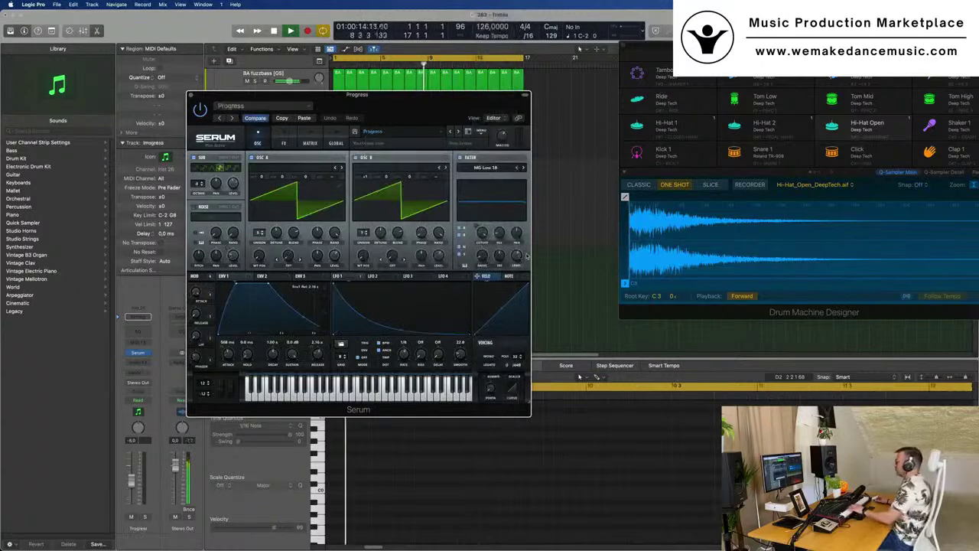
pyautogui.moveTo(414, 108); pyautogui.dragTo(566, 91)
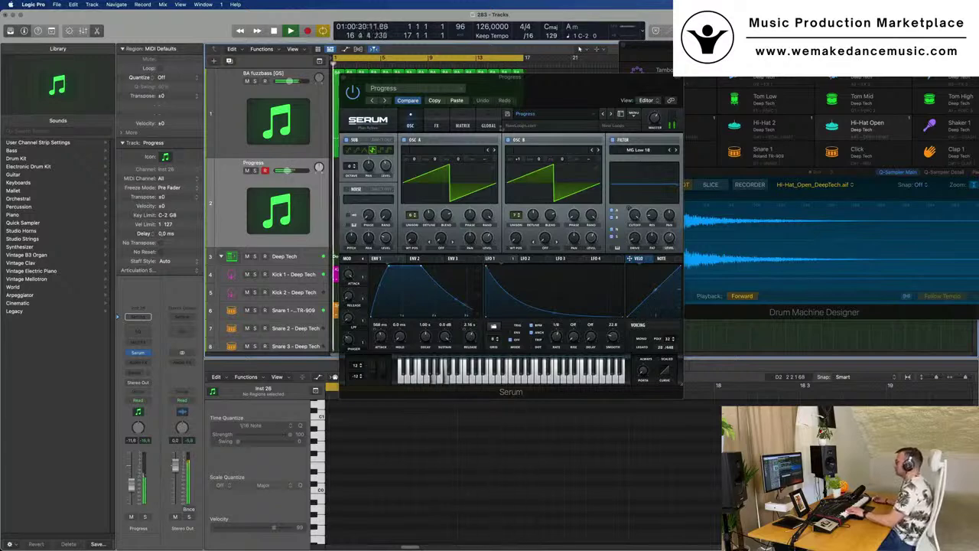
# Audition the Serum Pads presets that follow Progress, from Queen and Questions to Reproduction, during playback.
pyautogui.click(611, 114)
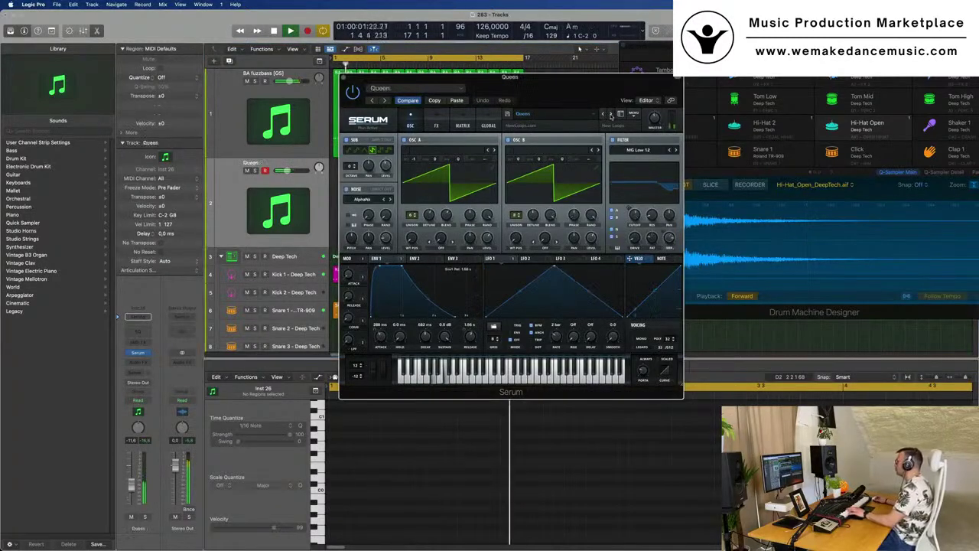
pyautogui.click(611, 114)
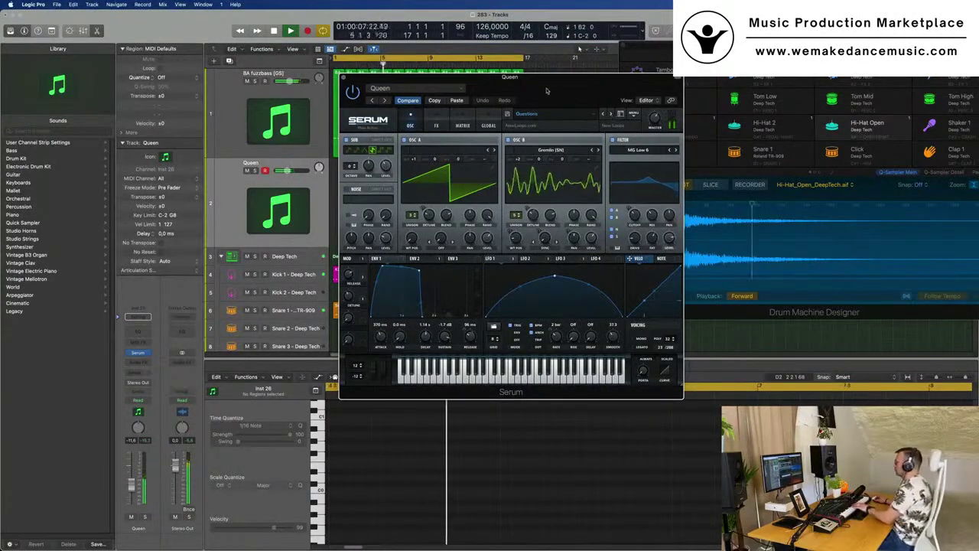
pyautogui.moveTo(584, 77); pyautogui.dragTo(471, 104)
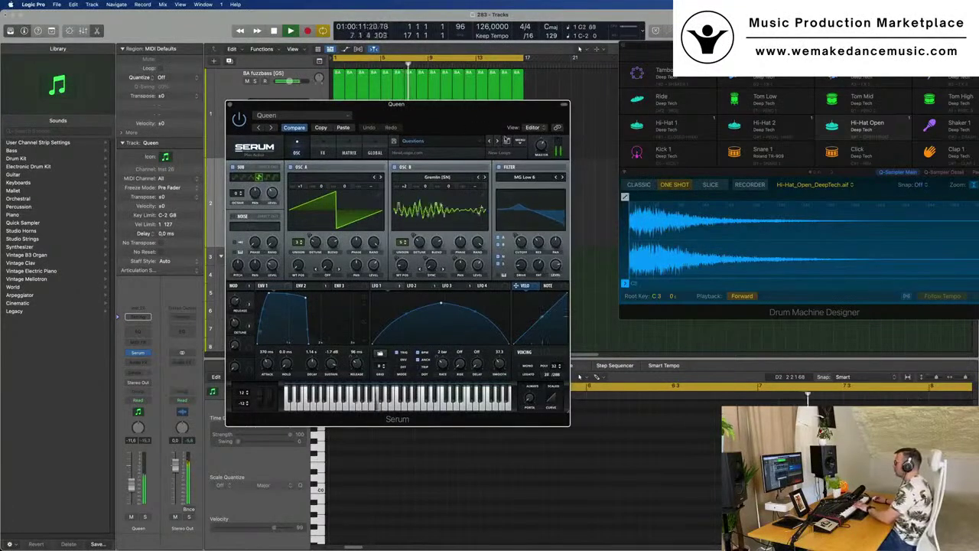
pyautogui.click(486, 141)
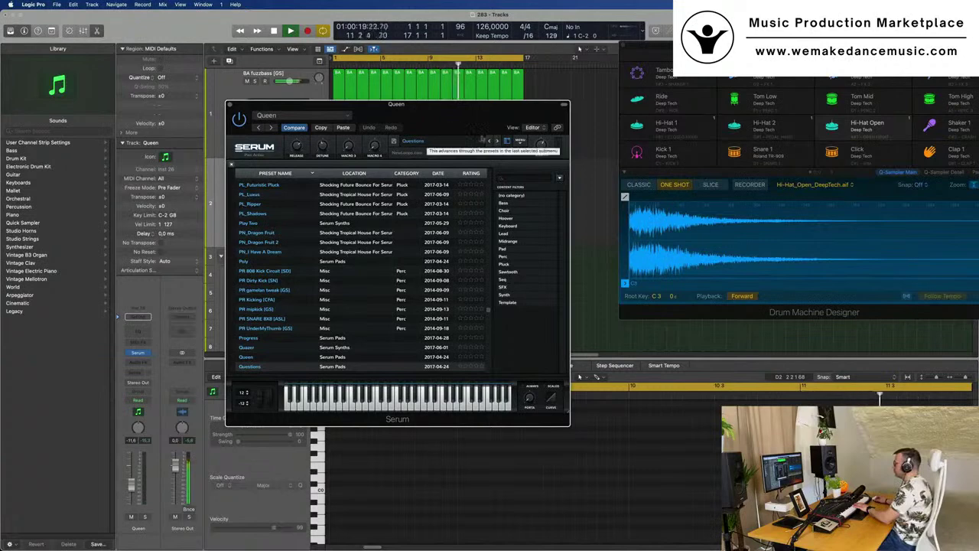
pyautogui.click(497, 141)
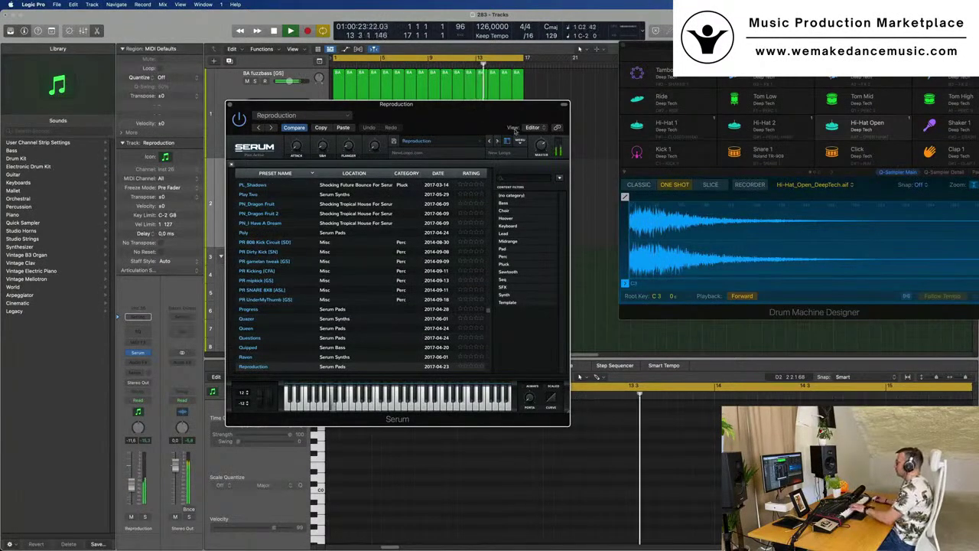
pyautogui.click(506, 142)
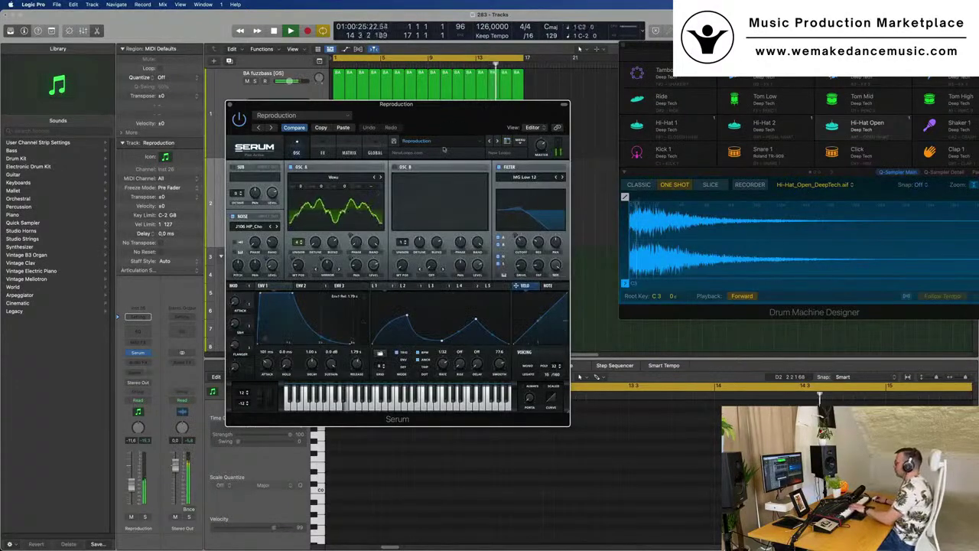
# Browse Serum's preset list and audition PD ArticWind, PD BenjPad, PD Big Minor Seventh Pad and PD Broken Bows during playback.
pyautogui.click(505, 142)
pyautogui.scroll(-15, 345, 227)
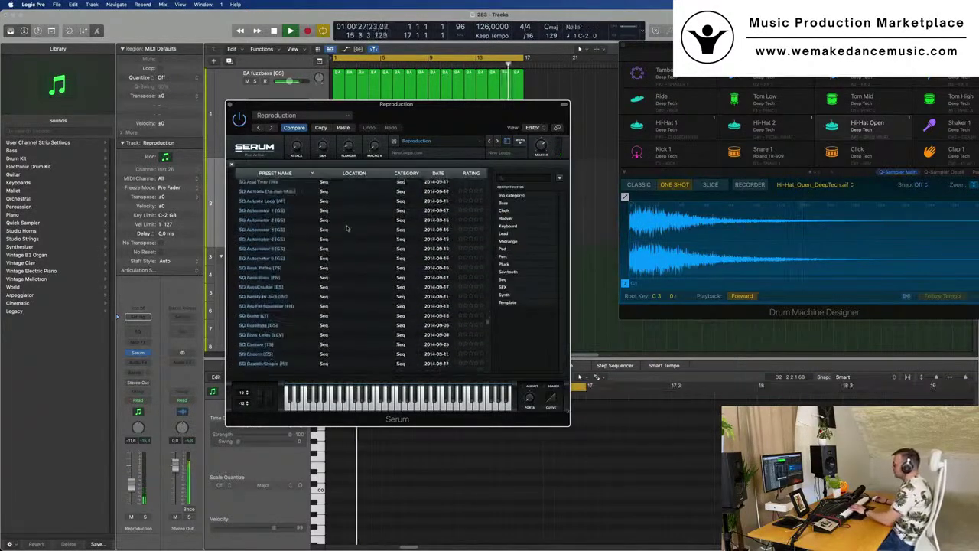
pyautogui.scroll(15, 346, 227)
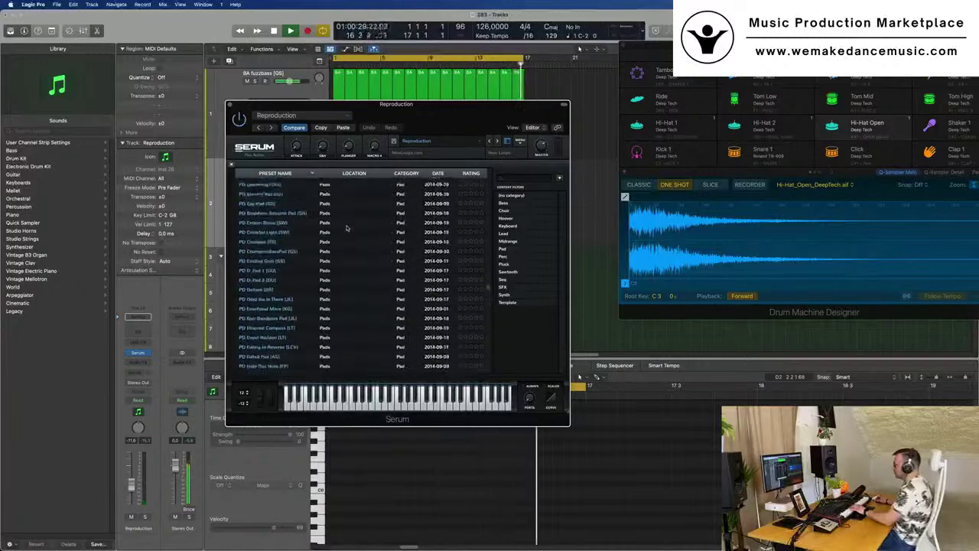
pyautogui.scroll(-10, 346, 227)
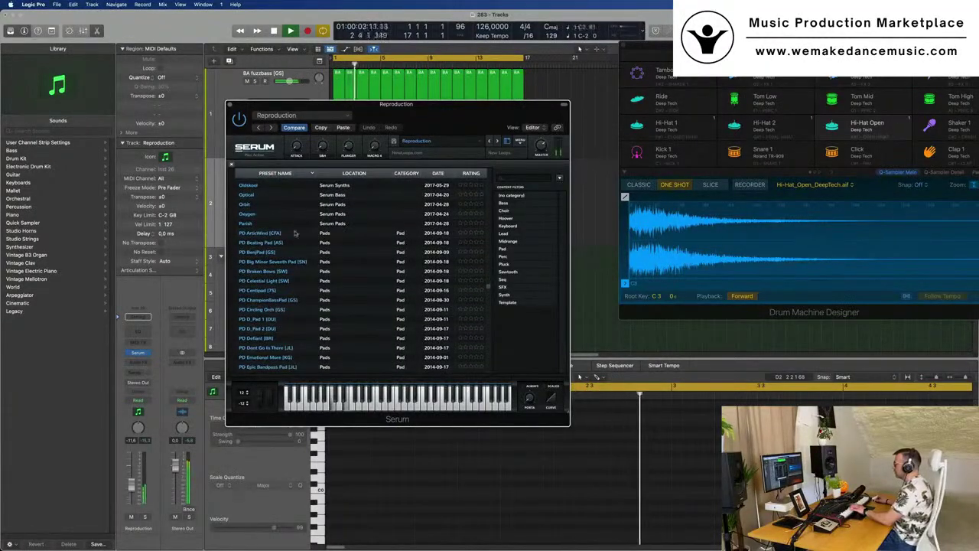
pyautogui.click(270, 234)
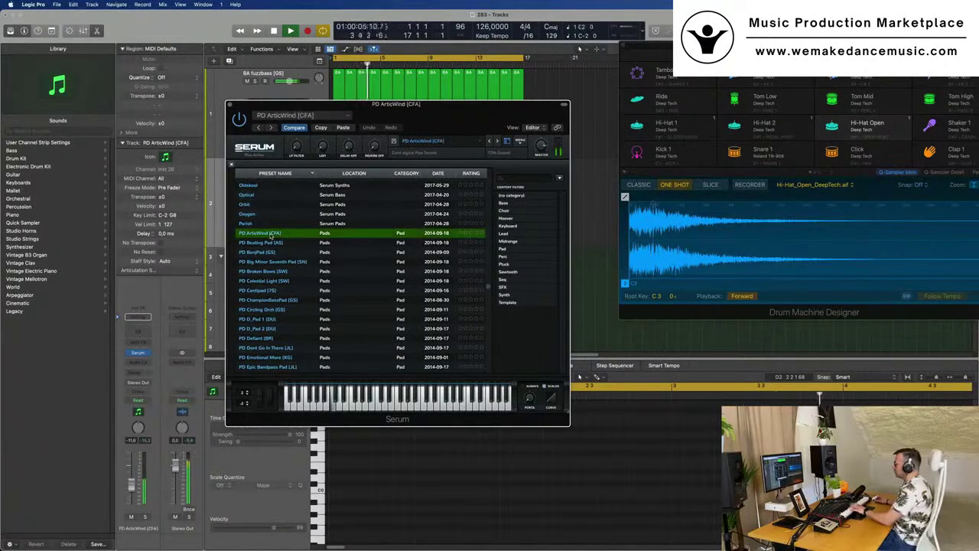
pyautogui.click(271, 252)
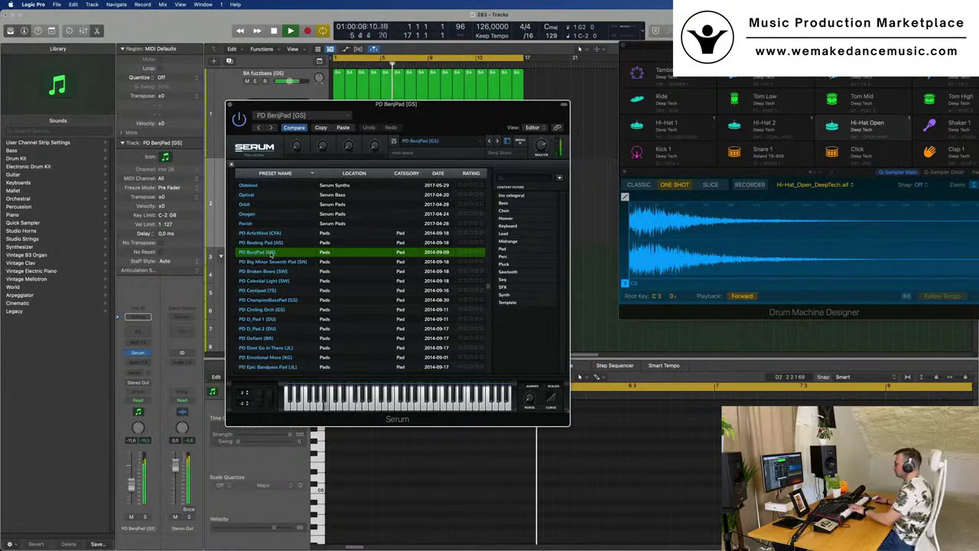
pyautogui.click(268, 262)
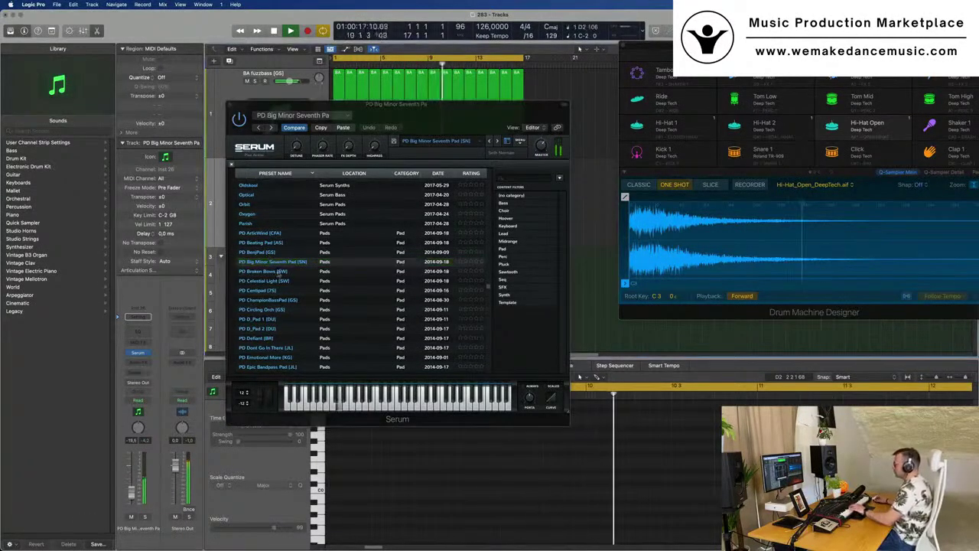
pyautogui.click(276, 271)
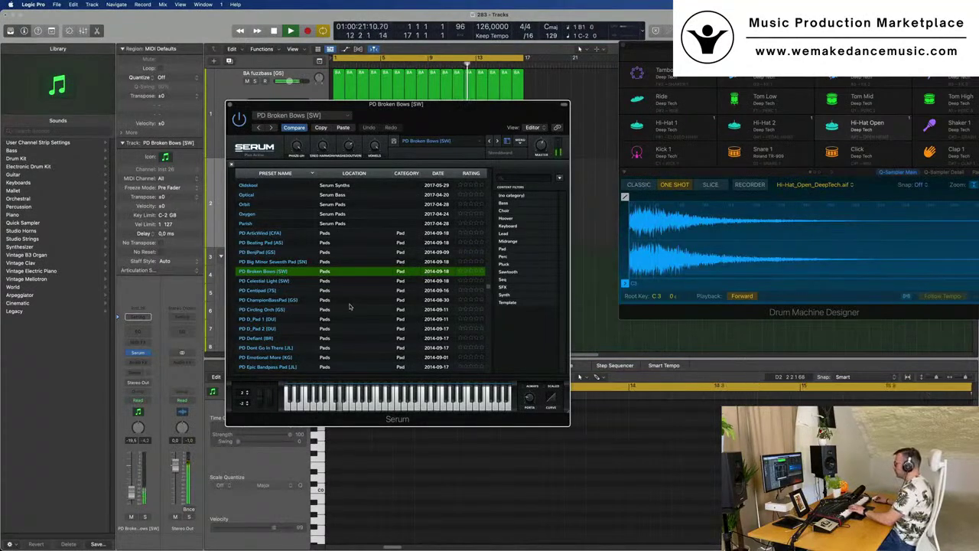
# Audition the pad presets PD Epic Bandpass Pad, PD Ethereal Compass, PD Event Horizon and PD Horns of Fear over the loop.
pyautogui.scroll(-3, 349, 306)
pyautogui.click(279, 306)
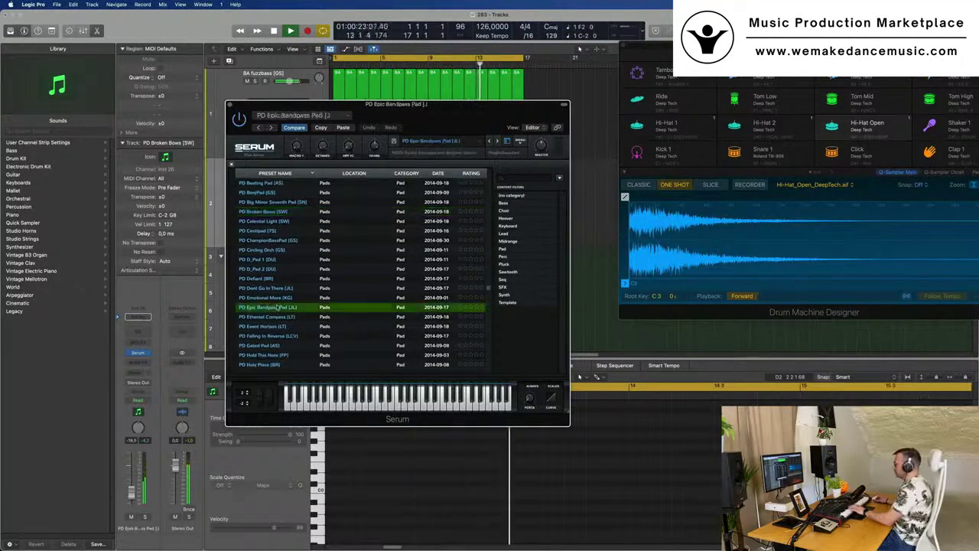
pyautogui.scroll(-3, 299, 287)
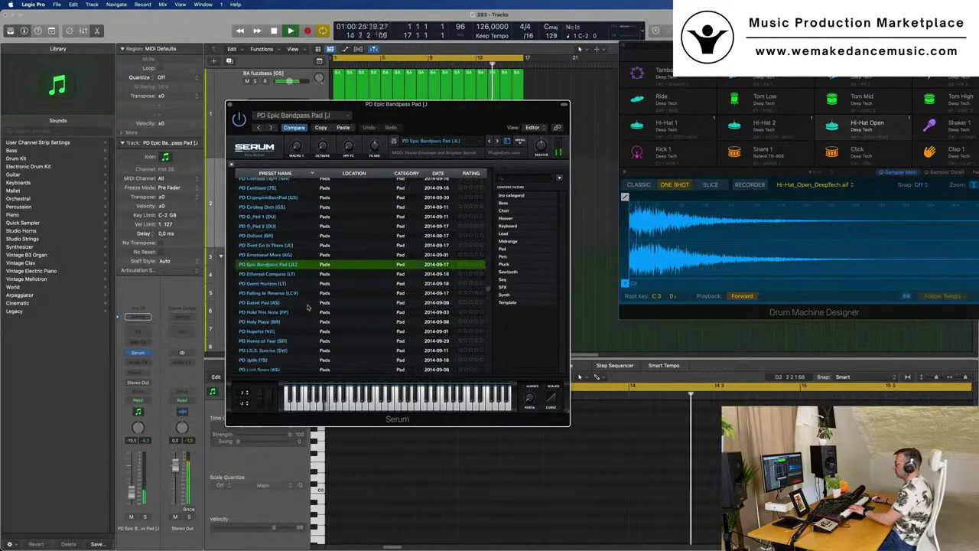
pyautogui.click(280, 264)
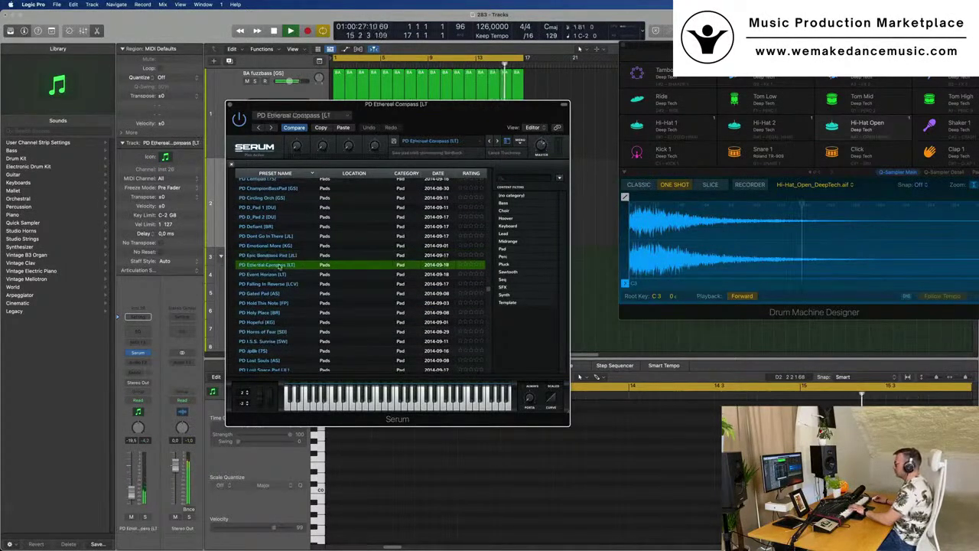
pyautogui.click(274, 275)
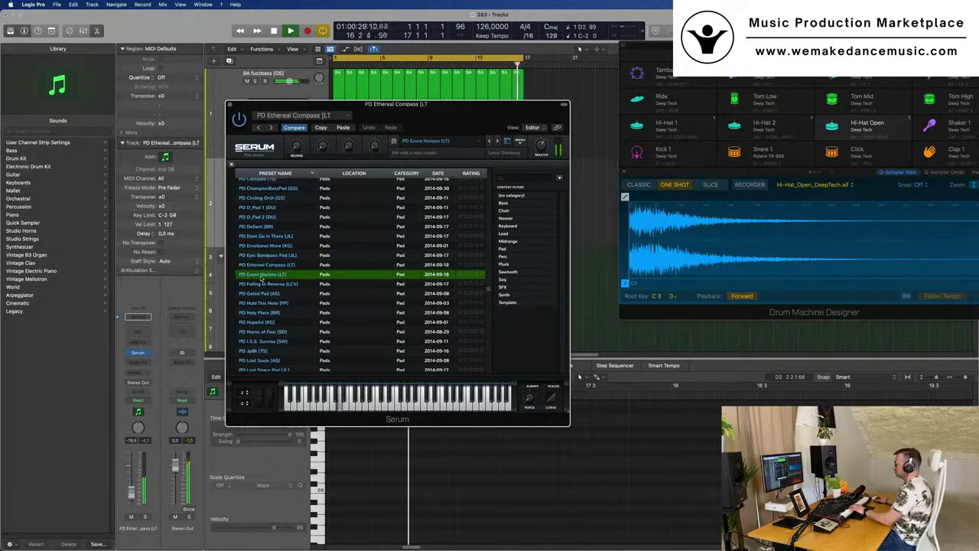
pyautogui.scroll(-3, 262, 280)
pyautogui.click(263, 285)
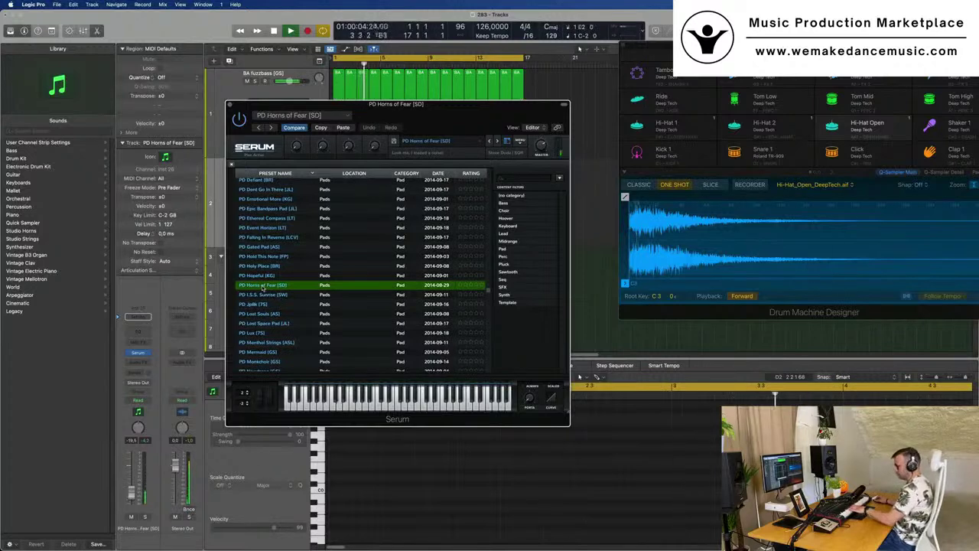
# Load the PD I.S.S. Sunrise preset with playback stopped, then restart the loop and mute the pad track.
pyautogui.press('space')
pyautogui.moveTo(442, 102); pyautogui.dragTo(678, 137)
pyautogui.press('space')
pyautogui.click(315, 193)
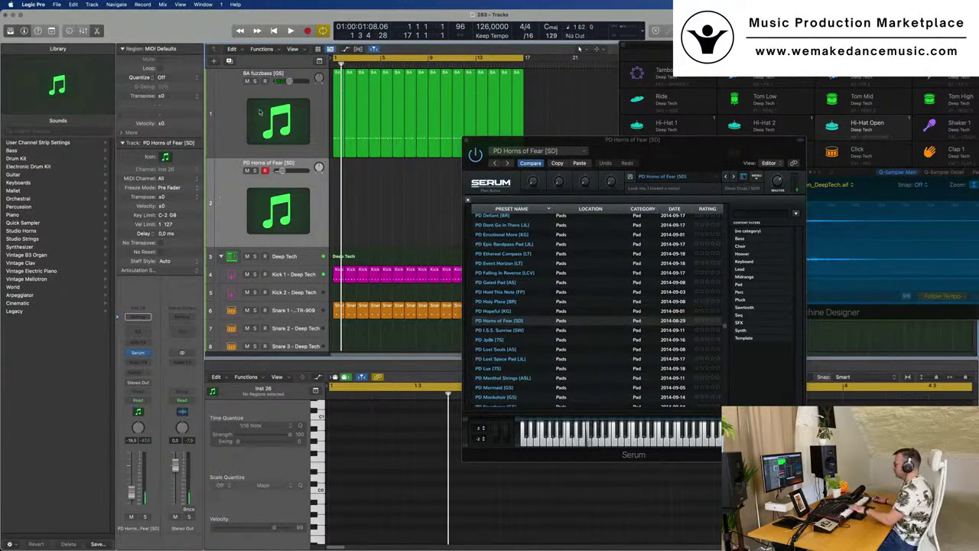
pyautogui.click(506, 335)
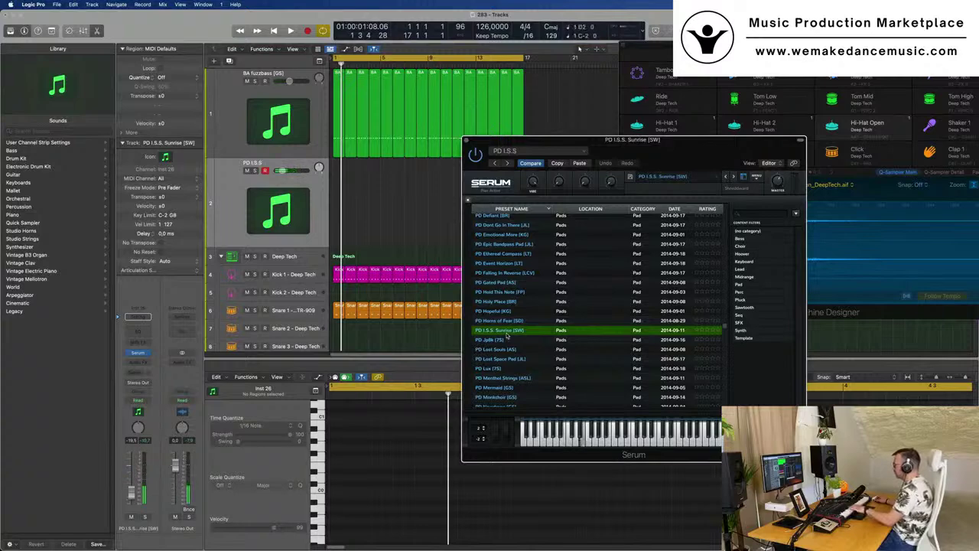
pyautogui.press('space')
pyautogui.press('m')
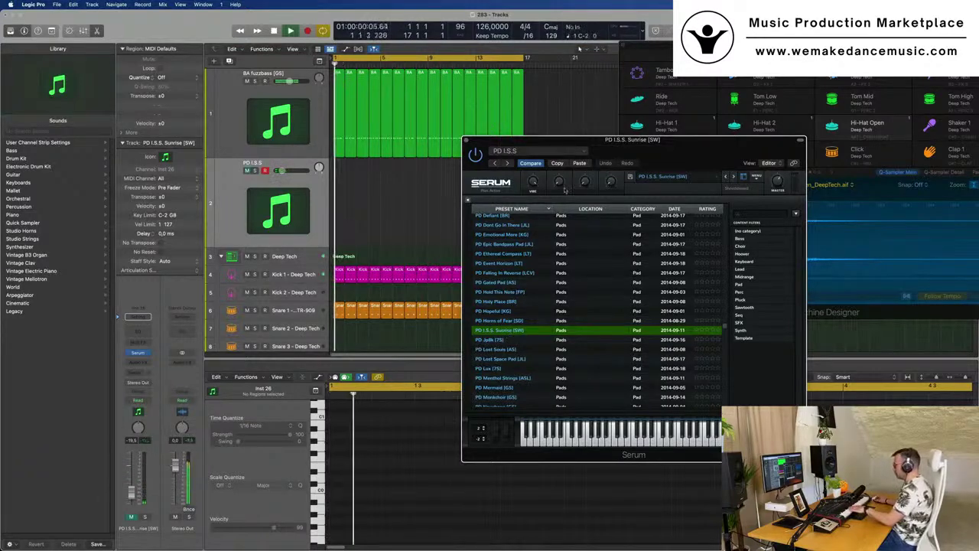
# Load the PD Whispering Voice preset on the pad track, unmute the track and return to the start of the loop.
pyautogui.moveTo(649, 150); pyautogui.dragTo(583, 122)
pyautogui.scroll(-5, 516, 269)
pyautogui.scroll(-4, 515, 269)
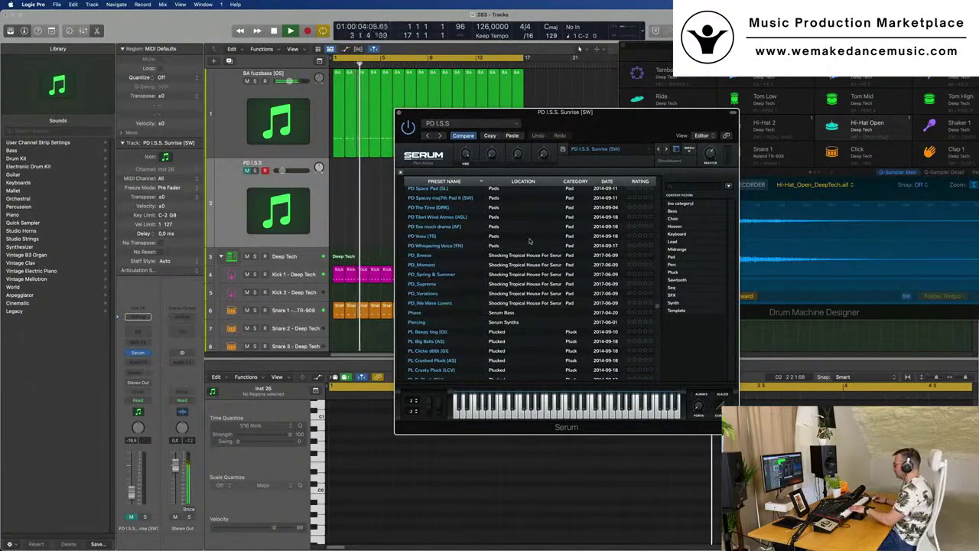
pyautogui.click(447, 246)
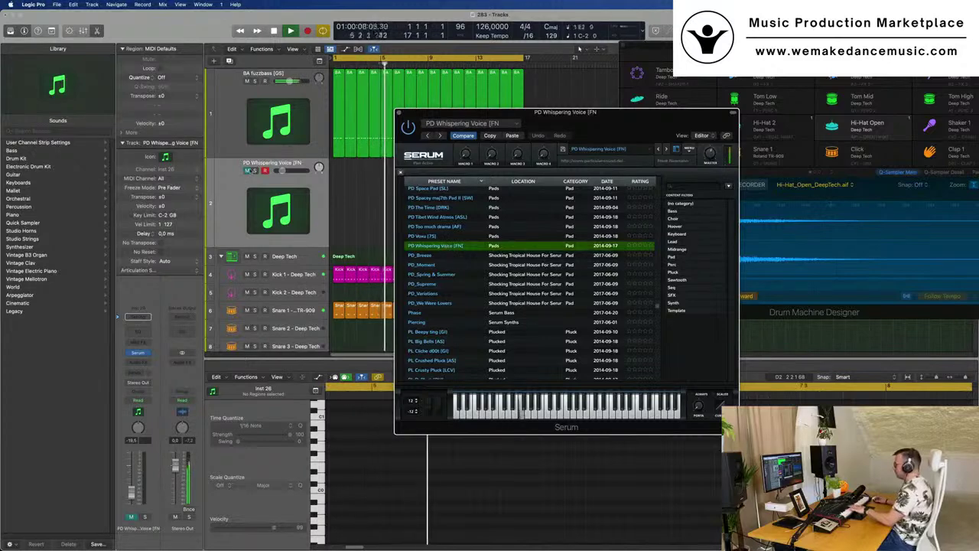
pyautogui.click(238, 186)
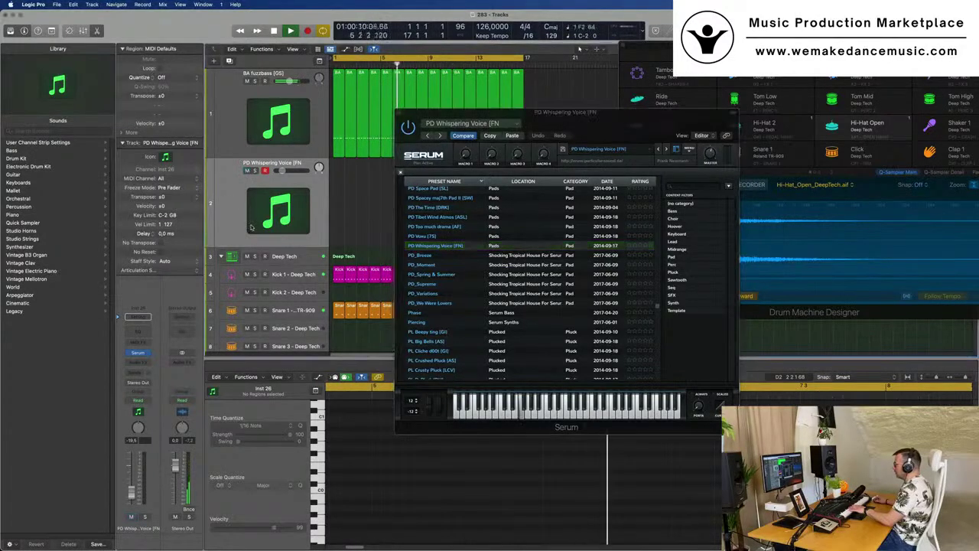
pyautogui.press('Return')
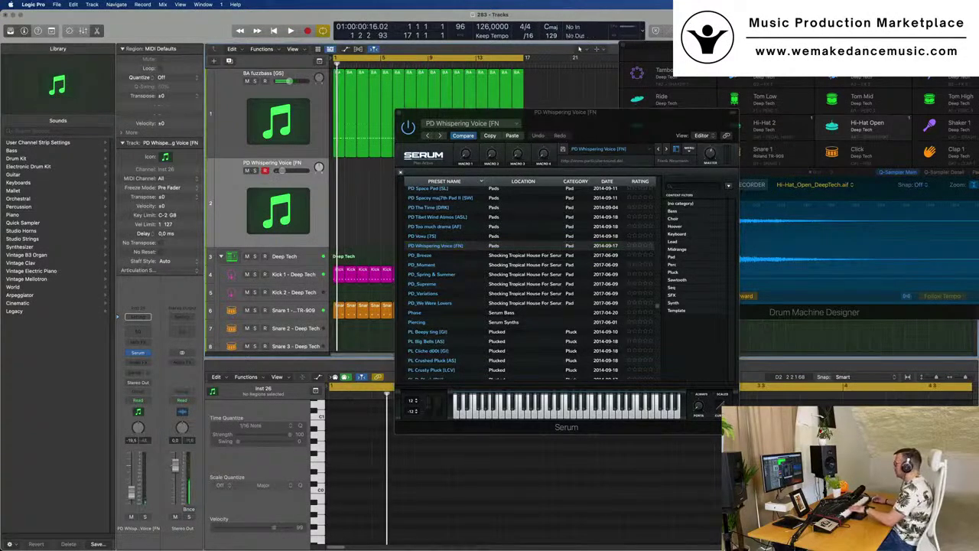
# Display the Performance Meter, load the PD_Supreme preset on the pad track and play the loop.
pyautogui.doubleClick(629, 28)
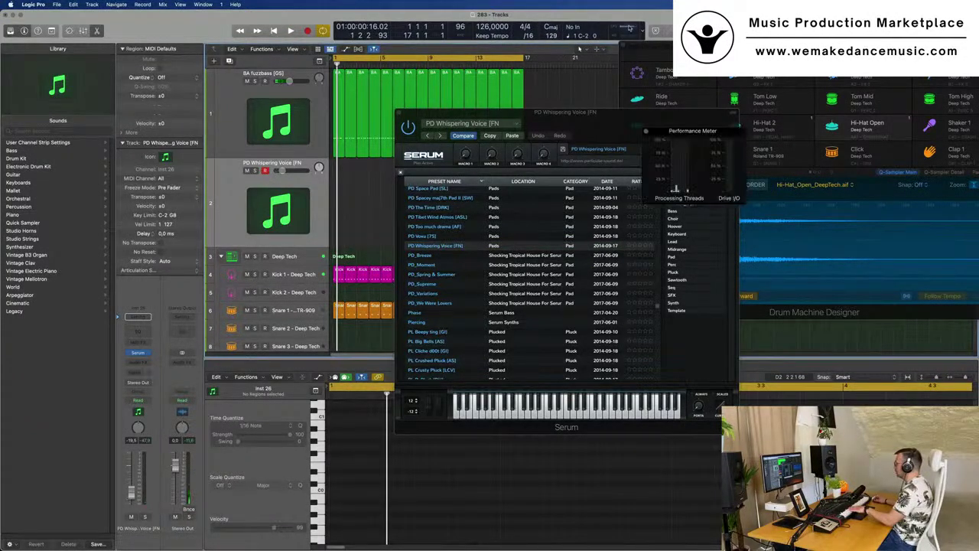
pyautogui.moveTo(604, 120); pyautogui.dragTo(533, 152)
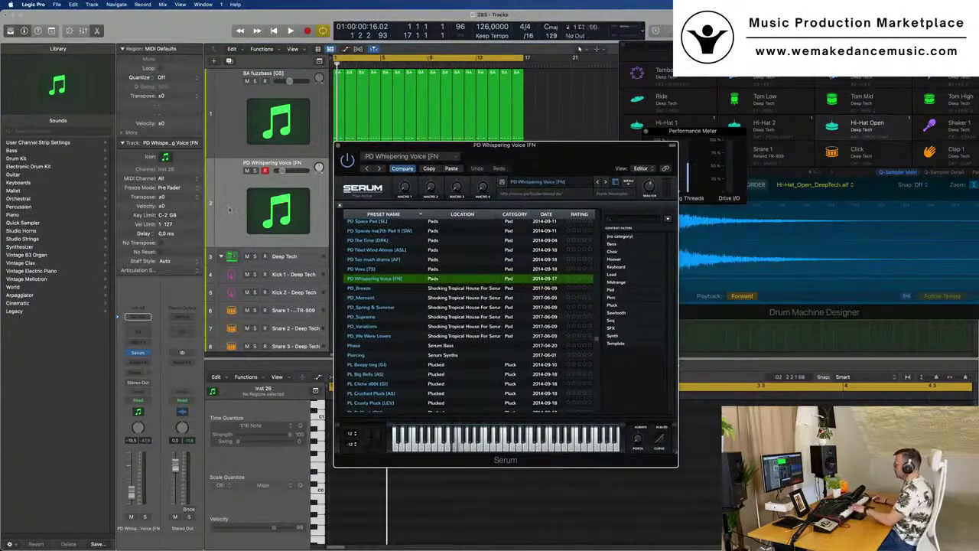
pyautogui.click(432, 316)
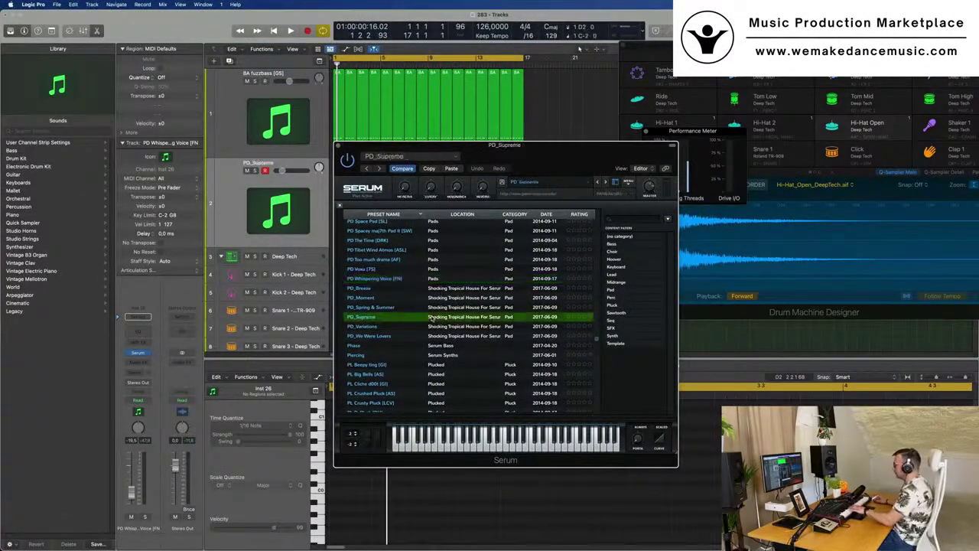
pyautogui.press('space')
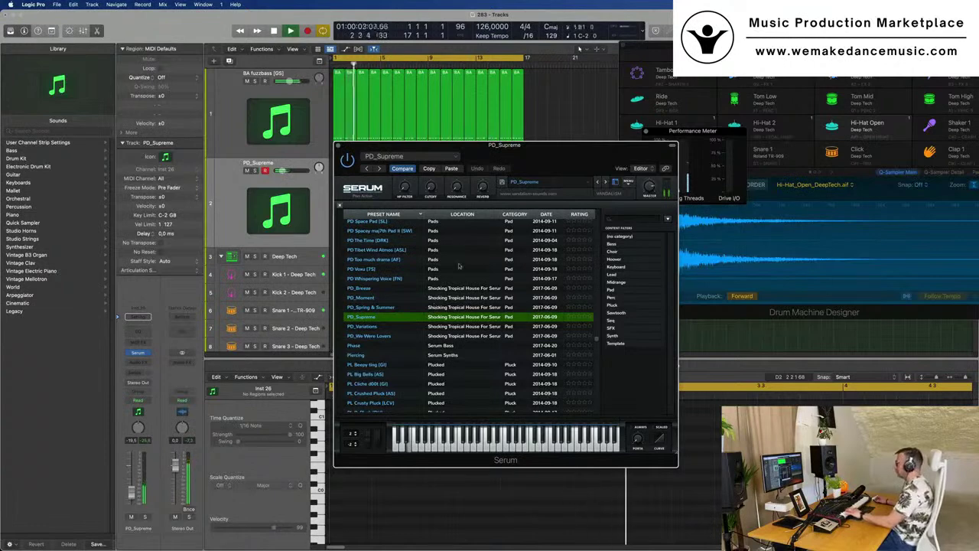
# Record a three-note PD_Supreme line over the first four bars of the pad track and stop.
pyautogui.moveTo(496, 150); pyautogui.dragTo(702, 158)
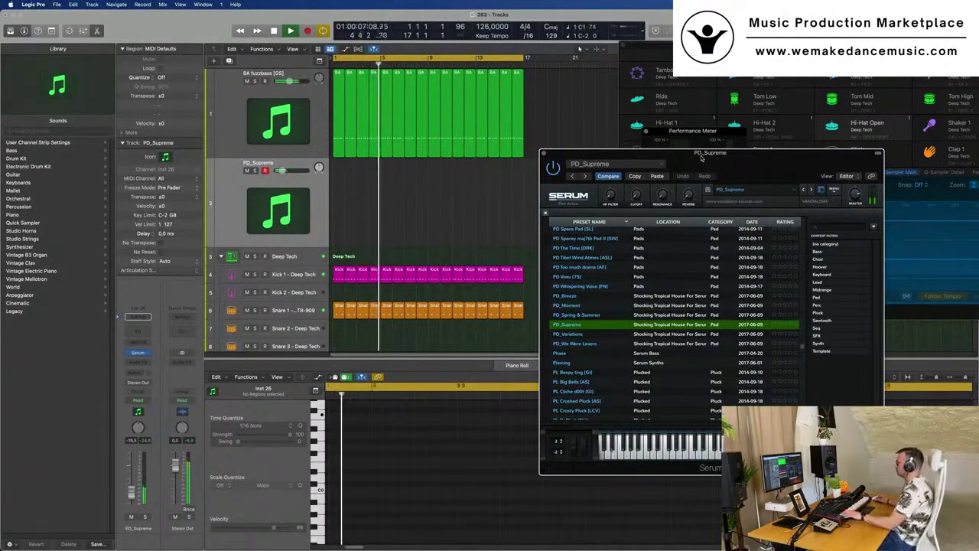
pyautogui.moveTo(702, 157); pyautogui.dragTo(614, 152)
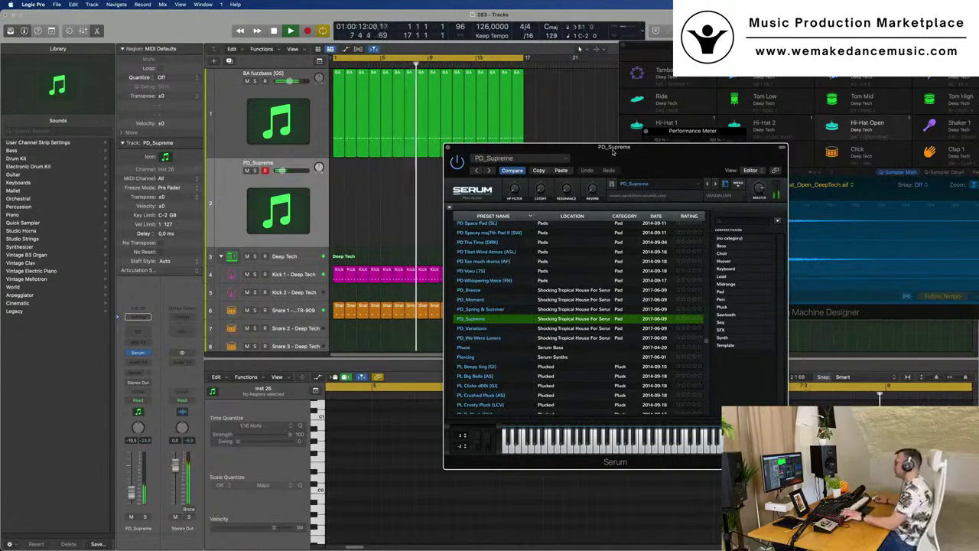
pyautogui.moveTo(677, 150); pyautogui.dragTo(620, 132)
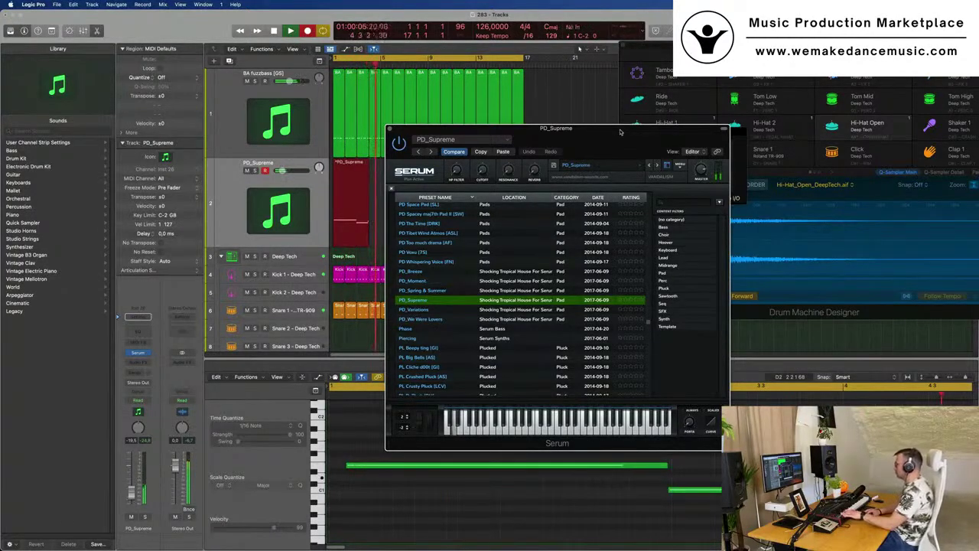
pyautogui.press('space')
# Adjust the three recorded notes so the first fills bars 1 and 2, the second bar 3 and the third bar 4.
pyautogui.moveTo(546, 135); pyautogui.dragTo(770, 73)
pyautogui.click(521, 442)
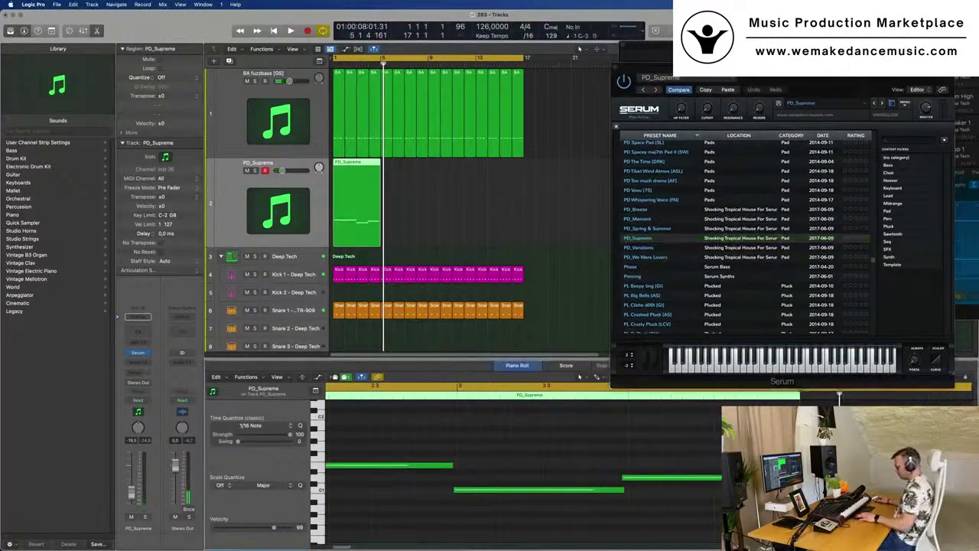
pyautogui.press('super+a')
pyautogui.scroll(-4, 527, 438)
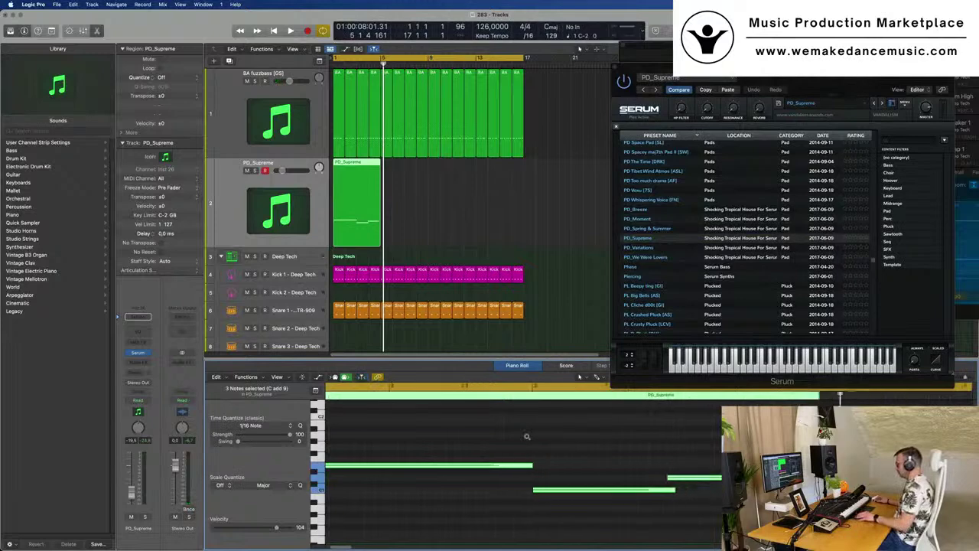
pyautogui.press('space')
pyautogui.click(450, 446)
pyautogui.moveTo(455, 465); pyautogui.dragTo(440, 468)
pyautogui.moveTo(538, 465); pyautogui.dragTo(549, 465)
pyautogui.moveTo(705, 479); pyautogui.dragTo(711, 479)
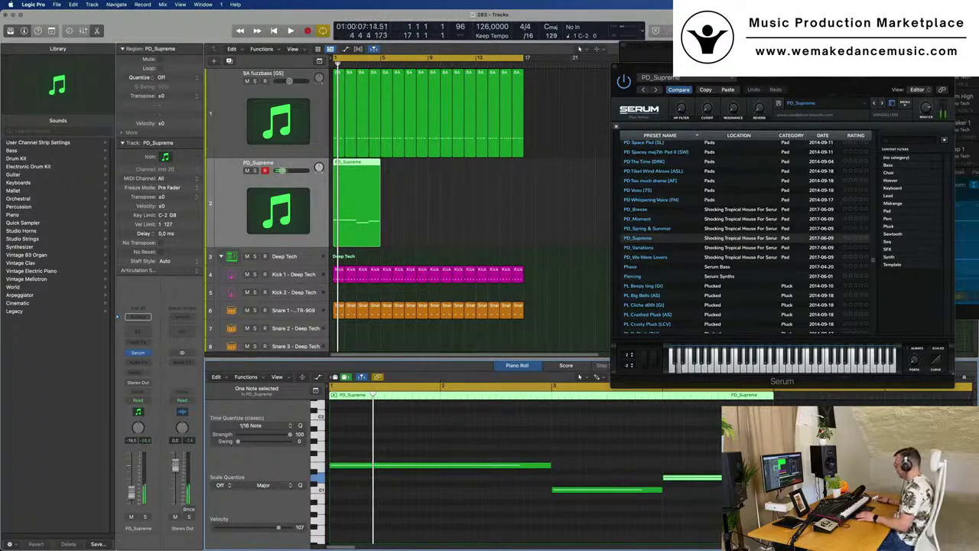
# Repeat the four-bar PD_Supreme region three times so it fills the loop up to bar 17, playing the loop.
pyautogui.press('space')
pyautogui.moveTo(469, 208); pyautogui.dragTo(349, 219)
pyautogui.press('super+r')
pyautogui.press('super+r')
pyautogui.press('super+r')
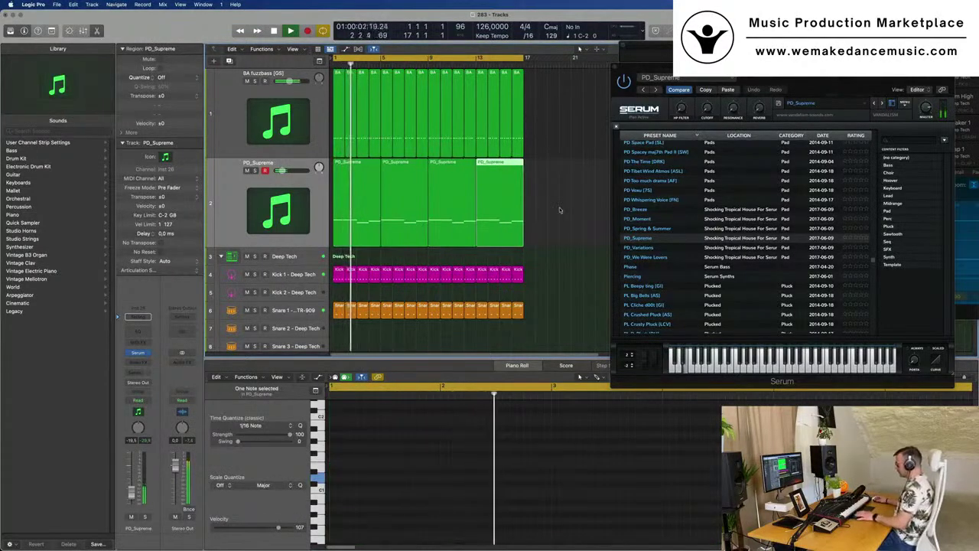
pyautogui.click(539, 218)
# Set PD_Supreme's filter cutoff to about 2722 Hz in Serum's oscillator view and display Envelope 2.
pyautogui.moveTo(750, 84); pyautogui.dragTo(514, 140)
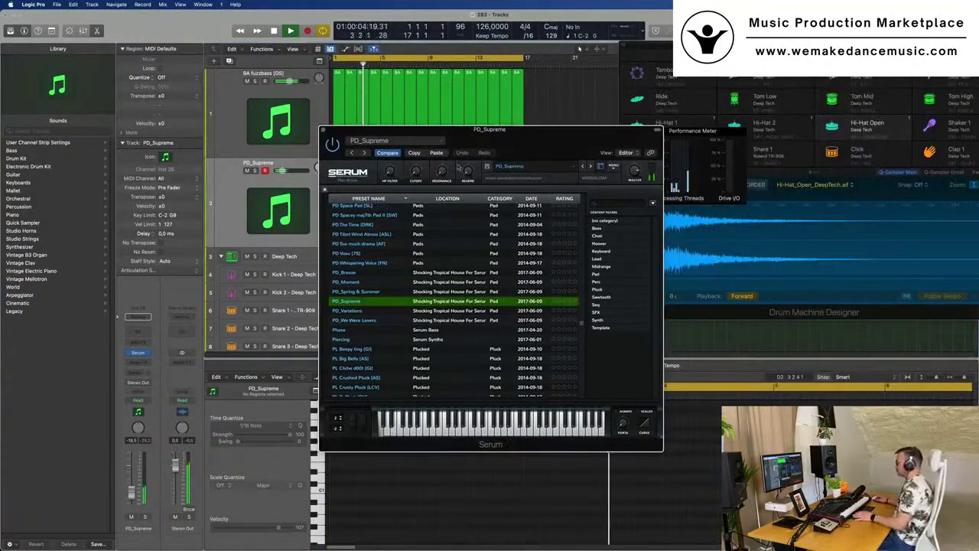
pyautogui.click(600, 167)
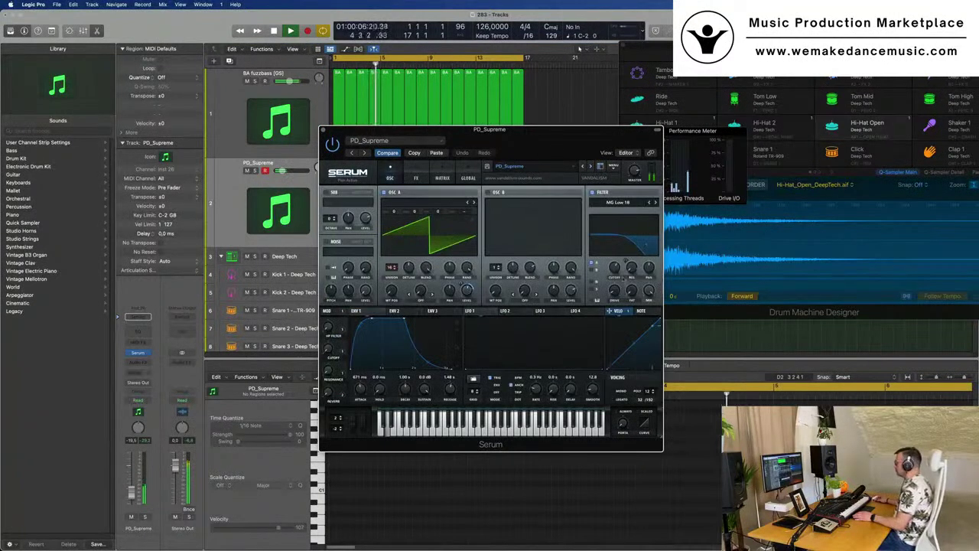
pyautogui.moveTo(614, 262)
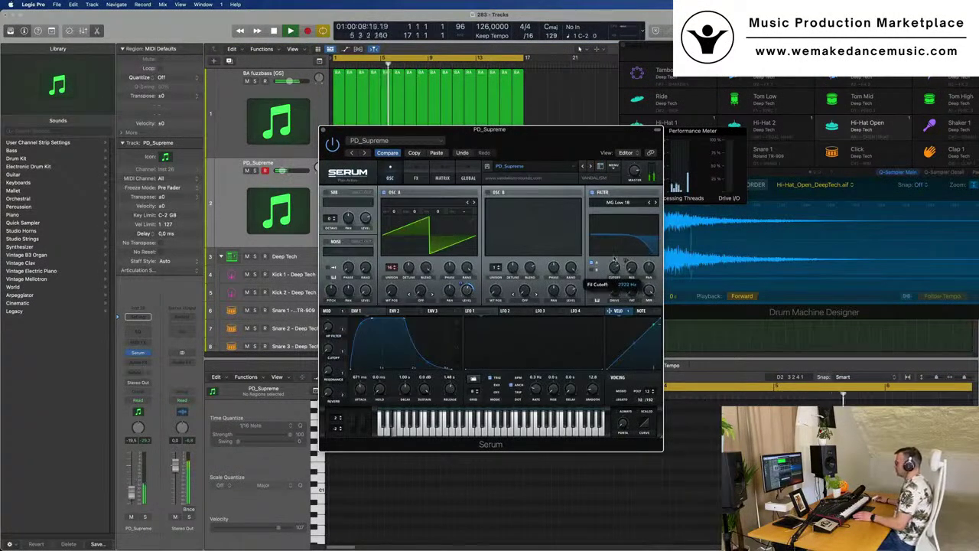
pyautogui.moveTo(536, 134); pyautogui.dragTo(669, 117)
pyautogui.moveTo(747, 257)
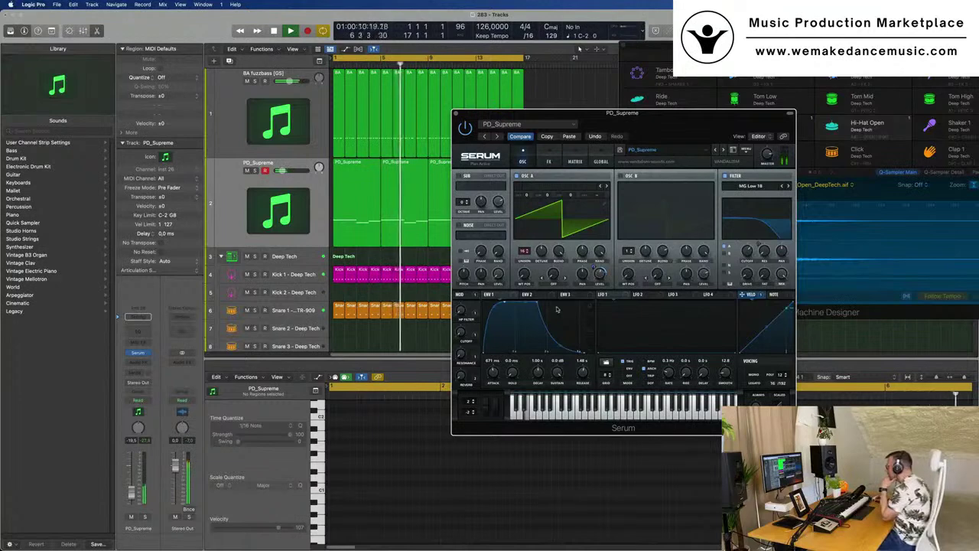
pyautogui.click(527, 294)
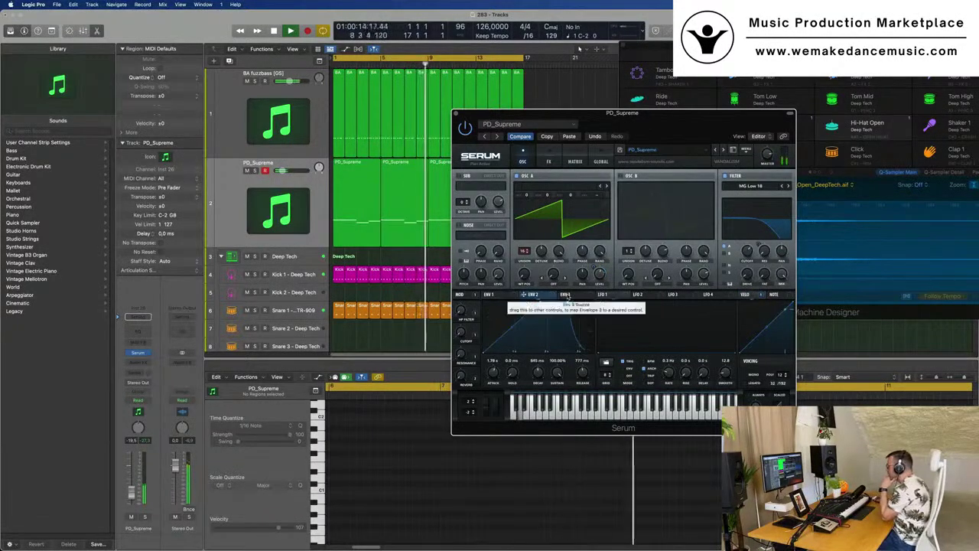
# Enable Oscillator B in PD_Supreme's Serum, audition several wavetables and settle on 4088 from the Analog category.
pyautogui.click(489, 295)
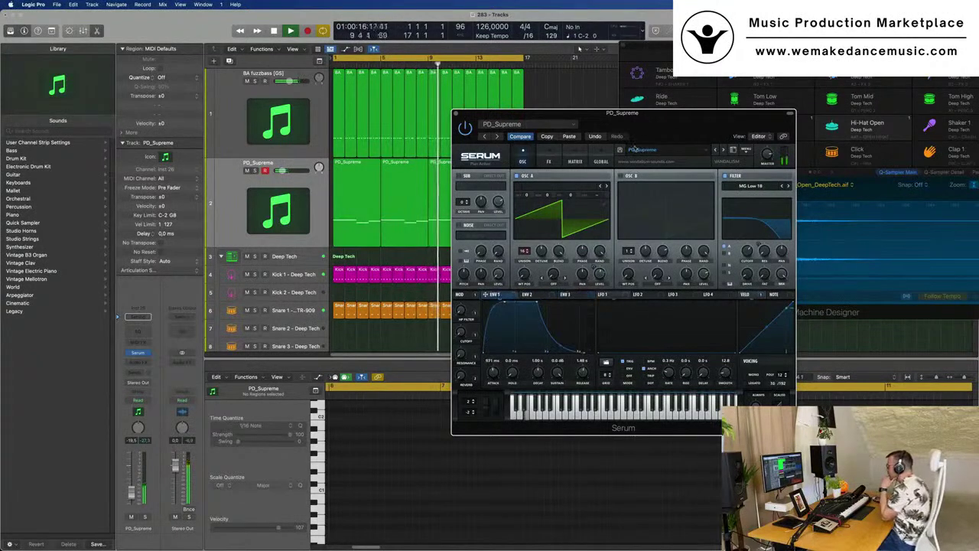
pyautogui.click(624, 176)
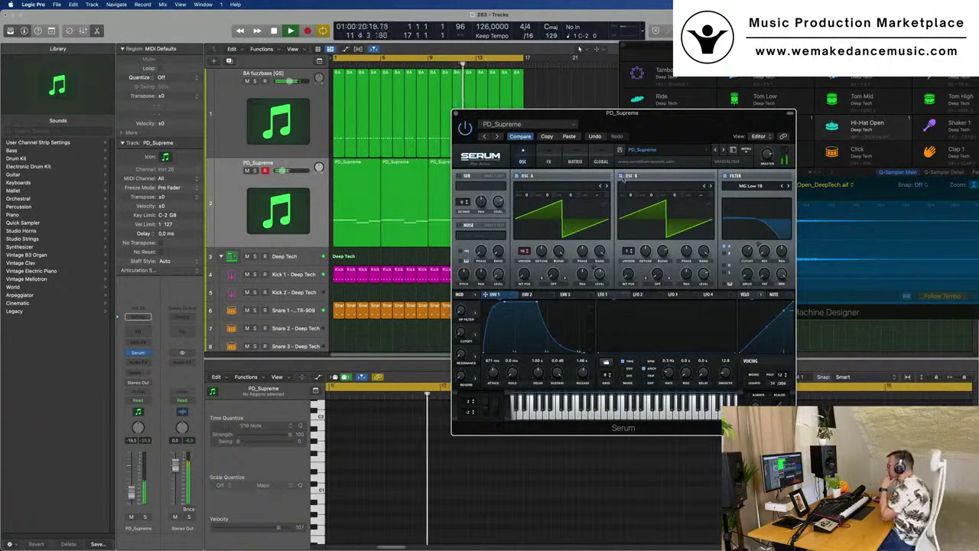
pyautogui.click(705, 187)
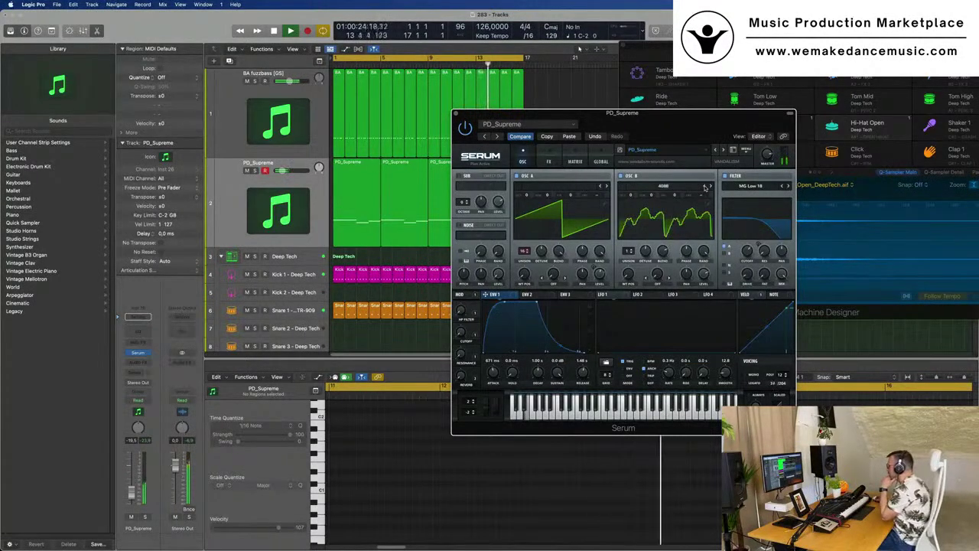
pyautogui.click(705, 187)
pyautogui.click(705, 187)
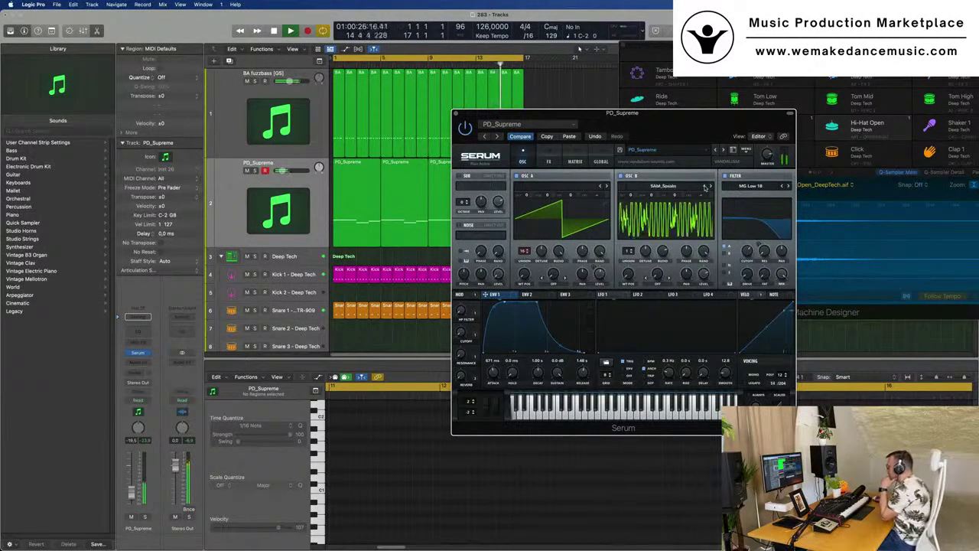
pyautogui.click(705, 186)
pyautogui.click(661, 188)
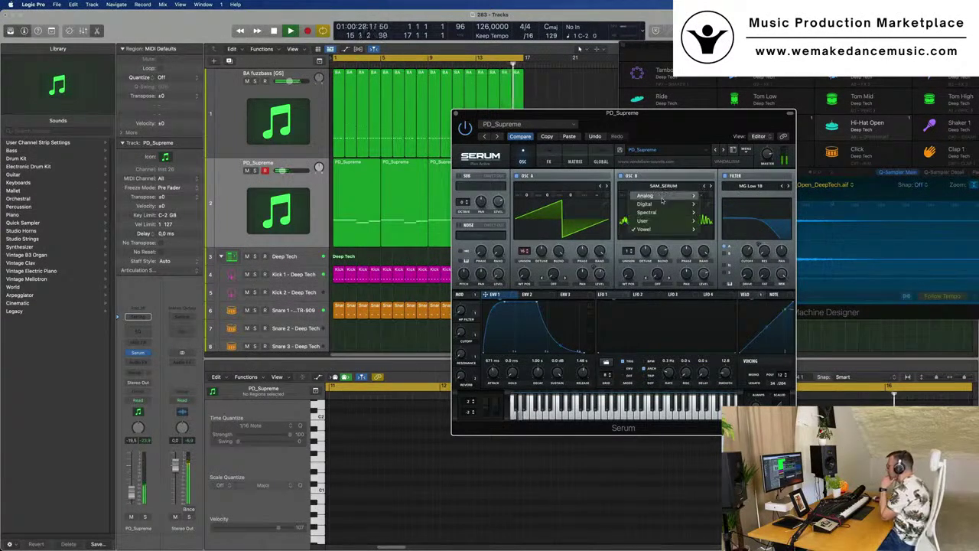
pyautogui.moveTo(662, 201)
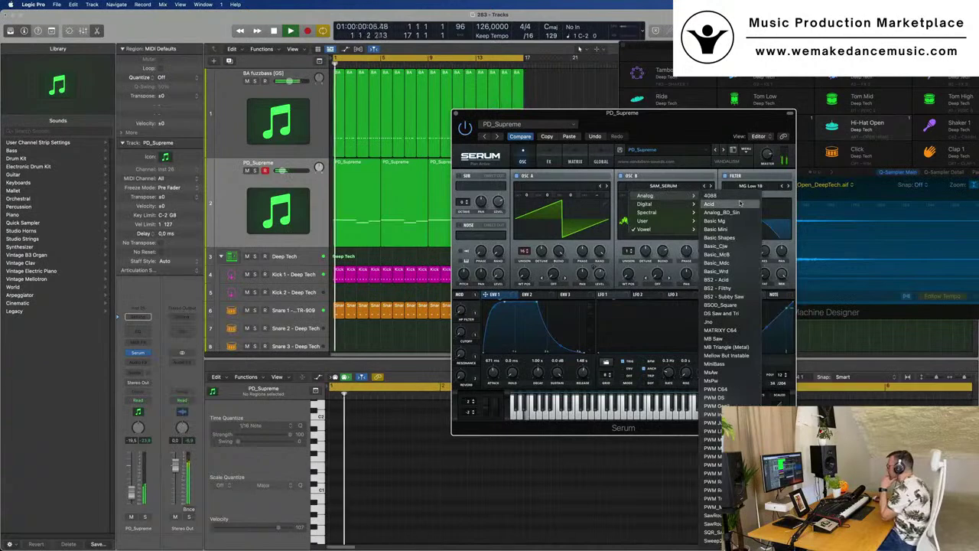
pyautogui.click(709, 203)
pyautogui.moveTo(751, 117); pyautogui.dragTo(724, 139)
pyautogui.click(683, 207)
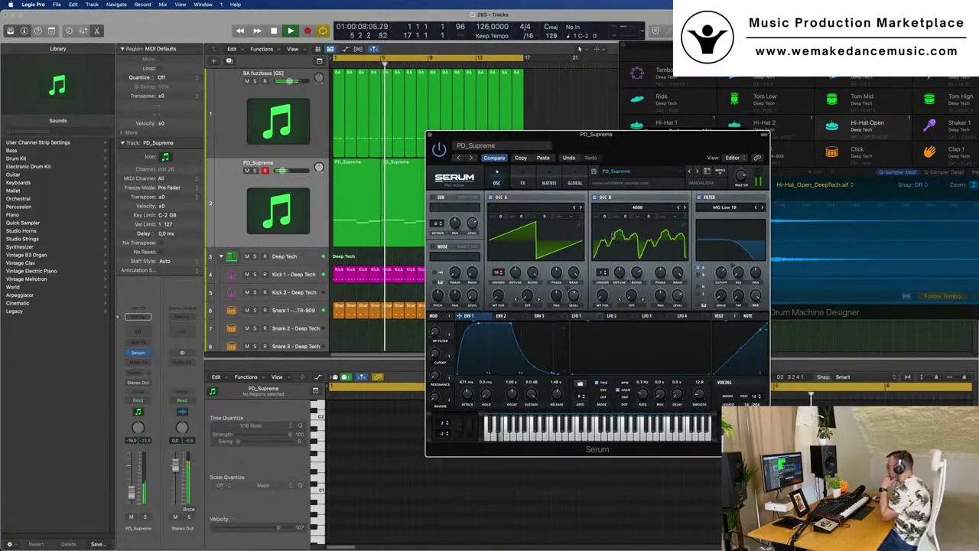
# Adjust Oscillator B's wavetable position, pan and level and tweak the filter cutoff while the loop plays, closing Serum when done.
pyautogui.moveTo(637, 274); pyautogui.dragTo(646, 247)
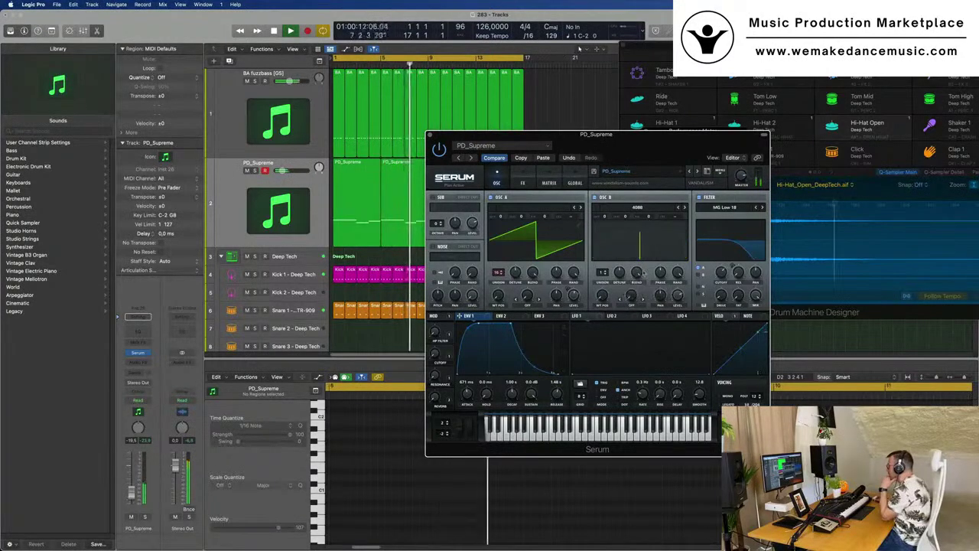
pyautogui.moveTo(661, 272)
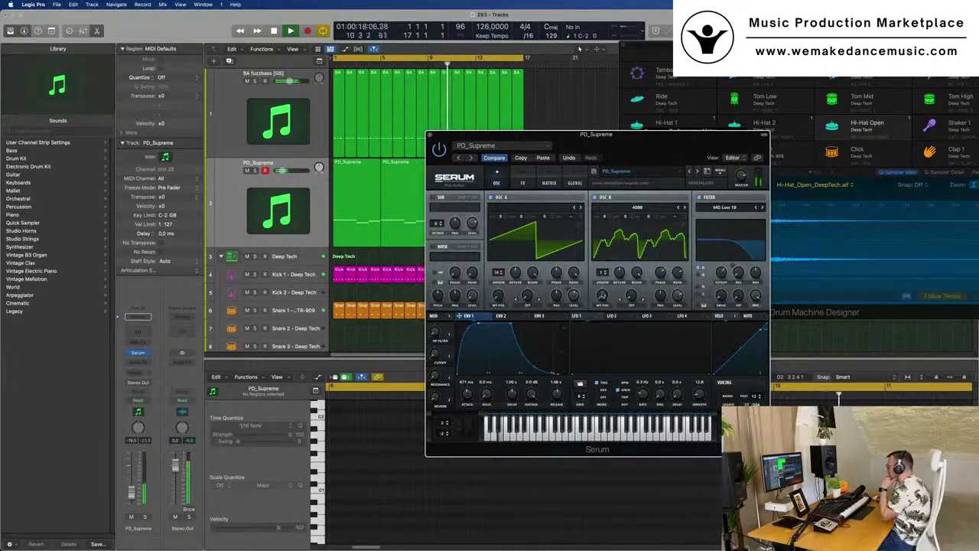
pyautogui.moveTo(603, 295)
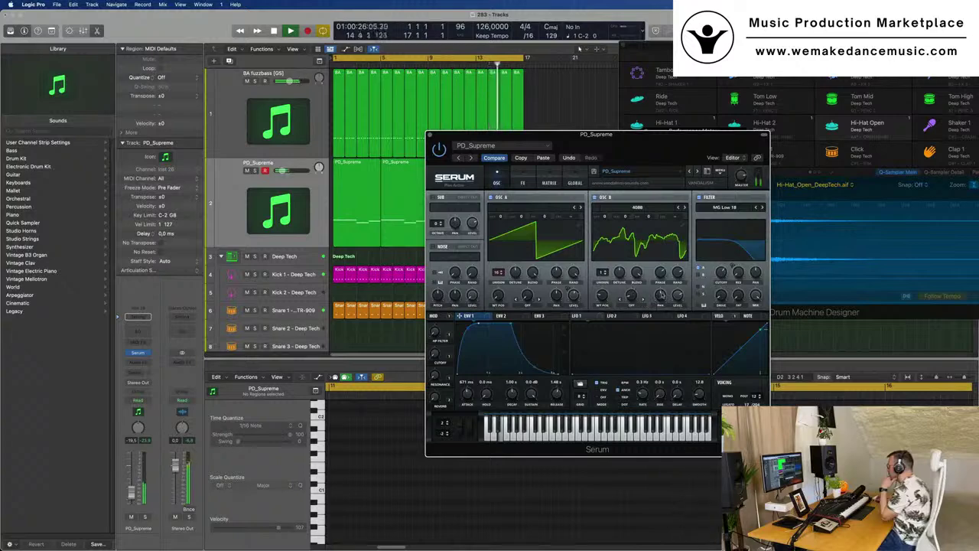
pyautogui.moveTo(661, 295)
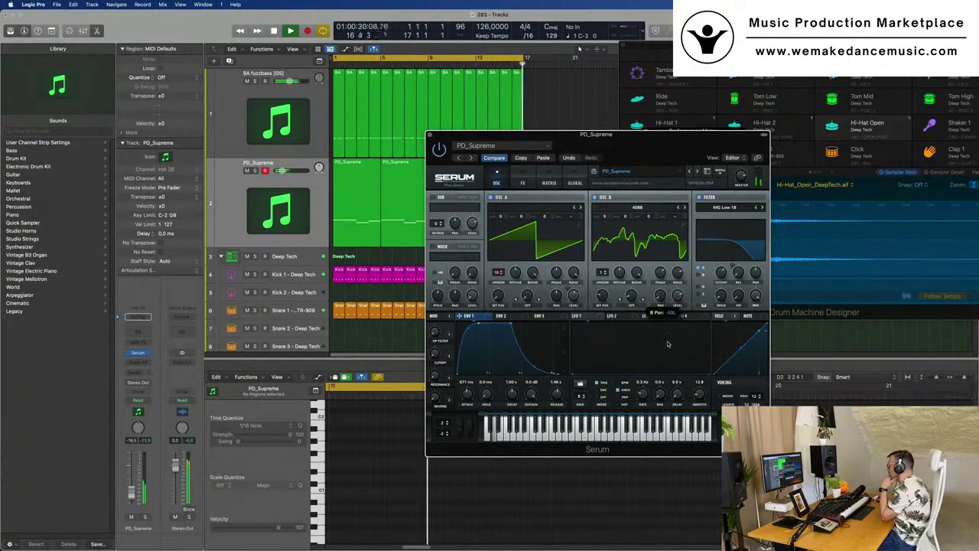
pyautogui.moveTo(677, 314)
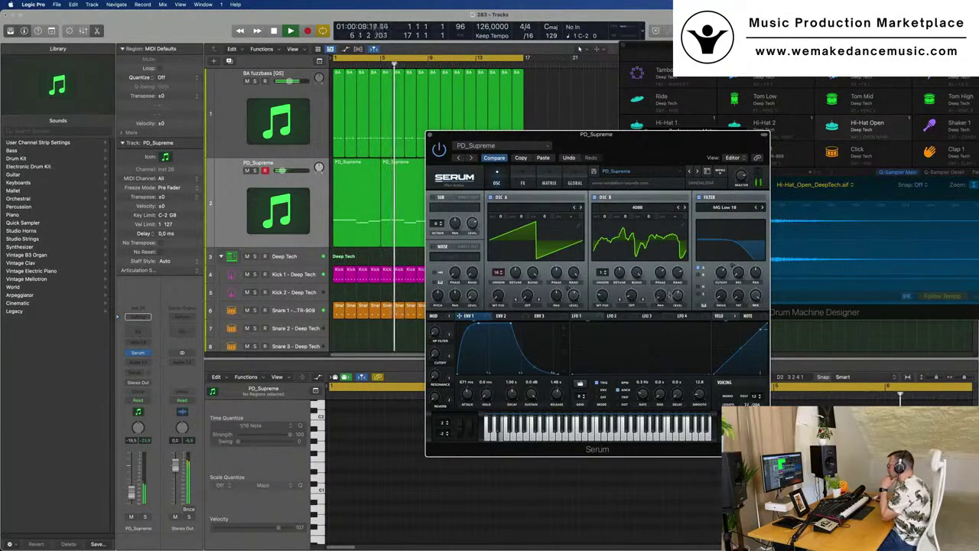
pyautogui.moveTo(681, 336); pyautogui.dragTo(681, 301)
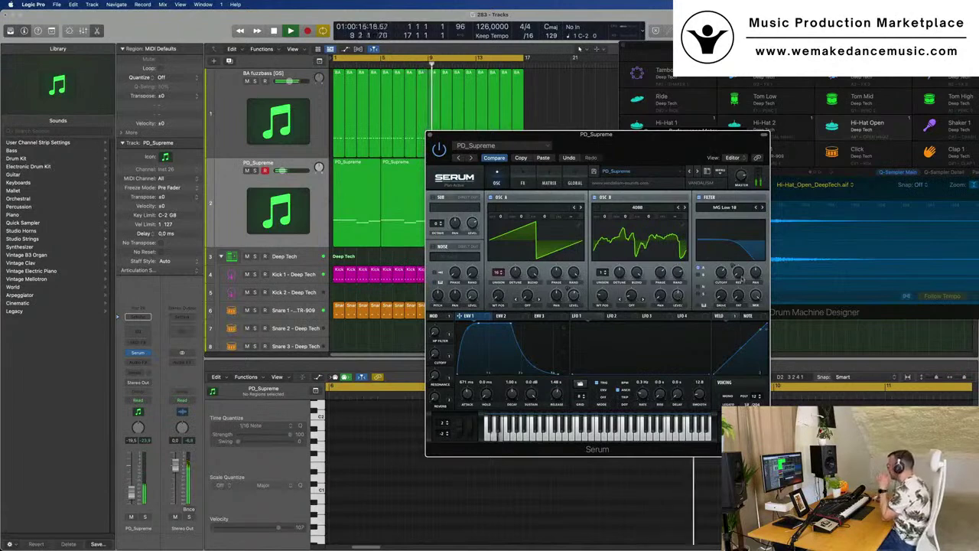
pyautogui.moveTo(723, 274); pyautogui.dragTo(724, 258)
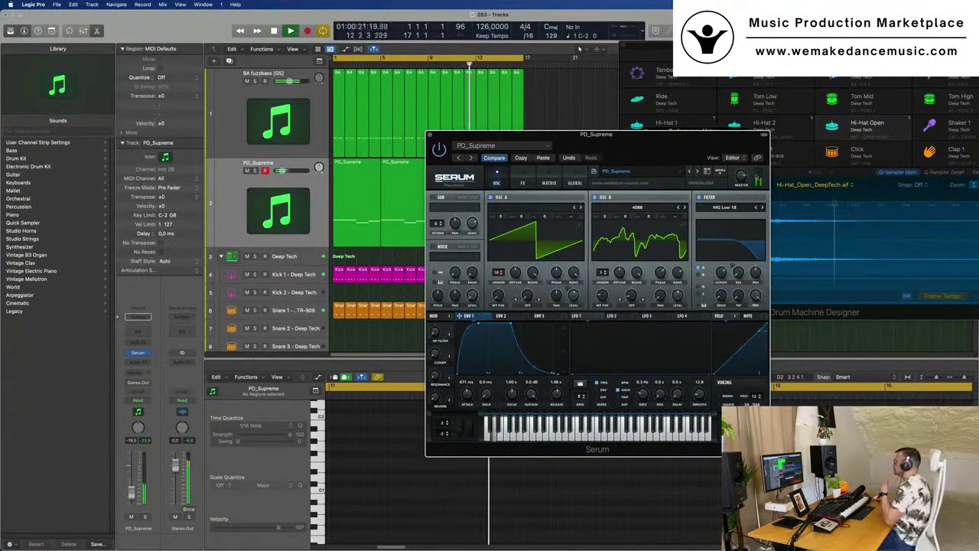
pyautogui.moveTo(620, 139); pyautogui.dragTo(599, 143)
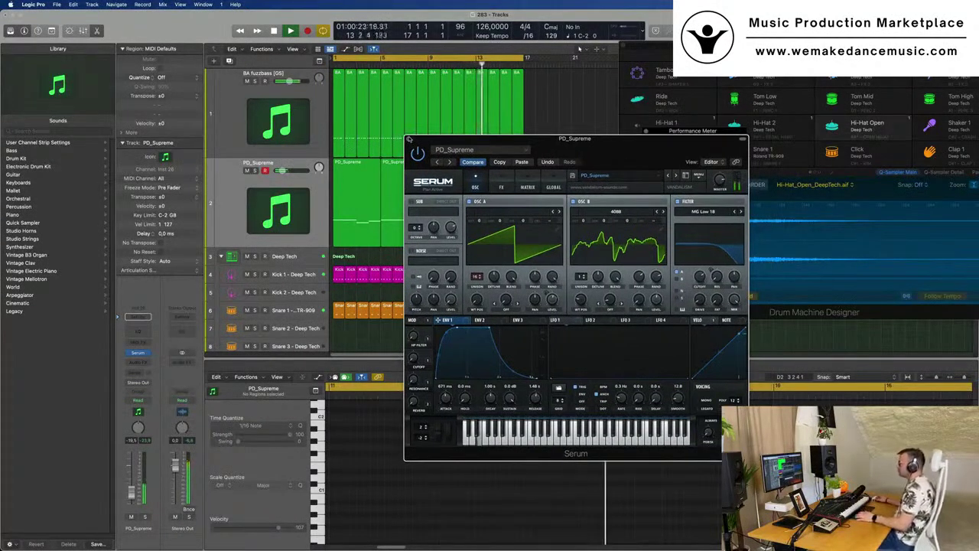
pyautogui.click(409, 139)
# Duplicate the PD_Supreme track without its regions and open Serum on the new third track.
pyautogui.click(230, 182)
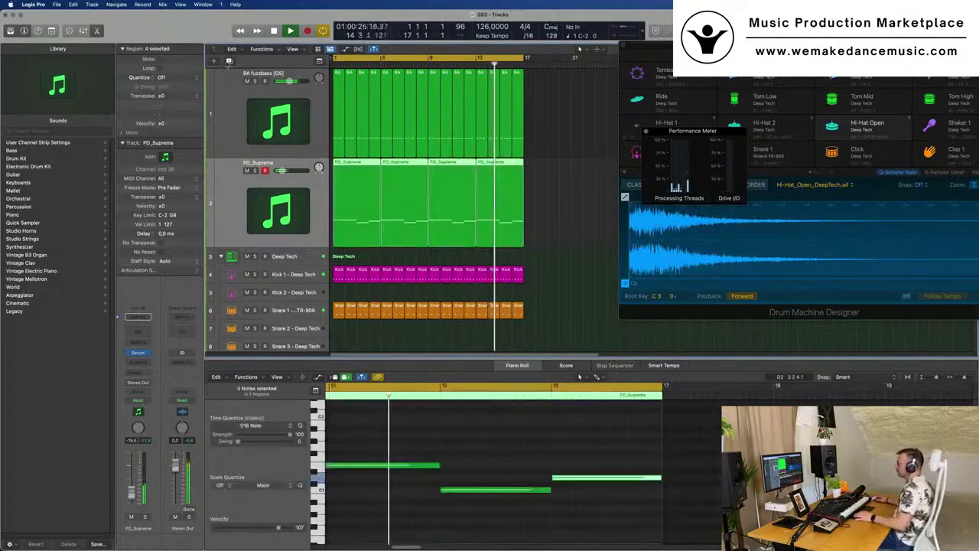
pyautogui.click(229, 61)
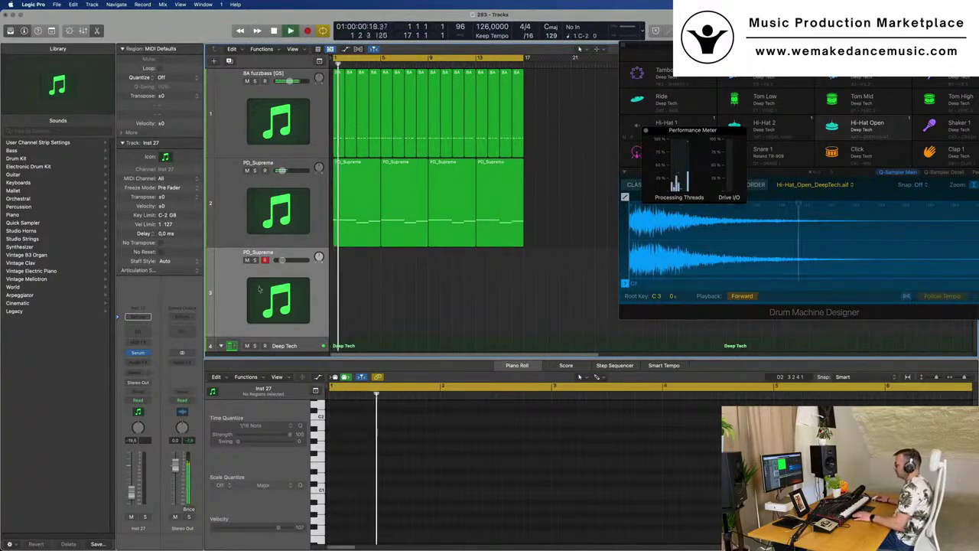
pyautogui.click(139, 352)
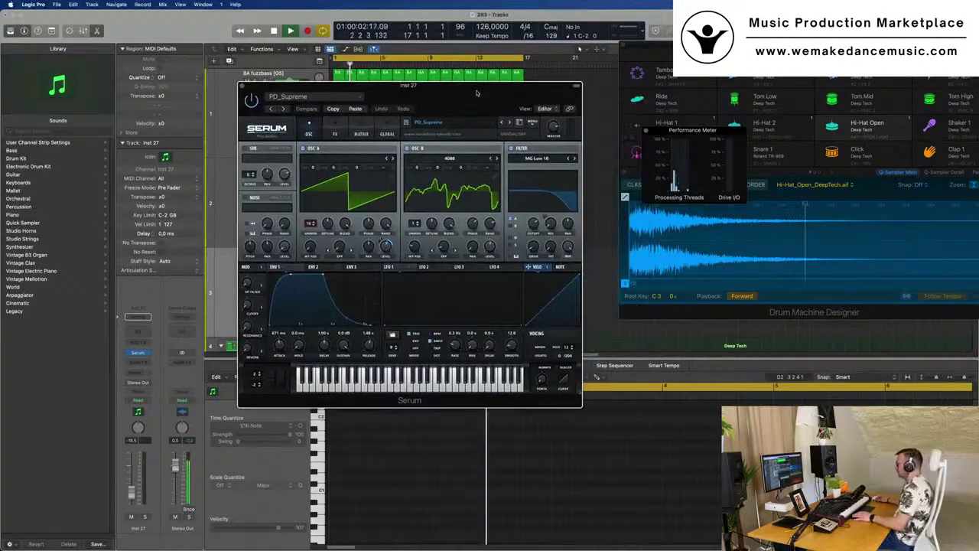
# Load the LD 8bitcycle [AF] preset from the Leads category into the new track's Serum and move its window clear of the tracks.
pyautogui.click(345, 99)
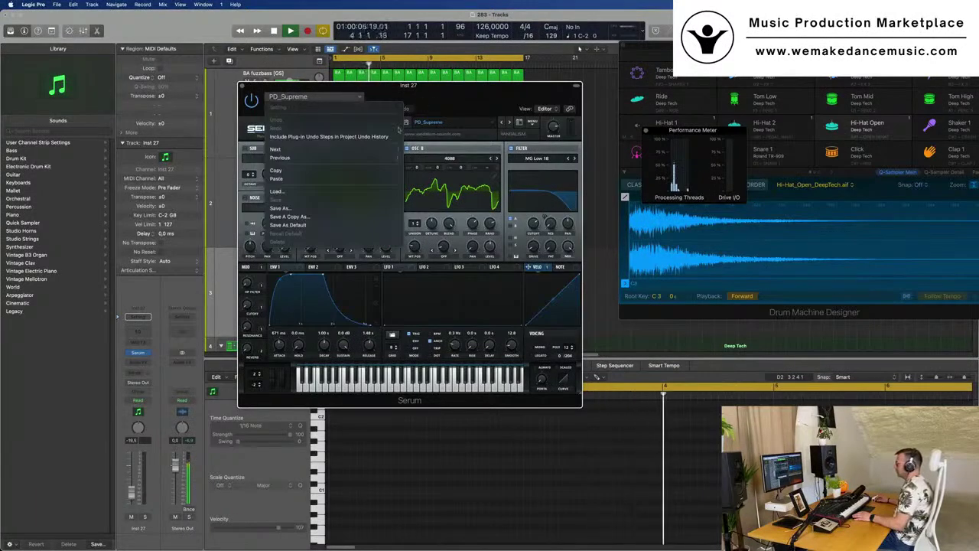
pyautogui.click(446, 94)
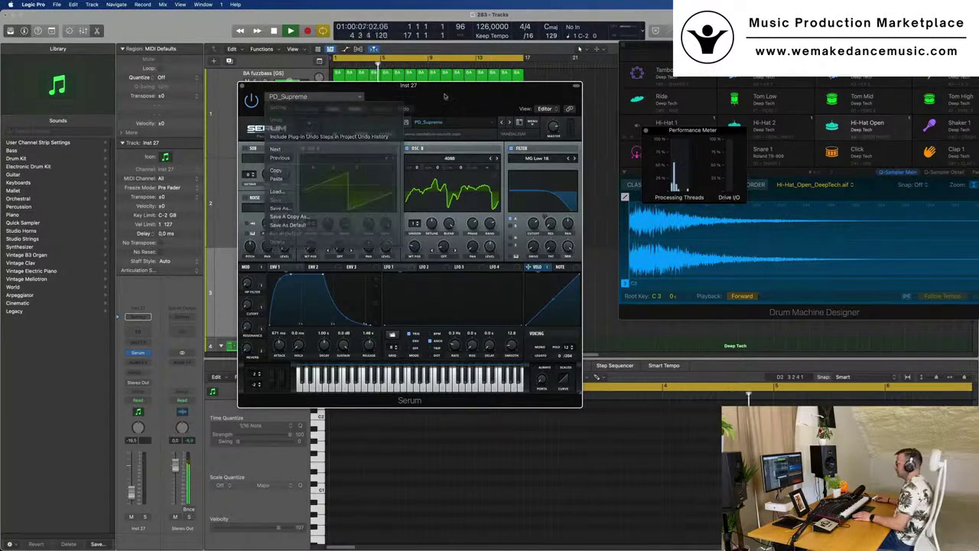
pyautogui.click(478, 122)
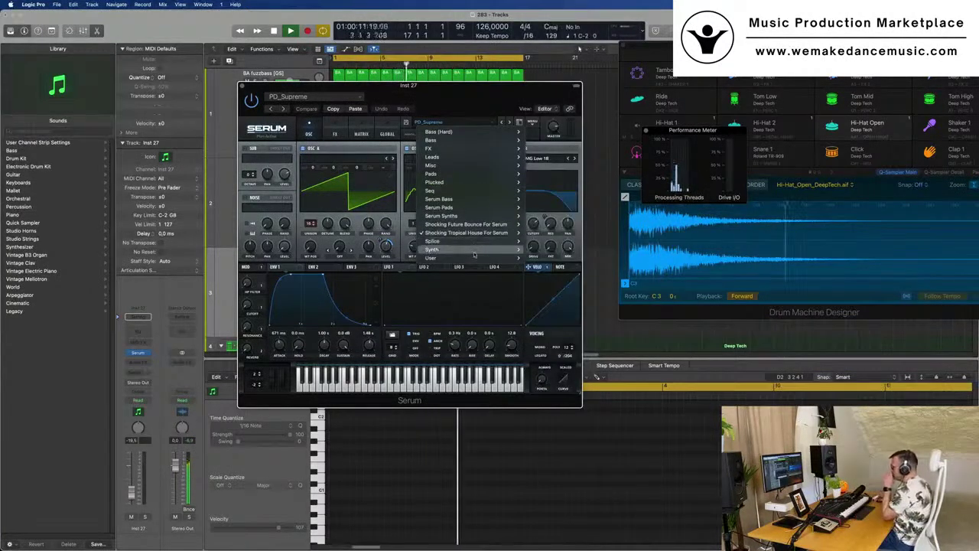
pyautogui.moveTo(474, 255)
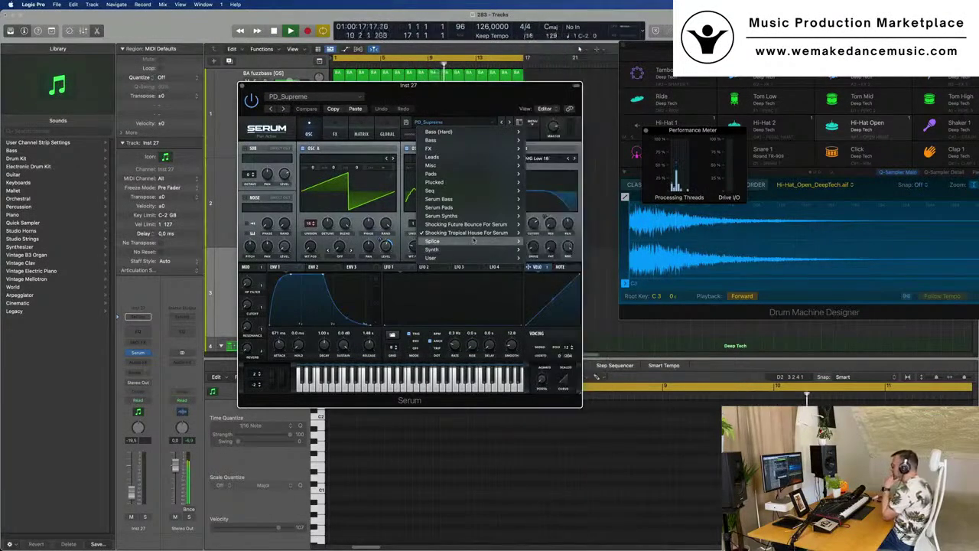
pyautogui.moveTo(481, 191)
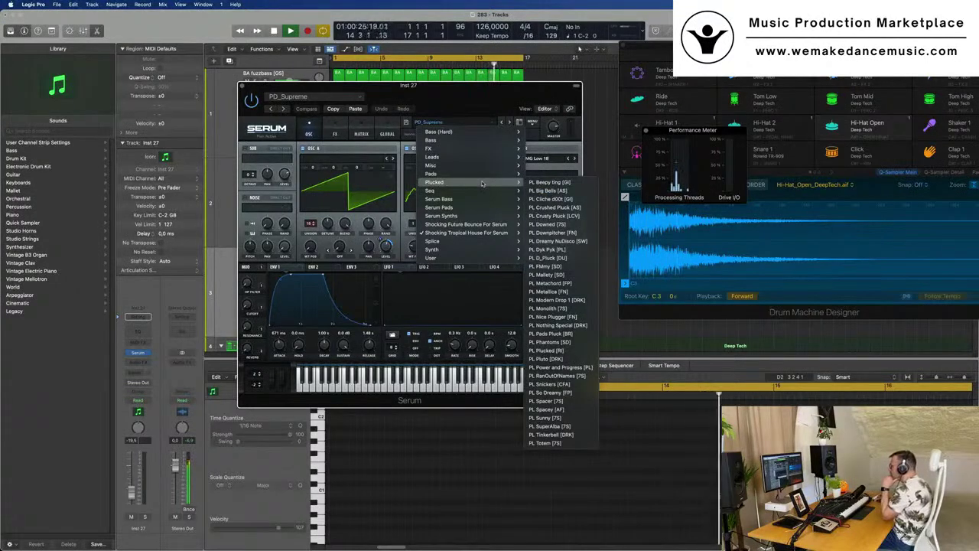
pyautogui.moveTo(485, 157)
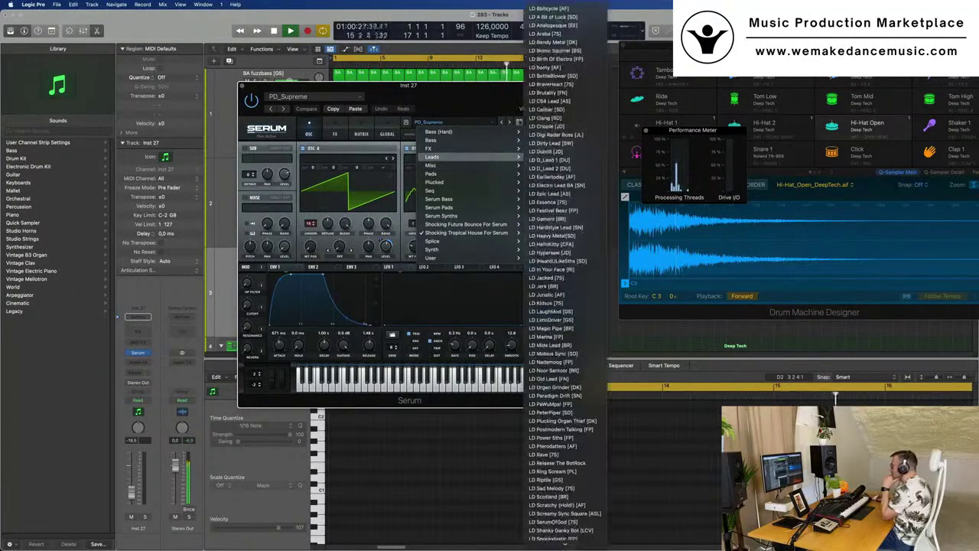
pyautogui.click(572, 9)
pyautogui.moveTo(450, 85); pyautogui.dragTo(592, 67)
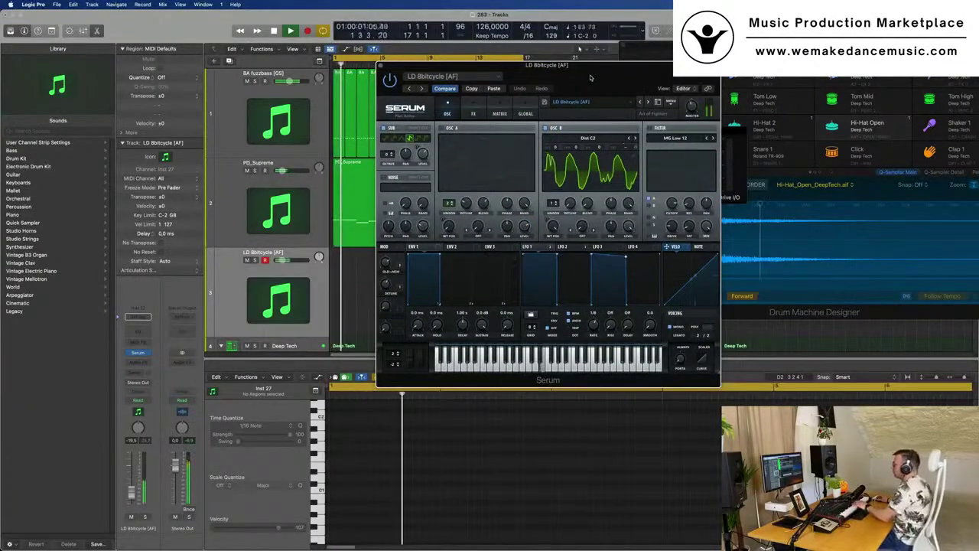
pyautogui.moveTo(590, 77); pyautogui.dragTo(607, 71)
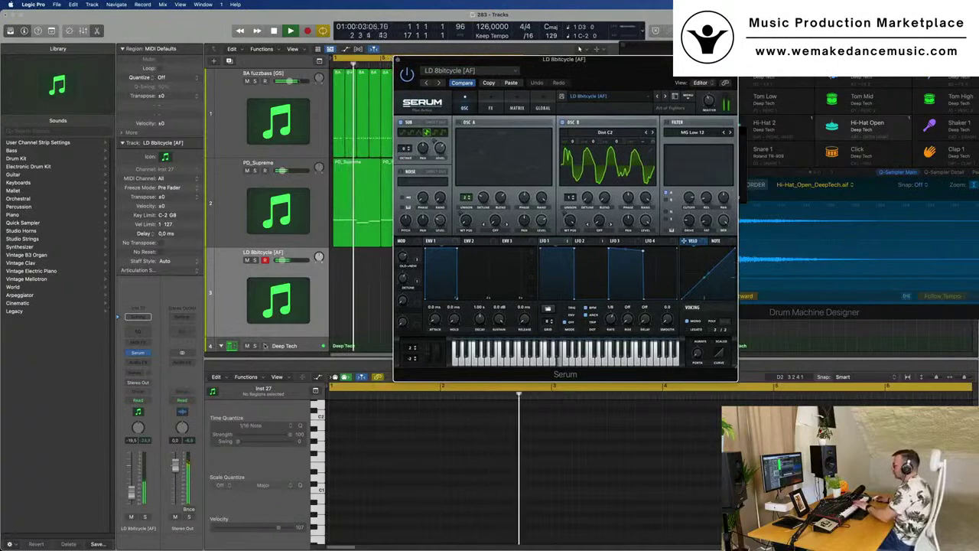
# Add a Bus 5 send to the LD 8bitcycle track and insert a stereo SilverVerb on the resulting aux channel.
pyautogui.click(139, 391)
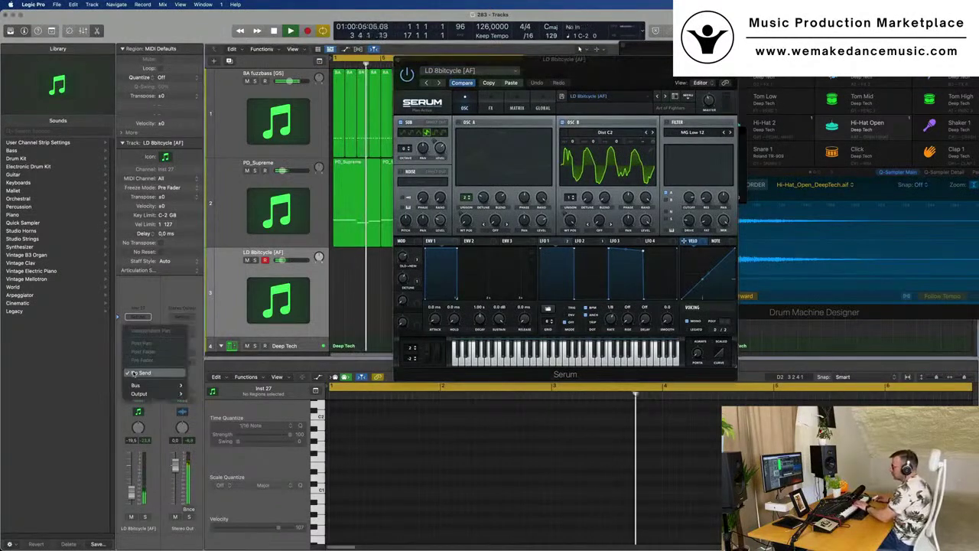
pyautogui.moveTo(138, 385)
pyautogui.click(230, 252)
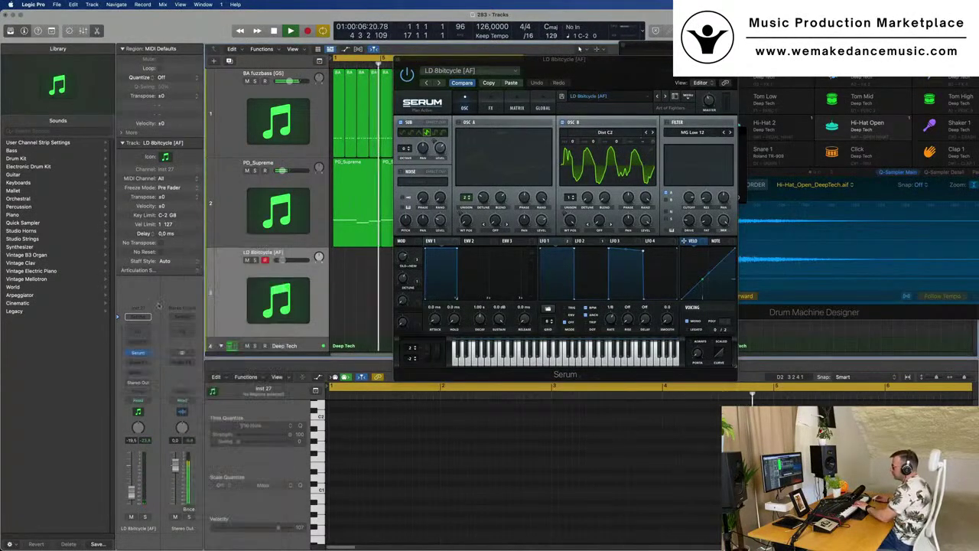
pyautogui.click(184, 357)
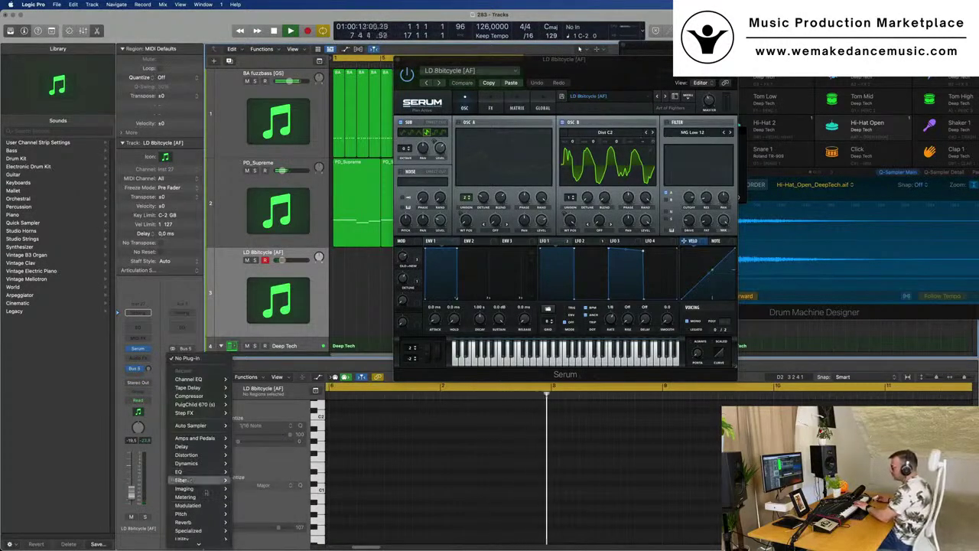
pyautogui.moveTo(201, 522)
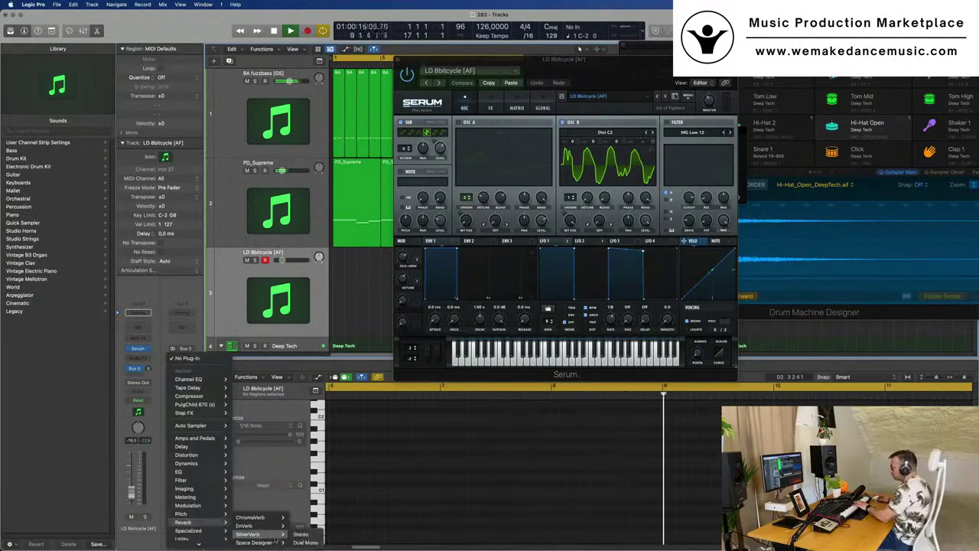
pyautogui.click(301, 534)
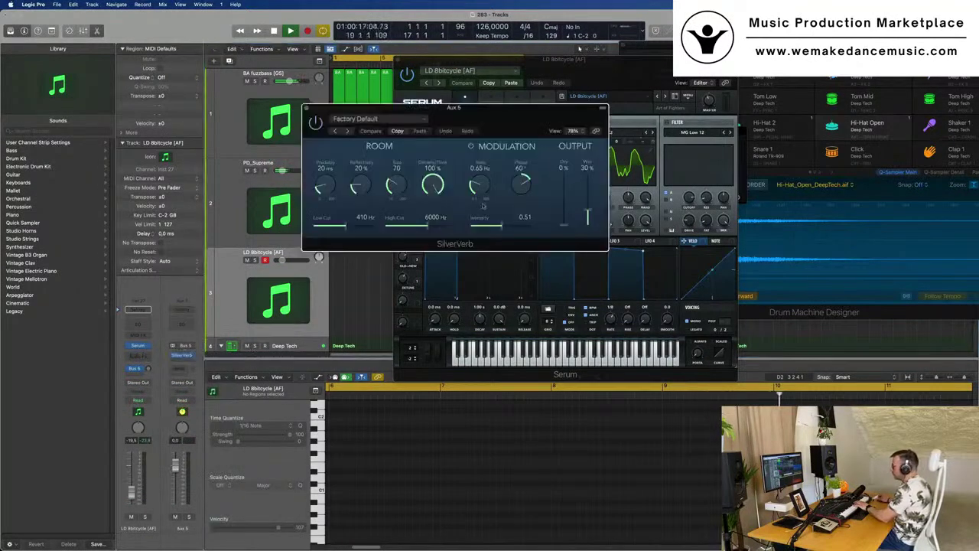
# Set SilverVerb to 100% wet with the grandiose preset and raise the LD 8bitcycle track's Bus 5 send level.
pyautogui.moveTo(533, 120); pyautogui.dragTo(501, 156)
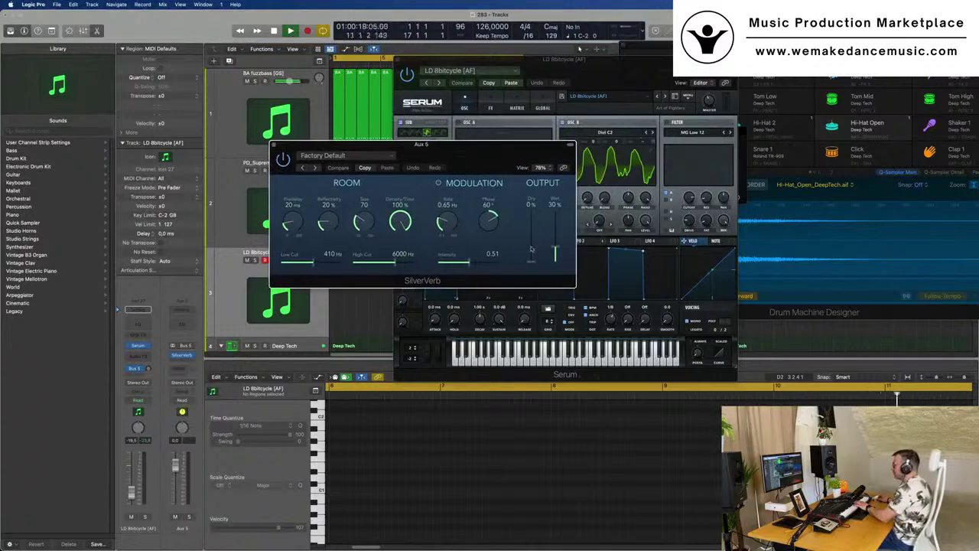
pyautogui.moveTo(556, 253); pyautogui.dragTo(556, 215)
pyautogui.click(323, 156)
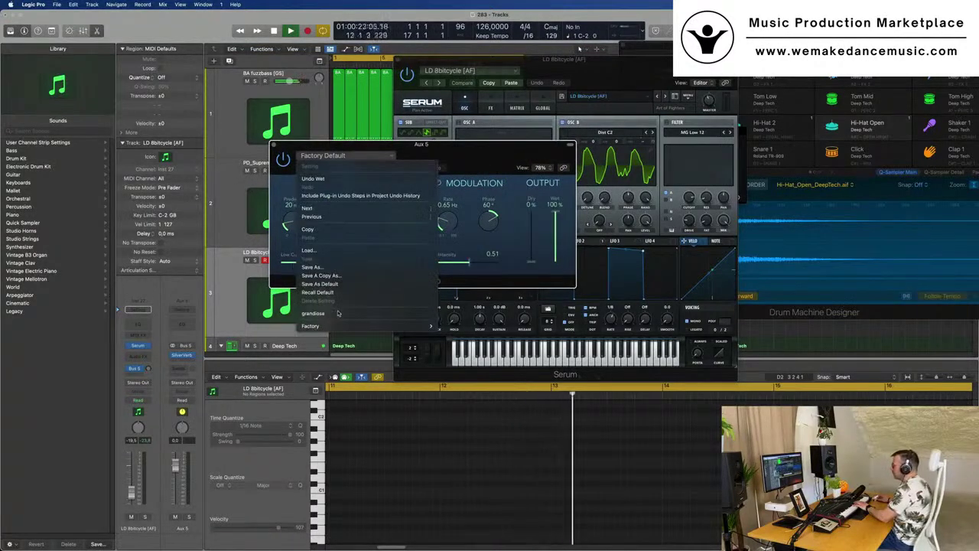
pyautogui.click(337, 312)
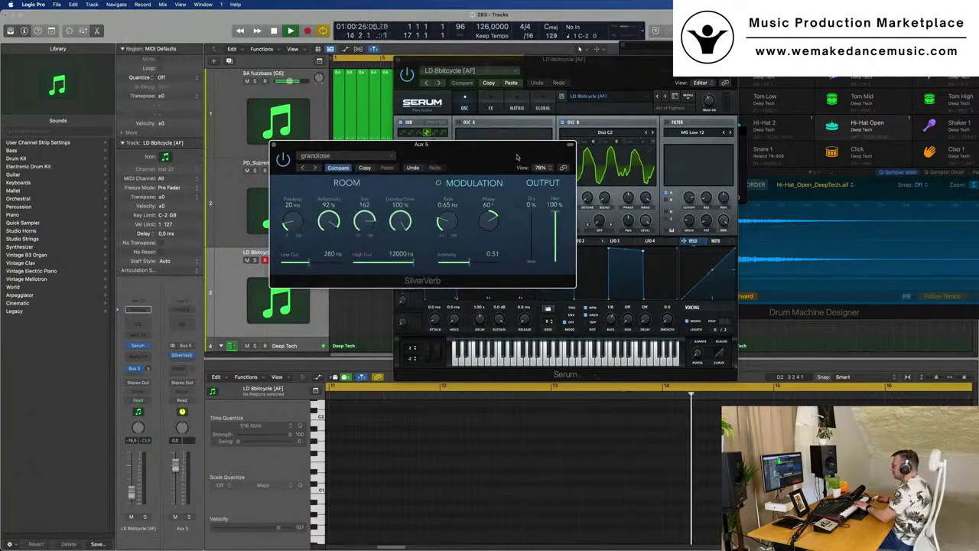
pyautogui.moveTo(509, 158); pyautogui.dragTo(615, 158)
pyautogui.click(151, 367)
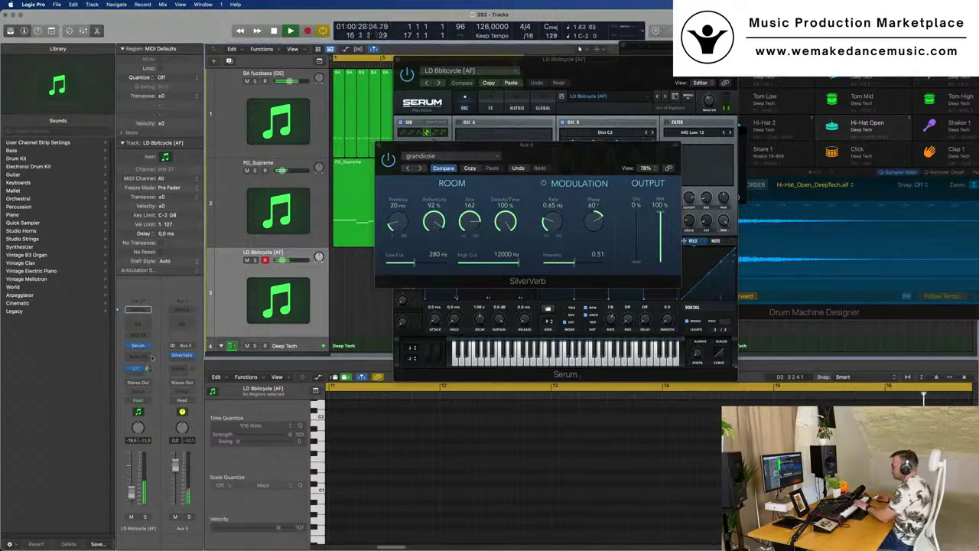
# Move the SilverVerb and Serum windows apart, then audition successive Serum lead presets up to LD Analogesque [EE] while adjusting the track volume.
pyautogui.moveTo(594, 145); pyautogui.dragTo(726, 147)
pyautogui.moveTo(649, 59); pyautogui.dragTo(555, 96)
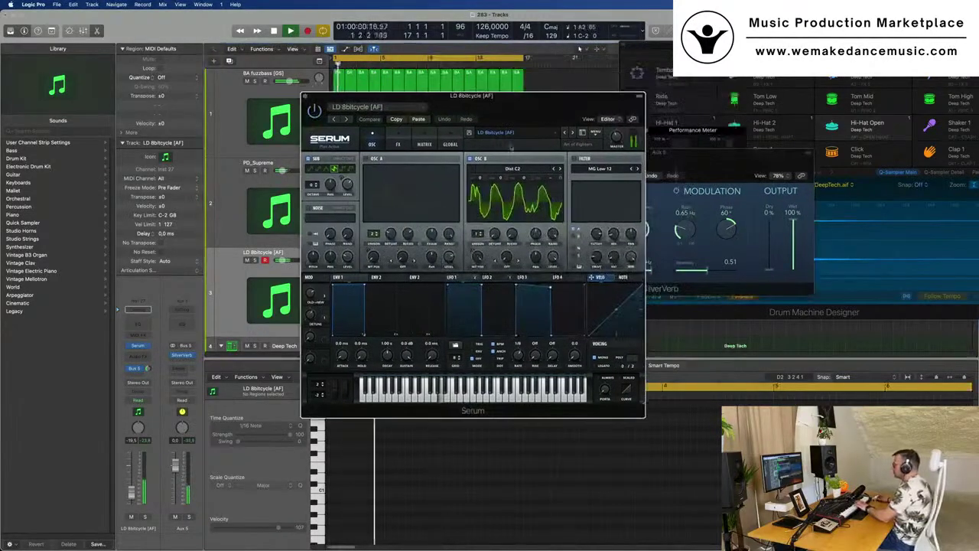
pyautogui.click(571, 133)
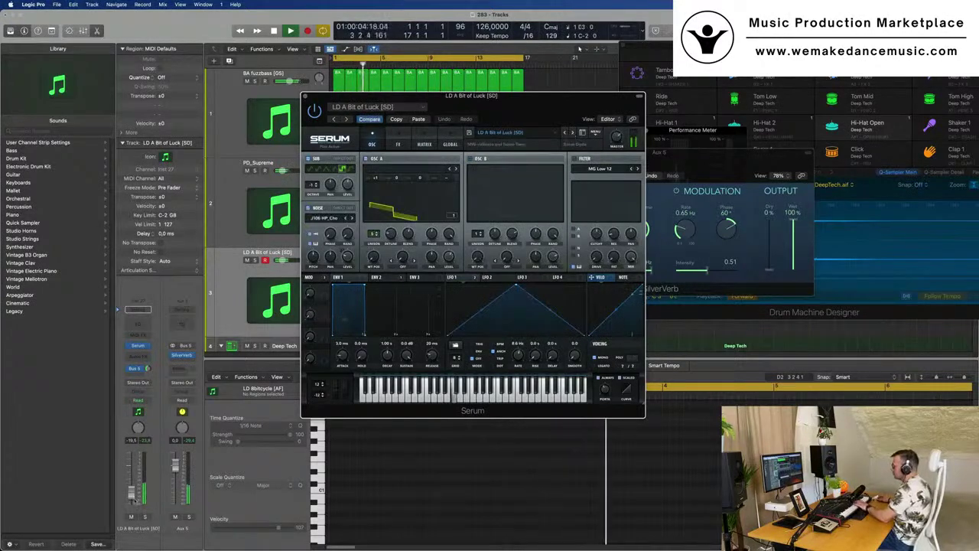
pyautogui.click(131, 484)
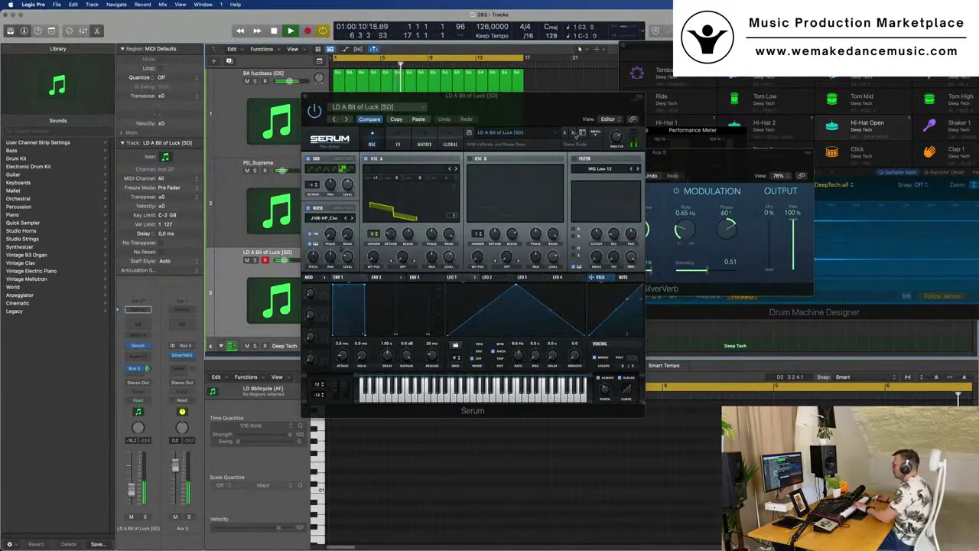
pyautogui.click(573, 133)
pyautogui.click(573, 133)
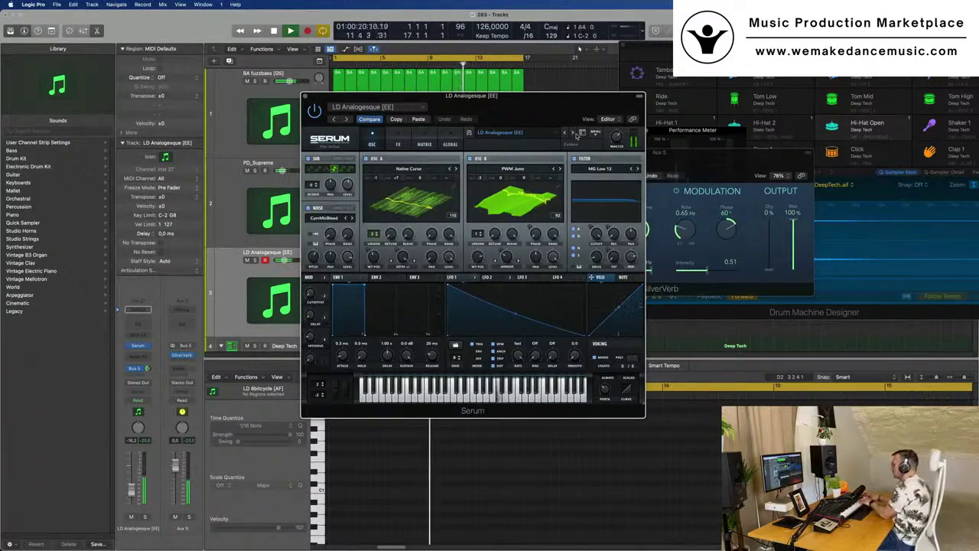
# Move Serum clear of the regions and keep auditioning lead presets until LD C64 Lead [AS] is loaded.
pyautogui.moveTo(575, 95); pyautogui.dragTo(657, 102)
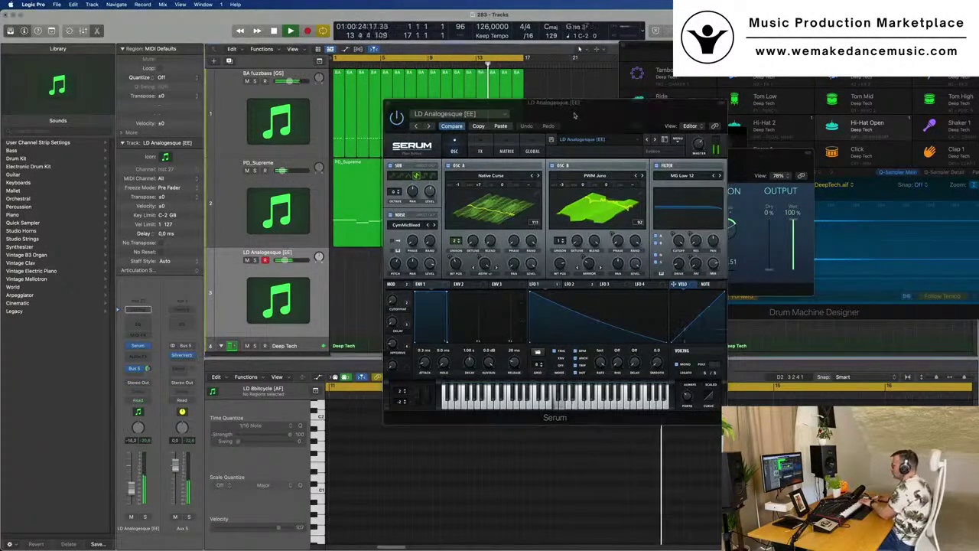
pyautogui.click(655, 140)
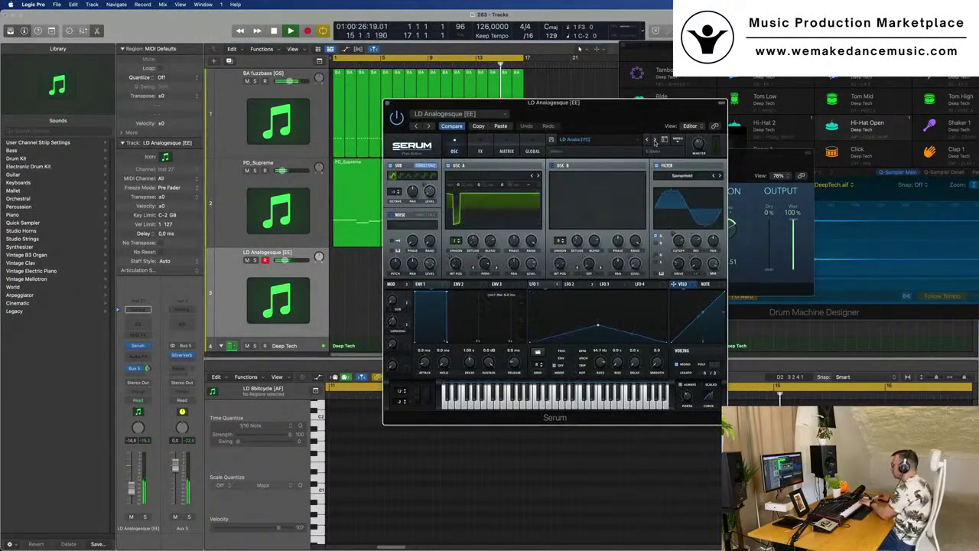
pyautogui.click(655, 141)
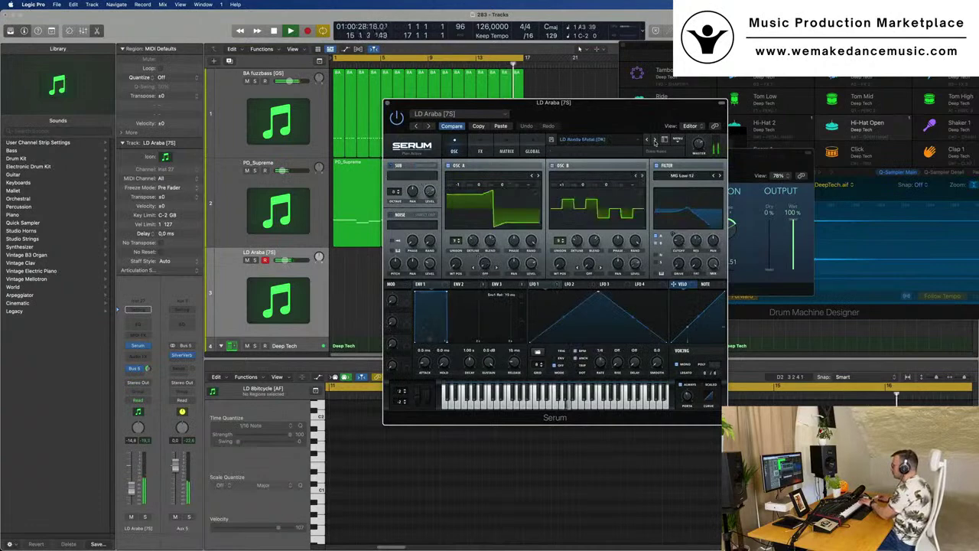
pyautogui.click(654, 141)
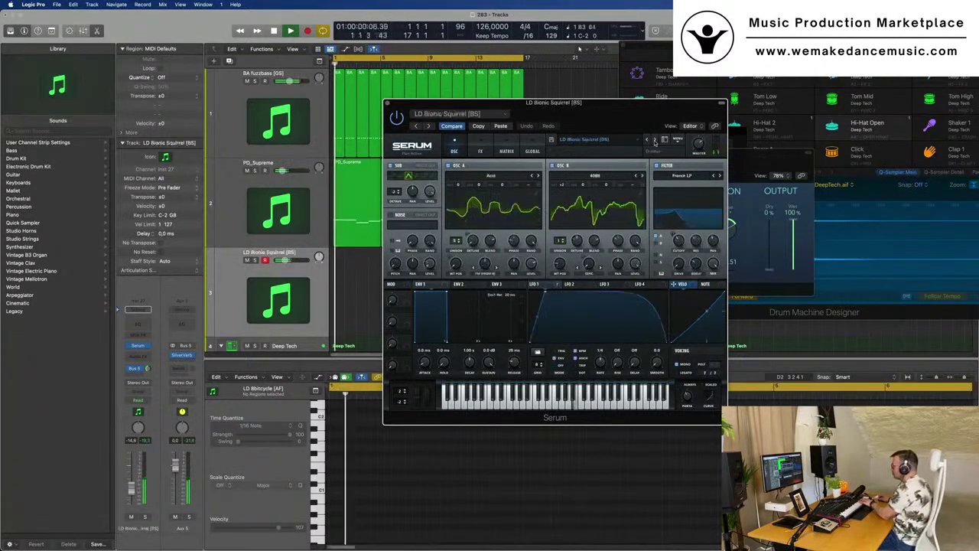
pyautogui.click(655, 141)
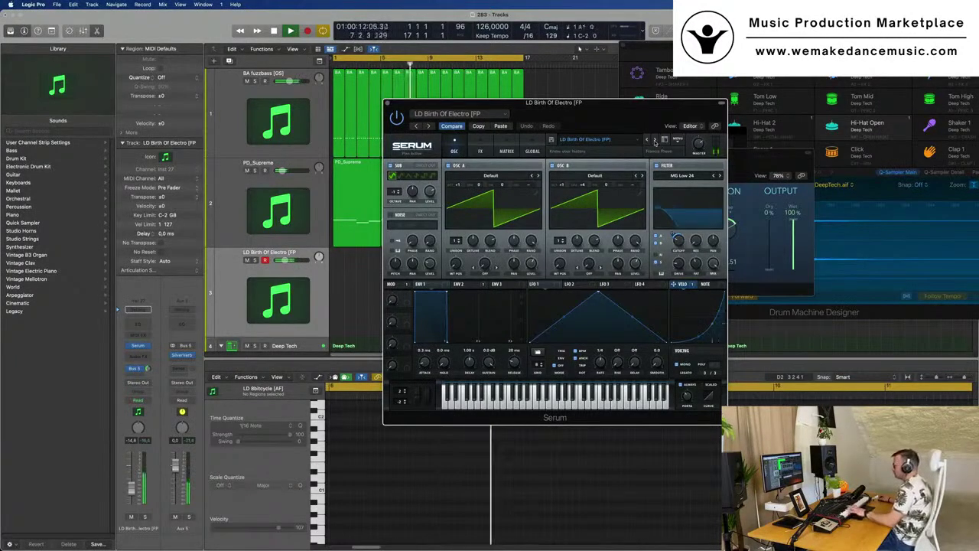
pyautogui.click(655, 140)
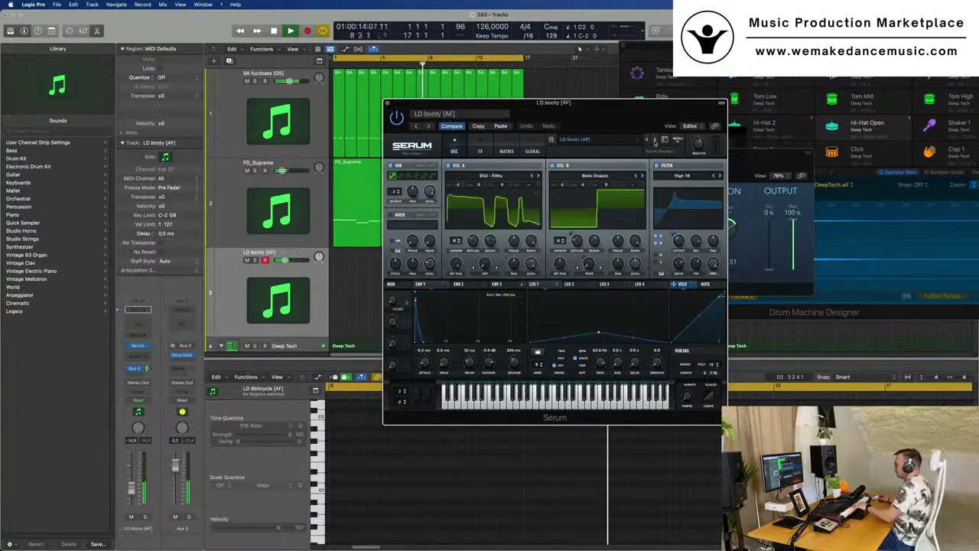
pyautogui.click(655, 140)
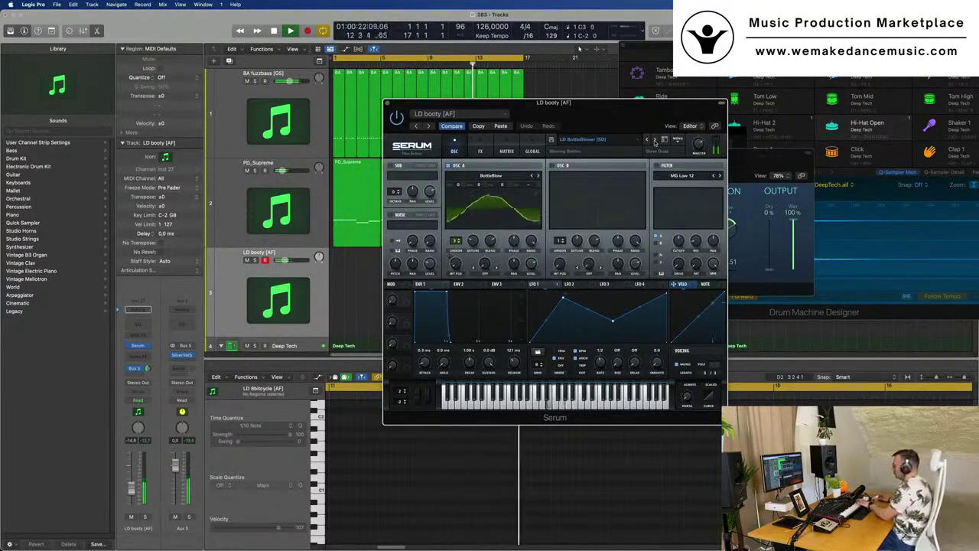
pyautogui.click(654, 142)
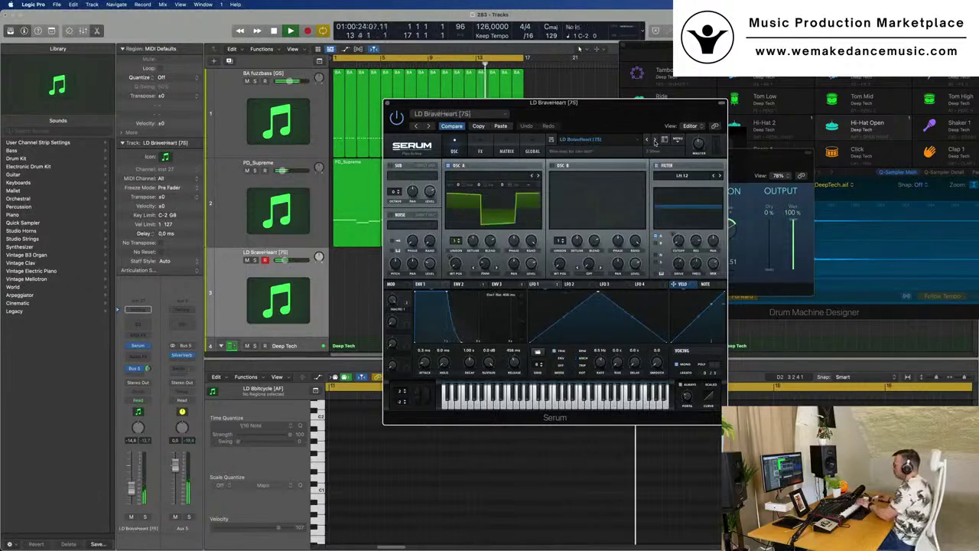
pyautogui.click(654, 142)
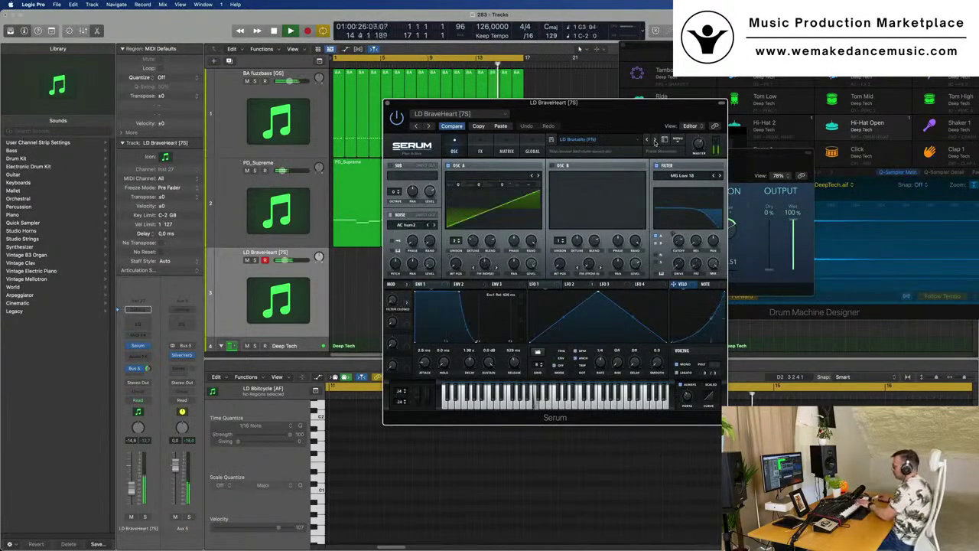
pyautogui.click(654, 141)
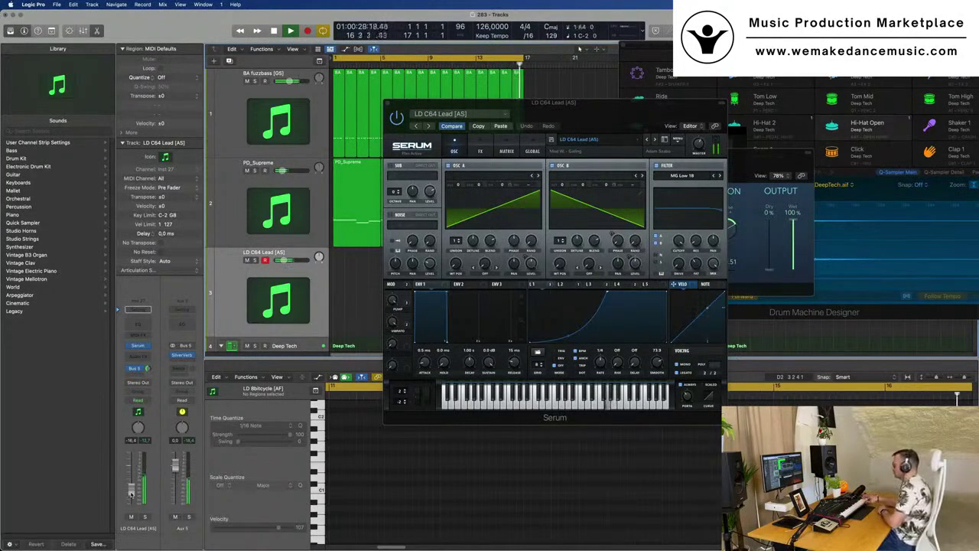
# Record a short melody on the LD C64 Lead track and split the recorded region at bar 5, splitting the crossing notes.
pyautogui.press('r')
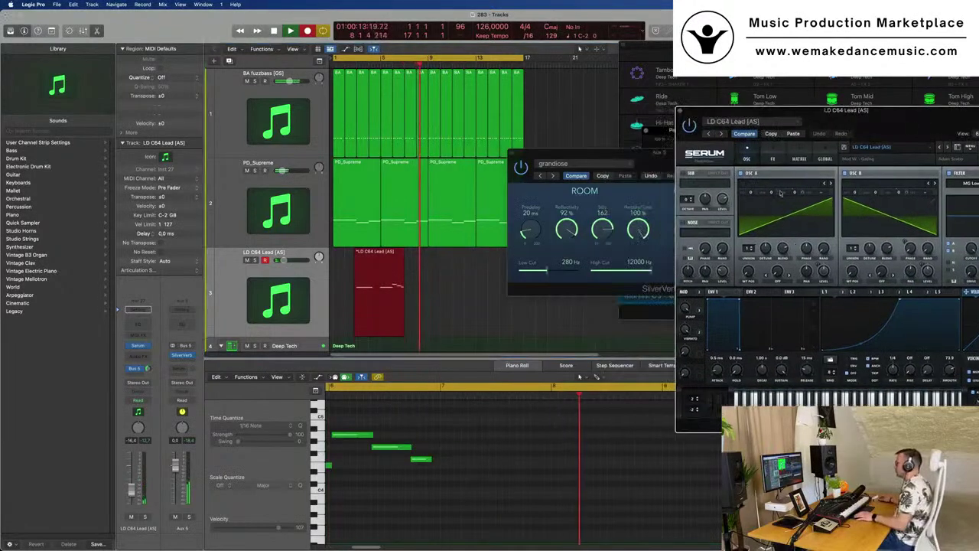
pyautogui.press('space')
pyautogui.press('space')
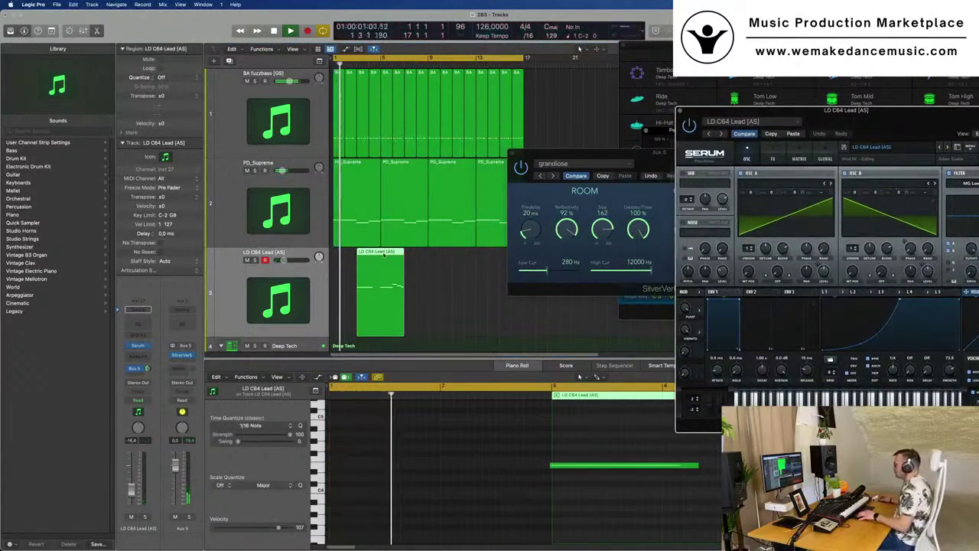
pyautogui.keyDown('super'); pyautogui.doubleClick(383, 255); pyautogui.keyUp('super')
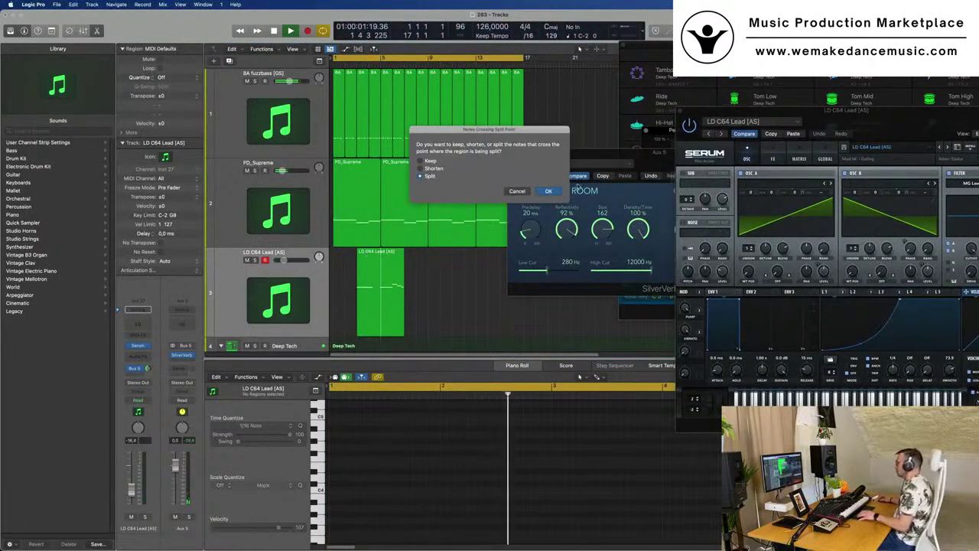
pyautogui.click(549, 190)
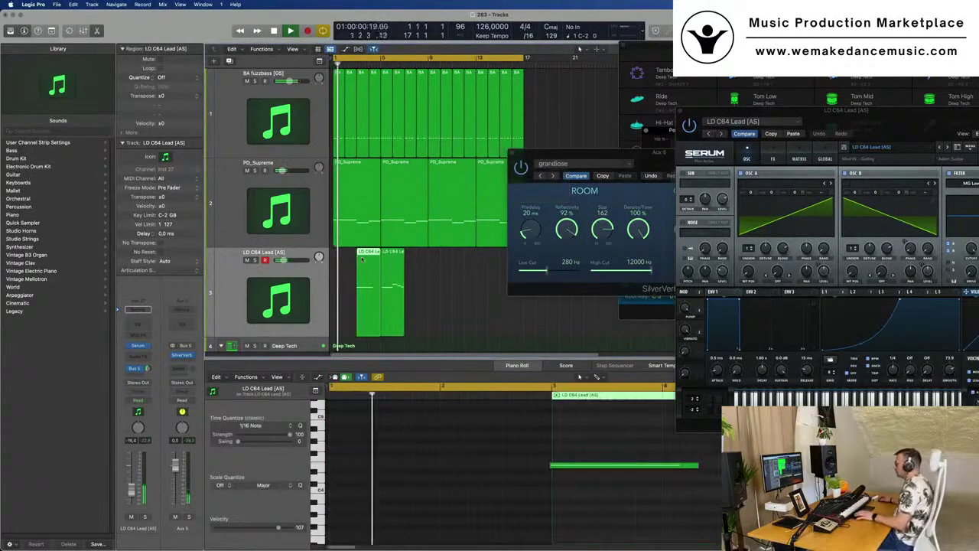
# Delete the first half of the split lead region and move the remaining two-bar region to bar 1.
pyautogui.press('Delete')
pyautogui.moveTo(395, 258); pyautogui.dragTo(347, 259)
pyautogui.press('Return')
pyautogui.press('space')
# Quantize all notes of the lead region to 1/16 notes.
pyautogui.click(437, 543)
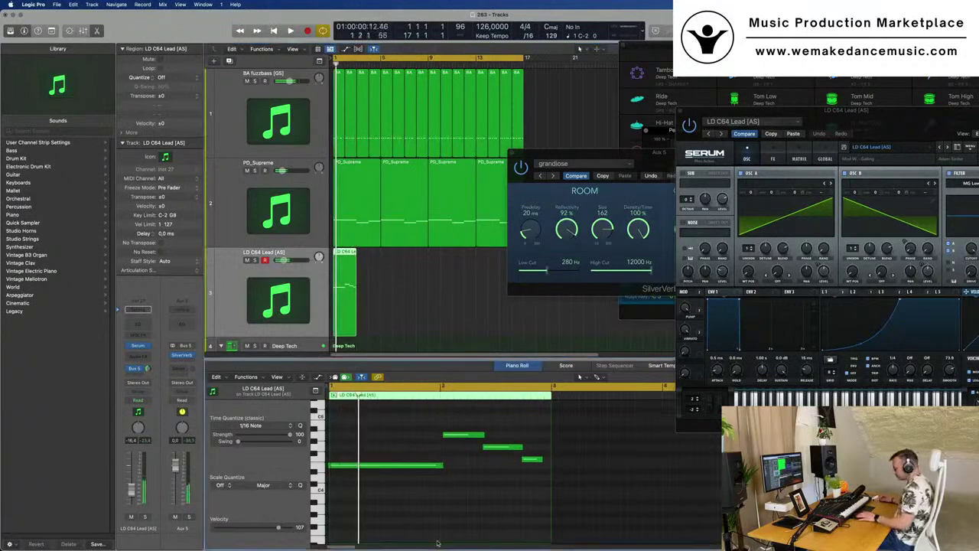
pyautogui.press('super+a')
pyautogui.press('space')
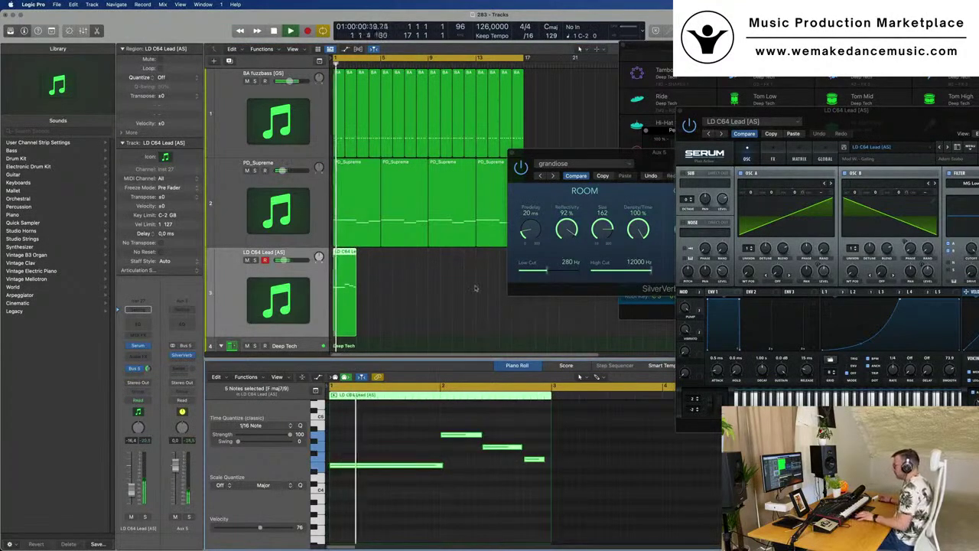
pyautogui.click(384, 455)
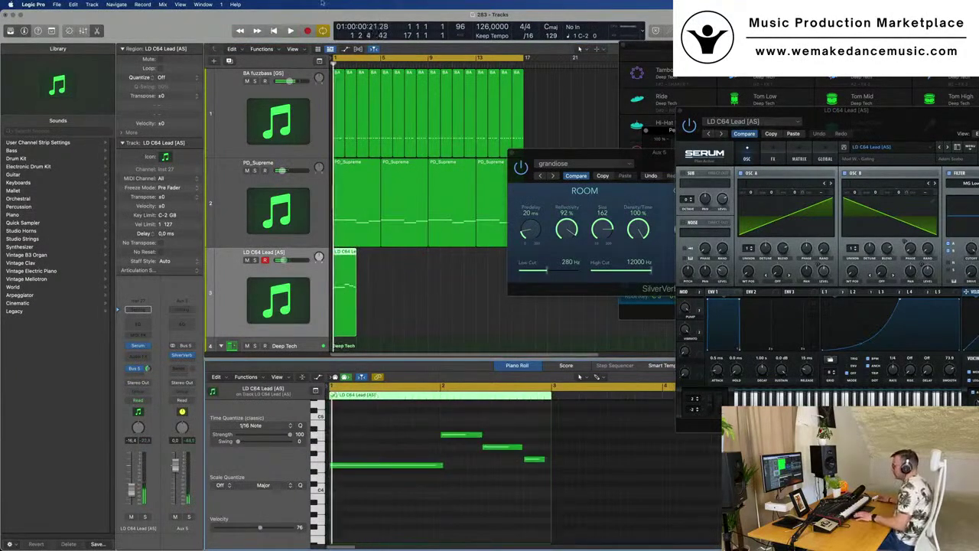
# Remove the short stray note at the start of the lead region, shift the long note to bar 1 and play the result.
pyautogui.keyDown('ctrl'); pyautogui.keyDown('alt'); pyautogui.click(391, 291); pyautogui.keyUp('alt'); pyautogui.keyUp('ctrl')
pyautogui.click(389, 465)
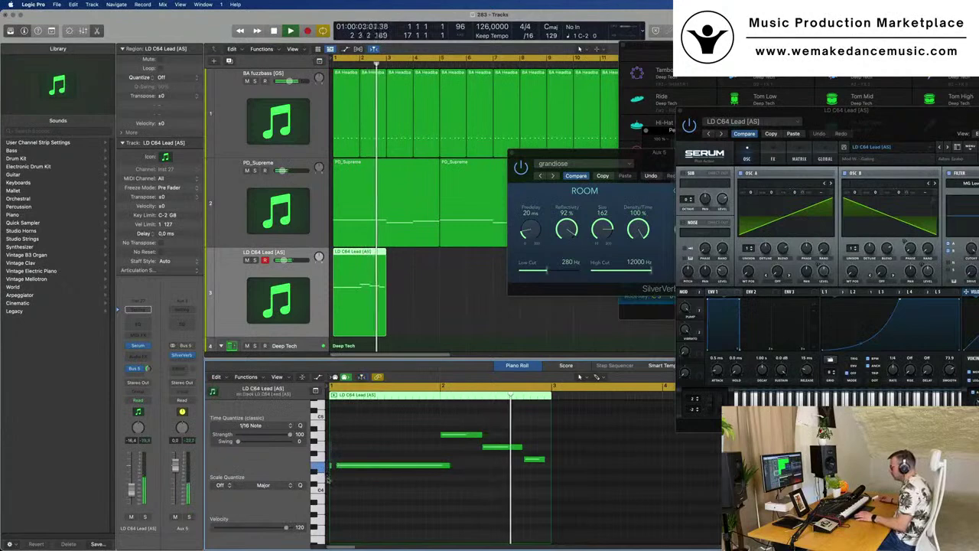
pyautogui.click(363, 466)
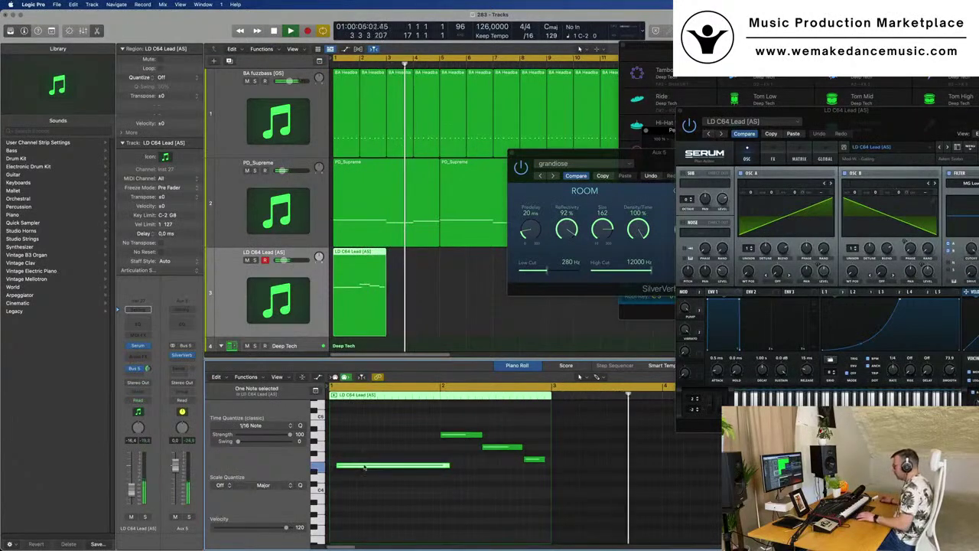
pyautogui.hotkey('alt', 'Left')
pyautogui.press('space')
pyautogui.press('space')
pyautogui.scroll(-5, 364, 467)
pyautogui.press('space')
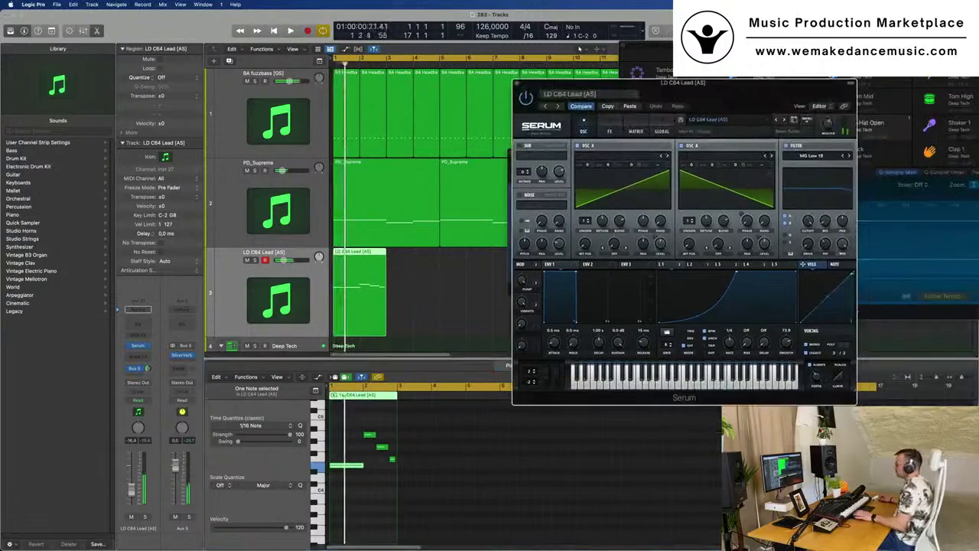
pyautogui.press('space')
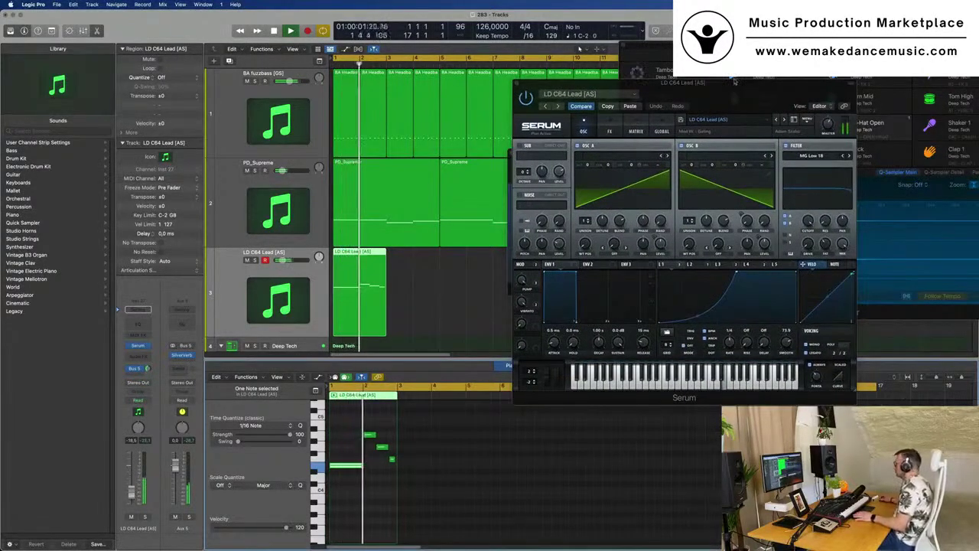
# Move the Serum window aside and duplicate the two-bar lead region directly after the original.
pyautogui.click(721, 105)
pyautogui.moveTo(720, 105); pyautogui.dragTo(734, 109)
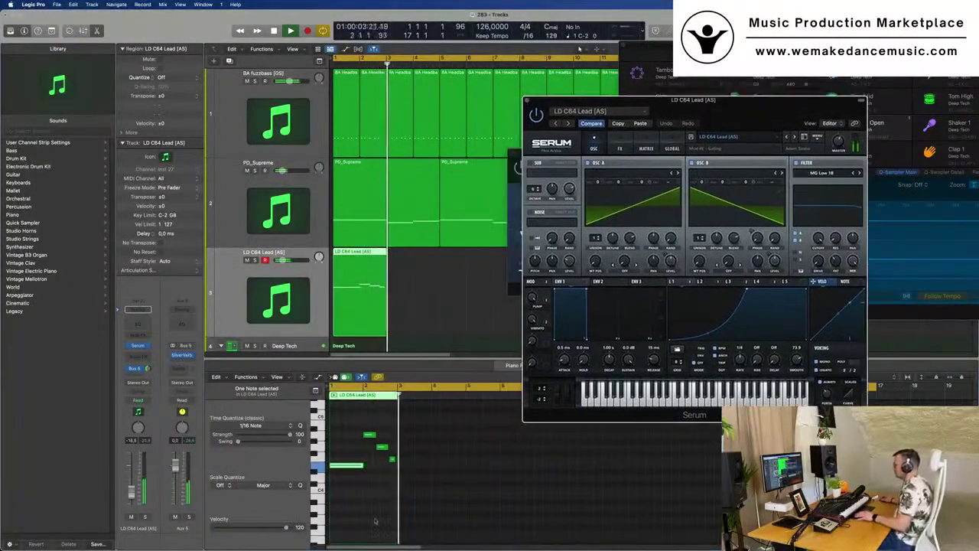
pyautogui.scroll(5, 386, 483)
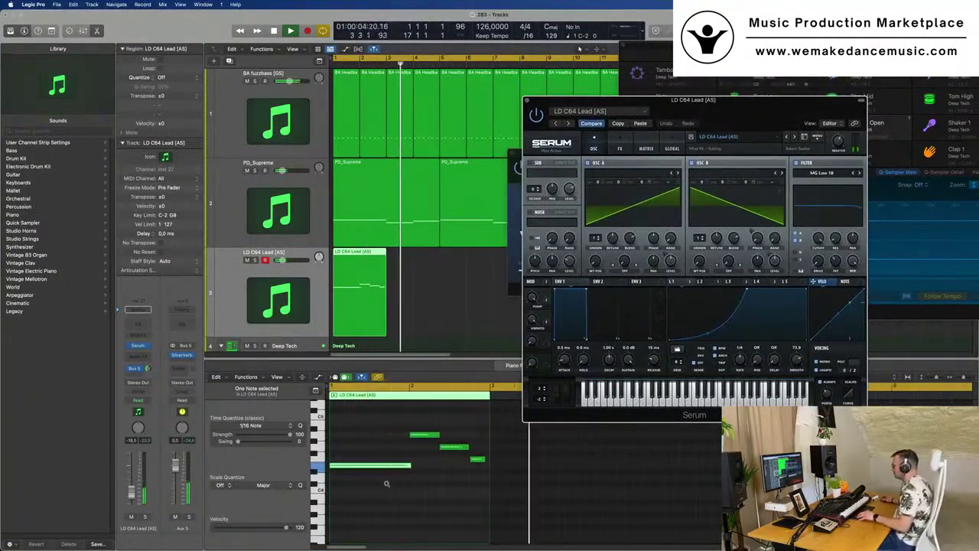
pyautogui.click(457, 448)
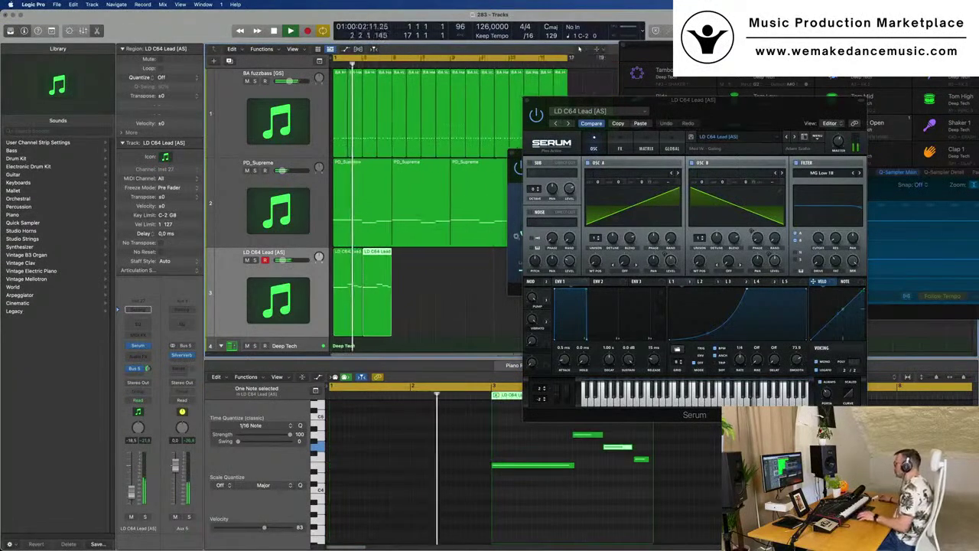
# Uncover the lead regions, select both of them and repeat them along the track.
pyautogui.moveTo(773, 101); pyautogui.dragTo(705, 140)
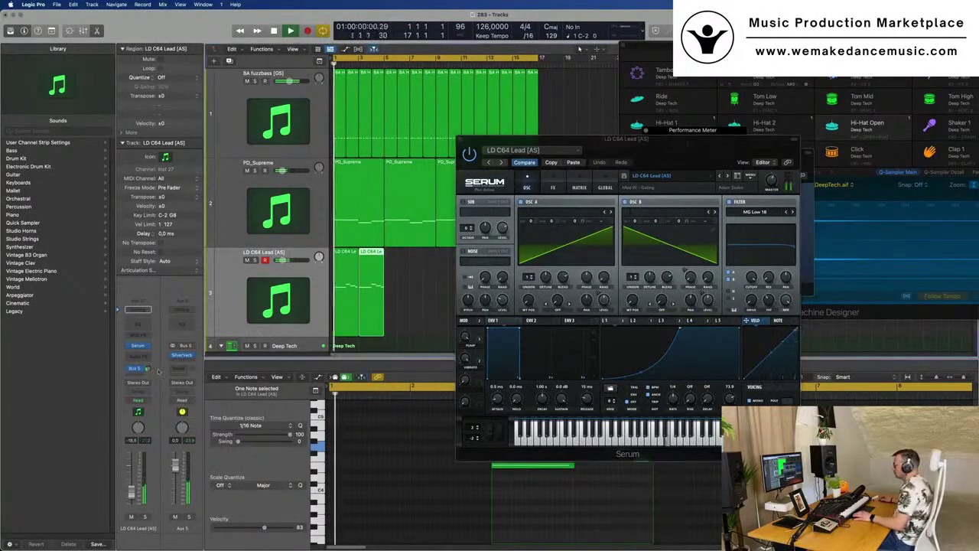
pyautogui.moveTo(497, 170); pyautogui.dragTo(733, 170)
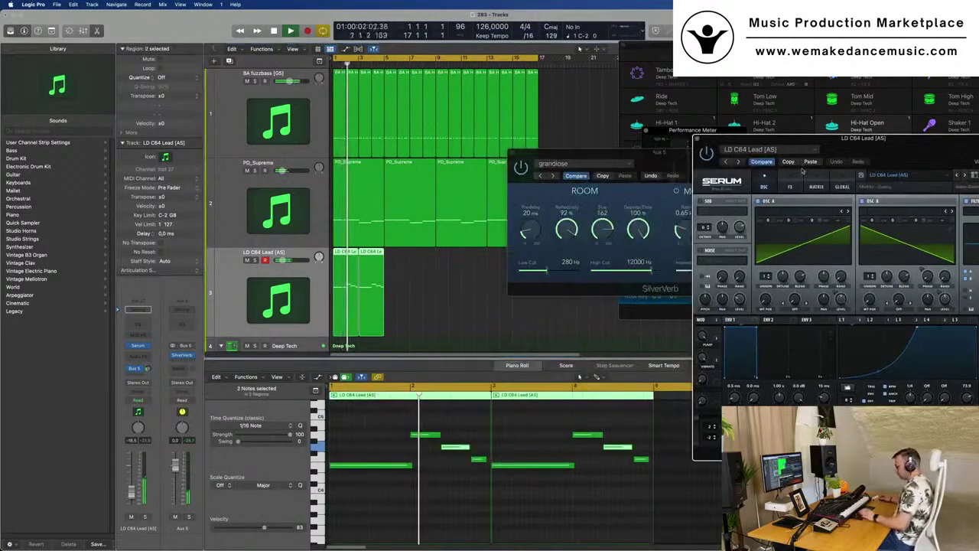
pyautogui.press('super+r')
pyautogui.press('super+r')
# Lower the MG Low 18 filter cutoff in the lead's Serum, then raise it back slightly.
pyautogui.moveTo(842, 142); pyautogui.dragTo(462, 155)
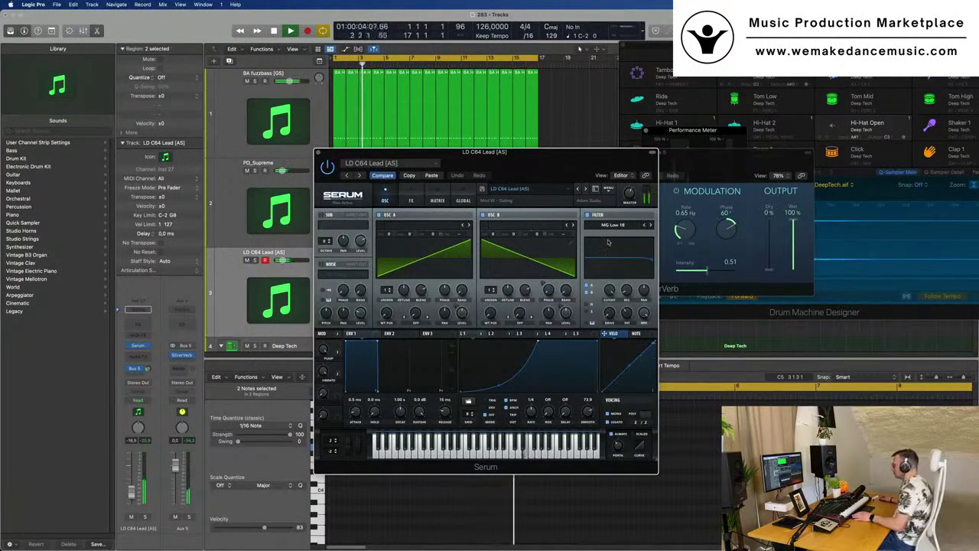
pyautogui.moveTo(609, 294); pyautogui.dragTo(608, 311)
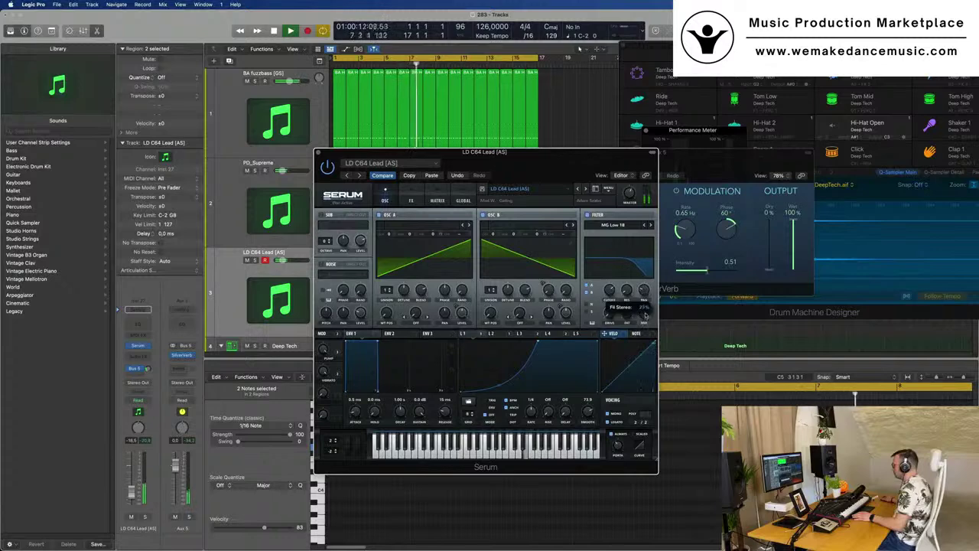
pyautogui.moveTo(609, 291); pyautogui.dragTo(611, 279)
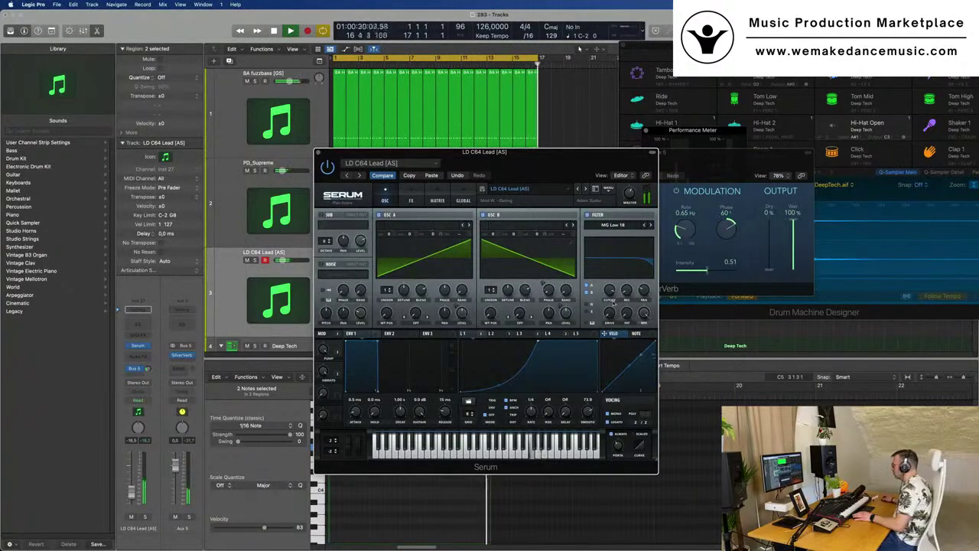
# Show the effects page in the lead's Serum and adjust the delay's feedback and wet amount.
pyautogui.moveTo(575, 158); pyautogui.dragTo(651, 136)
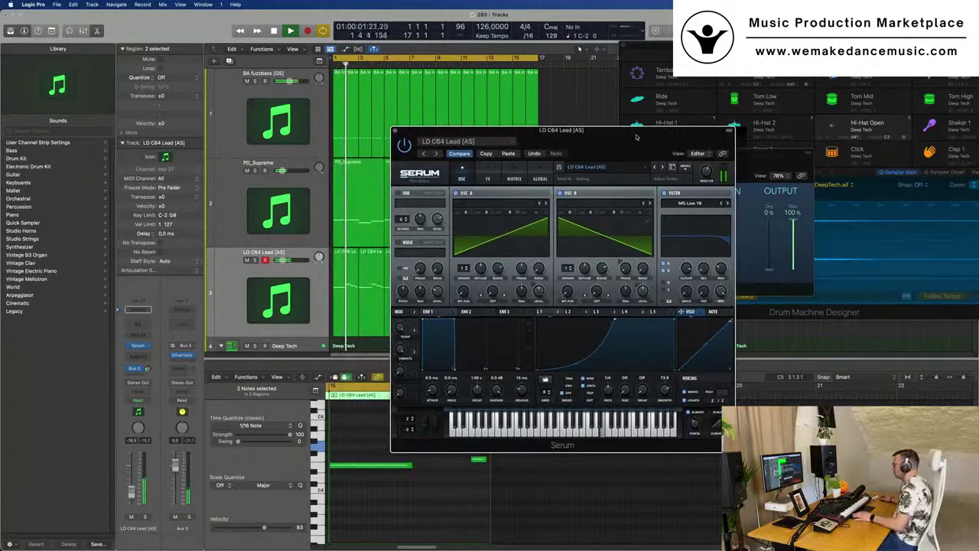
pyautogui.click(487, 181)
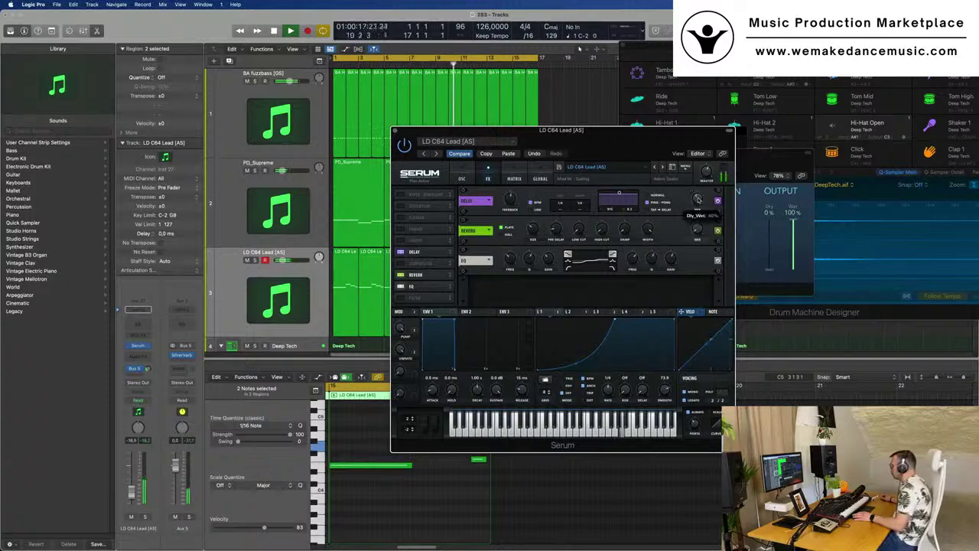
pyautogui.moveTo(647, 139); pyautogui.dragTo(669, 130)
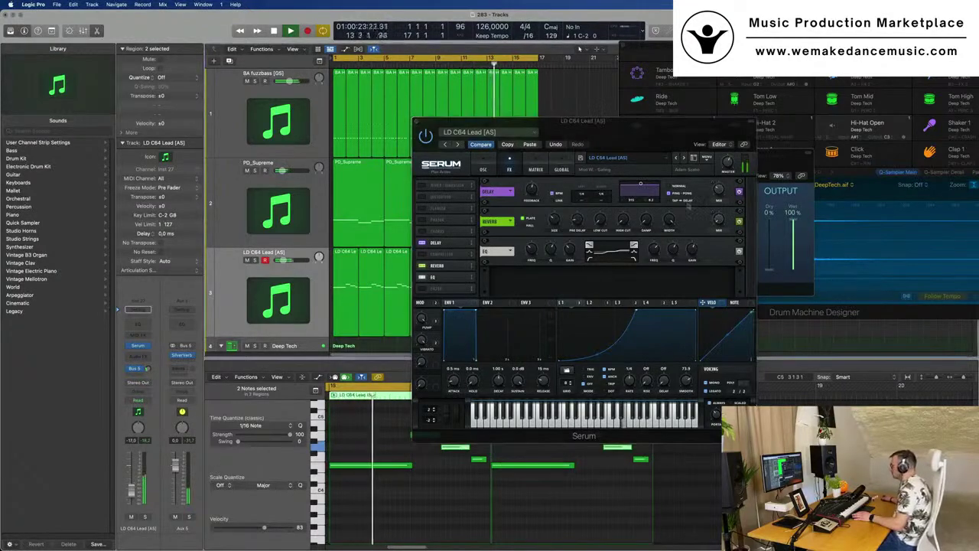
pyautogui.moveTo(717, 201)
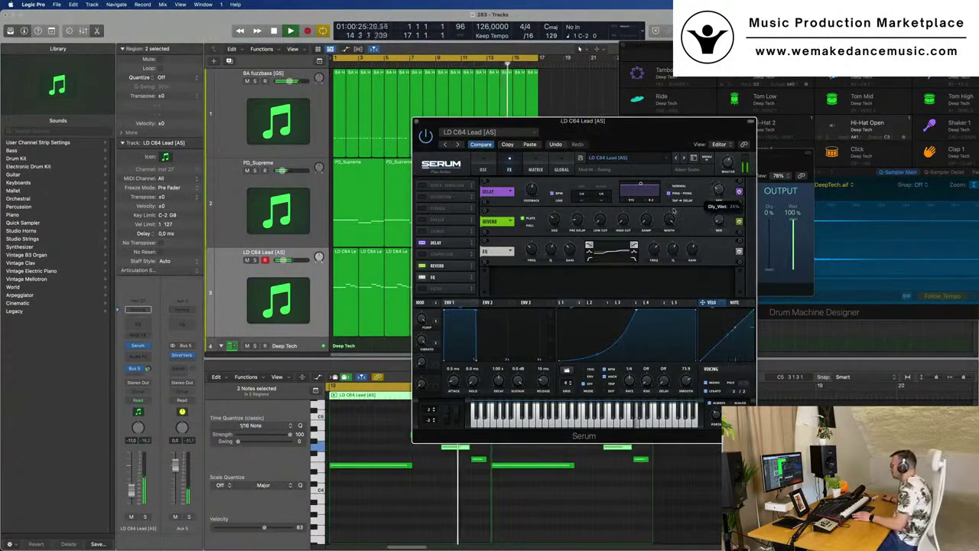
pyautogui.moveTo(668, 201)
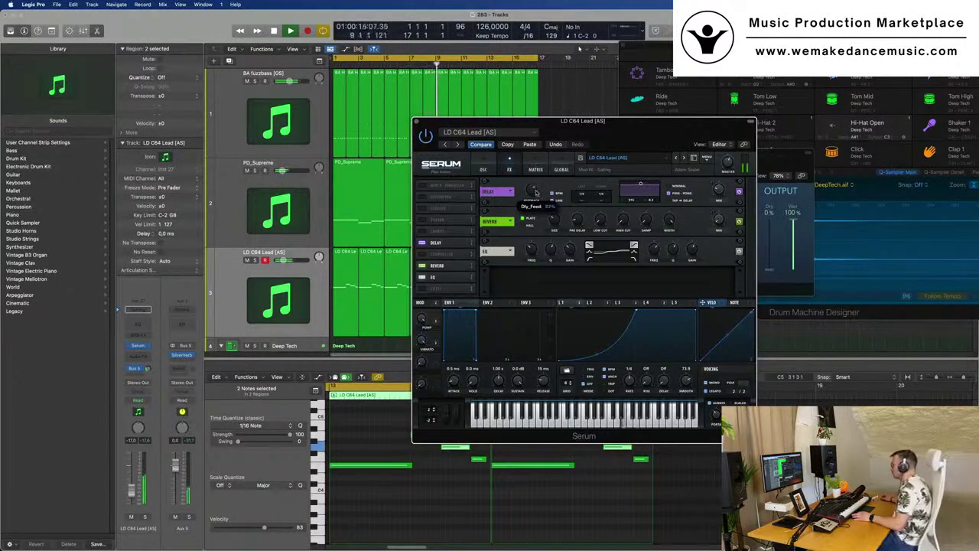
pyautogui.moveTo(604, 142); pyautogui.dragTo(670, 141)
pyautogui.moveTo(785, 183)
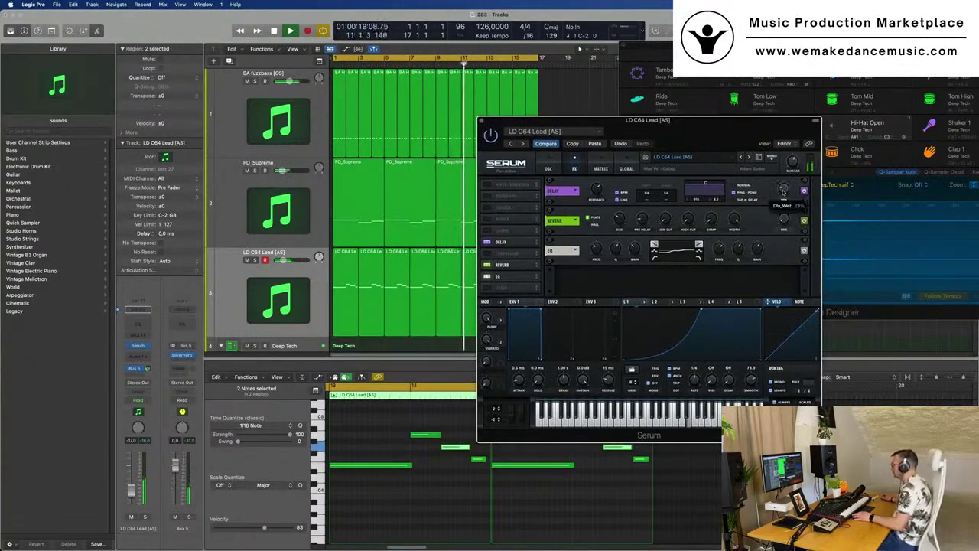
pyautogui.moveTo(786, 179); pyautogui.dragTo(786, 171)
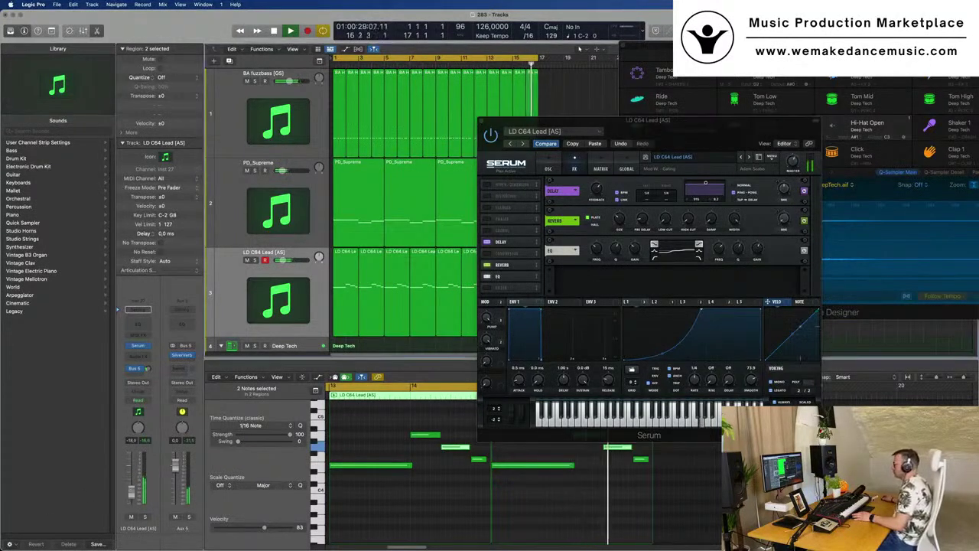
# Close the Serum window, move the SilverVerb window aside, select all LD C64 Lead regions and restart playback from bar 1.
pyautogui.moveTo(482, 125); pyautogui.dragTo(407, 128)
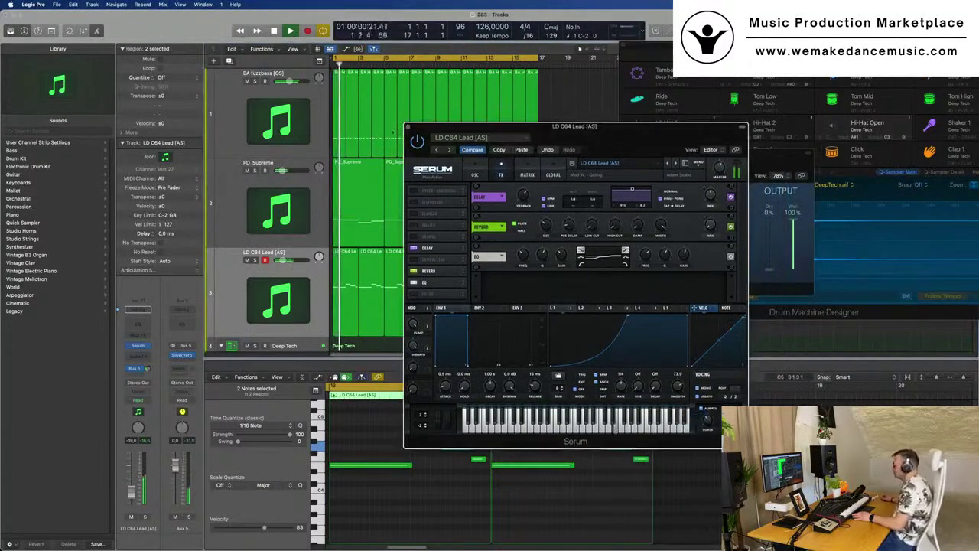
pyautogui.click(407, 127)
pyautogui.scroll(-3, 388, 179)
pyautogui.scroll(-3, 388, 180)
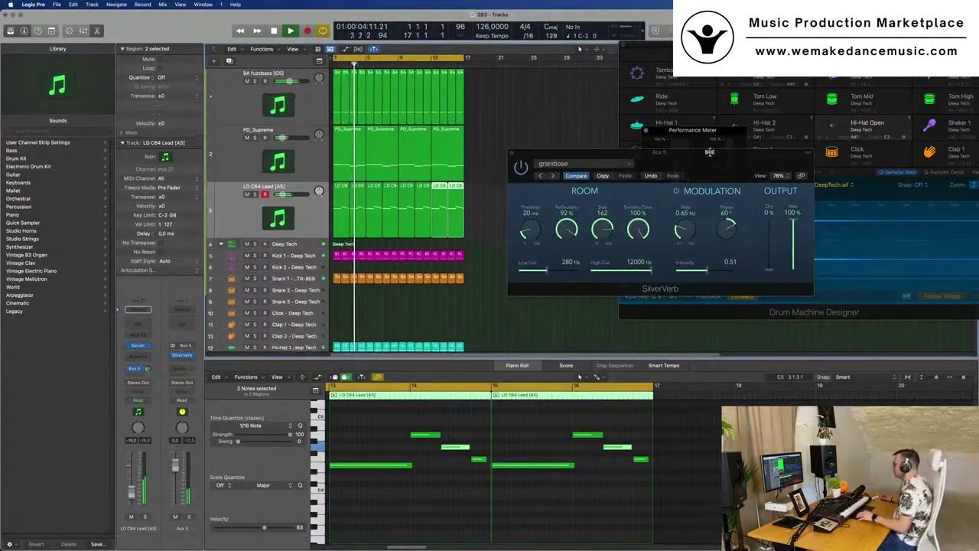
pyautogui.moveTo(570, 153); pyautogui.dragTo(702, 157)
pyautogui.press('Return')
pyautogui.click(295, 214)
pyautogui.press('Return')
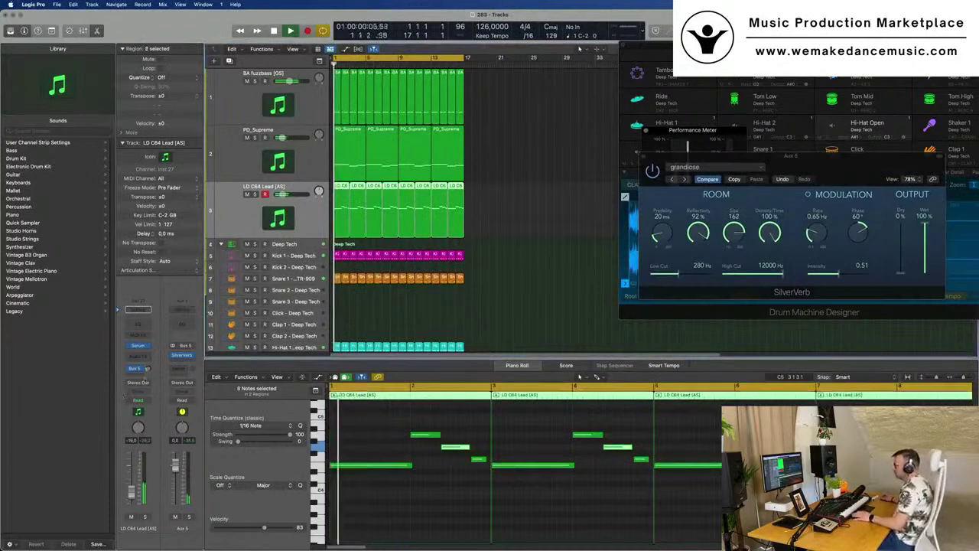
# Insert the stereo Step FX multi-effect after Serum on the LD C64 Lead channel.
pyautogui.click(138, 357)
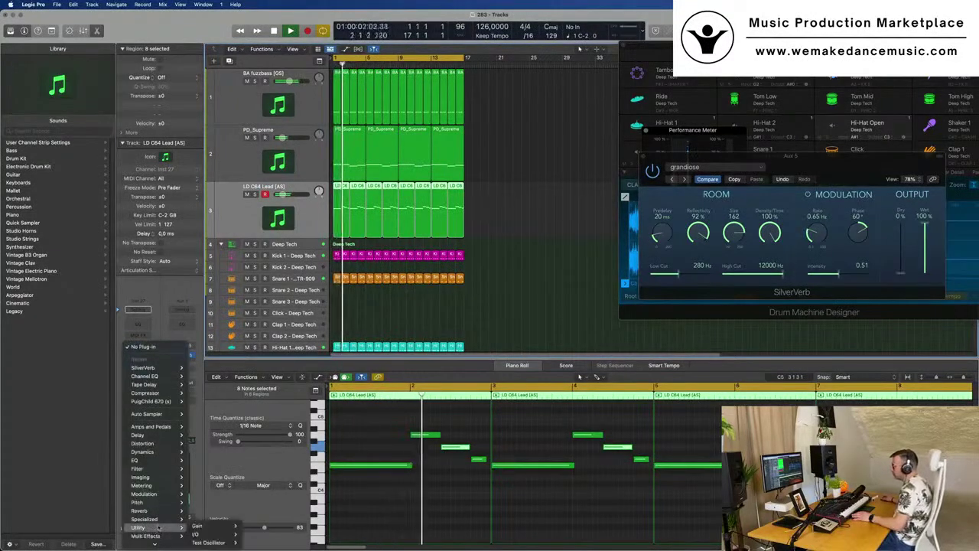
pyautogui.moveTo(149, 529)
pyautogui.moveTo(218, 530)
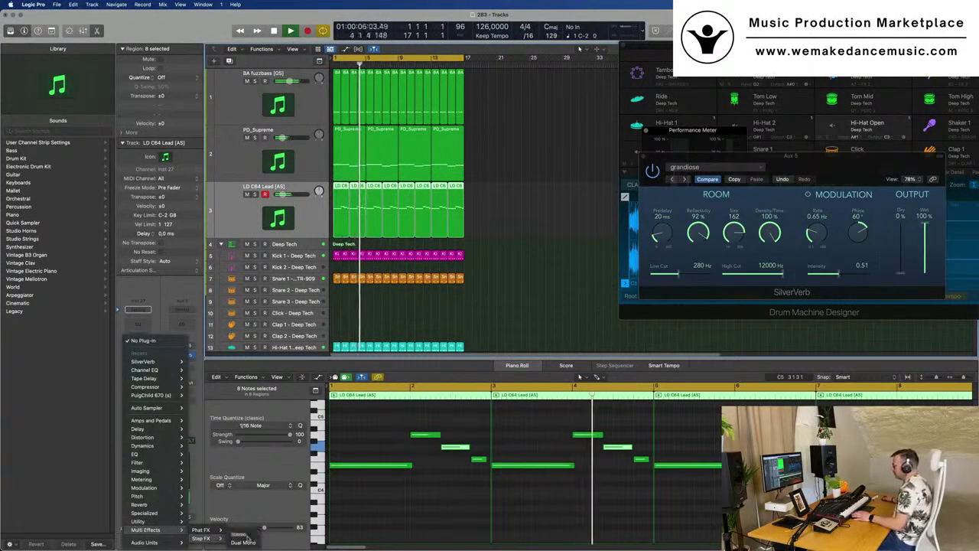
pyautogui.click(238, 529)
pyautogui.moveTo(517, 109); pyautogui.dragTo(468, 112)
# Step through the Step FX presets to Broken Echoes and reduce its master mix.
pyautogui.click(299, 134)
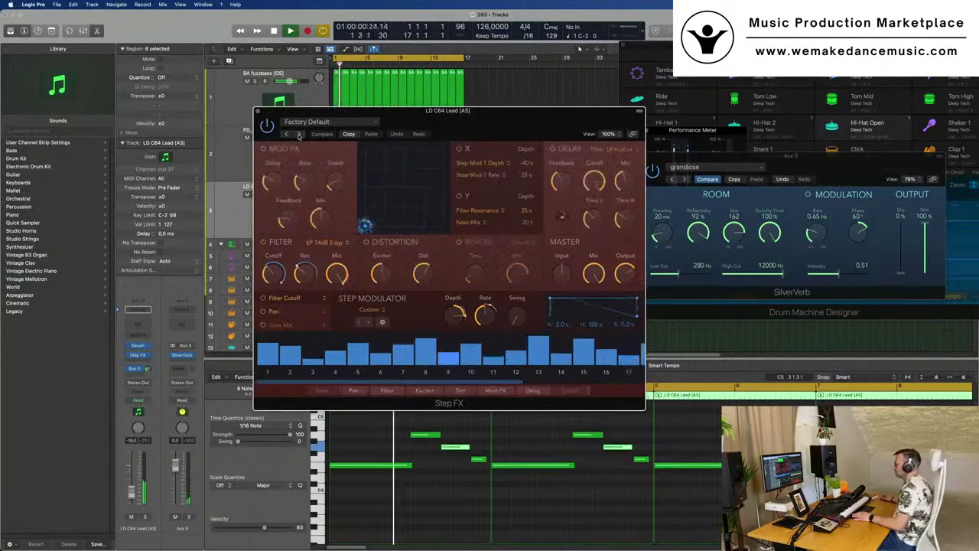
pyautogui.moveTo(443, 118); pyautogui.dragTo(481, 136)
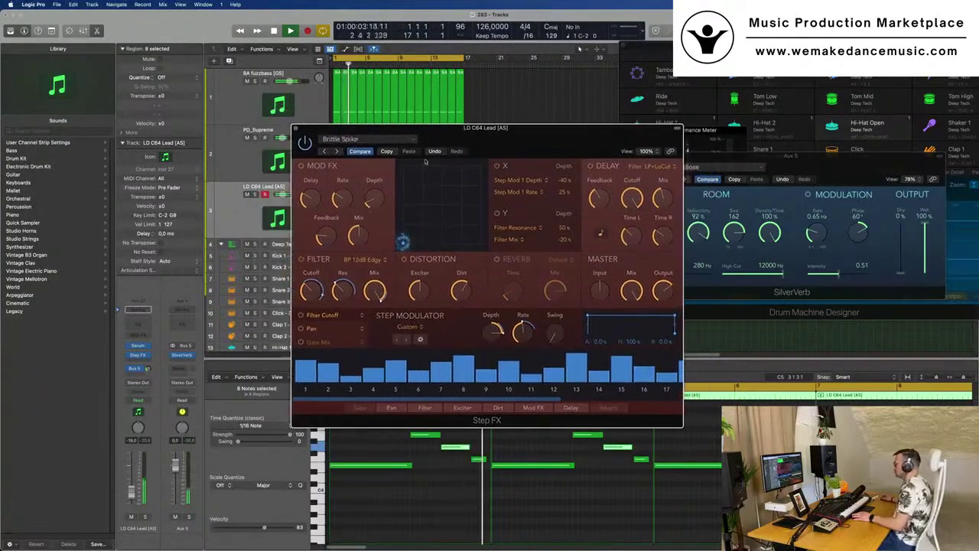
pyautogui.click(336, 151)
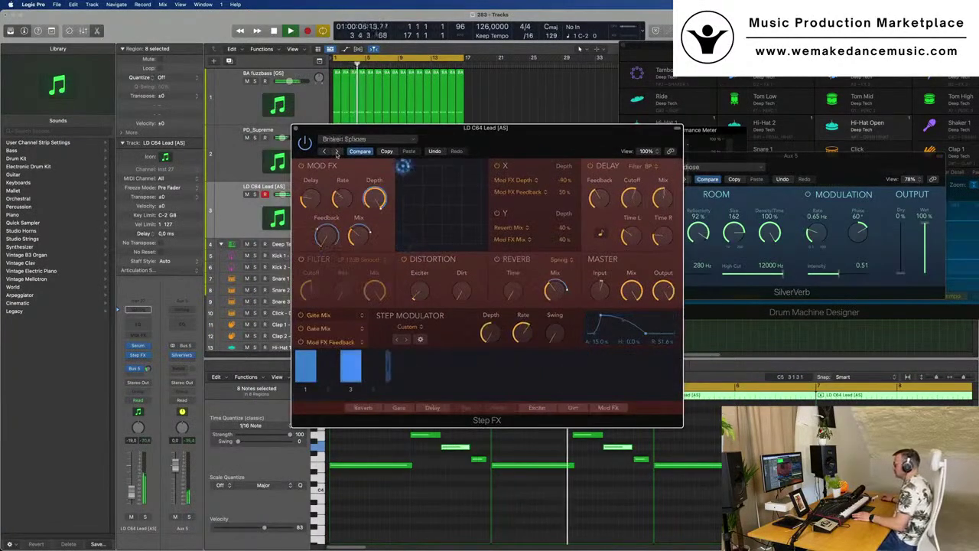
pyautogui.moveTo(570, 137); pyautogui.dragTo(634, 161)
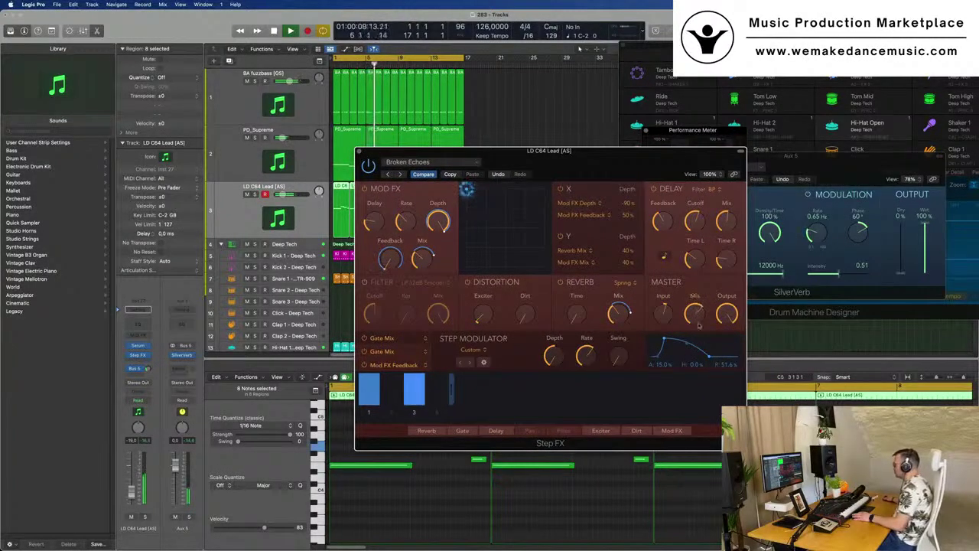
pyautogui.moveTo(695, 310); pyautogui.dragTo(698, 320)
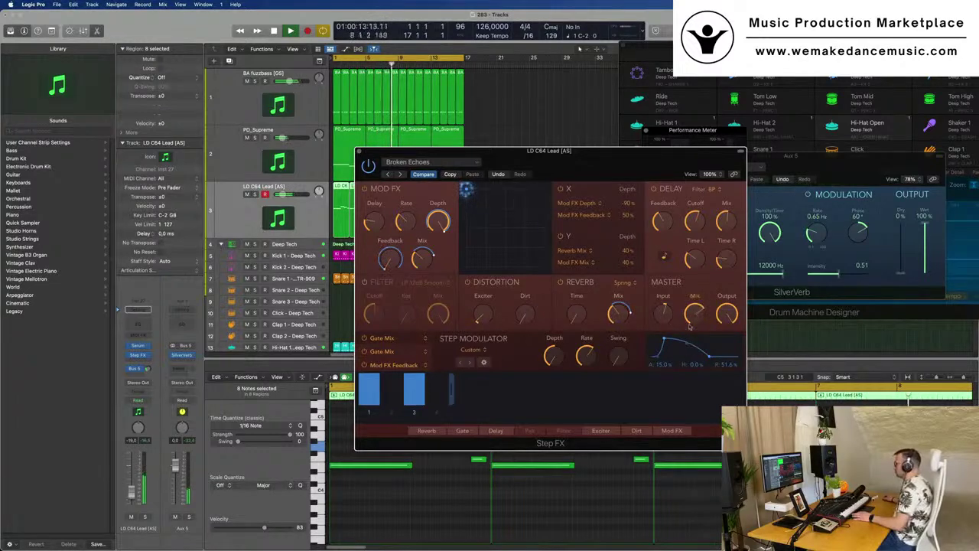
pyautogui.moveTo(696, 306); pyautogui.dragTo(696, 305)
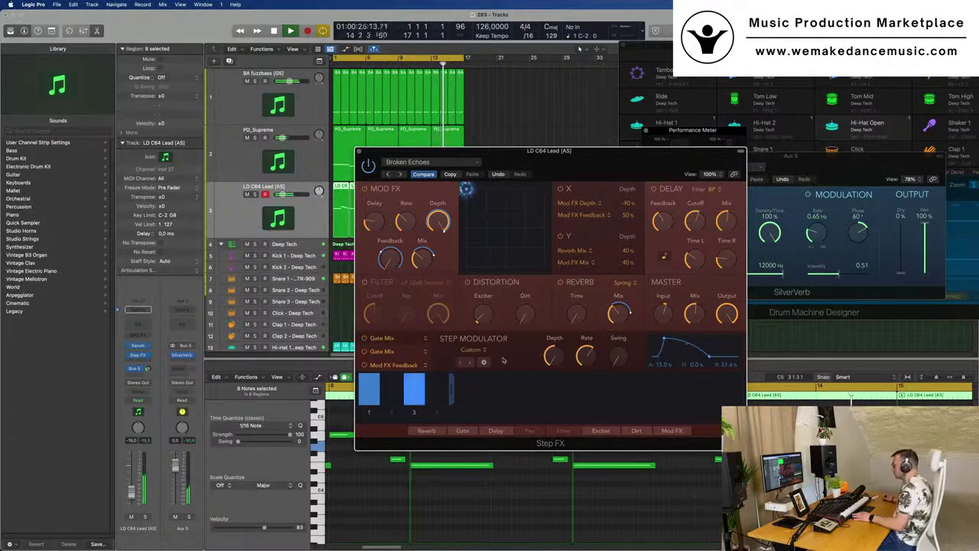
# Switch the Gate Mix and Mod FX Feedback step modulators off and on to compare the sound.
pyautogui.click(365, 339)
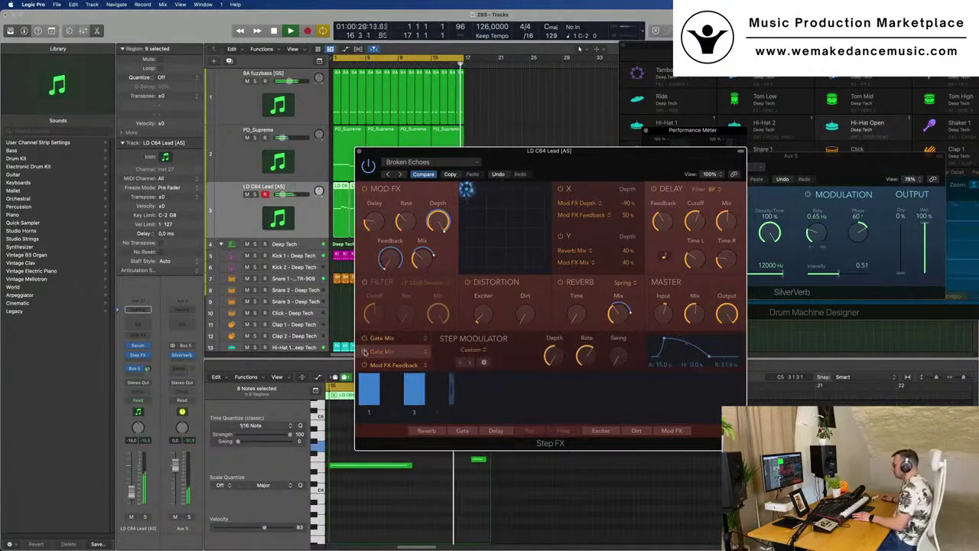
pyautogui.click(364, 338)
pyautogui.click(364, 339)
pyautogui.click(365, 366)
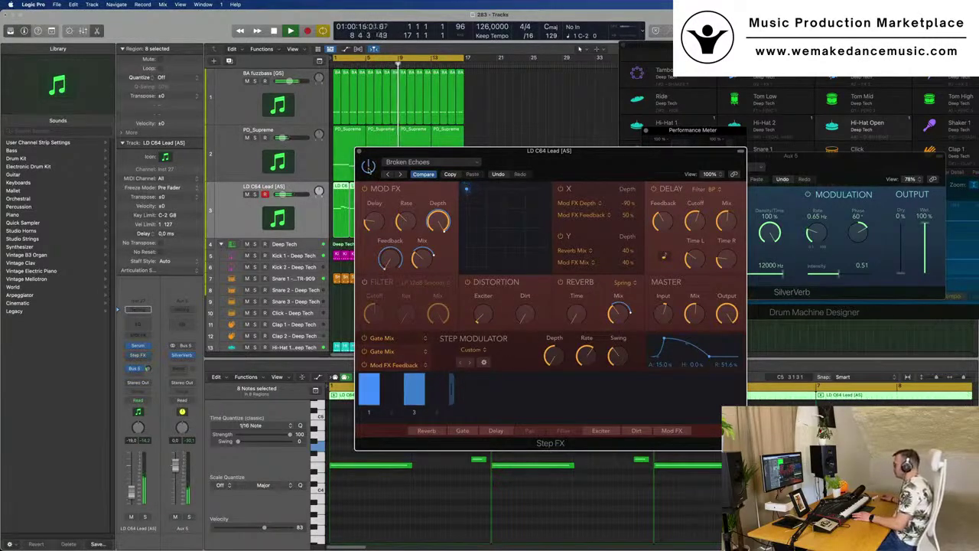
# Set the Step FX master mix to about 54% and close the plug-in window.
pyautogui.moveTo(525, 160); pyautogui.dragTo(526, 161)
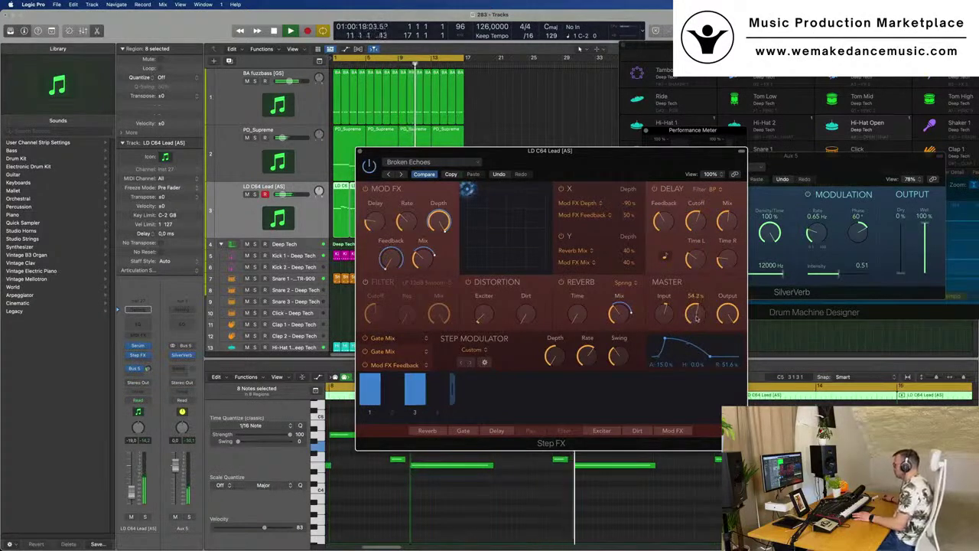
pyautogui.moveTo(519, 151); pyautogui.dragTo(438, 173)
pyautogui.press('super+w')
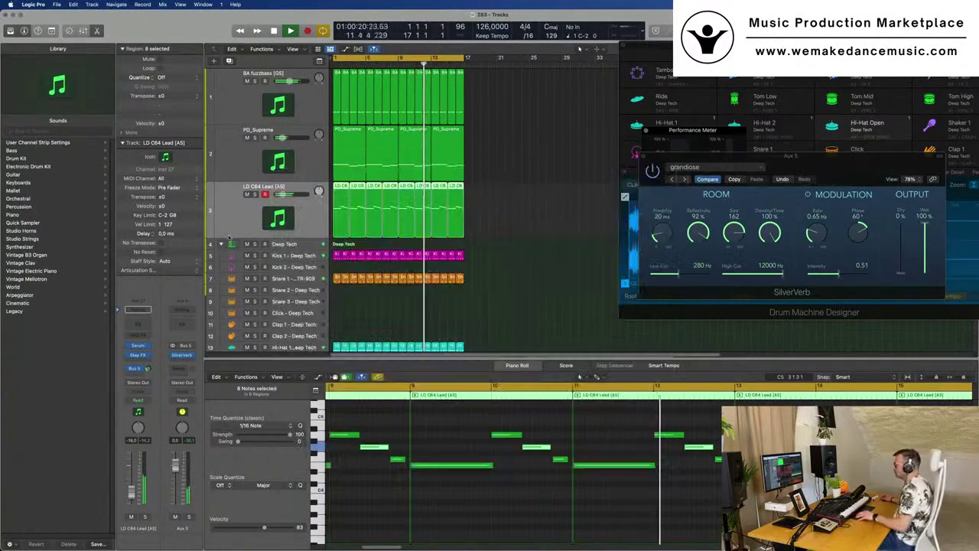
# Select all notes in the lead regions, transpose them down an octave and play from bar 1.
pyautogui.press('super+Left')
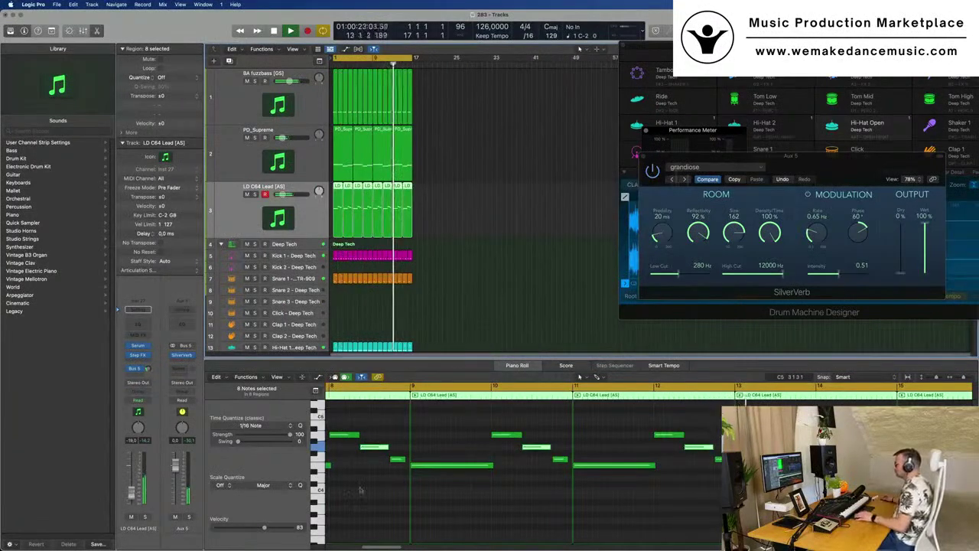
pyautogui.click(452, 505)
pyautogui.press('super+a')
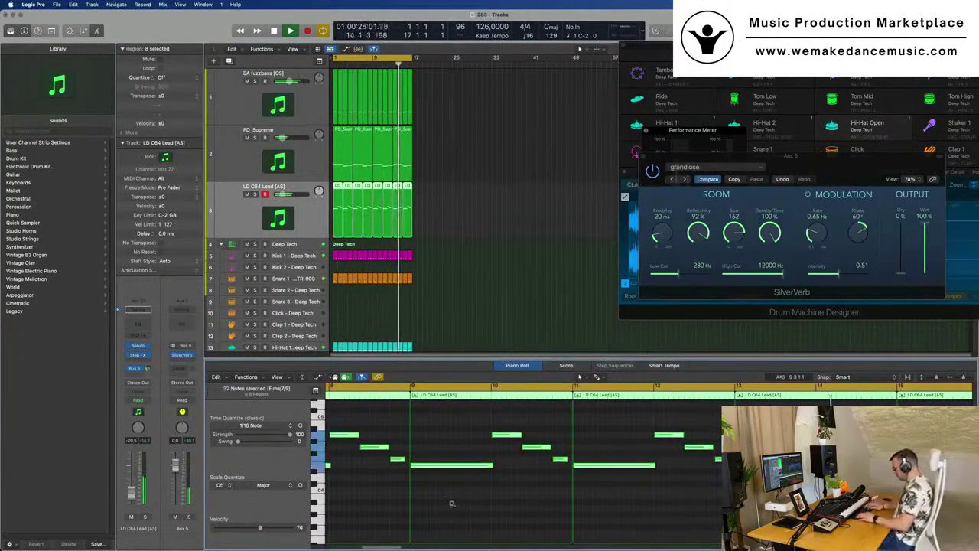
pyautogui.hotkey('alt', 'shift', 'Down')
pyautogui.press('Return')
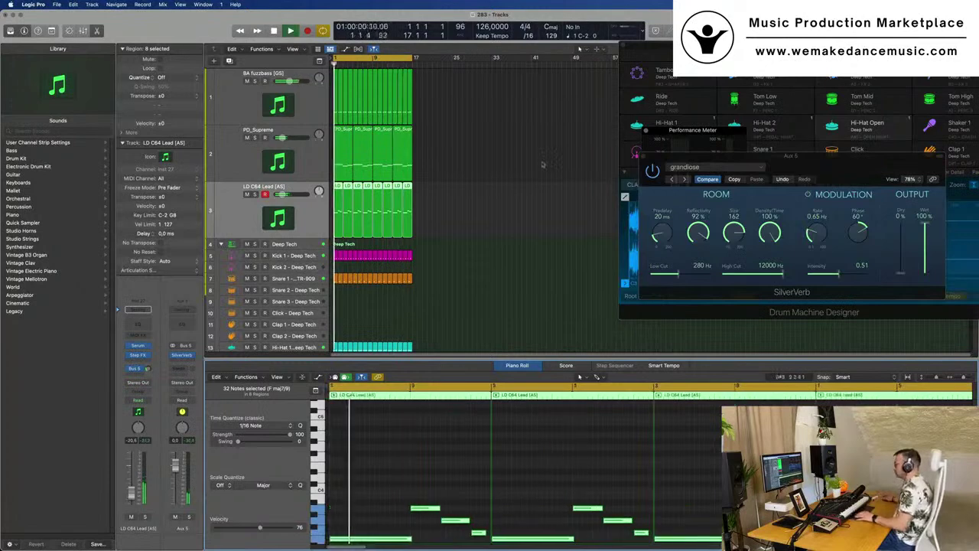
# Duplicate the BA fuzzbass track with its Serum settings and copy the first bass region onto the new track.
pyautogui.press('super+Right')
pyautogui.press('super+Left')
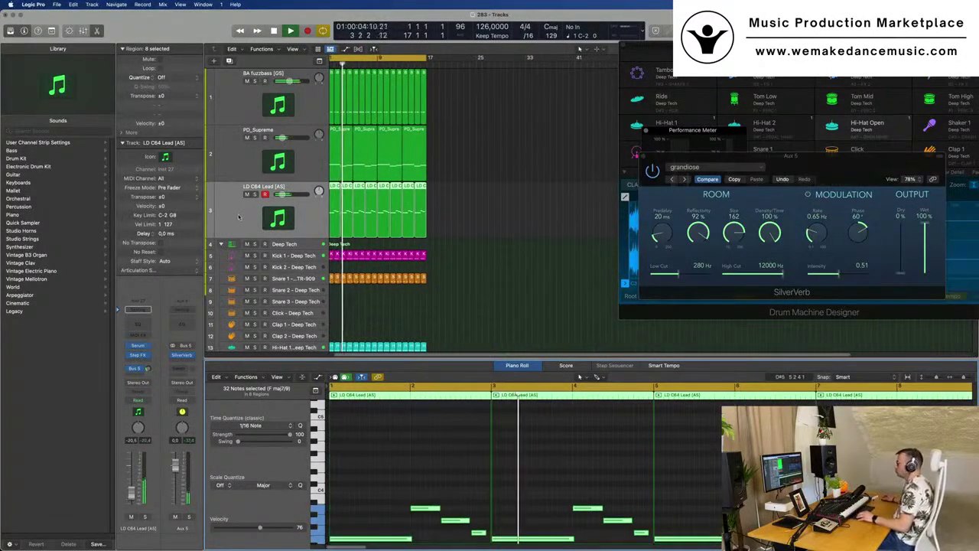
pyautogui.press('super+Right')
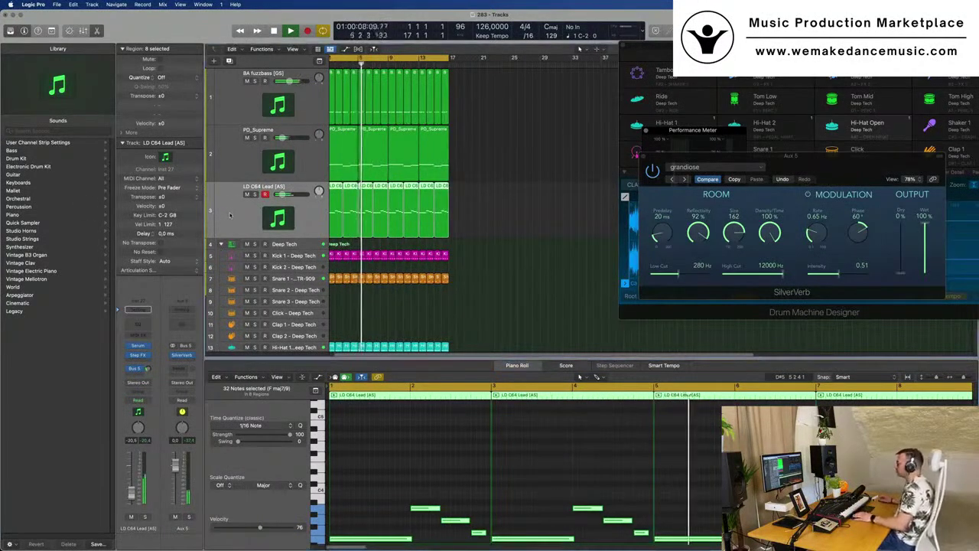
pyautogui.press('super+Right')
pyautogui.press('super+Right')
pyautogui.press('super+Right')
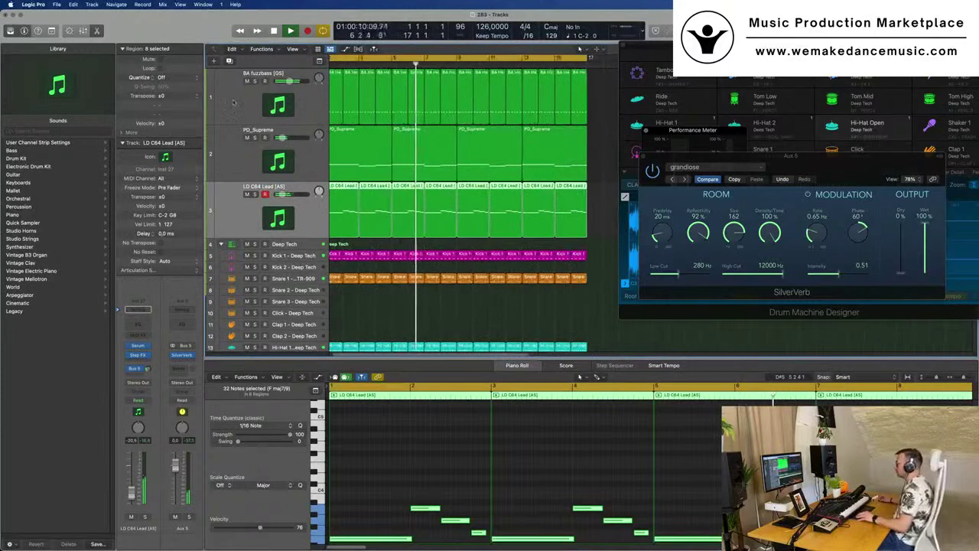
pyautogui.click(242, 95)
pyautogui.press('Return')
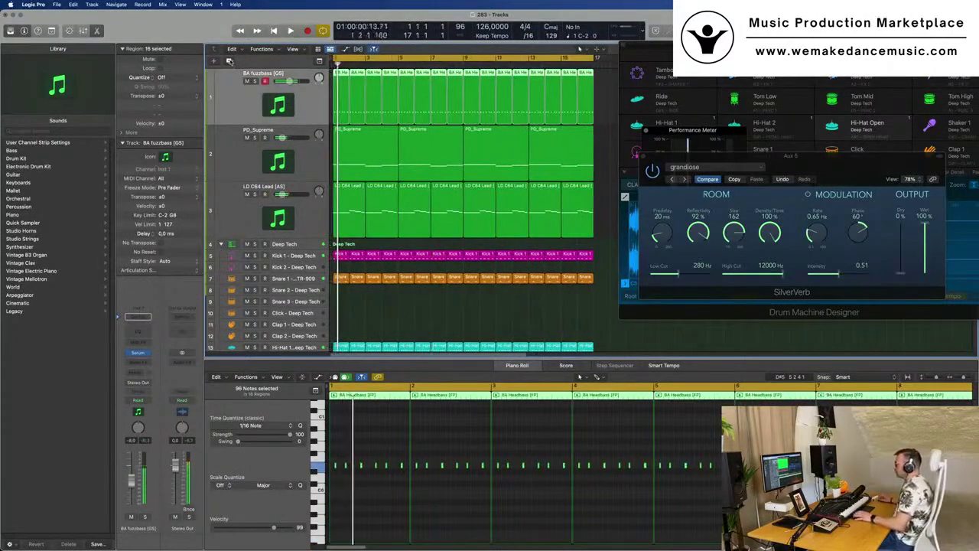
pyautogui.press('alt+super+s')
pyautogui.moveTo(346, 92); pyautogui.dragTo(346, 158)
# Copy the bass notes in the Inst 28 region one octave higher.
pyautogui.scroll(10, 380, 505)
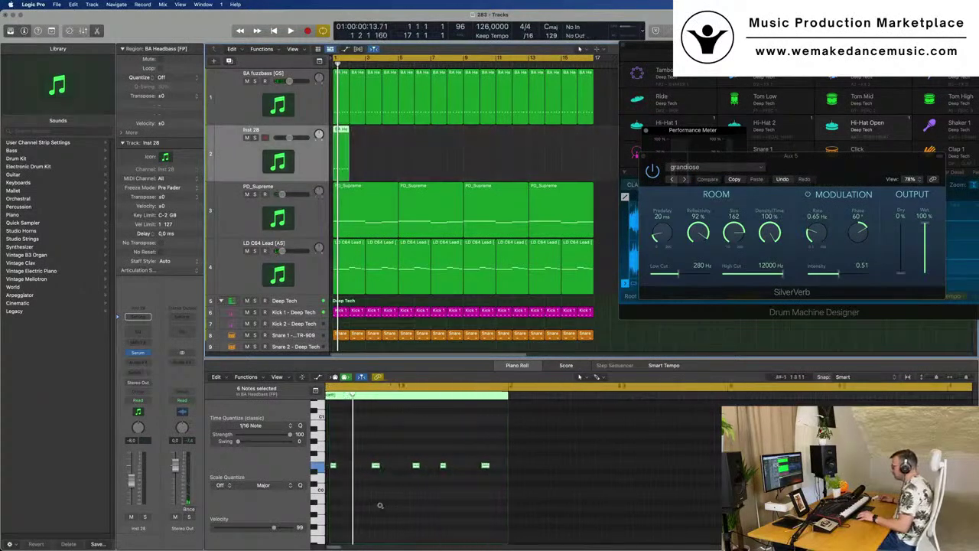
pyautogui.hscroll(-3, 393, 491)
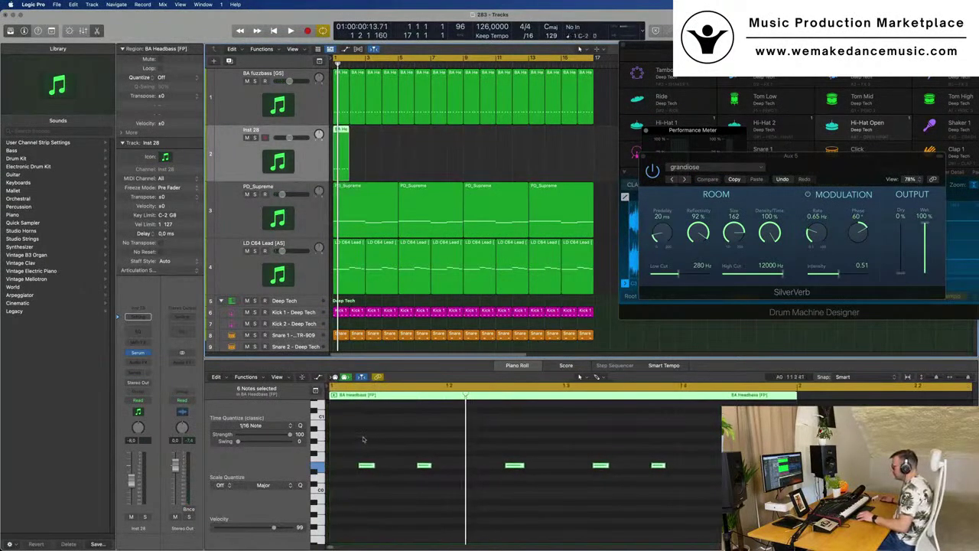
pyautogui.scroll(2, 374, 486)
pyautogui.scroll(1, 371, 497)
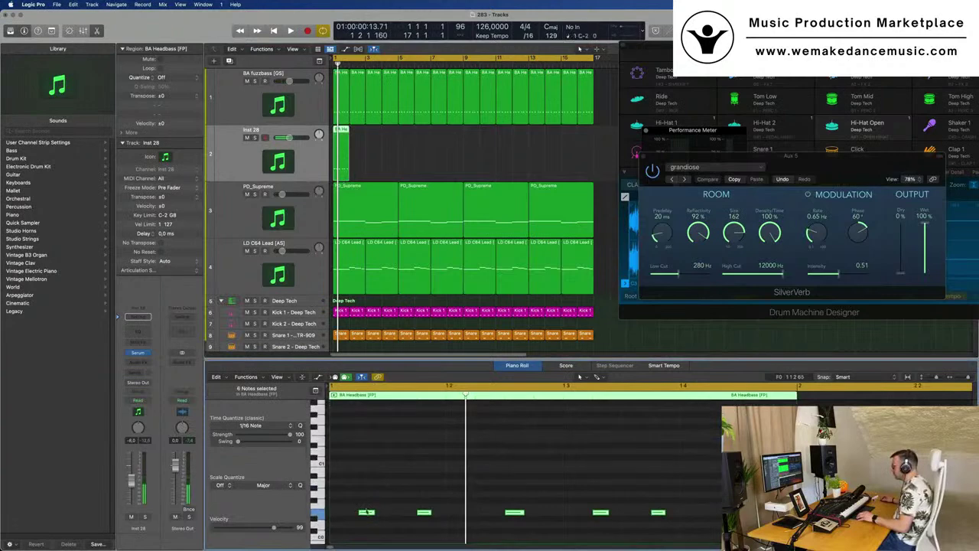
pyautogui.moveTo(367, 511); pyautogui.dragTo(369, 439)
# Repeat the one-bar Inst 28 region along its track up to bar 17.
pyautogui.moveTo(395, 152); pyautogui.dragTo(322, 164)
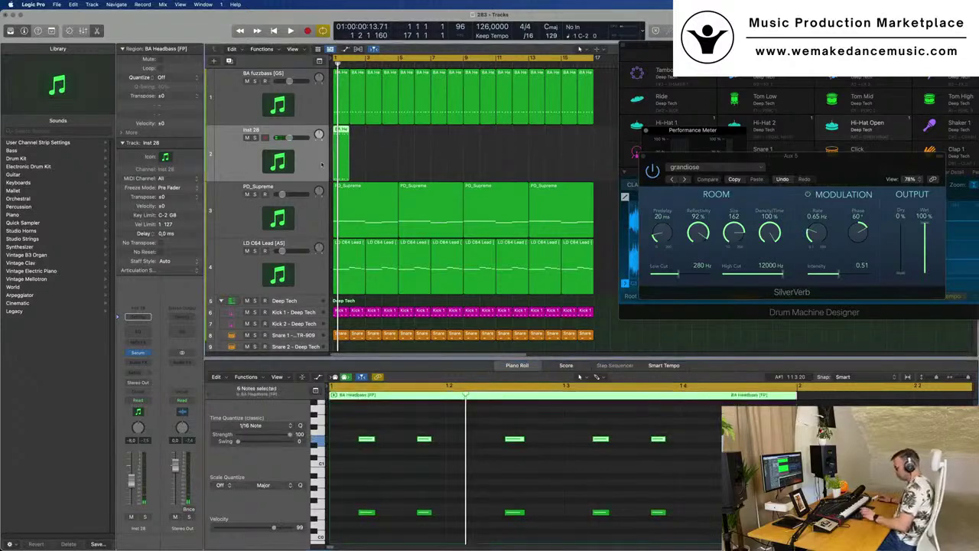
pyautogui.press('super+r')
pyautogui.press('super+r')
pyautogui.press('super+r')
pyautogui.press('super+r')
pyautogui.press('super+r')
pyautogui.press('super+r')
pyautogui.press('super+r')
pyautogui.press('super+r')
pyautogui.press('super+r')
pyautogui.press('super+r')
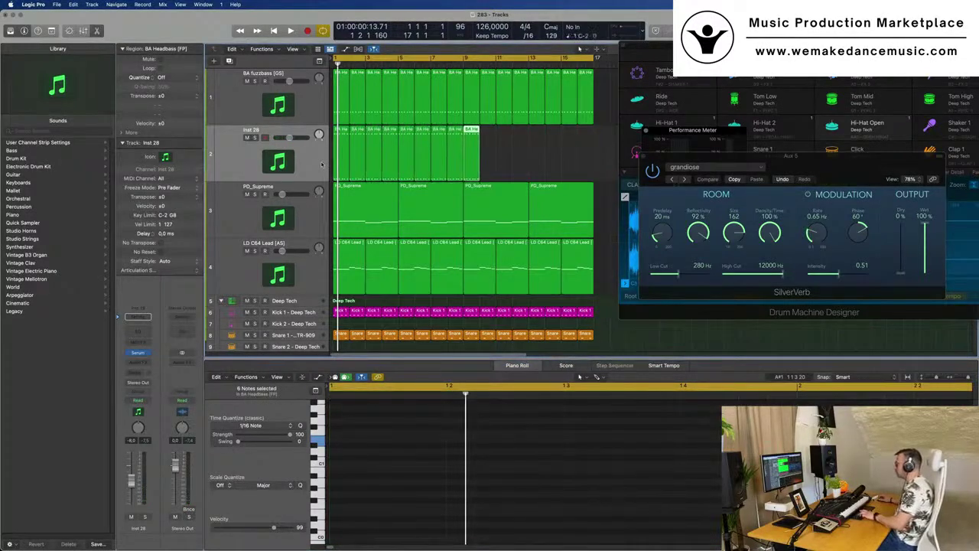
pyautogui.press('super+r')
pyautogui.press('super+r')
pyautogui.press('super+r')
pyautogui.press('super+r')
pyautogui.press('super+r')
pyautogui.press('super+r')
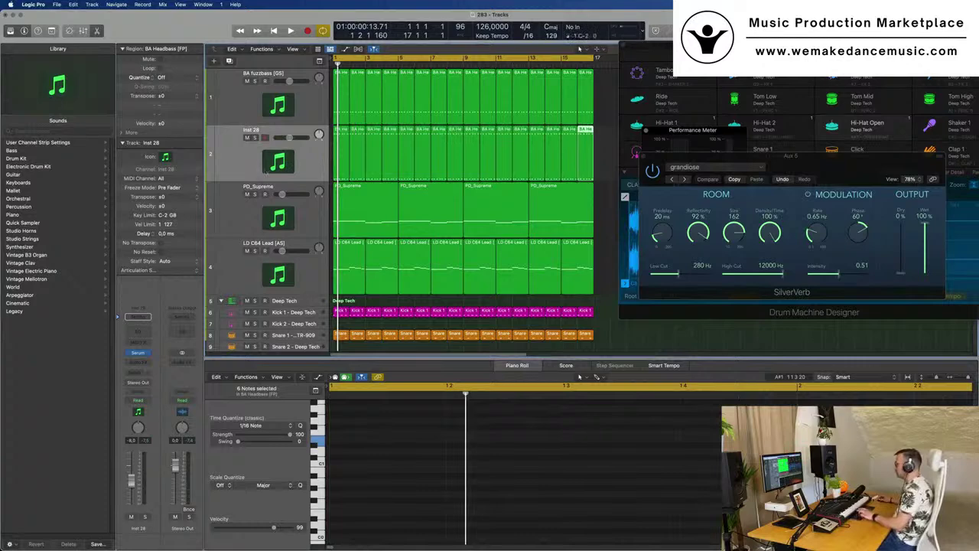
# Open Serum on the duplicated bass track, load the PL Beepy ting preset and lower the track volume to about -16 dB.
pyautogui.press('super+a')
pyautogui.press('space')
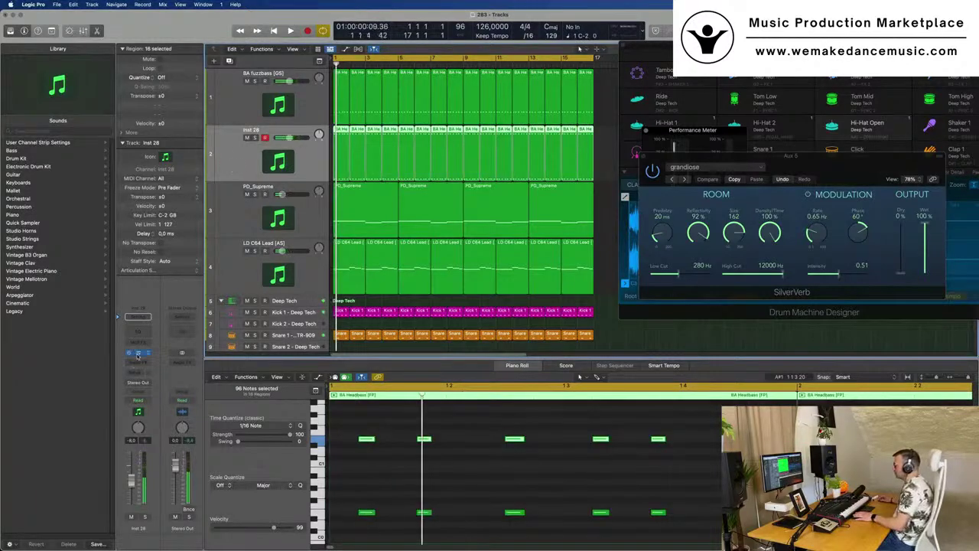
pyautogui.click(137, 353)
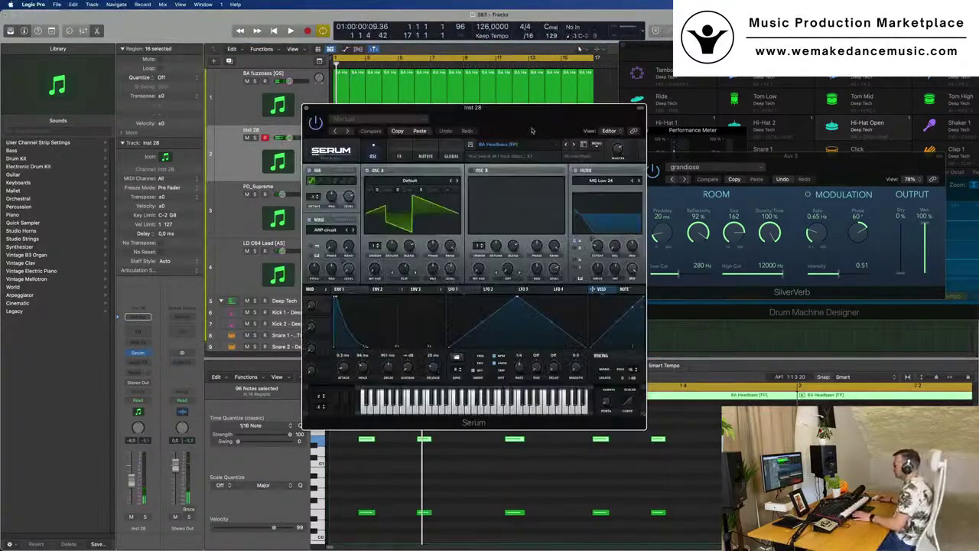
pyautogui.moveTo(532, 130); pyautogui.dragTo(503, 124)
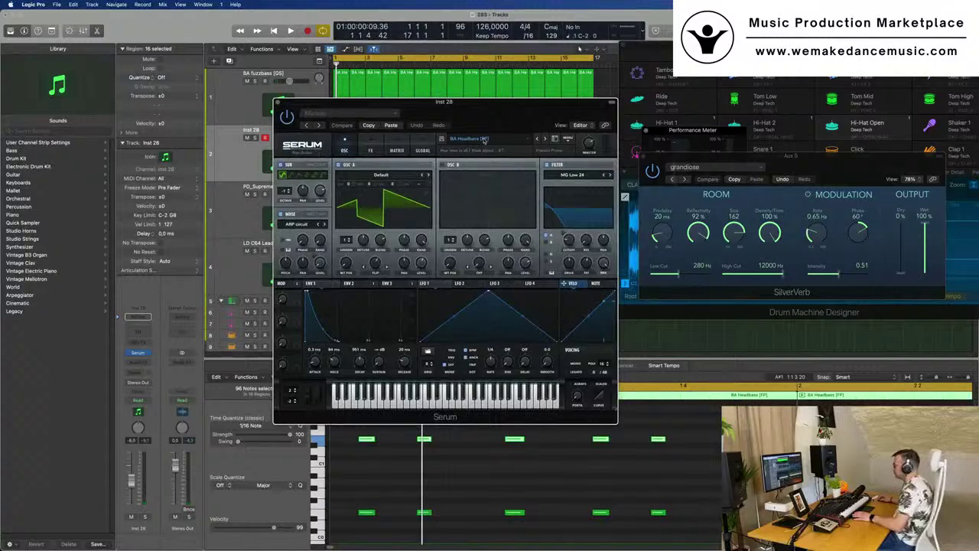
pyautogui.click(483, 139)
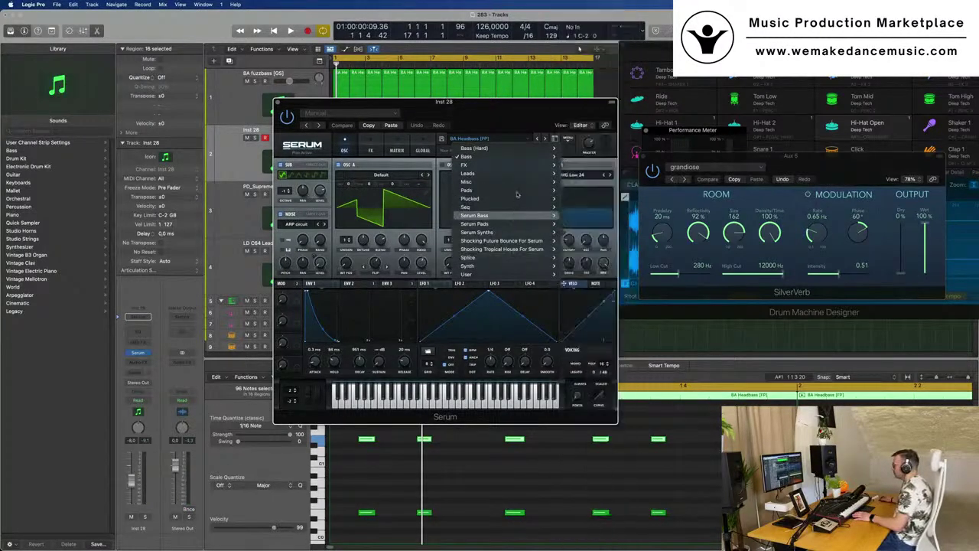
pyautogui.moveTo(518, 198)
pyautogui.click(588, 198)
pyautogui.moveTo(494, 114); pyautogui.dragTo(620, 106)
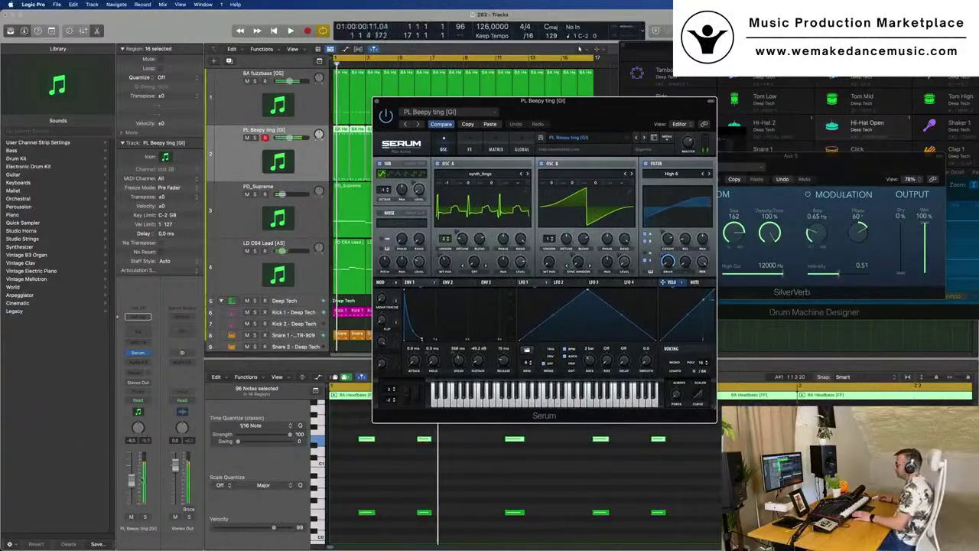
pyautogui.moveTo(131, 483); pyautogui.dragTo(132, 496)
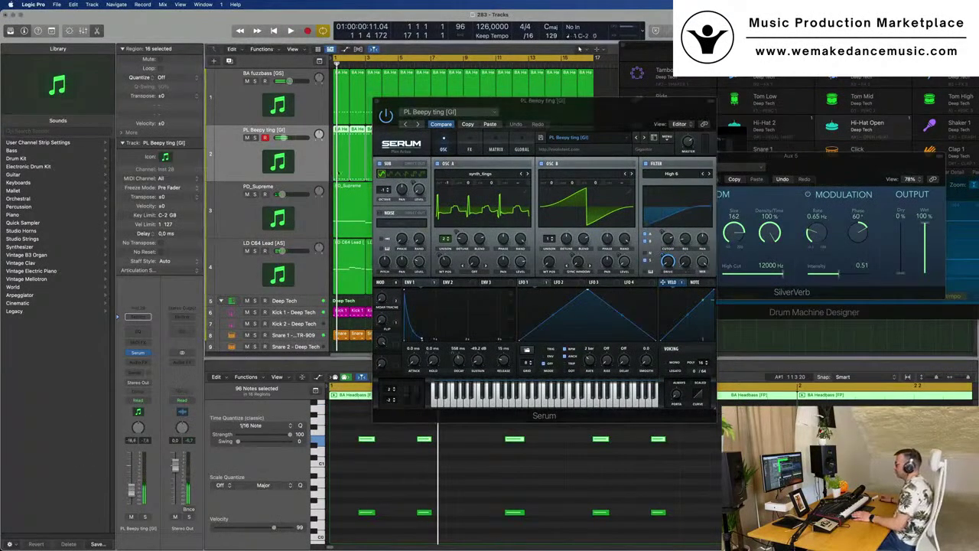
# Load the PL Big Bells preset, play the loop and raise the track volume to about -11 dB.
pyautogui.moveTo(643, 107); pyautogui.dragTo(627, 107)
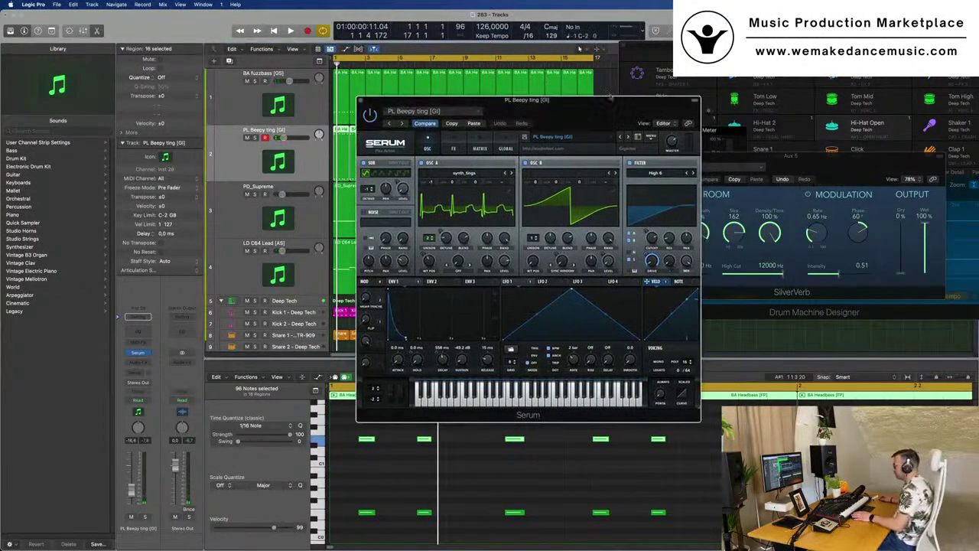
pyautogui.click(628, 139)
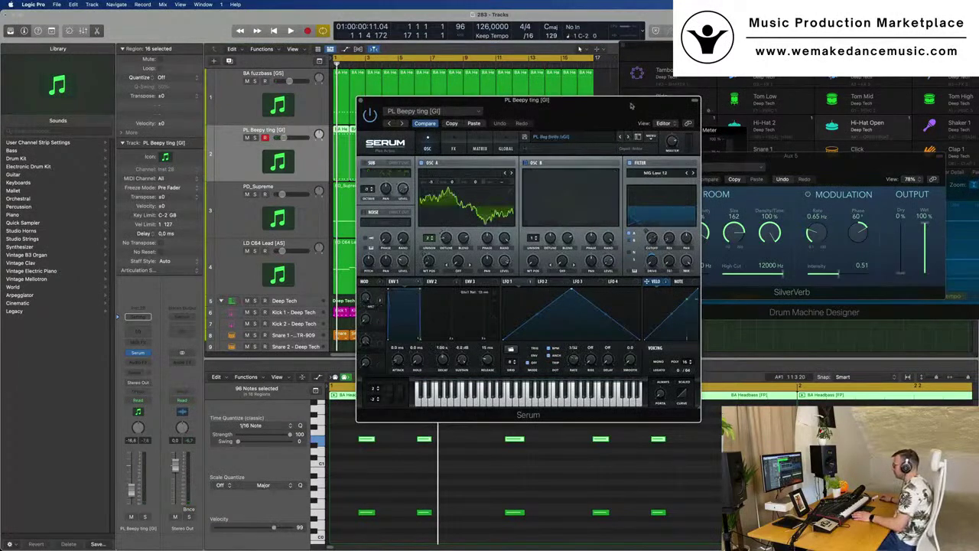
pyautogui.moveTo(634, 107); pyautogui.dragTo(637, 107)
pyautogui.press('space')
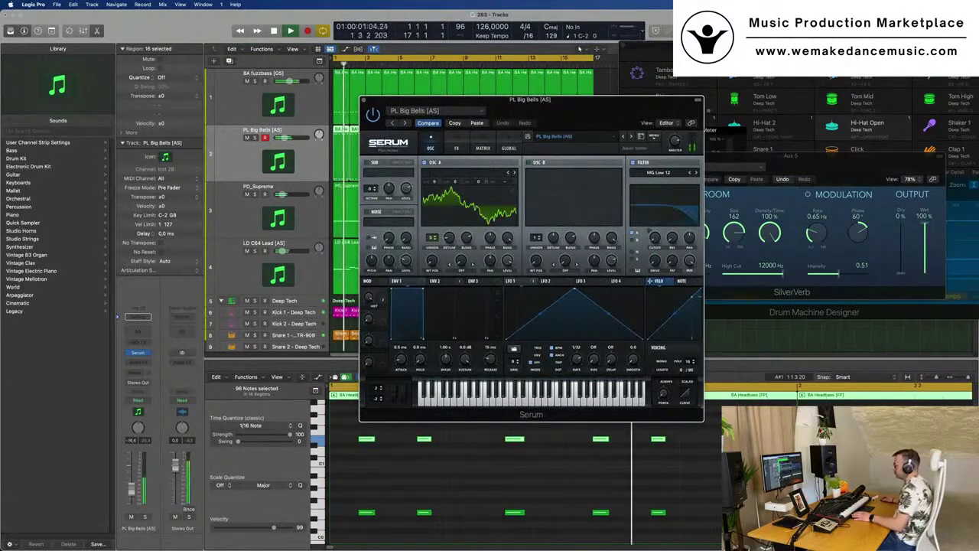
pyautogui.moveTo(131, 494); pyautogui.dragTo(131, 488)
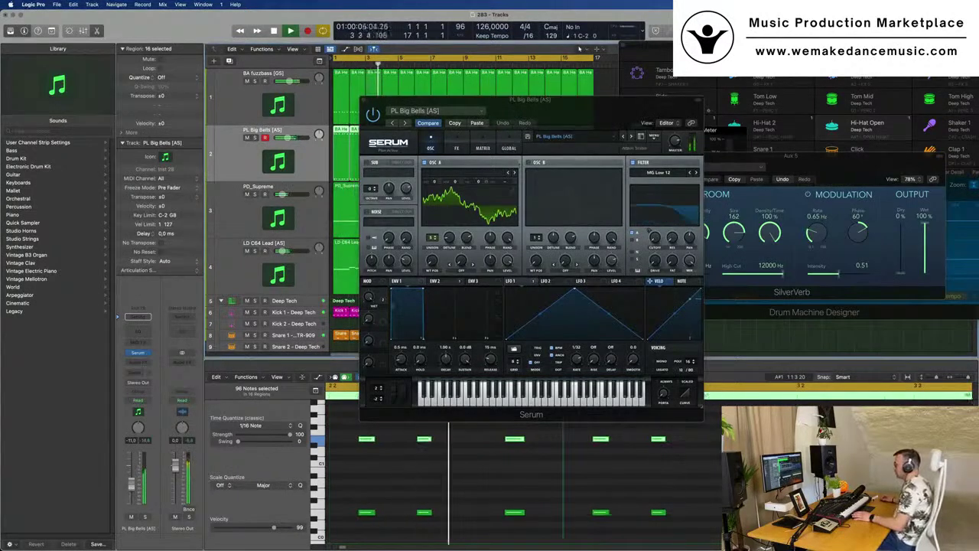
# Select all notes in the pluck track's regions, transpose them up two octaves and play the loop.
pyautogui.press('space')
pyautogui.click(449, 475)
pyautogui.press('super+a')
pyautogui.hotkey('alt', 'shift', 'Up')
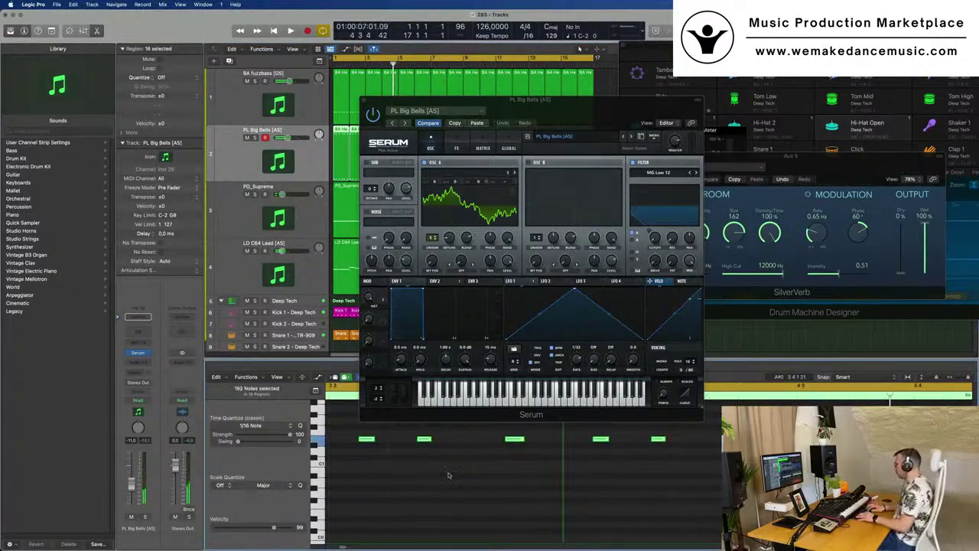
pyautogui.press('space')
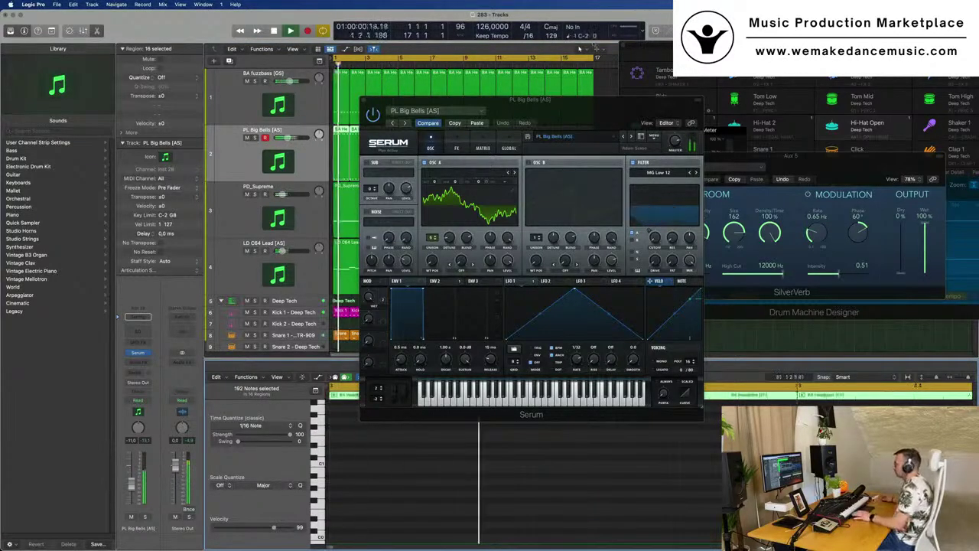
# Advance through the plucked presets to PL Crushed Pluck, set the track volume to about -14 dB and lower the filter cutoff.
pyautogui.moveTo(574, 117)
pyautogui.mouseDown()
pyautogui.moveTo(556, 132)
pyautogui.moveTo(566, 132)
pyautogui.mouseUp()
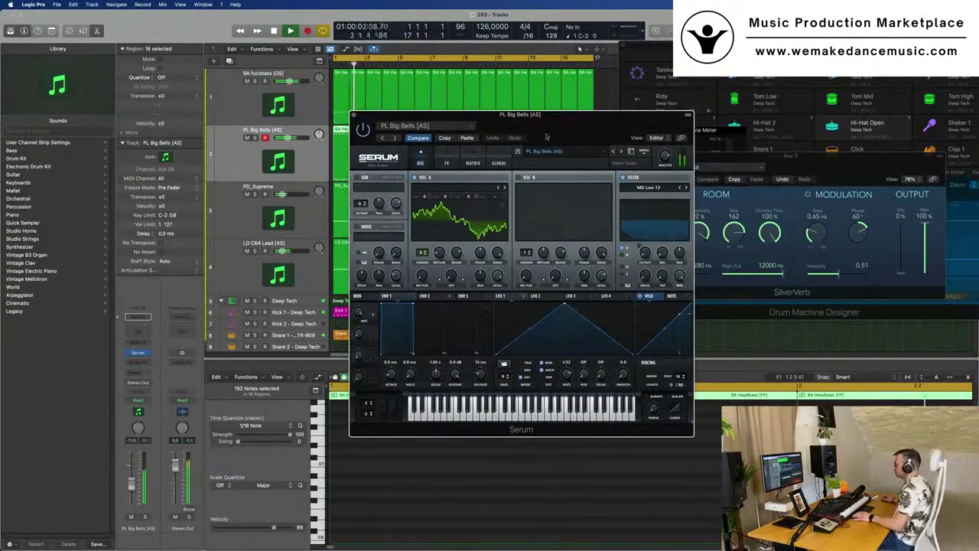
pyautogui.click(621, 152)
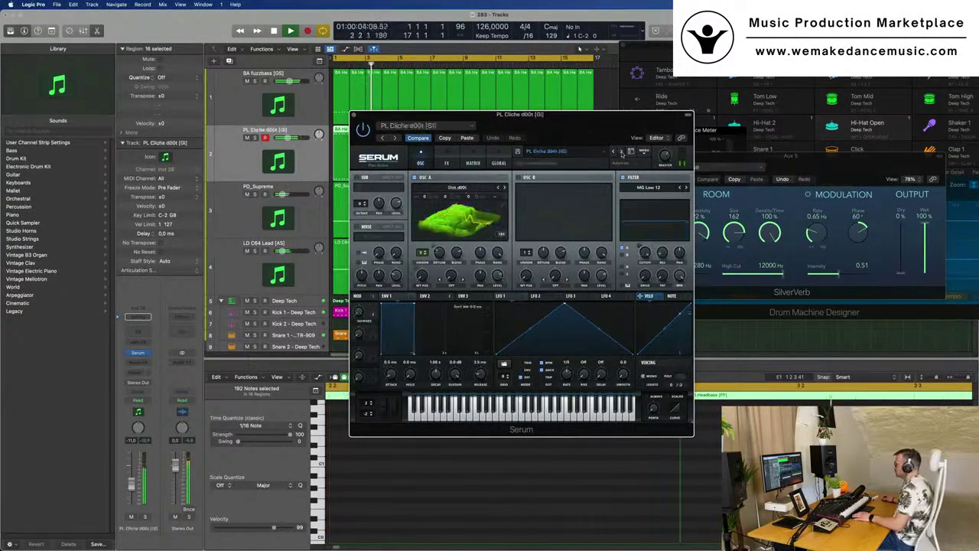
pyautogui.moveTo(621, 115); pyautogui.dragTo(647, 153)
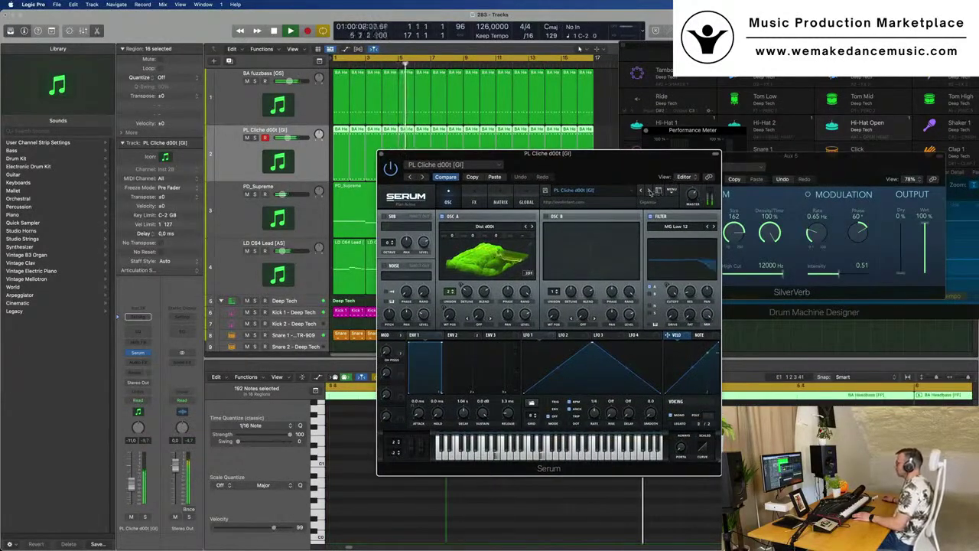
pyautogui.click(649, 189)
pyautogui.moveTo(649, 153); pyautogui.dragTo(705, 145)
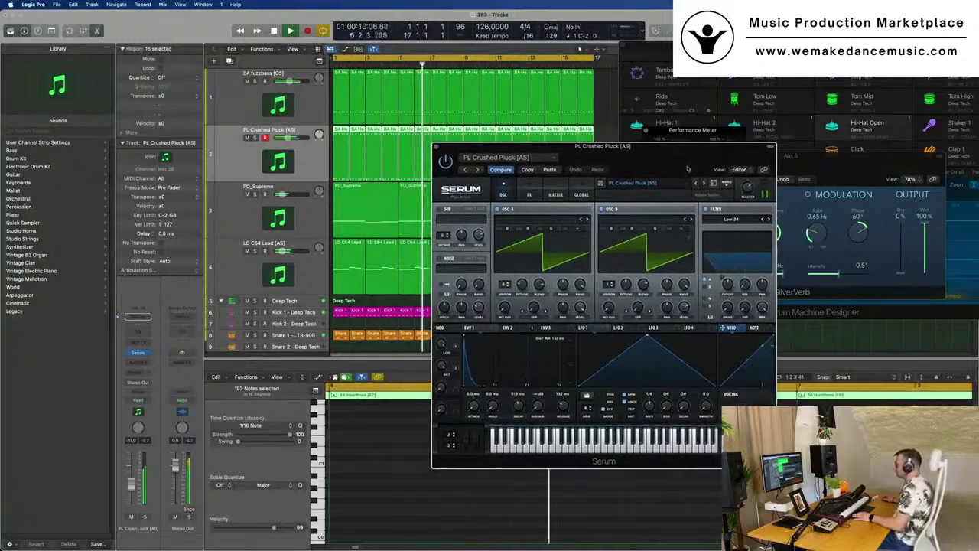
pyautogui.moveTo(132, 486); pyautogui.dragTo(134, 489)
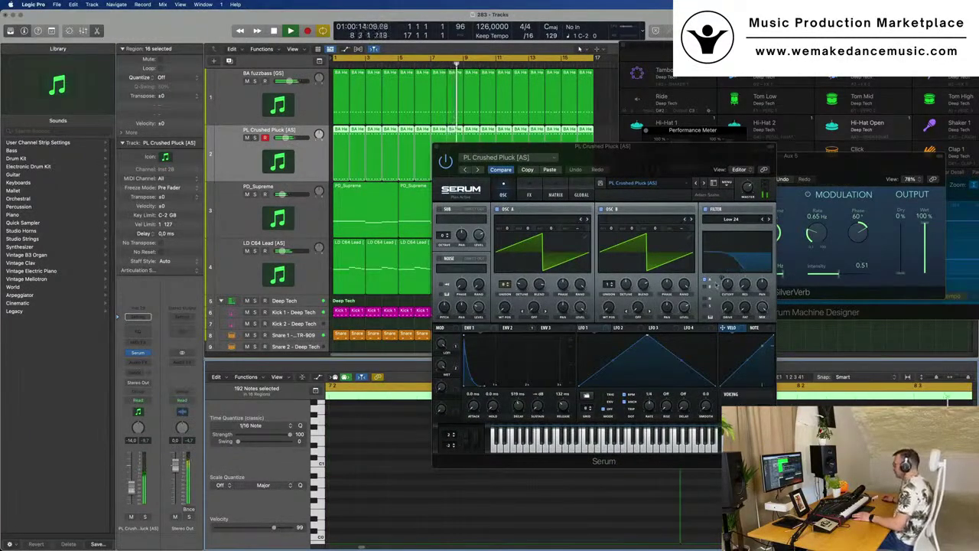
pyautogui.moveTo(727, 284); pyautogui.dragTo(729, 299)
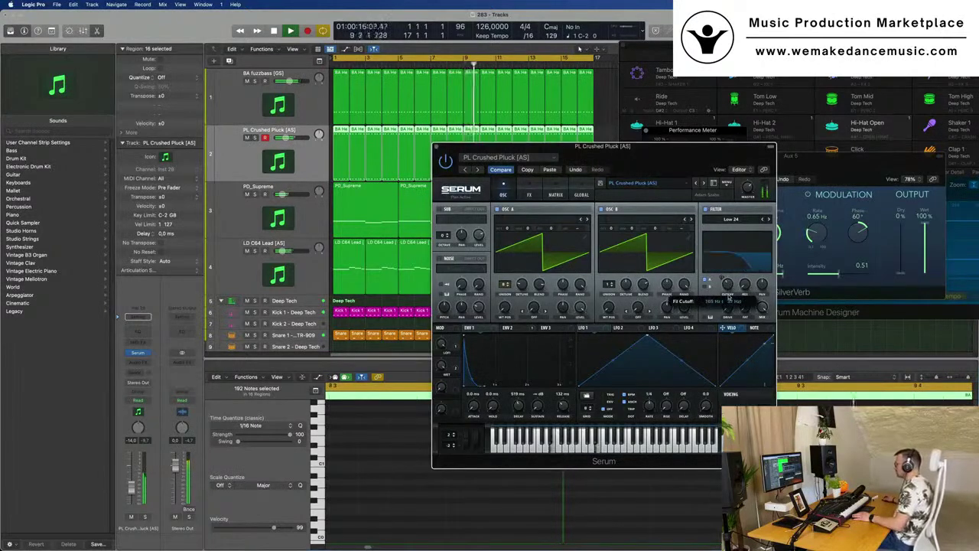
# Audition the plucked presets following PL Crushed Pluck, from PL Crusty Pluck through PL Nothing Special, while the loop plays.
pyautogui.moveTo(535, 145); pyautogui.dragTo(394, 141)
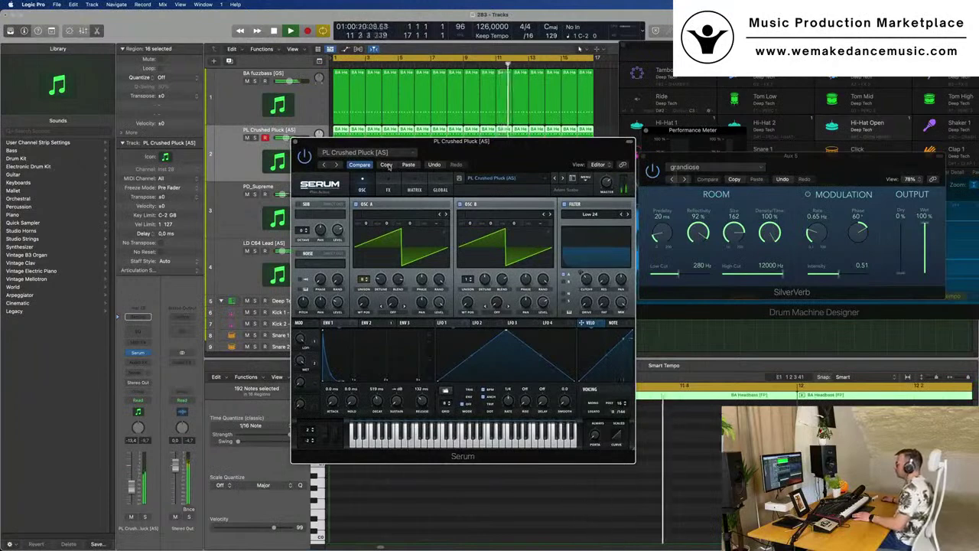
pyautogui.click(564, 178)
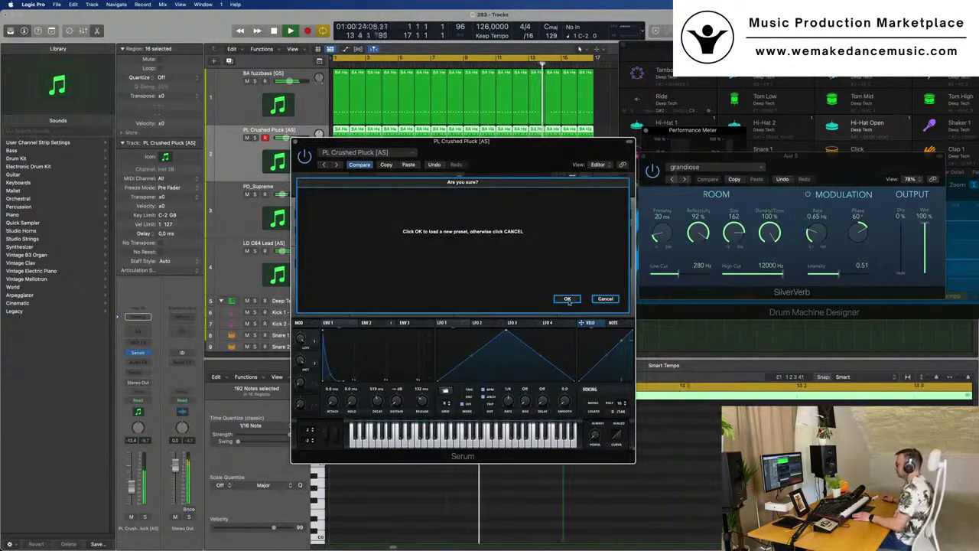
pyautogui.click(566, 299)
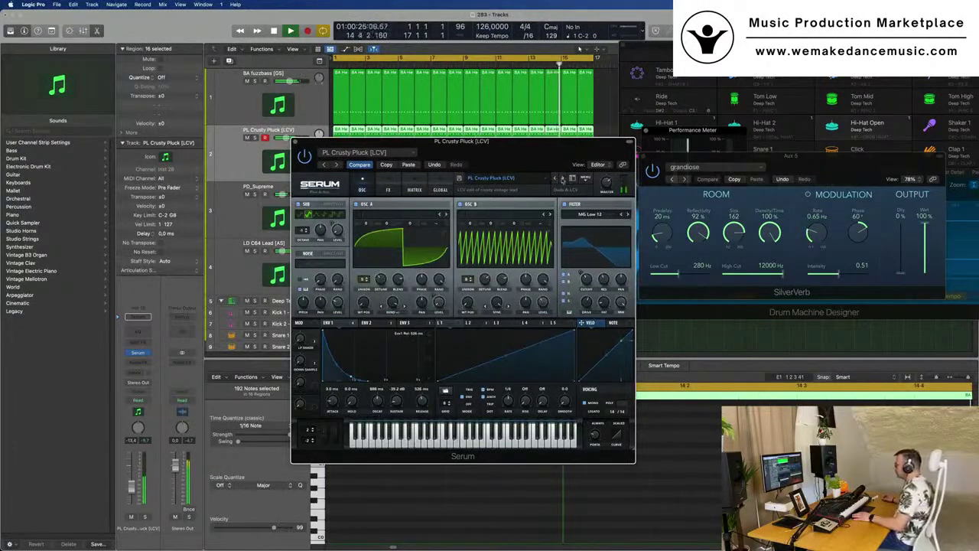
pyautogui.click(563, 178)
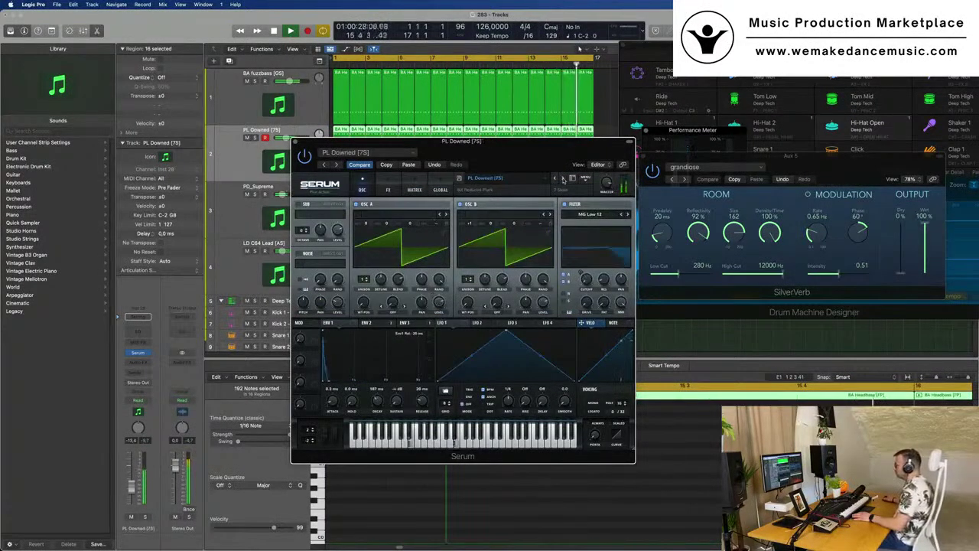
pyautogui.click(563, 178)
pyautogui.click(563, 178)
pyautogui.click(563, 179)
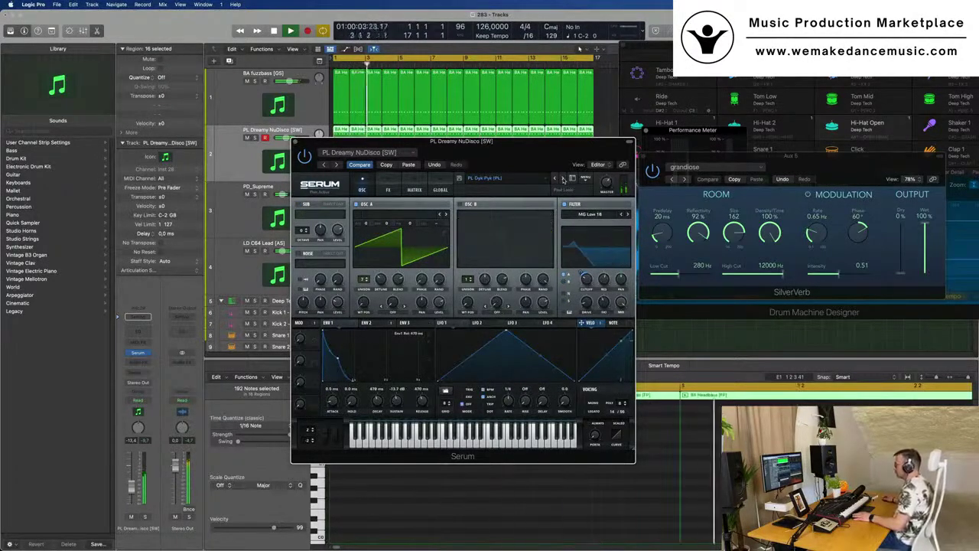
pyautogui.click(563, 178)
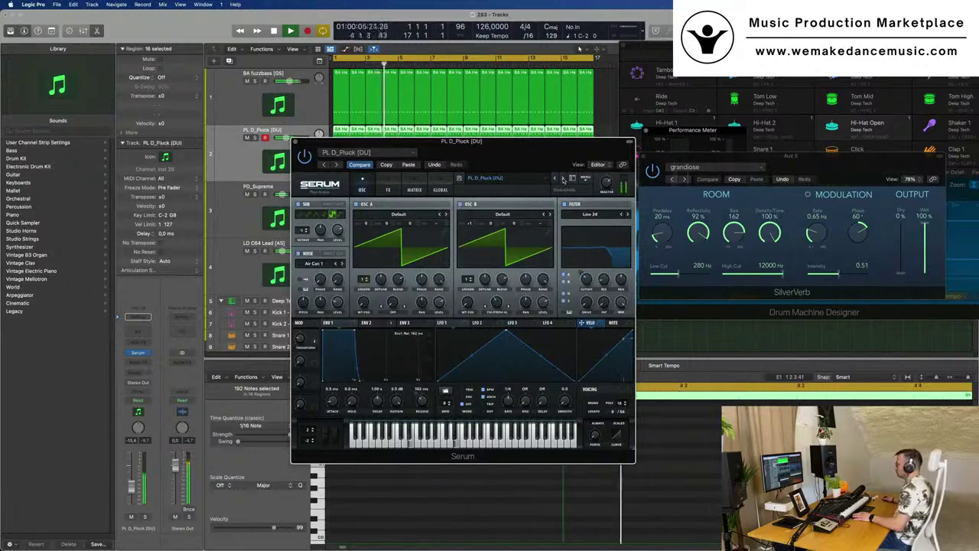
pyautogui.click(563, 178)
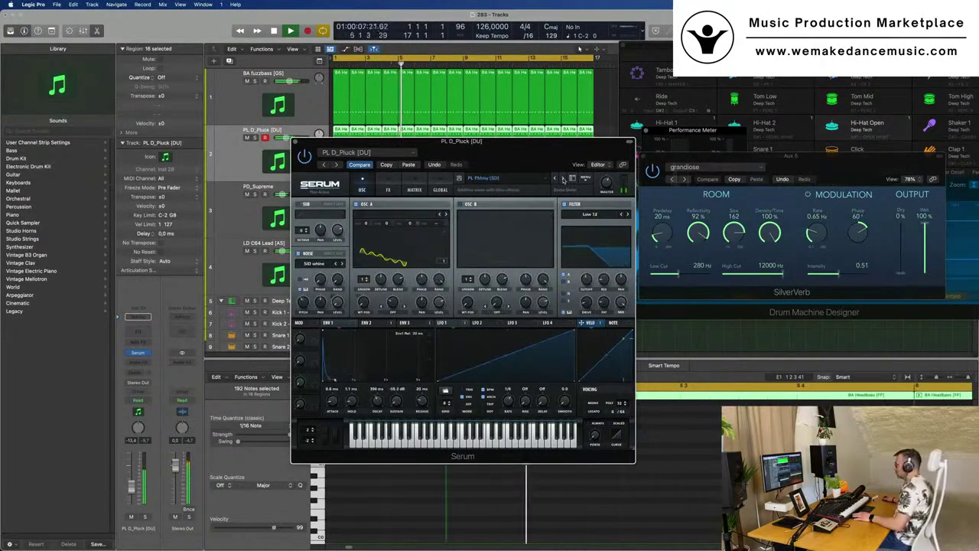
pyautogui.click(563, 178)
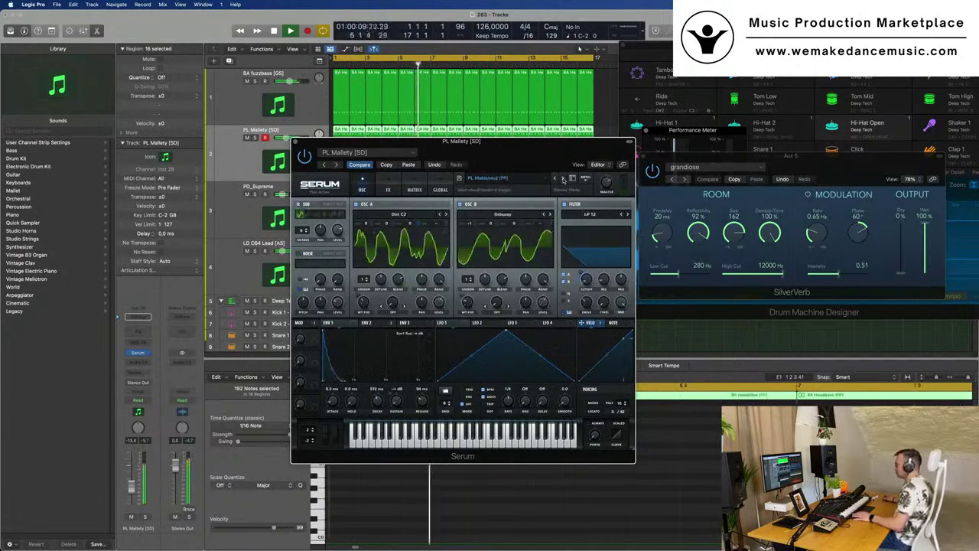
pyautogui.click(563, 179)
pyautogui.click(563, 178)
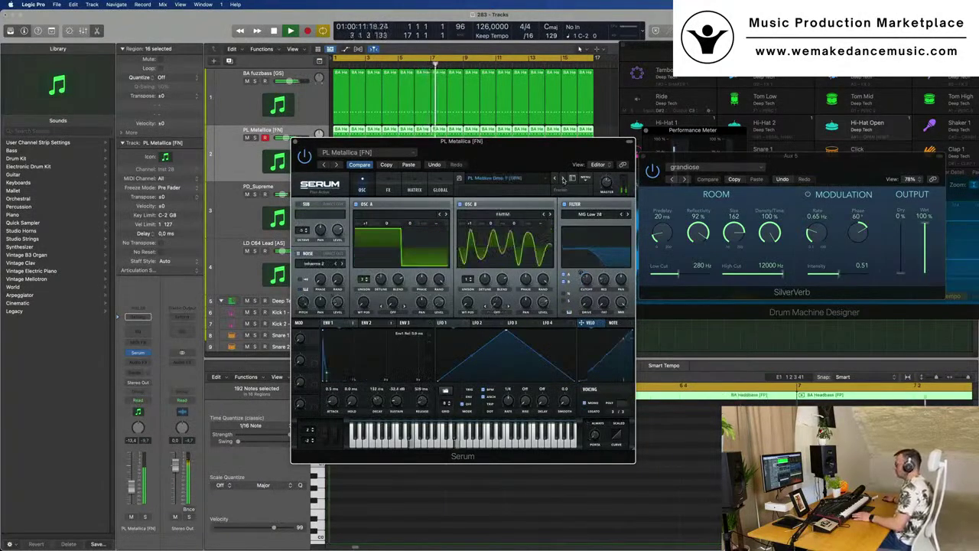
pyautogui.click(562, 179)
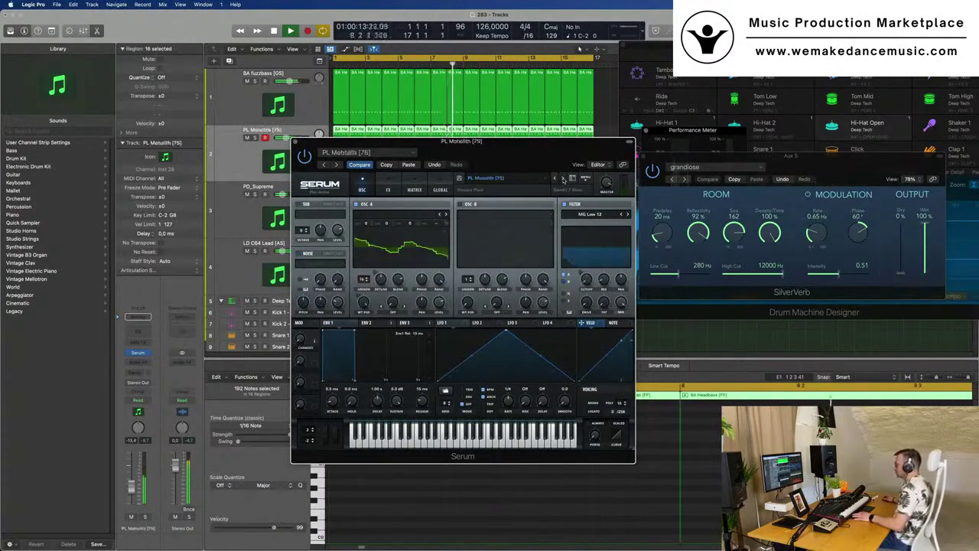
pyautogui.click(563, 179)
pyautogui.click(563, 179)
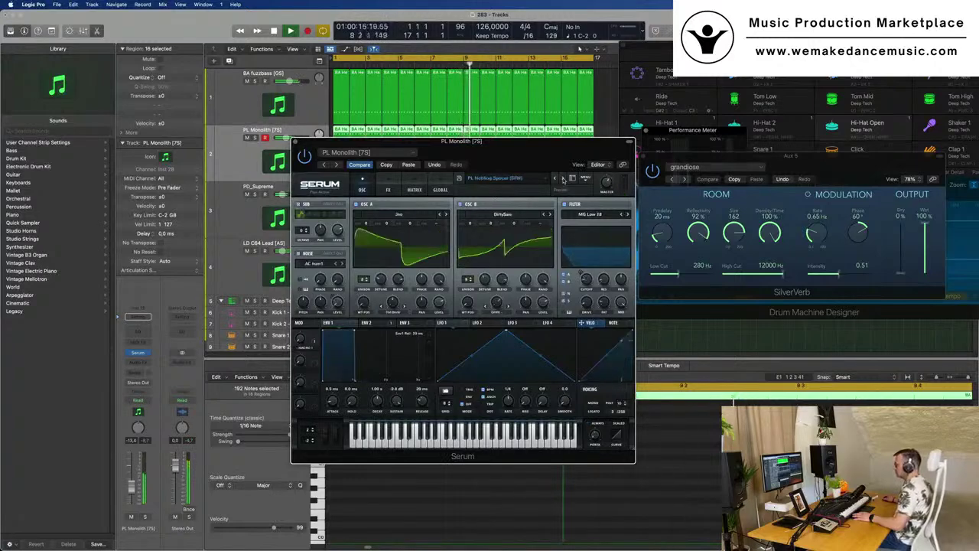
pyautogui.click(563, 178)
# Return to the PL Crushed Pluck preset and adjust its filter cutoff.
pyautogui.moveTo(508, 151); pyautogui.dragTo(579, 129)
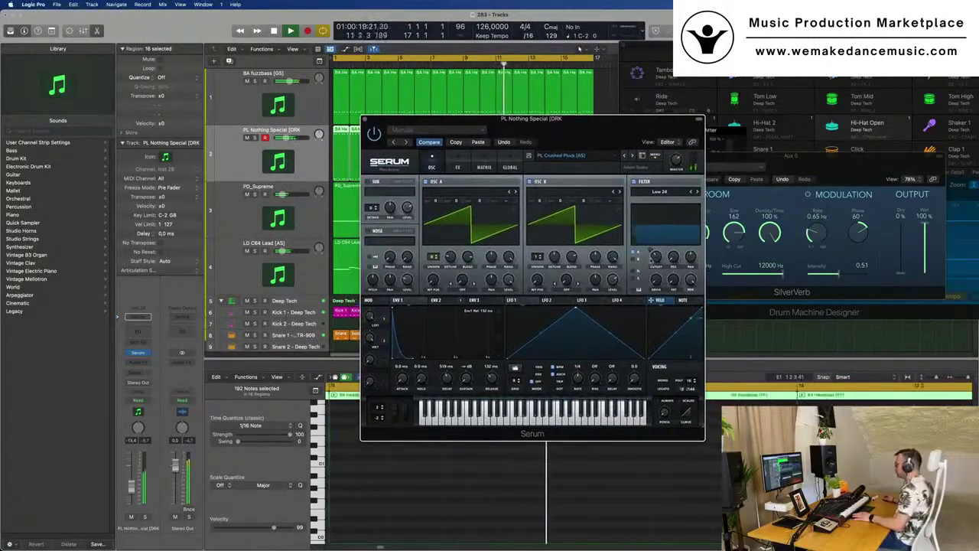
pyautogui.moveTo(655, 233)
pyautogui.mouseDown()
pyautogui.moveTo(657, 267)
pyautogui.moveTo(650, 251)
pyautogui.mouseUp()
pyautogui.moveTo(535, 119); pyautogui.dragTo(564, 110)
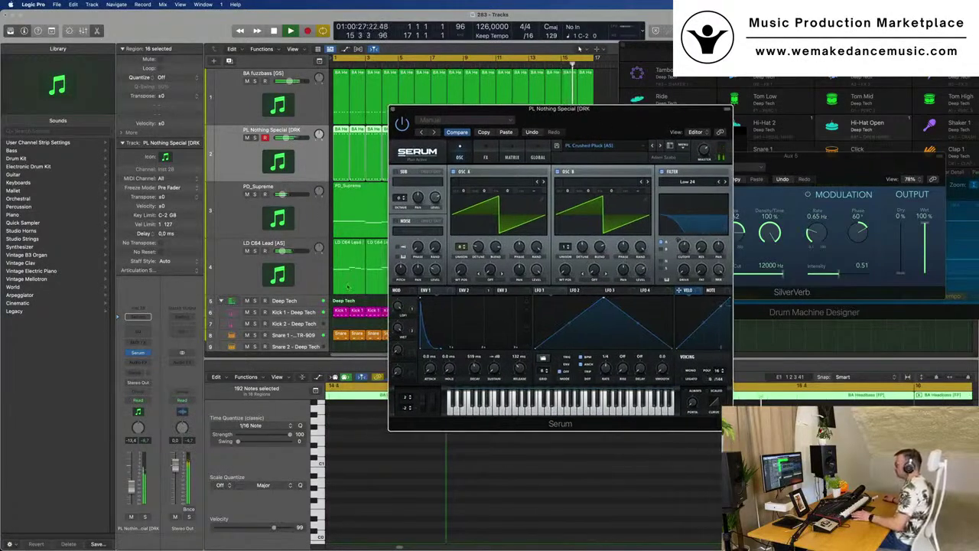
# Raise the delay mix in Serum's effects for PL Crushed Pluck and enlarge the plugin window.
pyautogui.click(486, 158)
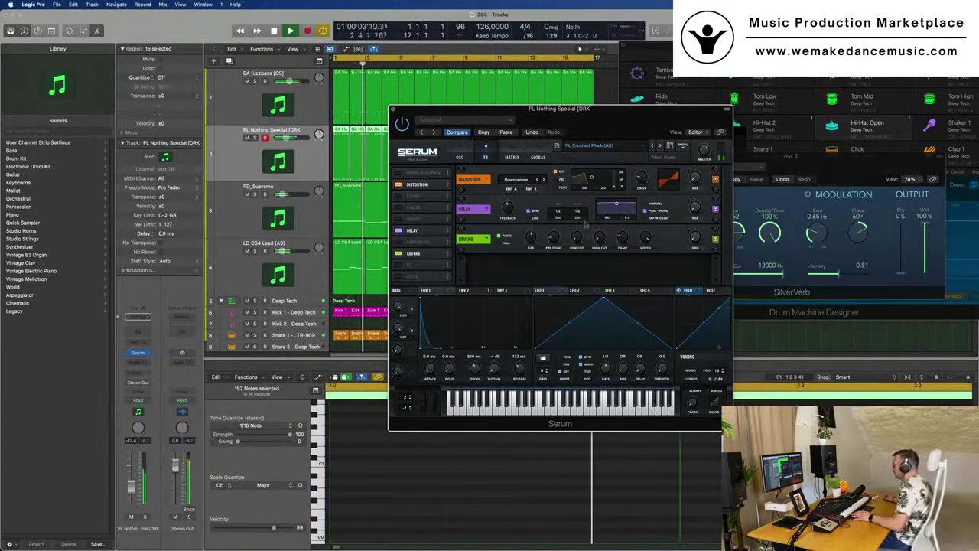
pyautogui.moveTo(694, 207)
pyautogui.mouseDown()
pyautogui.moveTo(699, 180)
pyautogui.moveTo(696, 209)
pyautogui.moveTo(697, 192)
pyautogui.mouseUp()
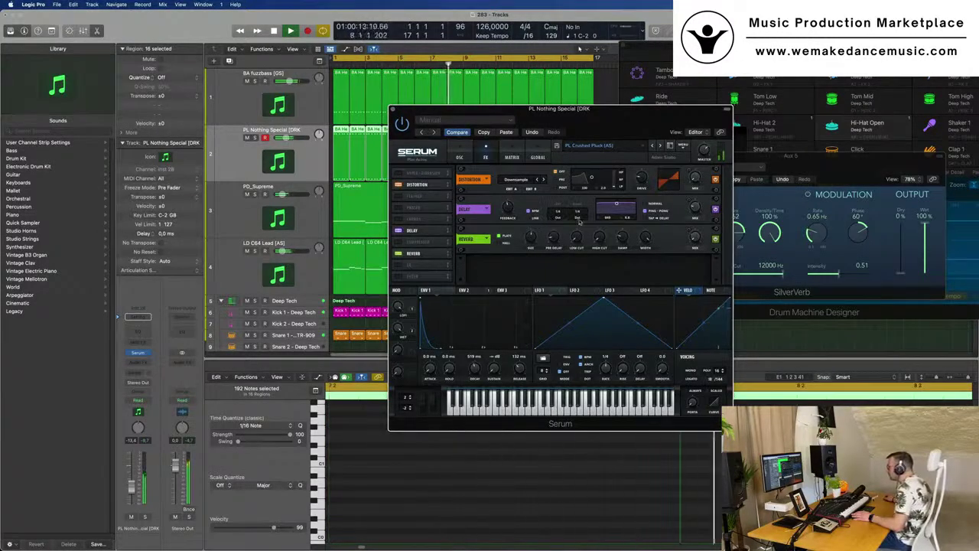
pyautogui.moveTo(670, 114); pyautogui.dragTo(560, 105)
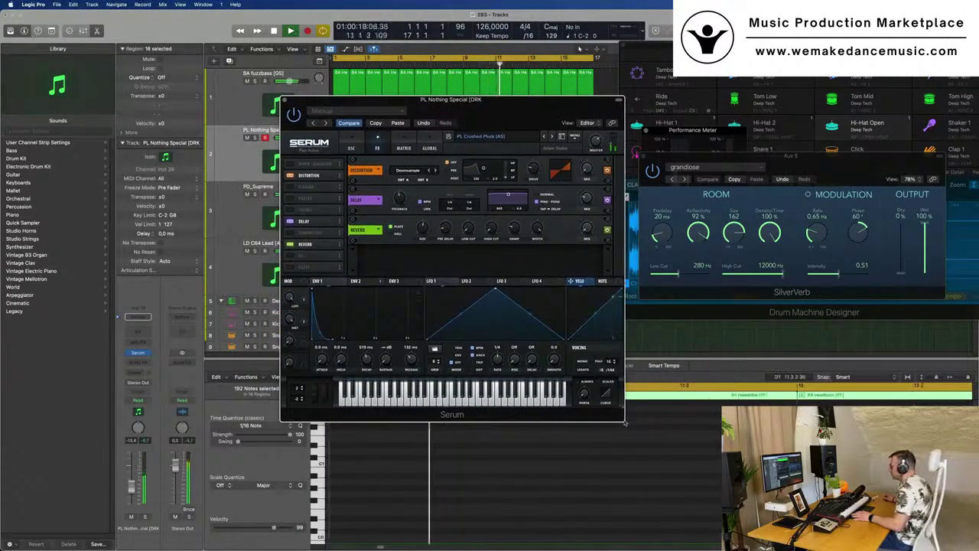
pyautogui.moveTo(629, 414); pyautogui.dragTo(722, 503)
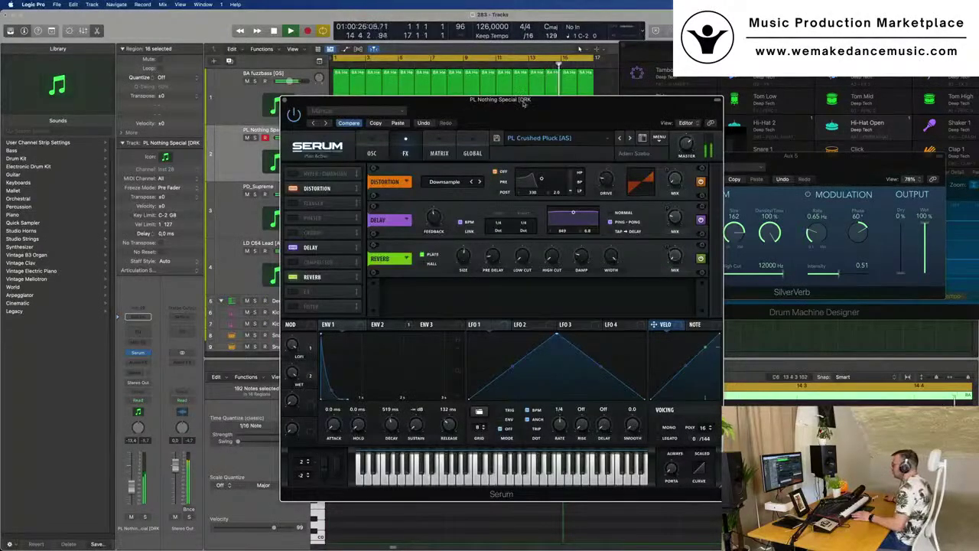
# Lower the delay feedback for PL Crushed Pluck, reduce the delay mix to about 4%, and close the Serum window.
pyautogui.moveTo(524, 104); pyautogui.dragTo(453, 63)
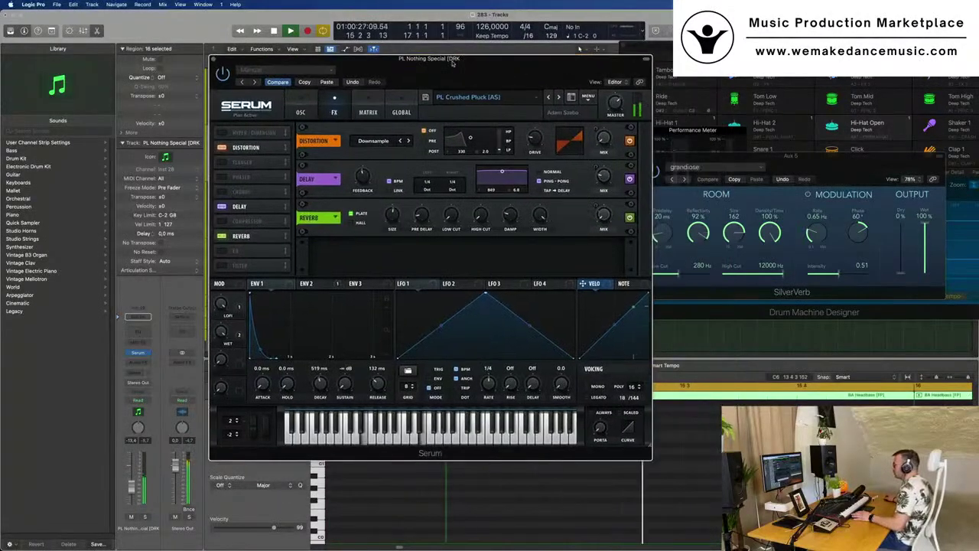
pyautogui.click(539, 182)
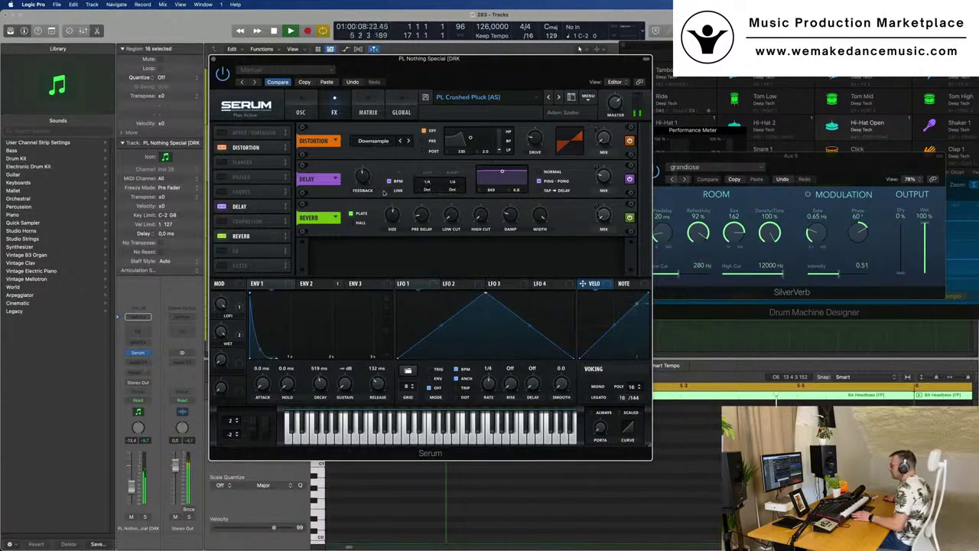
pyautogui.moveTo(362, 176); pyautogui.dragTo(363, 195)
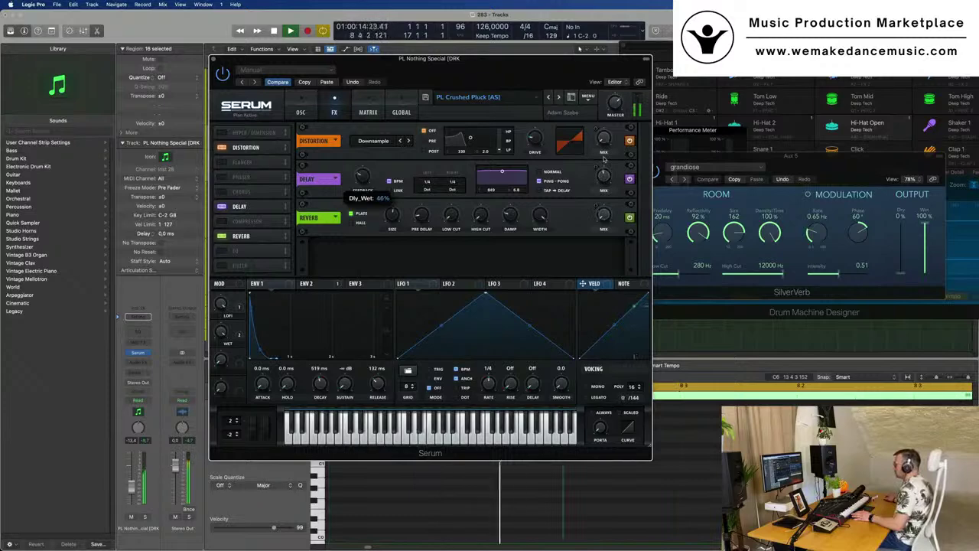
pyautogui.moveTo(604, 159); pyautogui.dragTo(605, 182)
pyautogui.moveTo(579, 54); pyautogui.dragTo(762, 60)
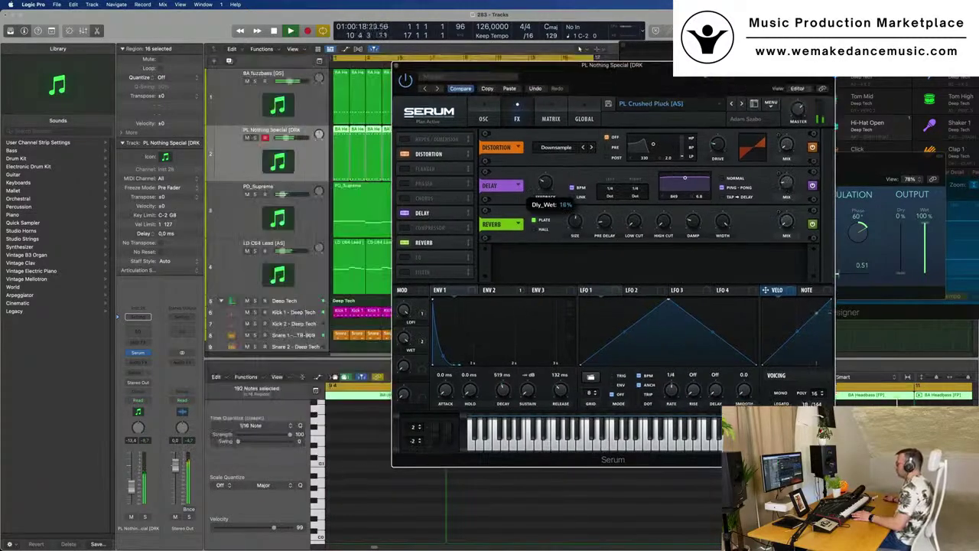
pyautogui.moveTo(787, 181)
pyautogui.mouseDown()
pyautogui.moveTo(786, 157)
pyautogui.moveTo(785, 186)
pyautogui.mouseUp()
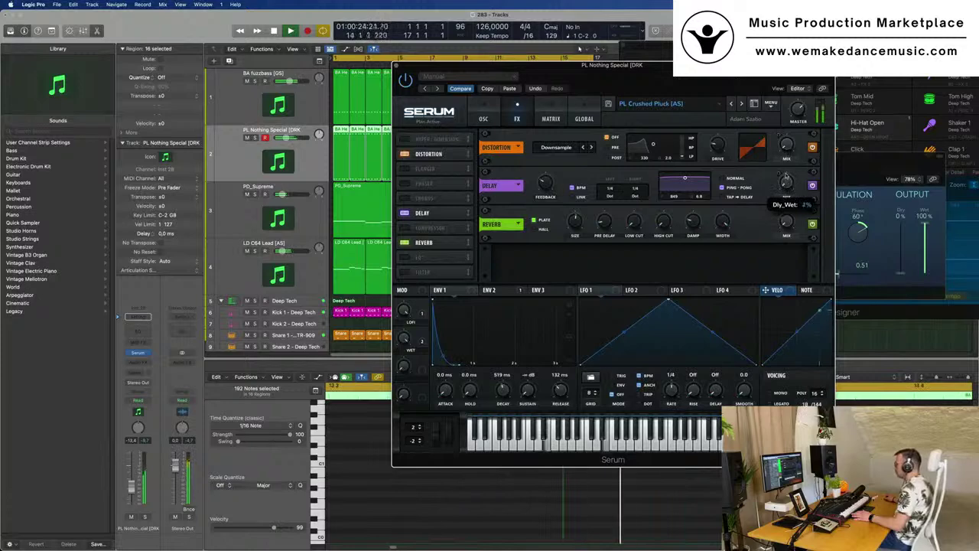
pyautogui.moveTo(785, 184); pyautogui.dragTo(787, 185)
pyautogui.moveTo(397, 68); pyautogui.dragTo(273, 90)
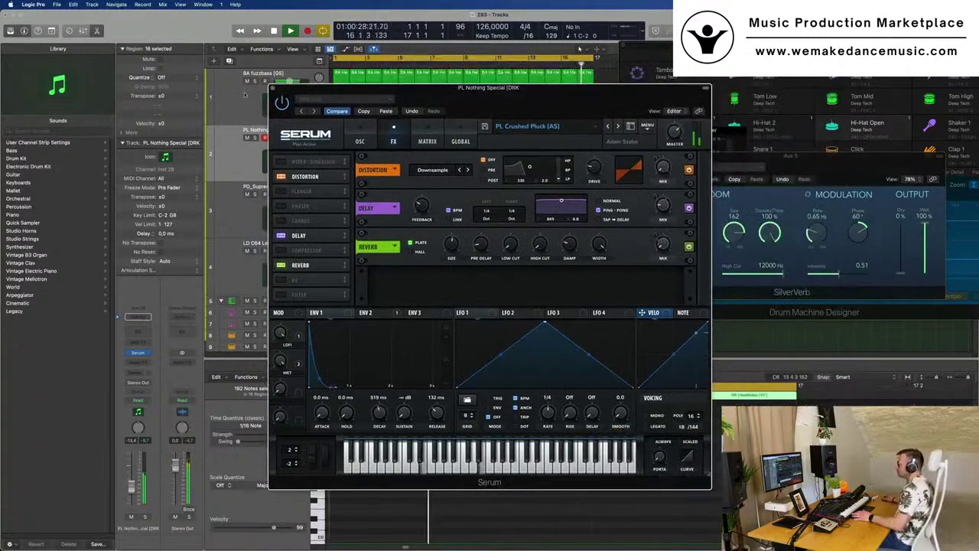
pyautogui.click(272, 88)
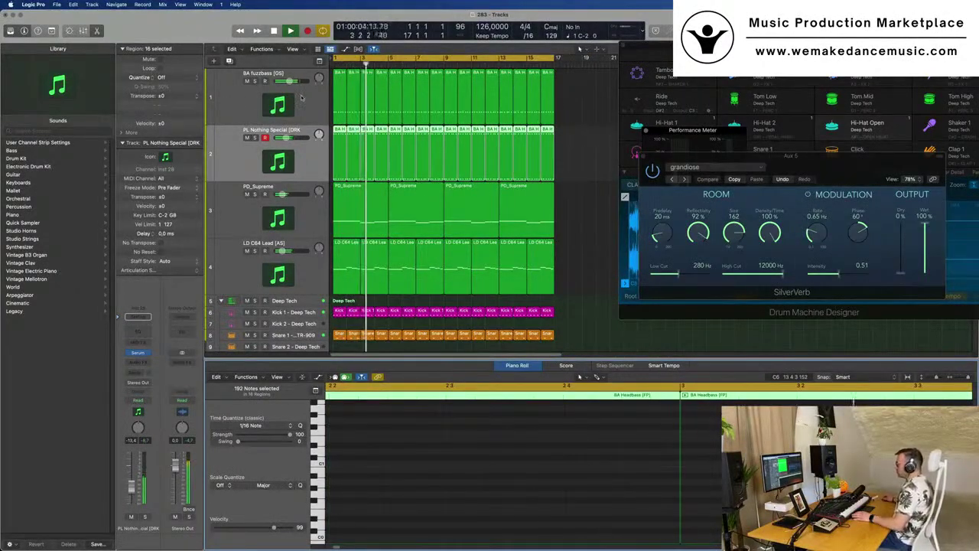
# Join the last four BA fuzzbass regions, bars 13 to 16, into one region and stop playback.
pyautogui.click(336, 85)
pyautogui.click(571, 97)
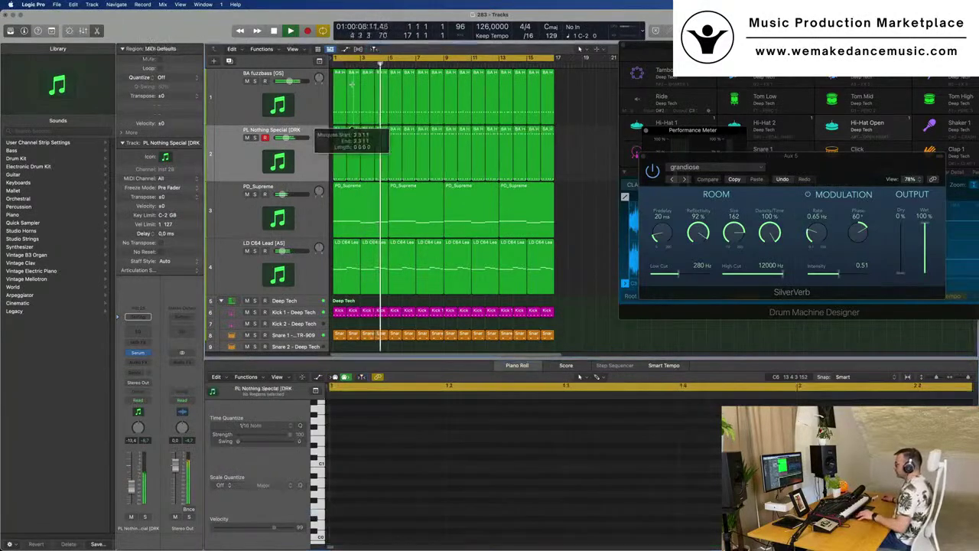
pyautogui.moveTo(572, 97); pyautogui.dragTo(506, 114)
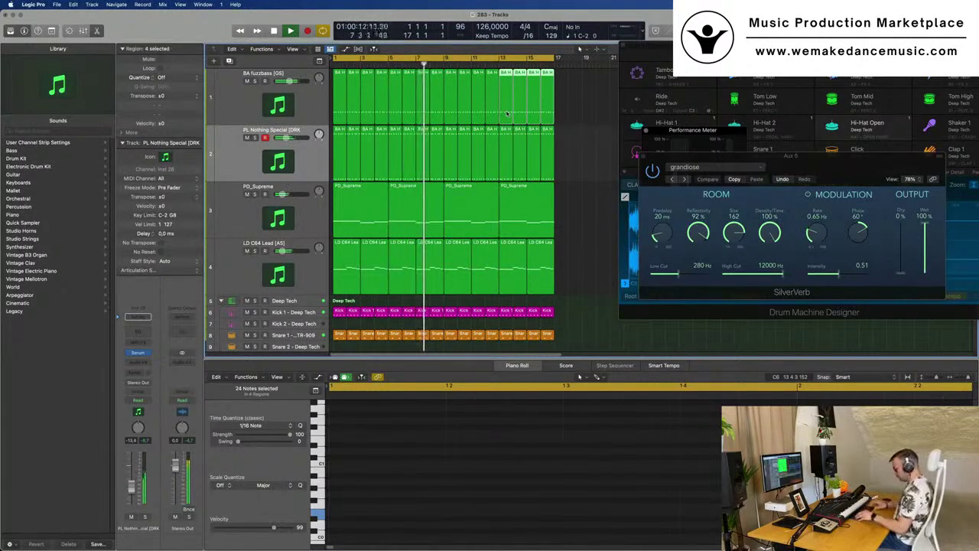
pyautogui.press('super+j')
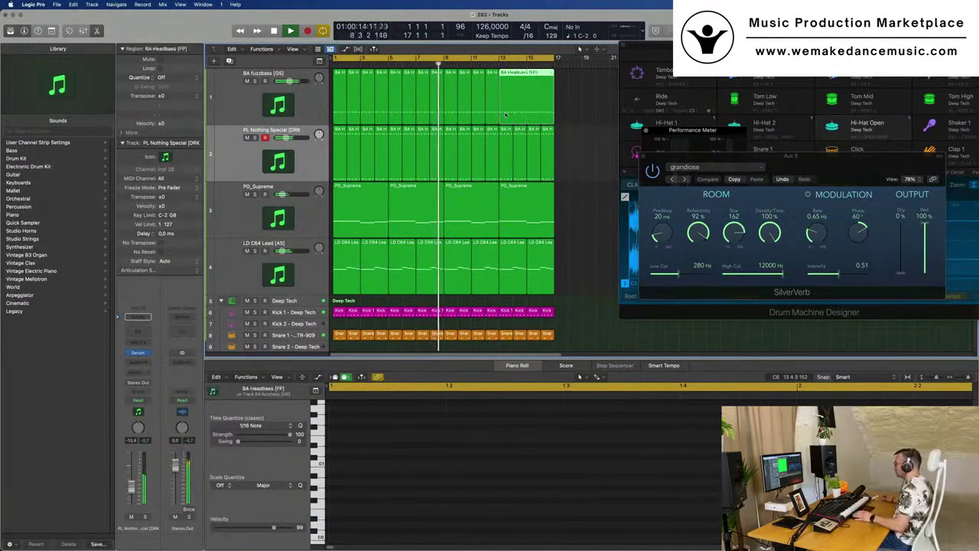
pyautogui.press('space')
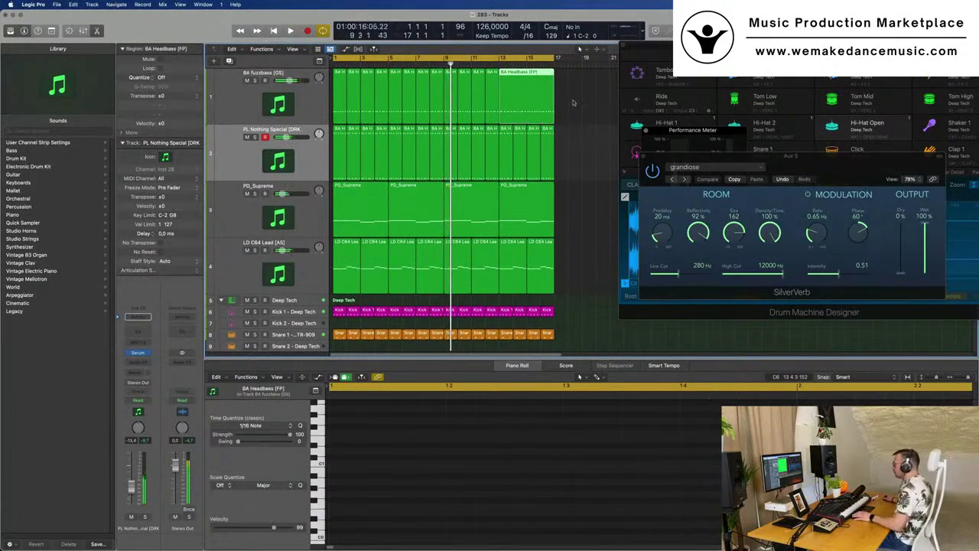
# Display the last bass, pluck and pad regions together in the Piano Roll, and move the PL Nothing Special track below PD_Supreme.
pyautogui.moveTo(581, 95); pyautogui.dragTo(504, 227)
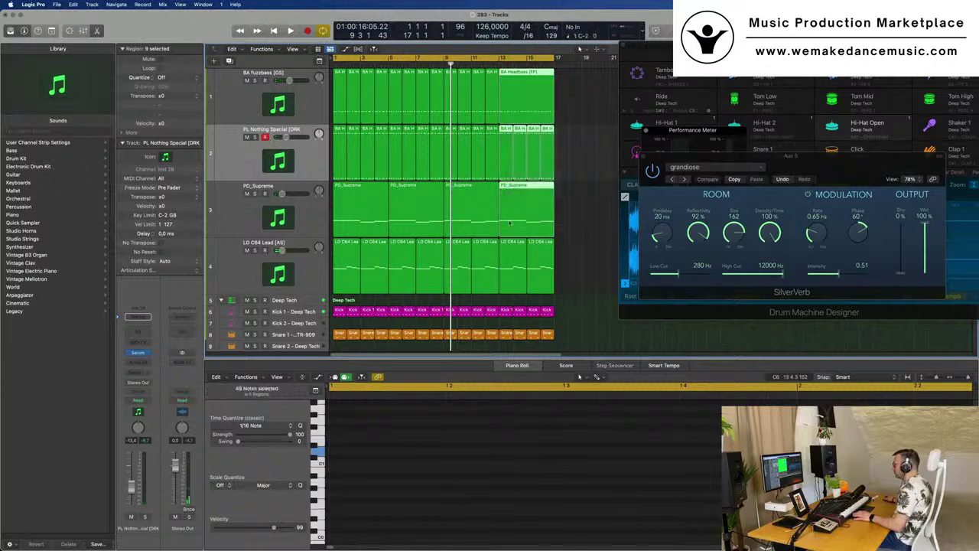
pyautogui.press('e')
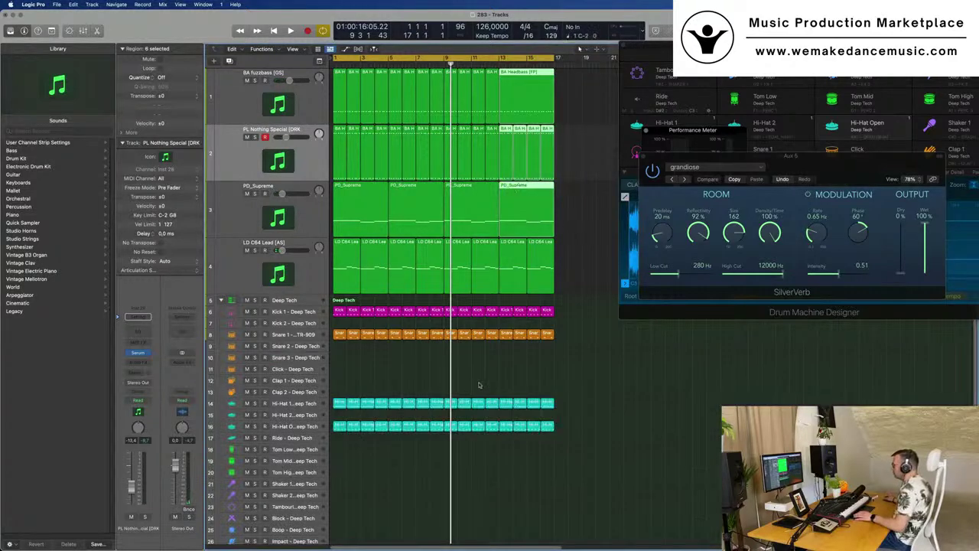
pyautogui.press('e')
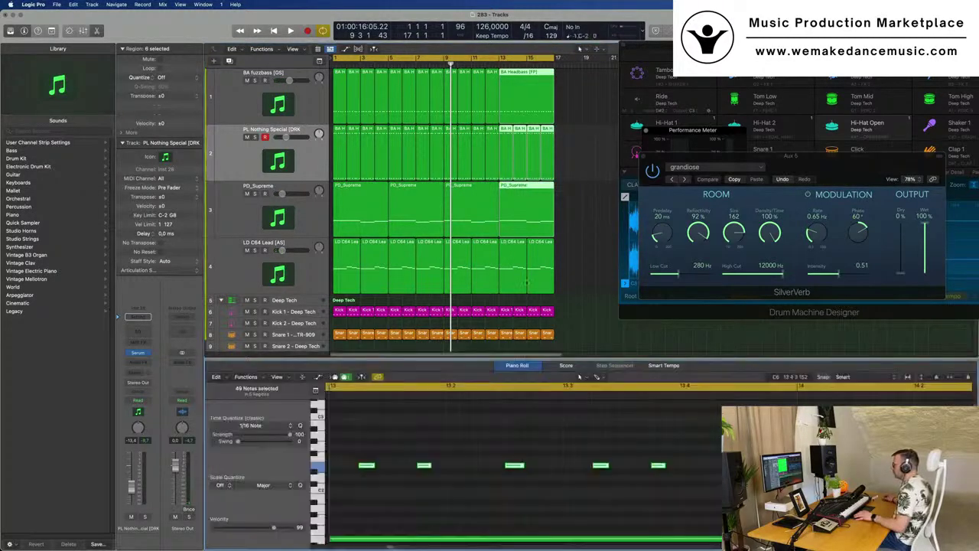
pyautogui.press('z')
pyautogui.scroll(-8, 497, 442)
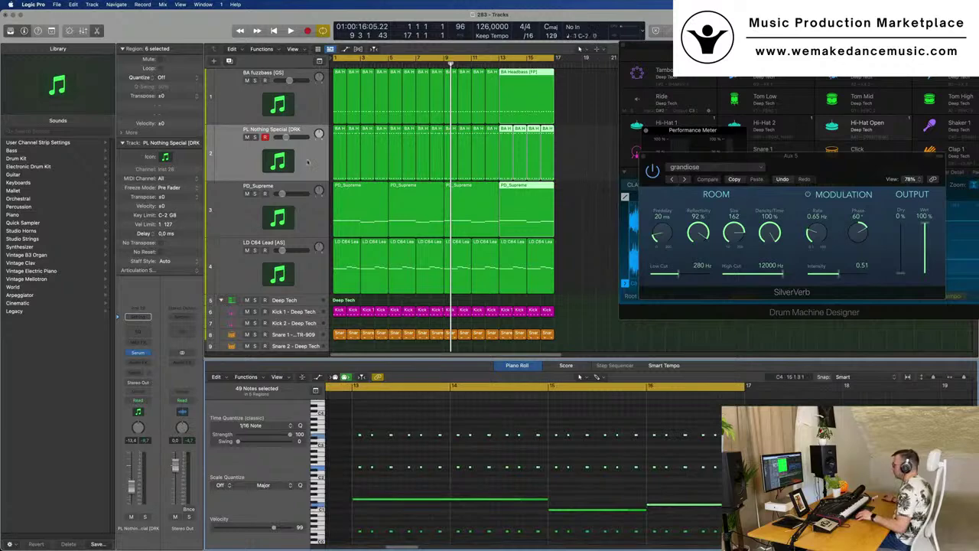
pyautogui.click(580, 146)
pyautogui.moveTo(304, 156); pyautogui.dragTo(300, 213)
# With the last bass and pad regions shown together, lower the bass notes in bars 15 and 16 to follow the pad notes.
pyautogui.moveTo(594, 93); pyautogui.dragTo(513, 156)
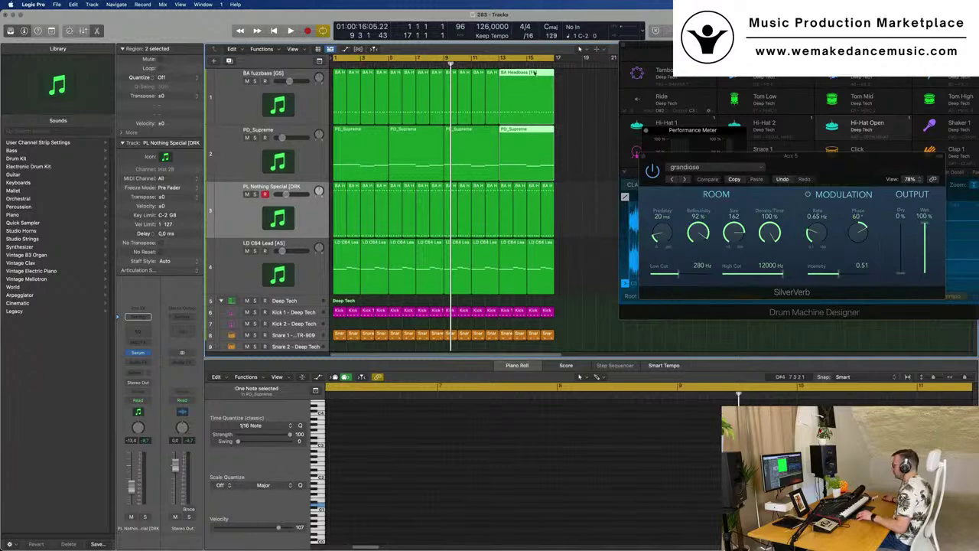
pyautogui.press('e')
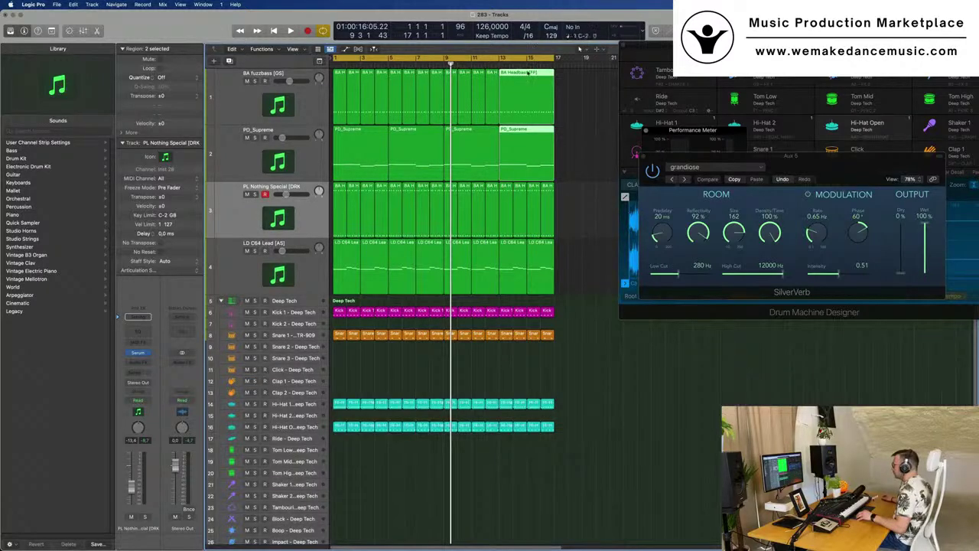
pyautogui.press('e')
pyautogui.press('z')
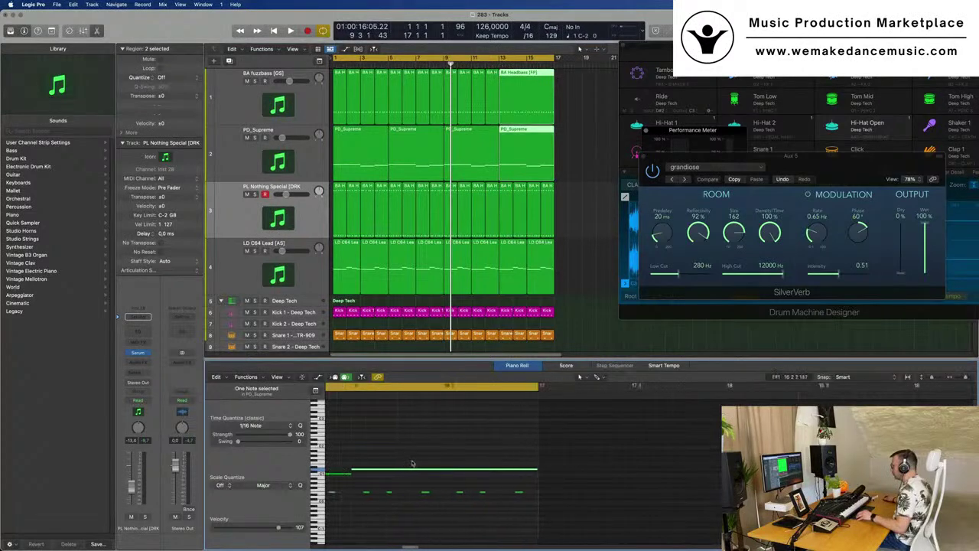
pyautogui.press('z')
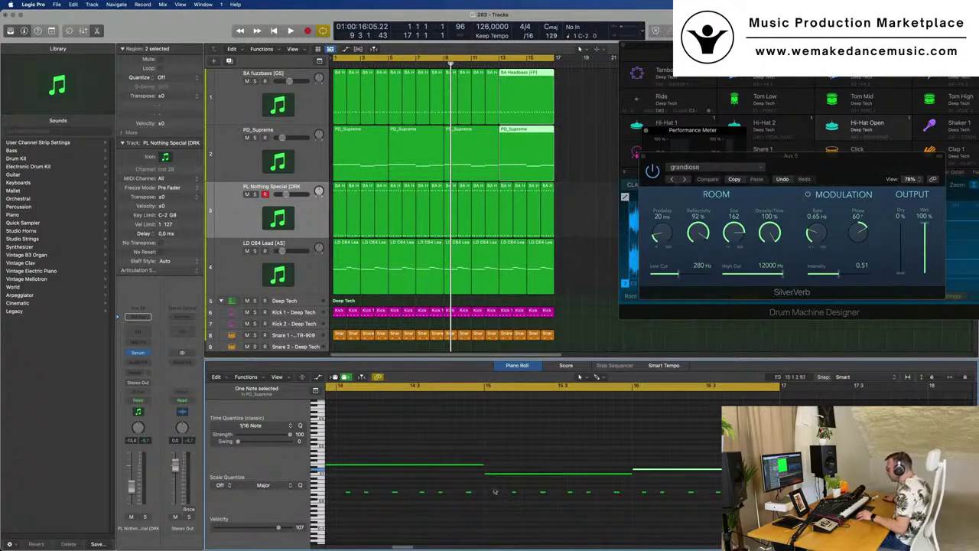
pyautogui.moveTo(492, 488); pyautogui.dragTo(624, 502)
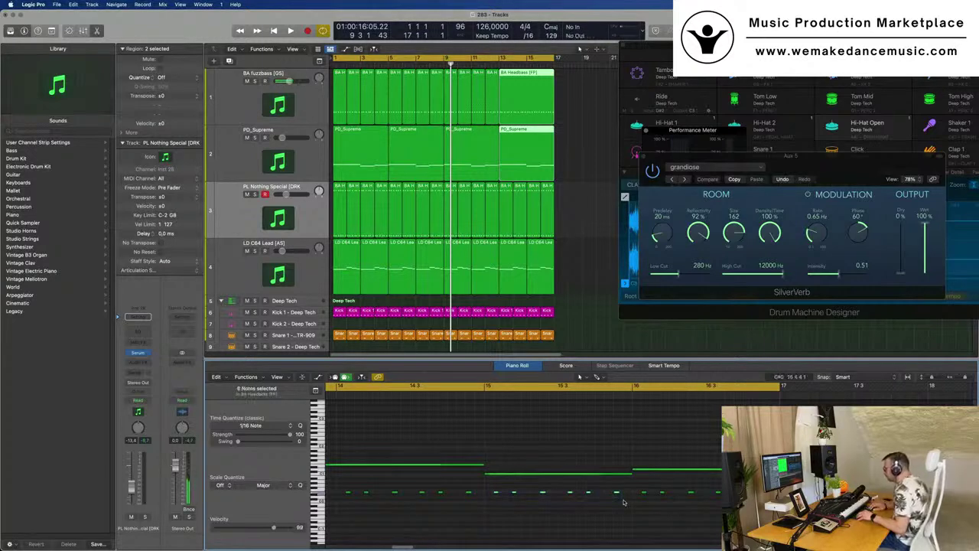
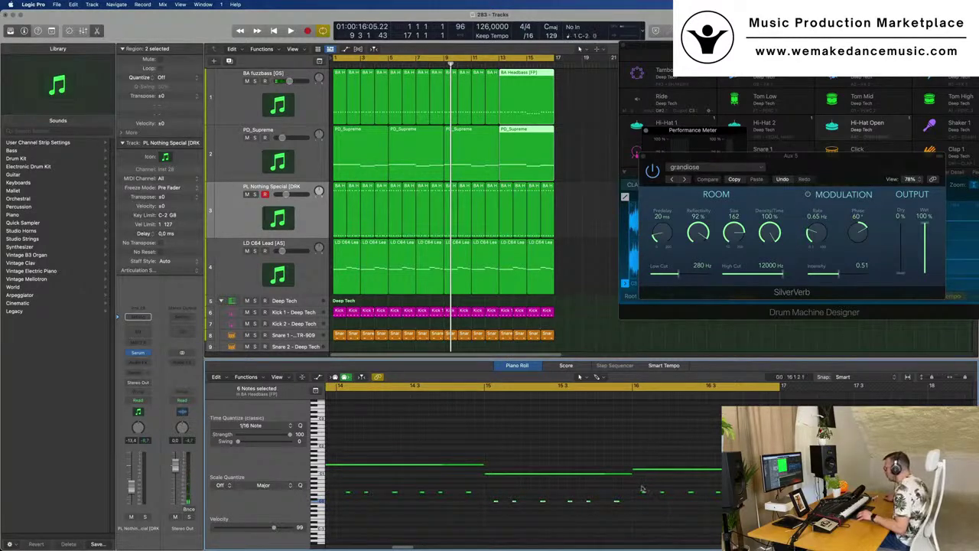
pyautogui.moveTo(781, 487); pyautogui.dragTo(777, 486)
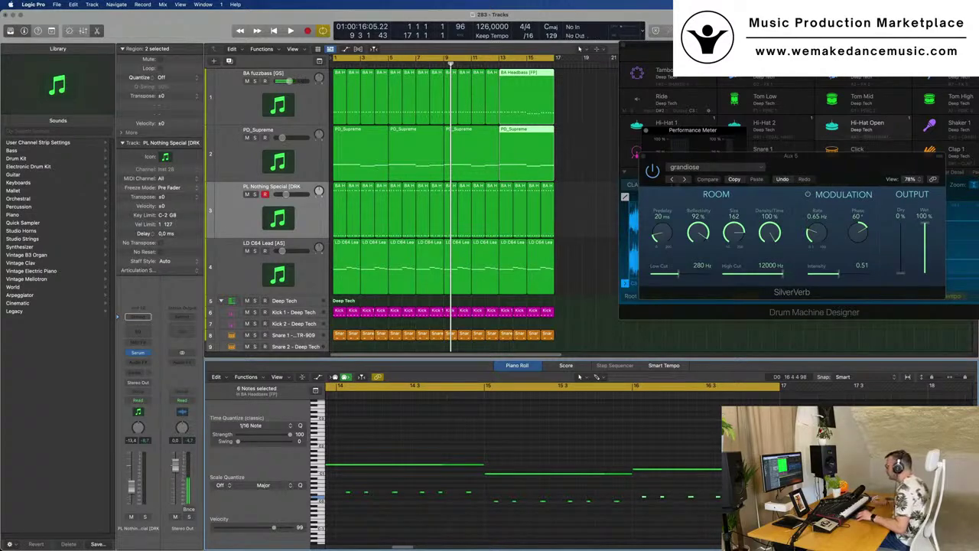
# Set the cycle range to bars 13 to 16 and play it to audition the edited bassline.
pyautogui.moveTo(501, 59); pyautogui.dragTo(554, 60)
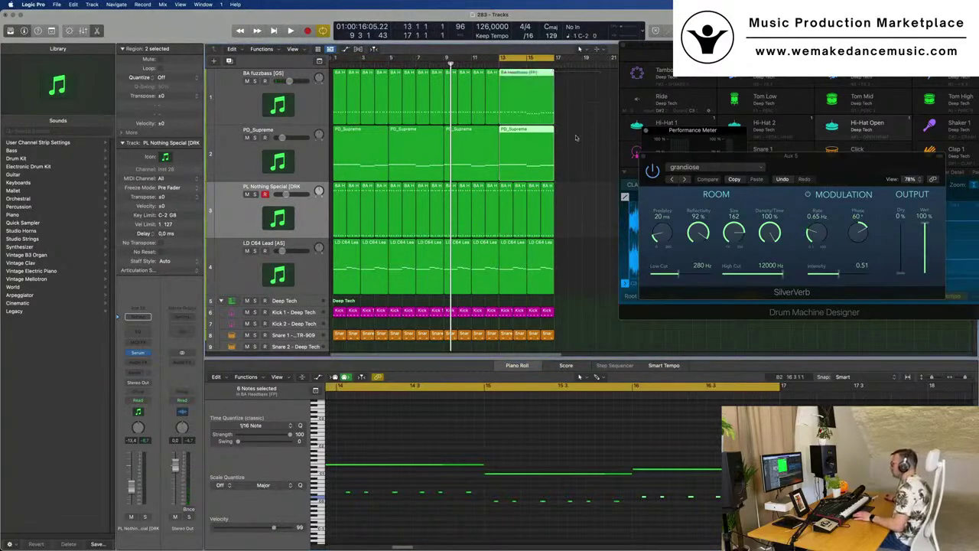
pyautogui.press('space')
pyautogui.keyDown('ctrl'); pyautogui.keyDown('alt'); pyautogui.click(578, 150); pyautogui.keyUp('alt'); pyautogui.keyUp('ctrl')
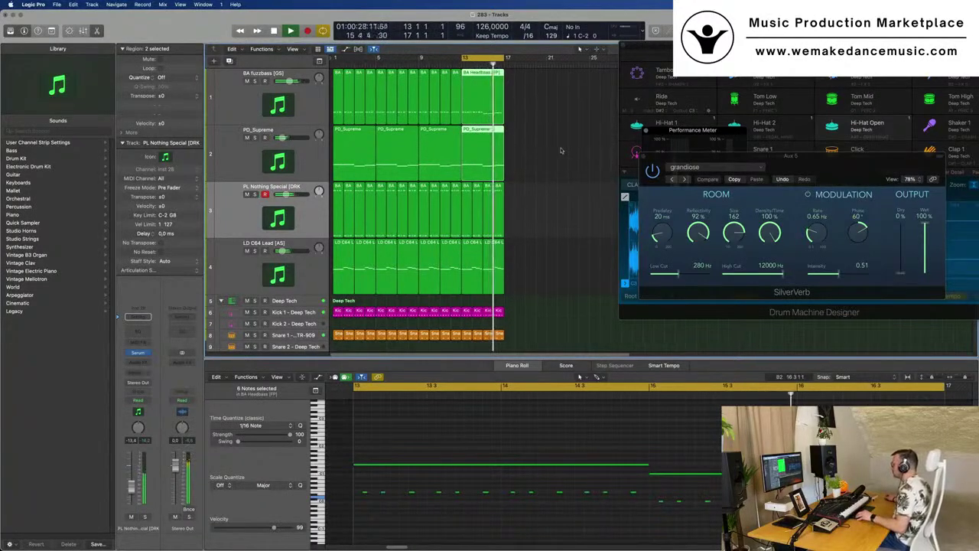
pyautogui.press('space')
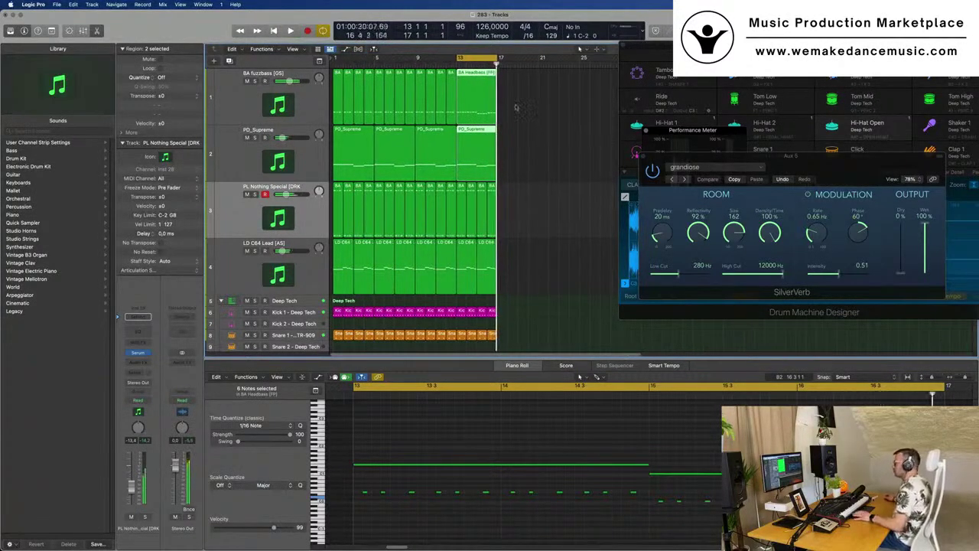
# Replace the BA fuzzbass regions in bars 1 to 12 with three copies of the joined four-bar region.
pyautogui.click(334, 90)
pyautogui.moveTo(341, 83); pyautogui.dragTo(439, 95)
pyautogui.click(449, 96)
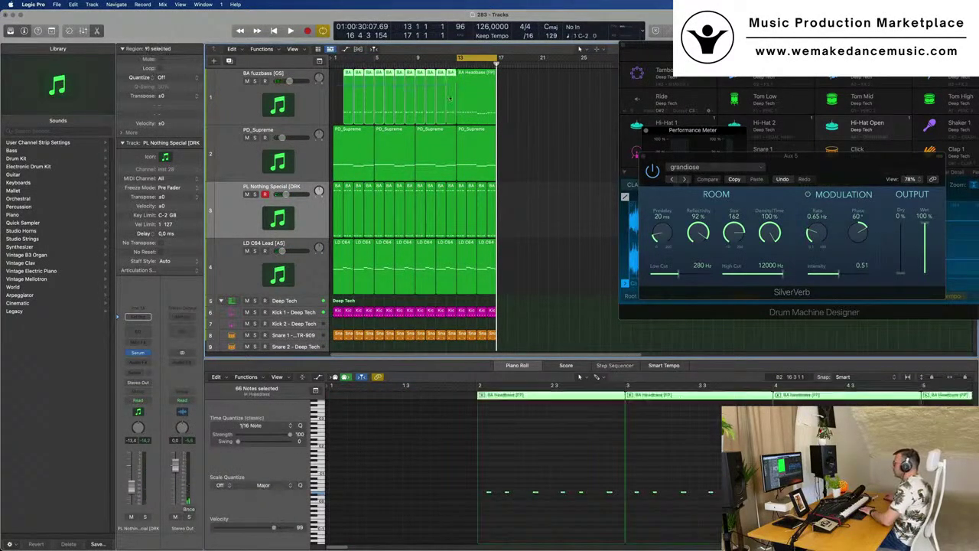
pyautogui.click(474, 74)
pyautogui.moveTo(332, 91)
pyautogui.mouseDown()
pyautogui.moveTo(440, 94)
pyautogui.moveTo(470, 78)
pyautogui.moveTo(345, 86)
pyautogui.mouseUp()
pyautogui.press('Delete')
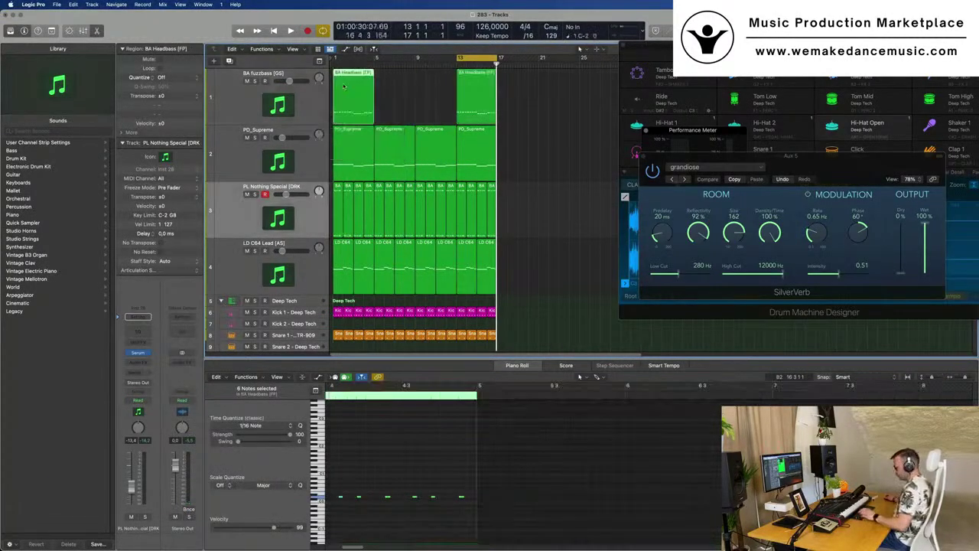
pyautogui.press('super+r')
pyautogui.press('super+r')
# Extend the cycle range back to bar 1, play the loop from the start and mute the LD C64 Lead track.
pyautogui.press('space')
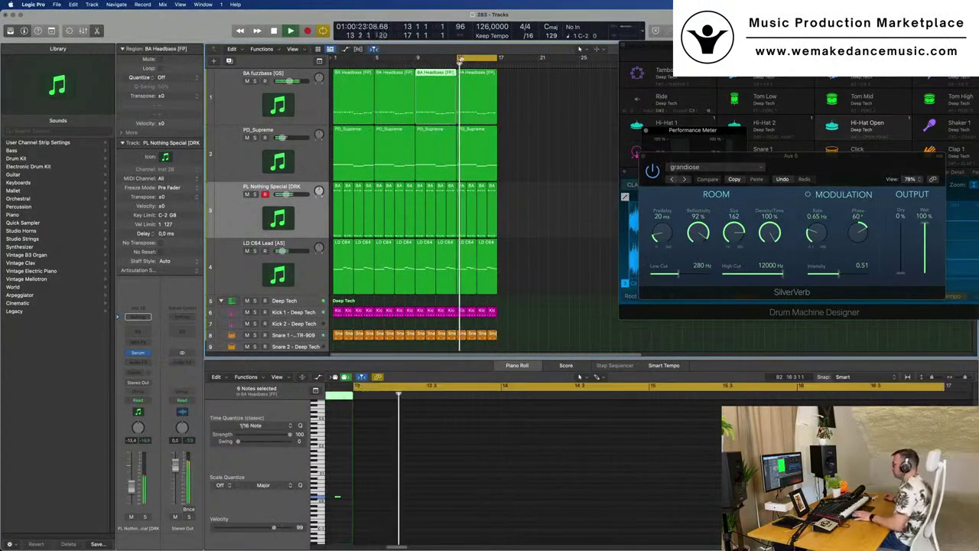
pyautogui.moveTo(457, 59); pyautogui.dragTo(334, 63)
pyautogui.press('Return')
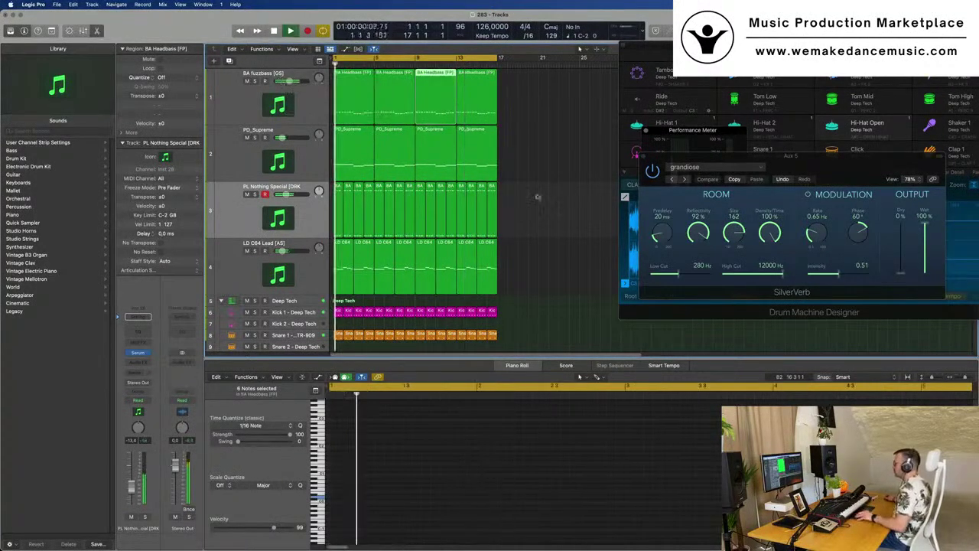
pyautogui.press('super+Left')
pyautogui.click(247, 251)
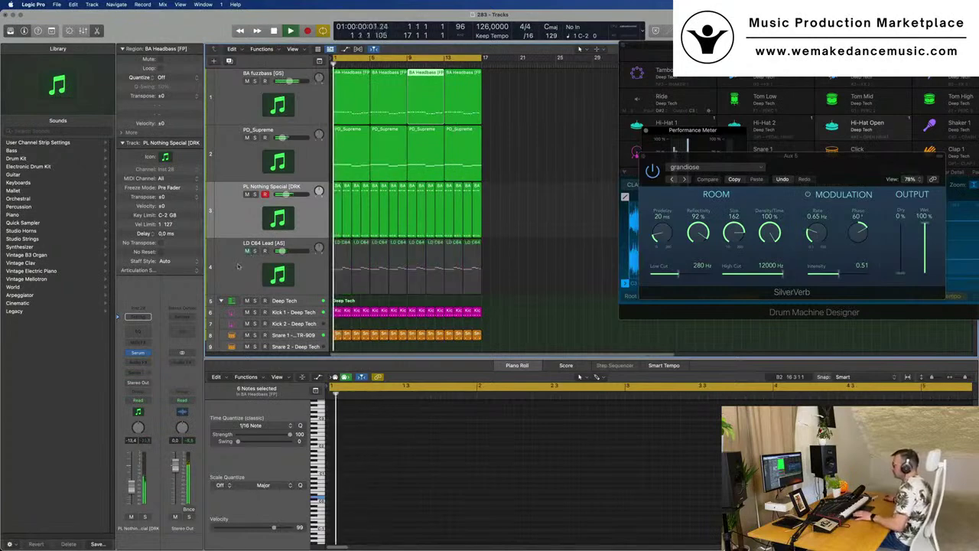
pyautogui.press('super+Left')
pyautogui.press('super+Up')
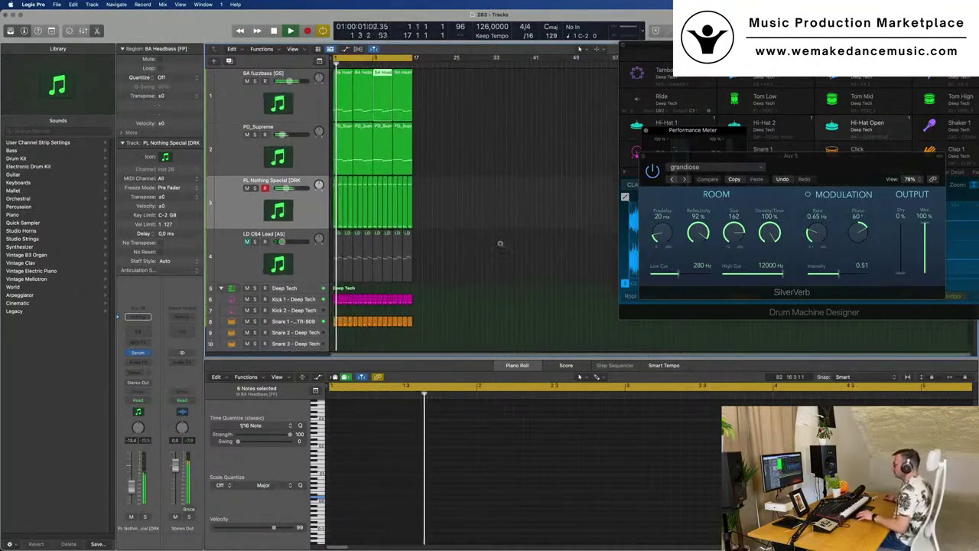
pyautogui.press('super+Up')
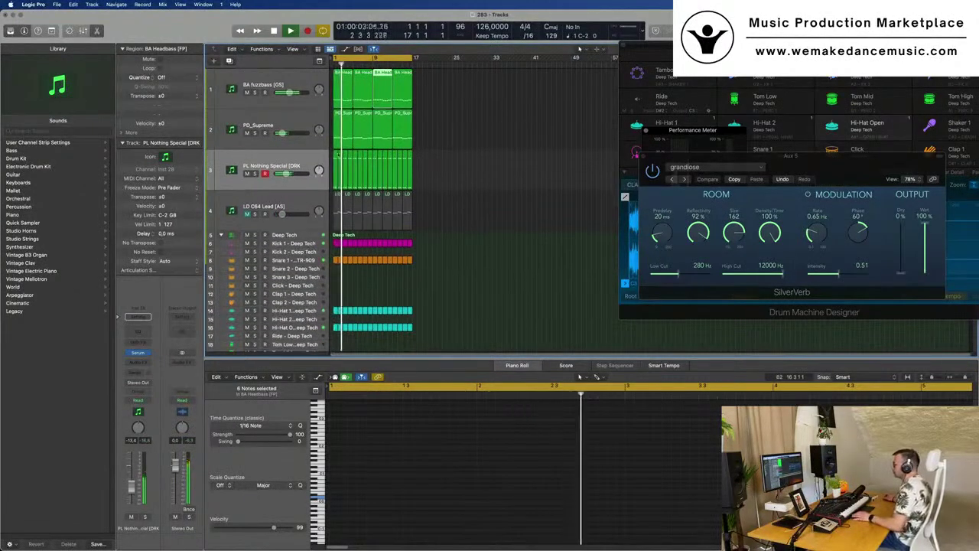
# Lower the PL Nothing Special track's volume to about -22 dB and reduce the filter cutoff in its Serum instance.
pyautogui.click(267, 163)
pyautogui.press('space')
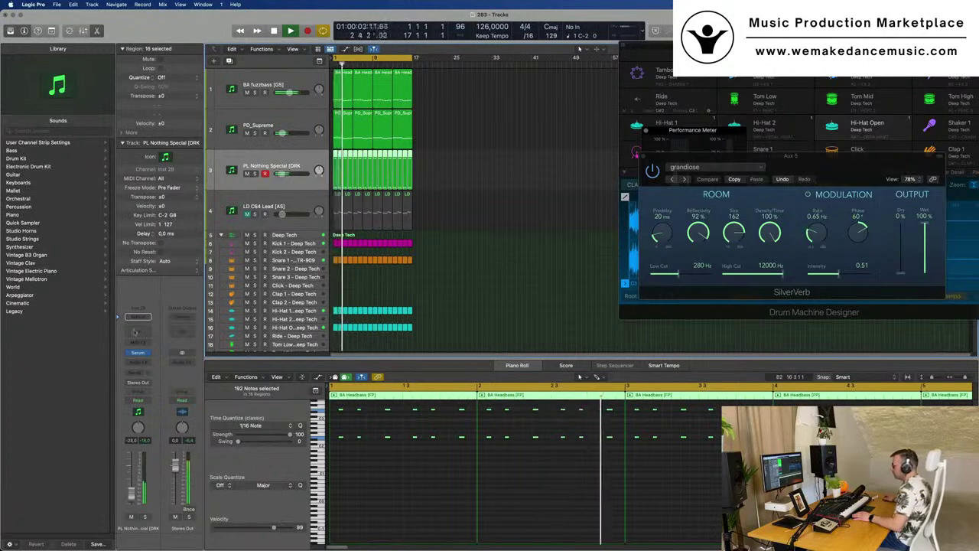
pyautogui.click(138, 353)
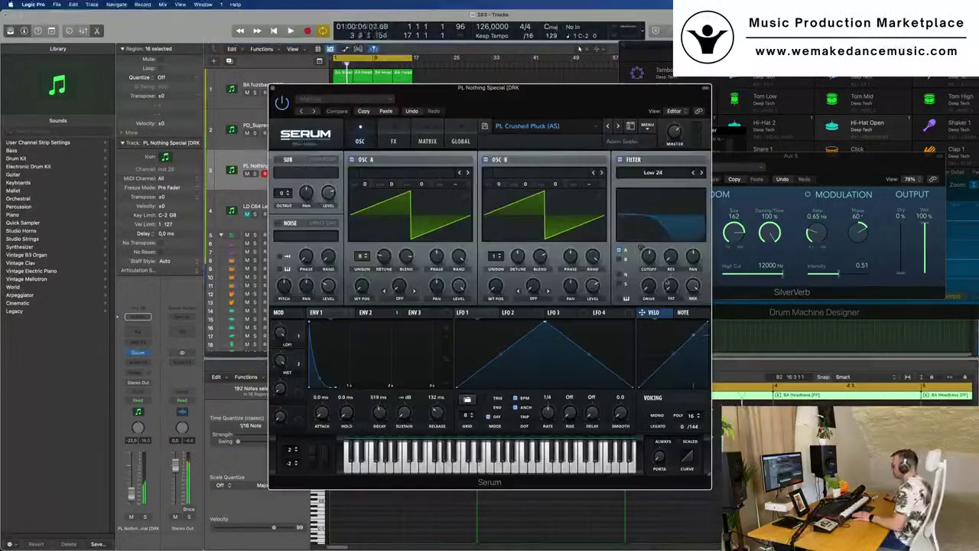
pyautogui.moveTo(650, 257); pyautogui.dragTo(651, 291)
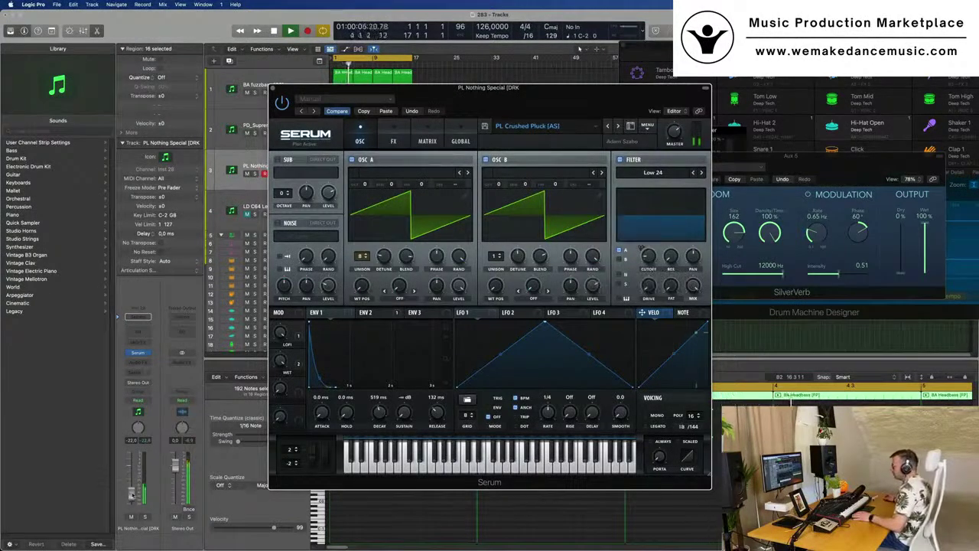
# Raise the PL Nothing Special track's volume to about -13.4 dB and fine-tune the low filter cutoff in its Serum instance during playback.
pyautogui.click(133, 487)
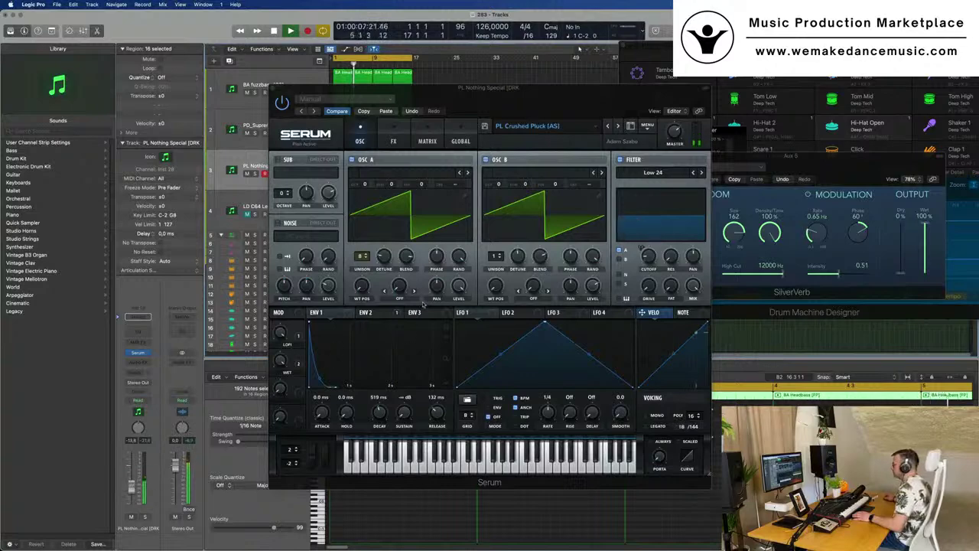
pyautogui.moveTo(648, 260); pyautogui.dragTo(649, 285)
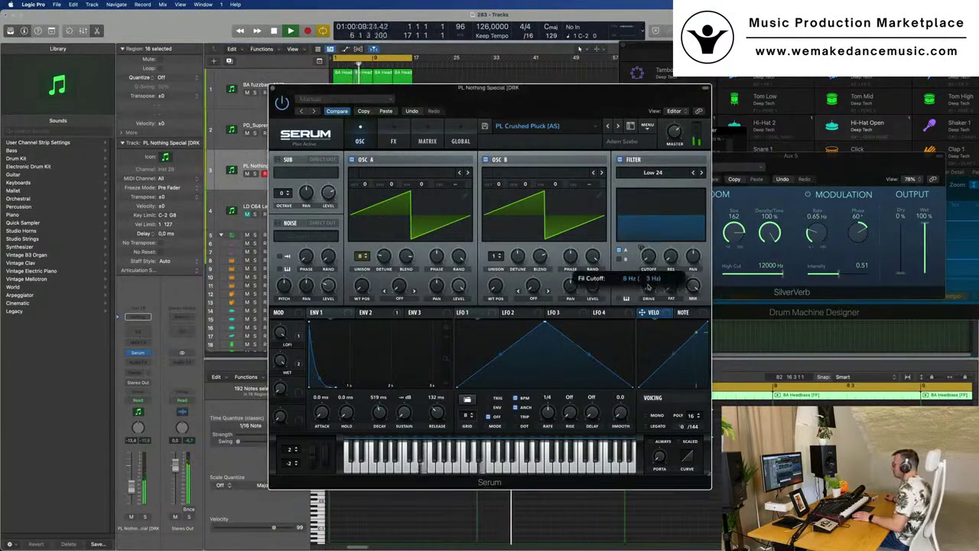
pyautogui.moveTo(650, 233); pyautogui.dragTo(654, 223)
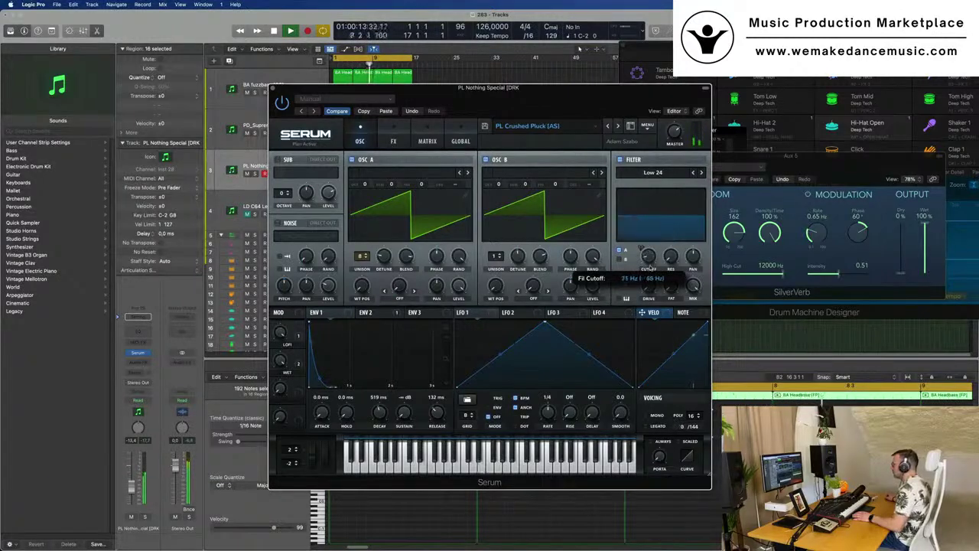
pyautogui.moveTo(649, 249)
pyautogui.mouseDown()
pyautogui.moveTo(651, 234)
pyautogui.moveTo(651, 286)
pyautogui.moveTo(652, 252)
pyautogui.mouseUp()
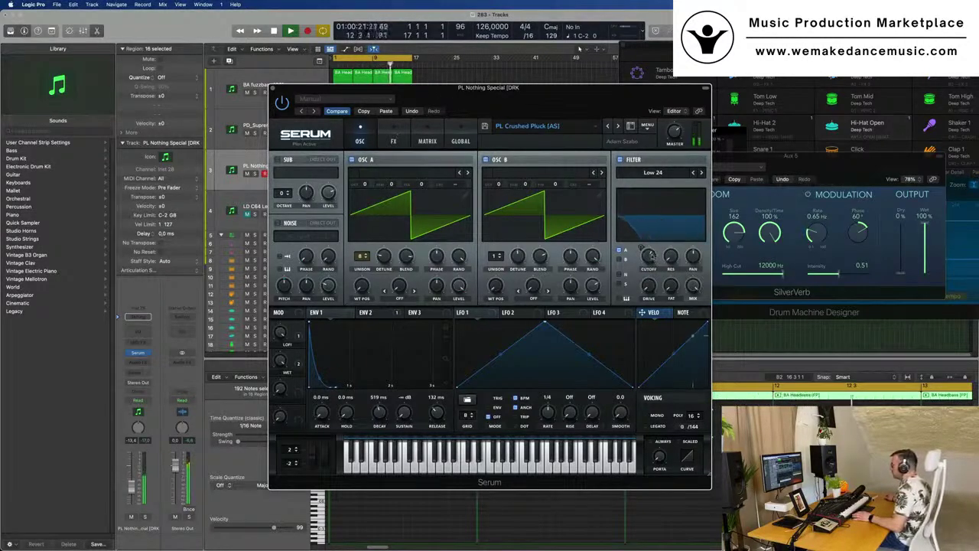
pyautogui.moveTo(652, 268)
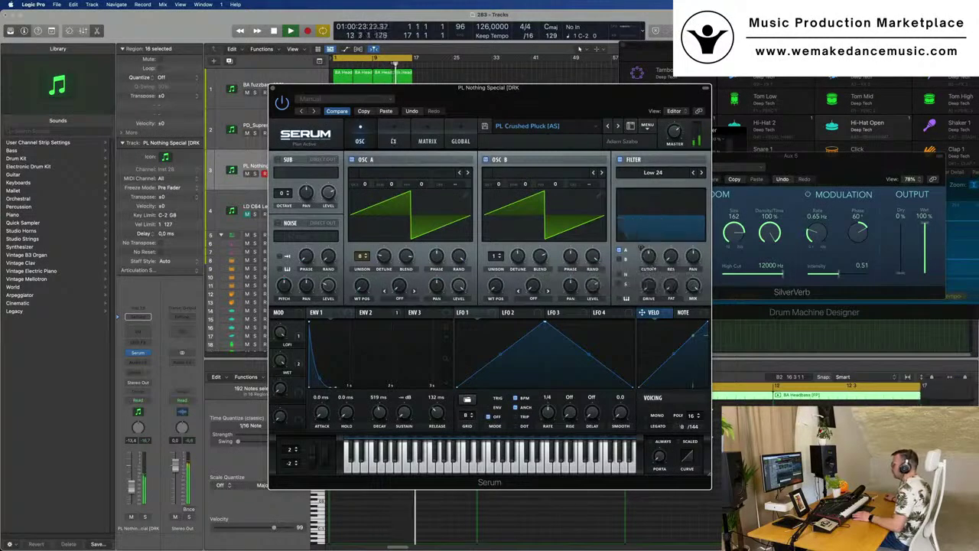
# Enable the MG Low 6 filter effect in the pluck's Serum instance and adjust its cutoff by ear.
pyautogui.click(393, 140)
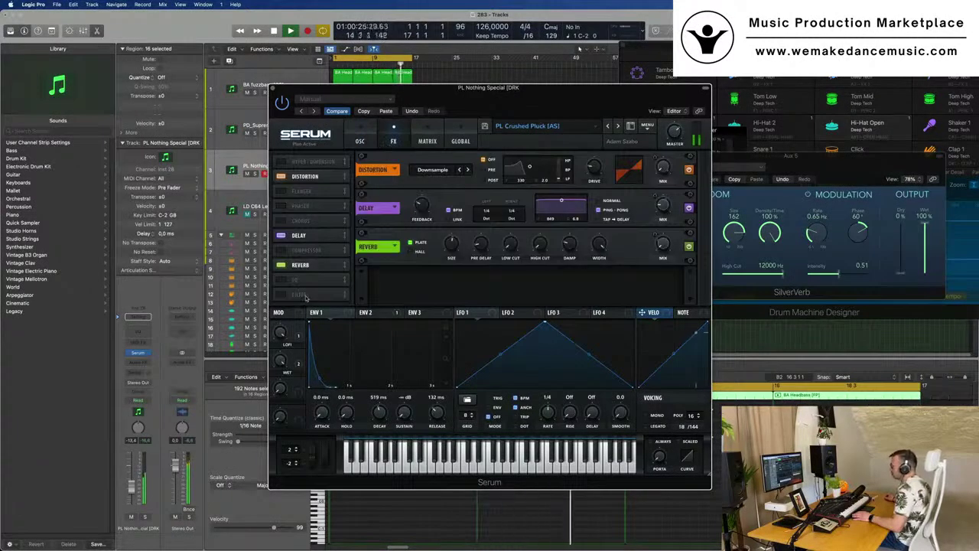
pyautogui.click(281, 295)
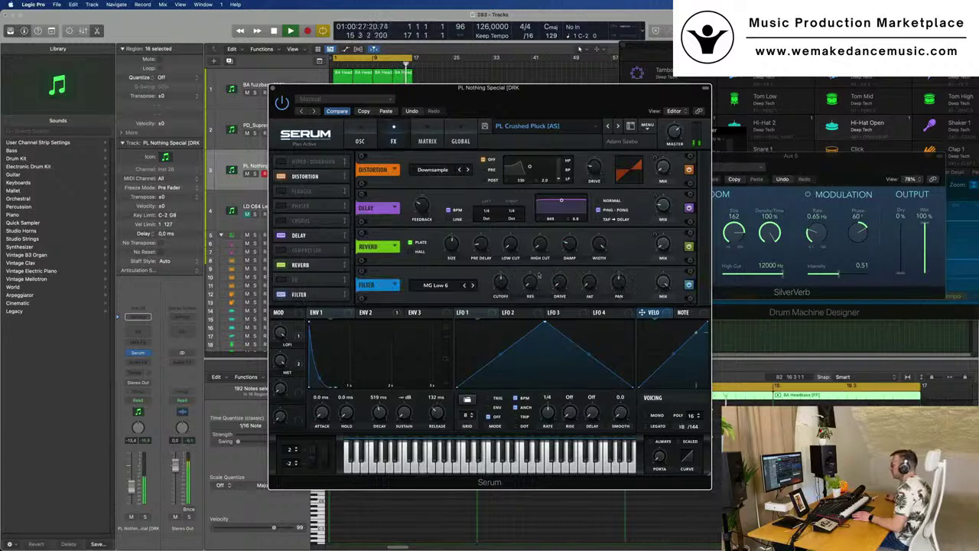
pyautogui.moveTo(499, 282); pyautogui.dragTo(503, 236)
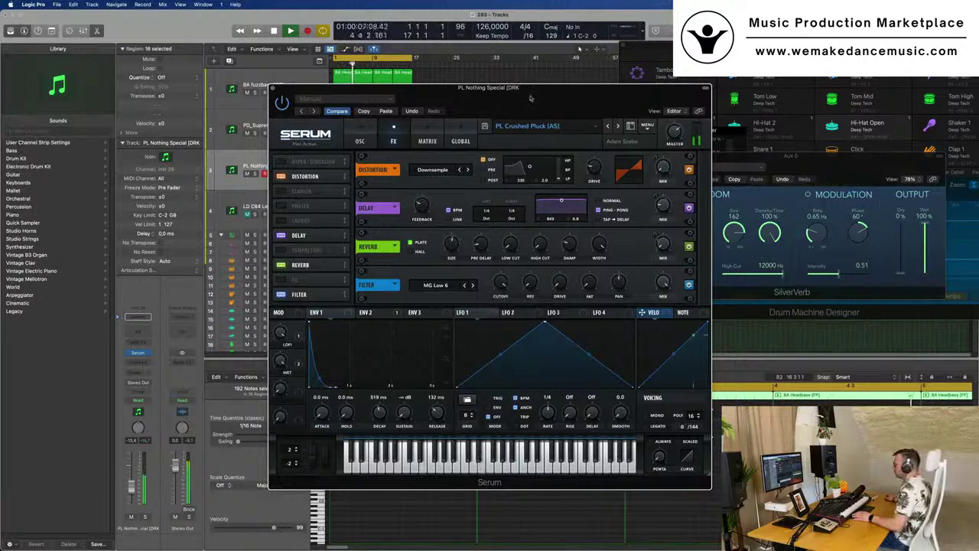
pyautogui.moveTo(530, 89); pyautogui.dragTo(661, 99)
pyautogui.moveTo(634, 293); pyautogui.dragTo(636, 320)
pyautogui.moveTo(694, 115); pyautogui.dragTo(749, 144)
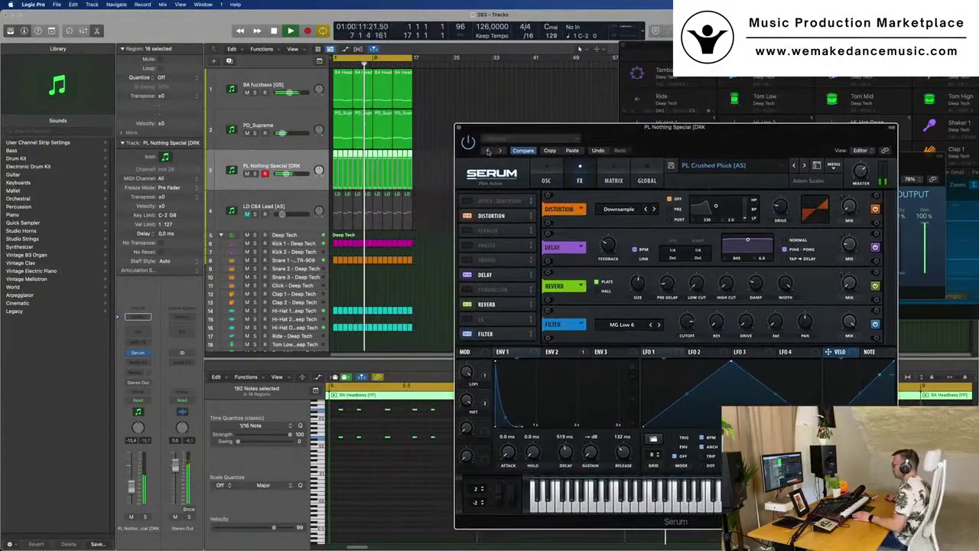
# Compare the pluck with Serum's delay off and on, set the delay mix to about 12%, and close the plug-in.
pyautogui.click(517, 269)
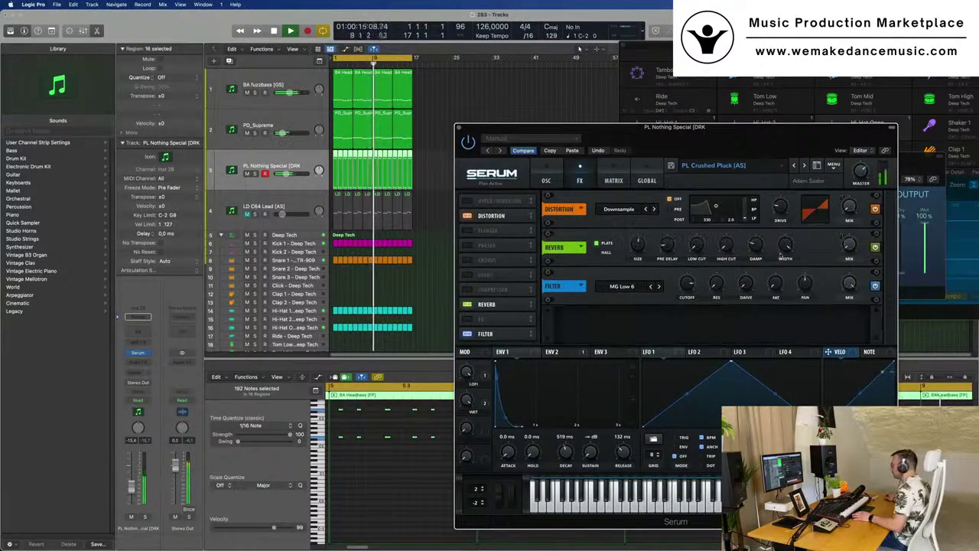
pyautogui.click(517, 273)
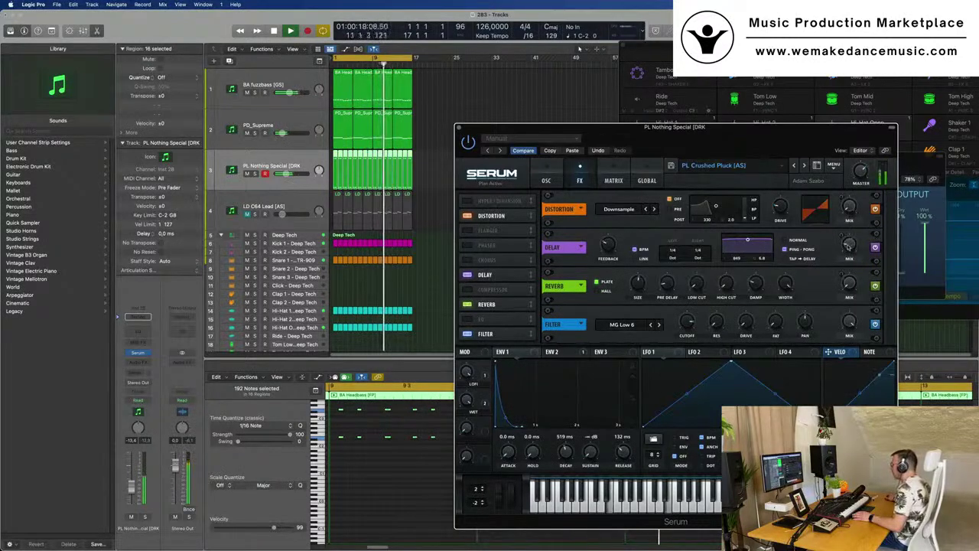
pyautogui.moveTo(849, 245); pyautogui.dragTo(849, 241)
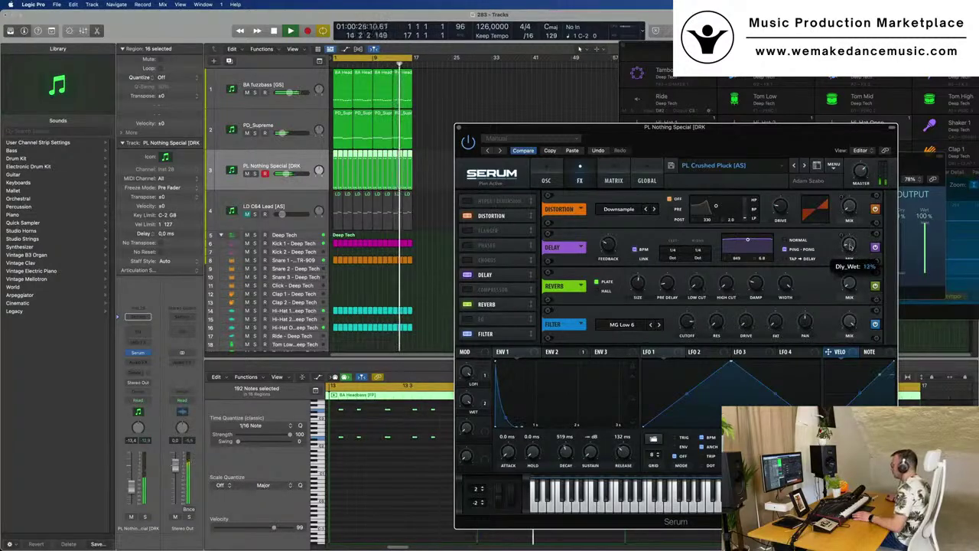
pyautogui.moveTo(511, 129); pyautogui.dragTo(372, 129)
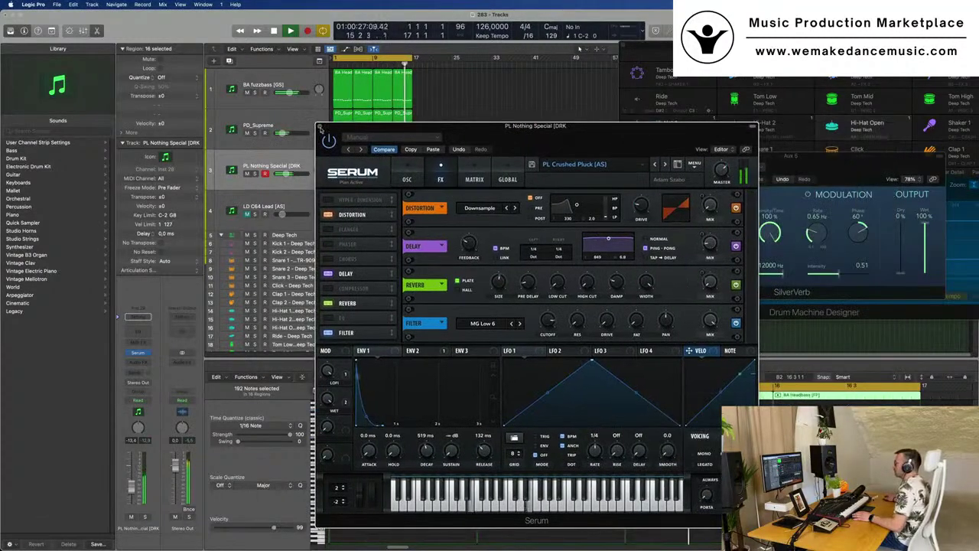
pyautogui.press('super+w')
# Mute and unmute the PL Nothing Special track to compare, and lower its volume to about -16.2 dB.
pyautogui.click(247, 174)
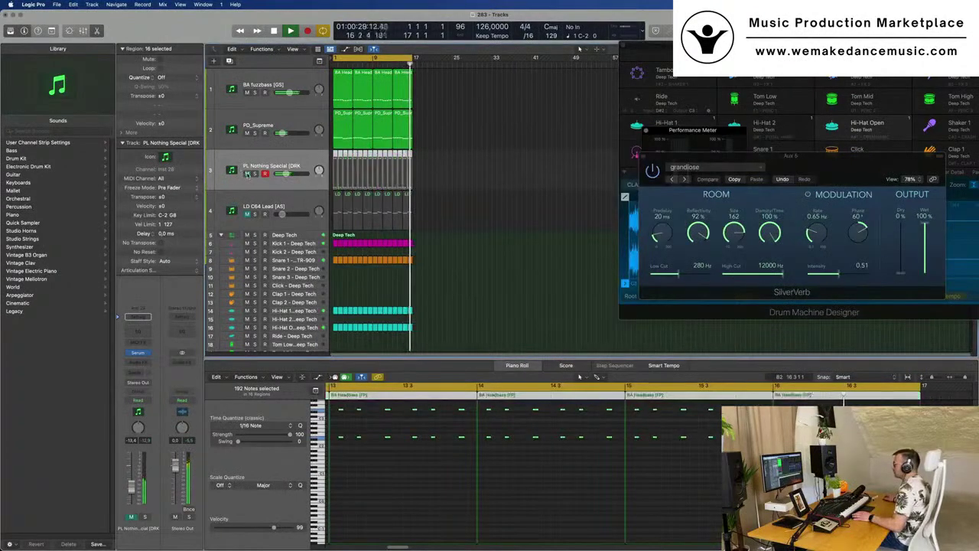
pyautogui.click(247, 173)
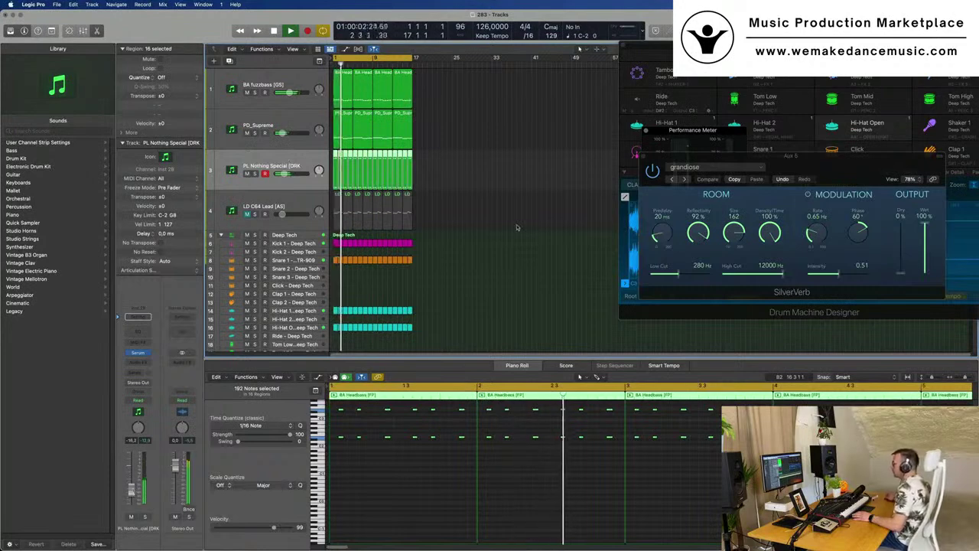
pyautogui.scroll(-2, 463, 275)
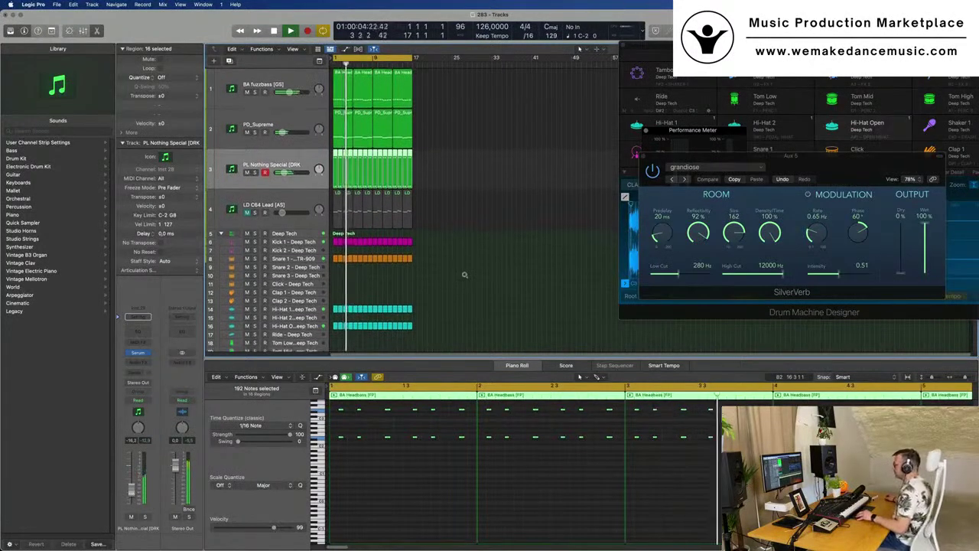
pyautogui.scroll(-2, 465, 275)
pyautogui.scroll(1, 478, 265)
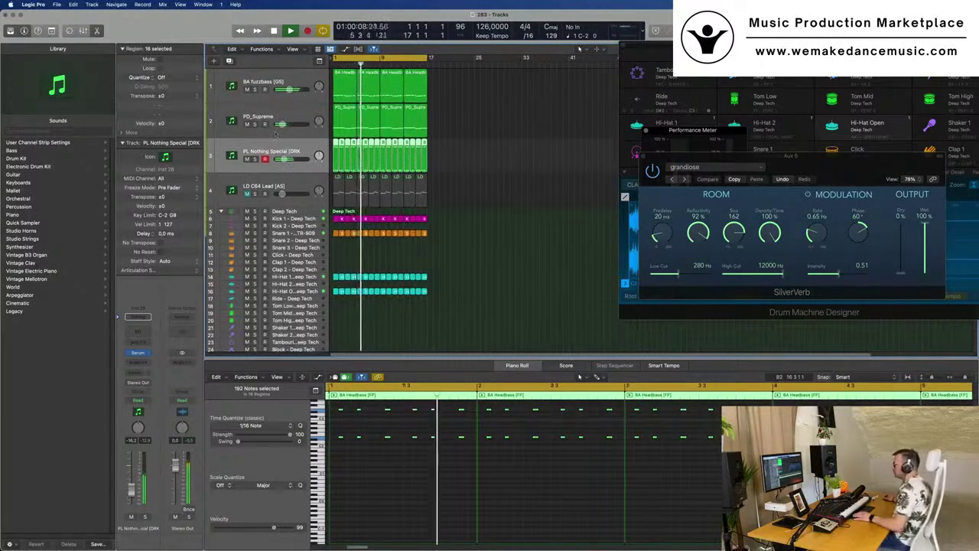
# Duplicate the PL Nothing Special track with its settings, stop playback, and move its bar 1 region onto the new track.
pyautogui.press('super+d')
pyautogui.press('space')
pyautogui.click(337, 163)
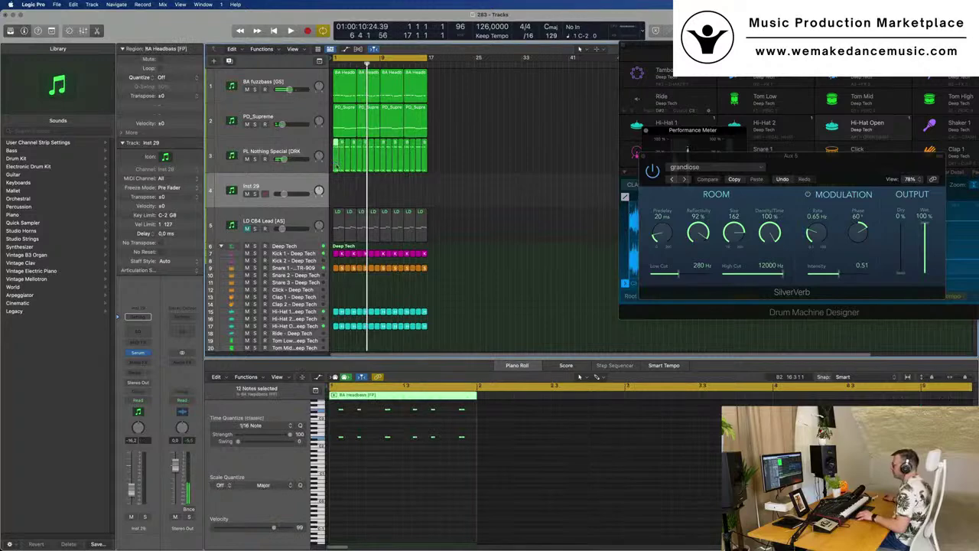
pyautogui.moveTo(335, 167); pyautogui.dragTo(336, 199)
# Delete all notes in the new track's region except the first octave pair, and select the remaining two notes.
pyautogui.scroll(3, 363, 425)
pyautogui.moveTo(355, 423); pyautogui.dragTo(490, 487)
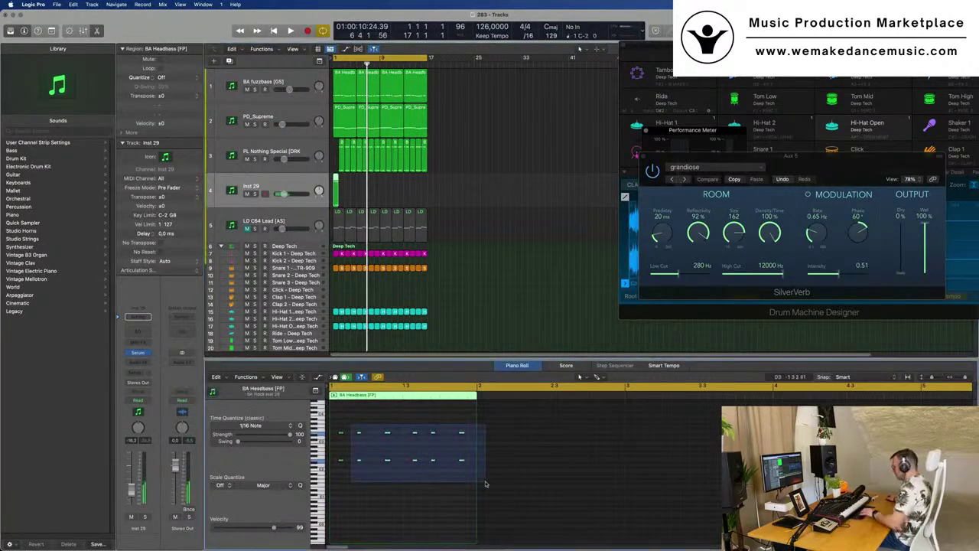
pyautogui.press('Delete')
pyautogui.scroll(3, 386, 442)
pyautogui.moveTo(378, 424); pyautogui.dragTo(346, 489)
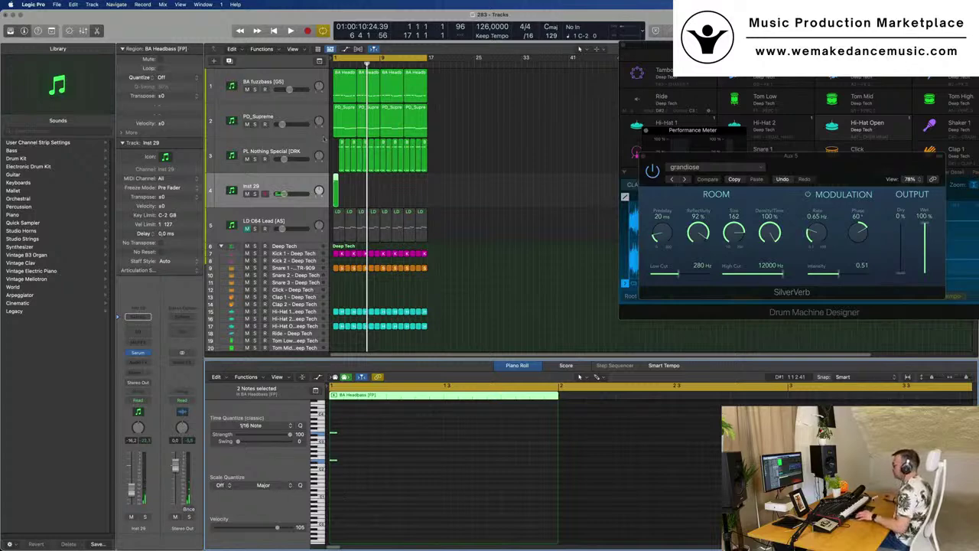
# Refill bar 1 of the PL Nothing Special track with a copy of its bar 2 region, and reselect the Inst 29 region.
pyautogui.moveTo(342, 143); pyautogui.dragTo(342, 146)
pyautogui.click(350, 192)
pyautogui.click(336, 186)
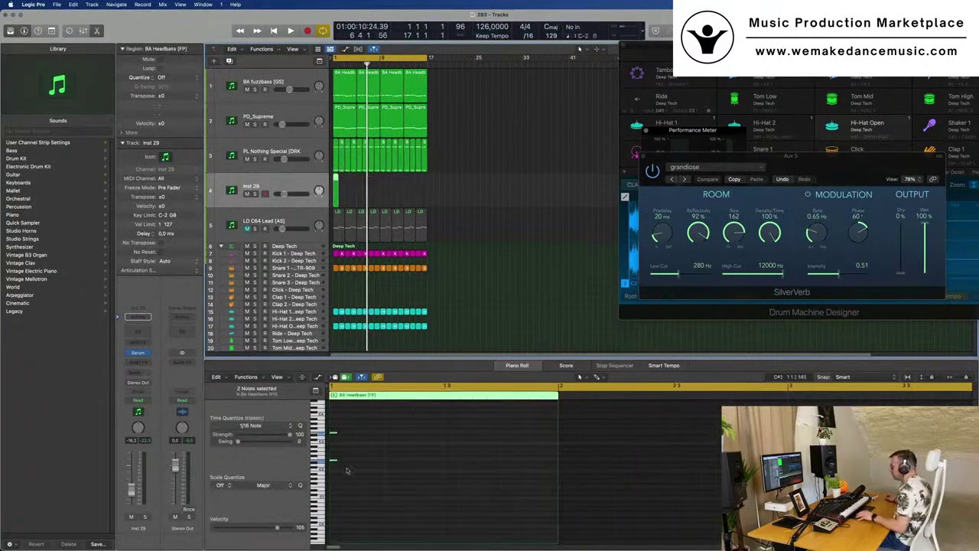
# Copy the upper note to a lower pitch between the two notes to form a three-note chord, and return the playhead to bar 1.
pyautogui.scroll(4, 357, 464)
pyautogui.scroll(3, 357, 464)
pyautogui.scroll(-2, 356, 464)
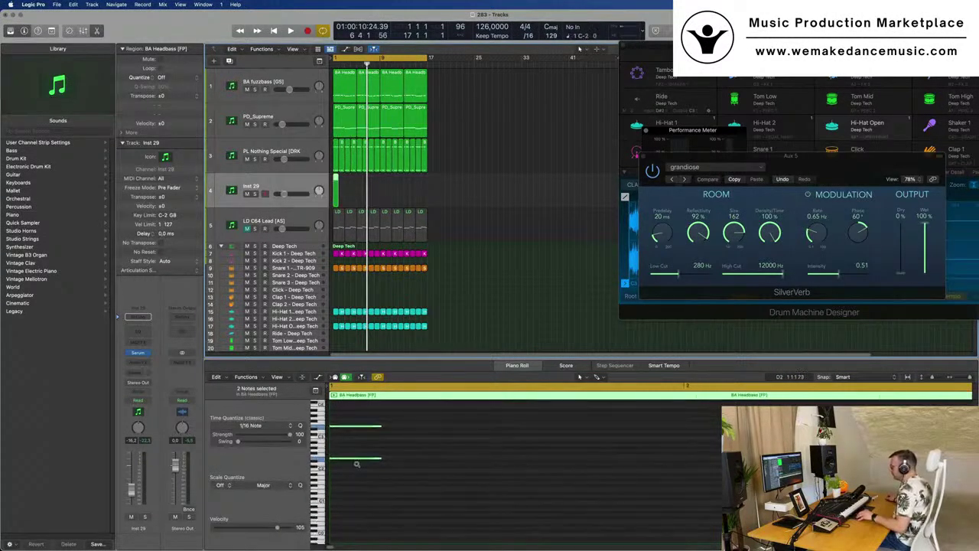
pyautogui.scroll(2, 417, 442)
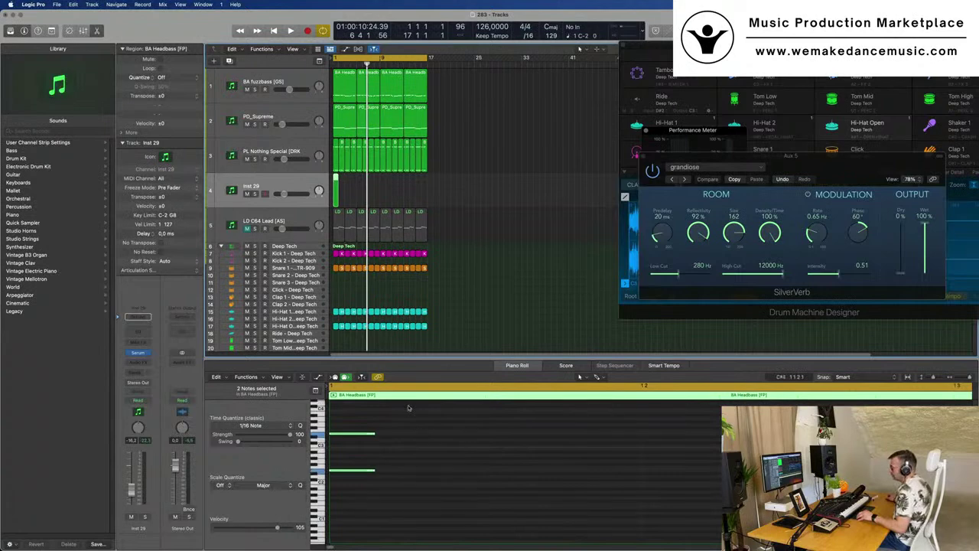
pyautogui.click(353, 434)
pyautogui.moveTo(355, 442); pyautogui.dragTo(354, 452)
pyautogui.press('Return')
# Load the Ability preset from the Serum Synths category into the Serum instance on the Inst 29 track.
pyautogui.click(291, 186)
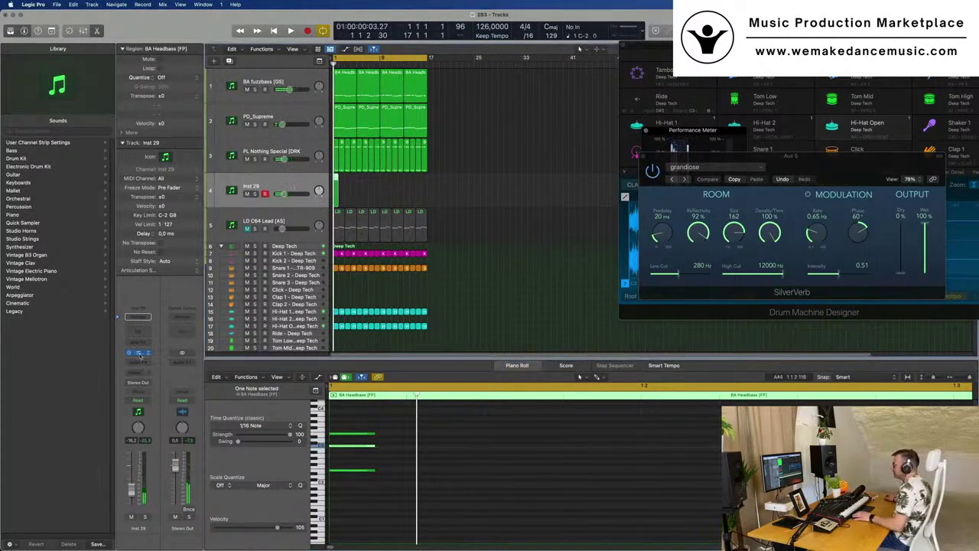
pyautogui.click(139, 354)
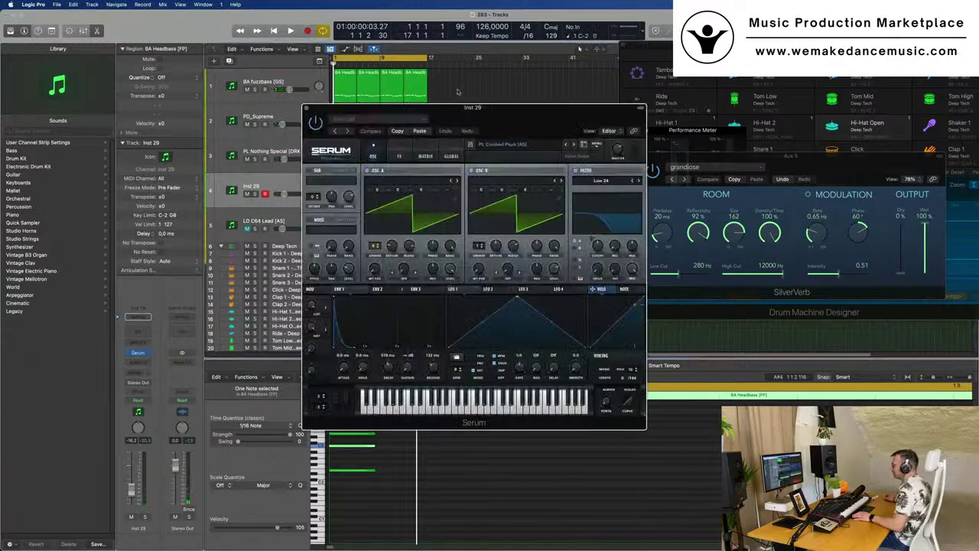
pyautogui.moveTo(493, 113); pyautogui.dragTo(602, 163)
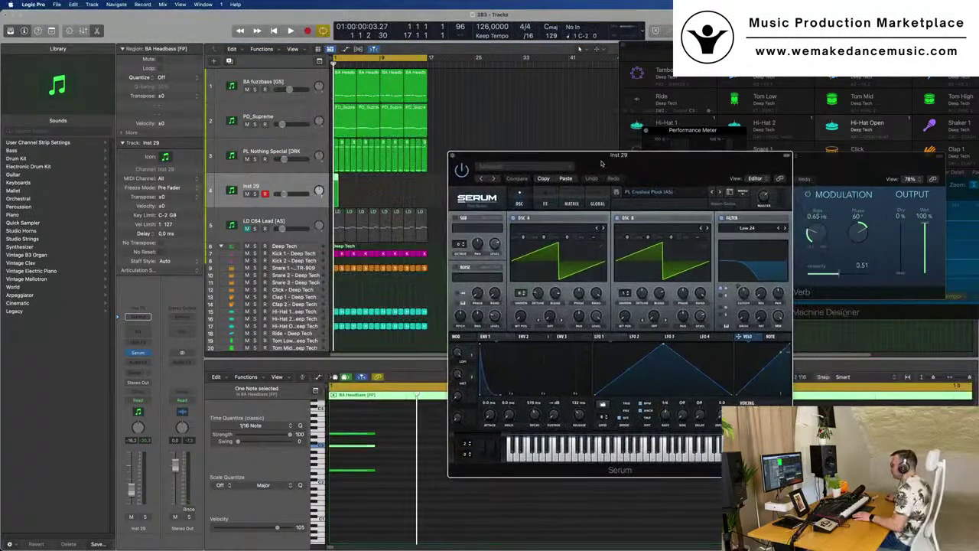
pyautogui.click(702, 193)
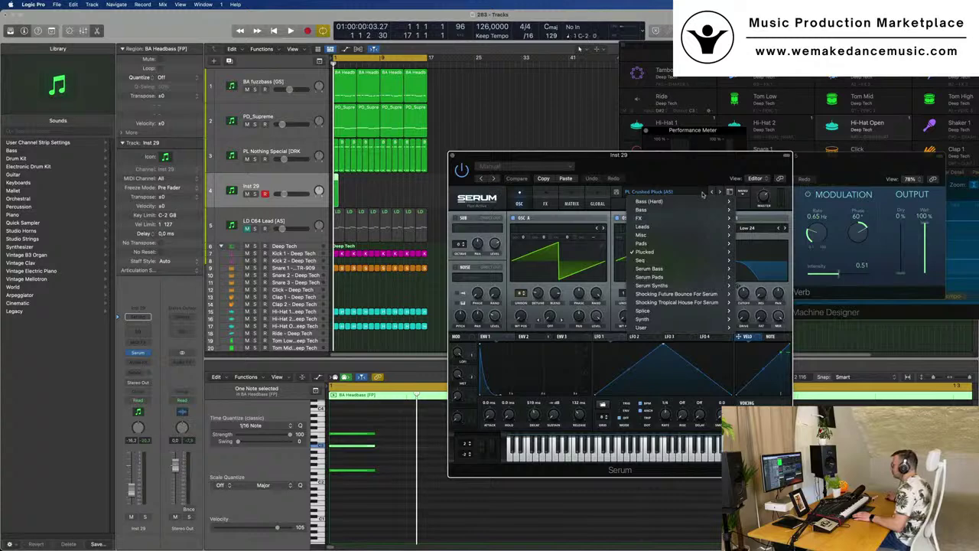
pyautogui.moveTo(692, 233)
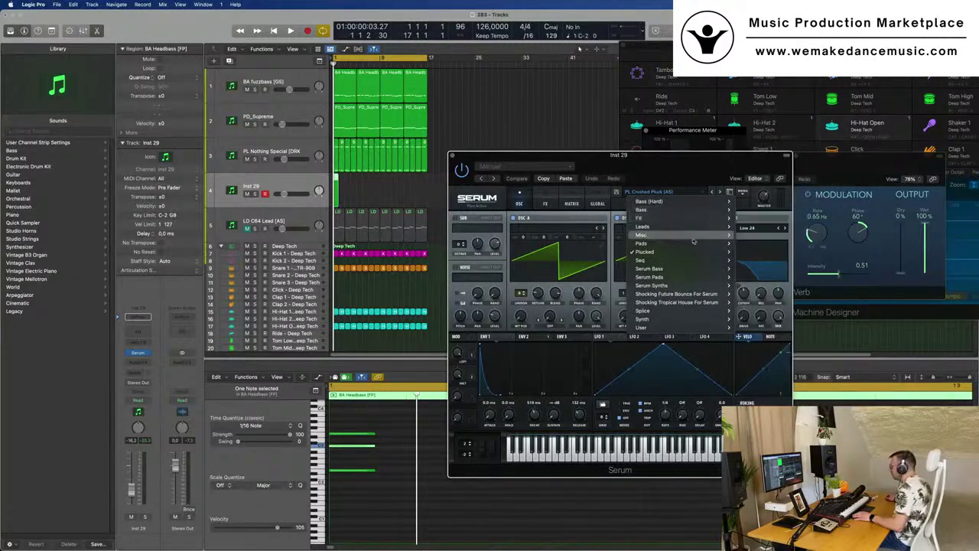
pyautogui.moveTo(693, 252)
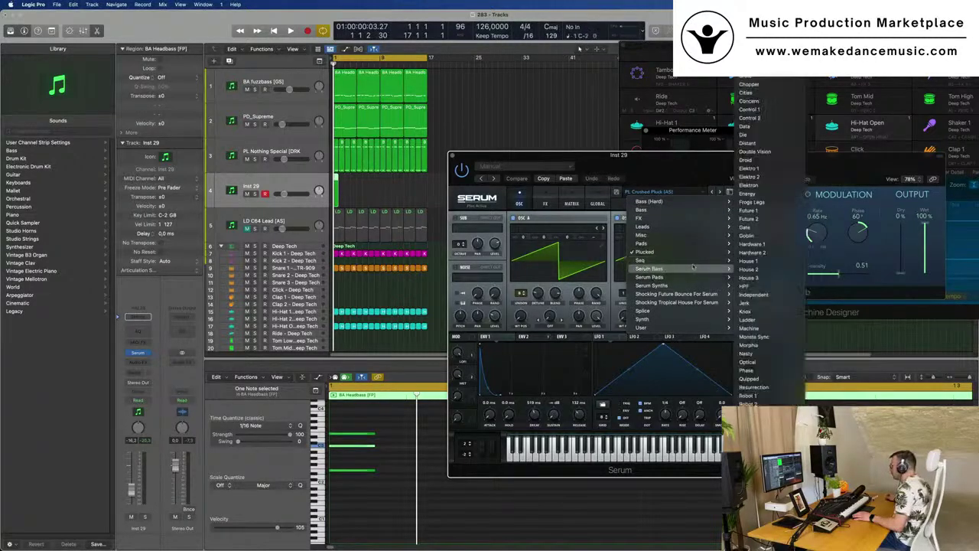
pyautogui.moveTo(692, 286)
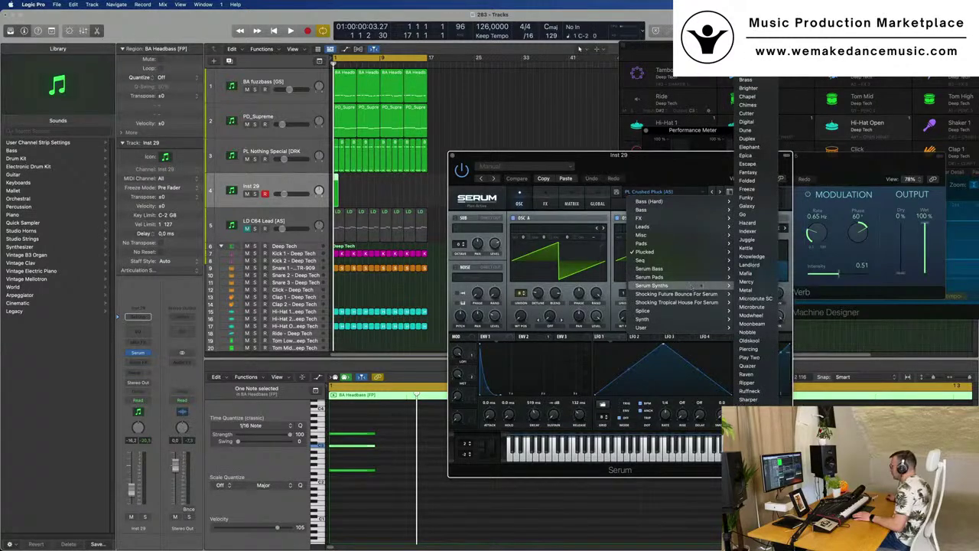
pyautogui.click(748, 30)
pyautogui.moveTo(664, 154); pyautogui.dragTo(683, 129)
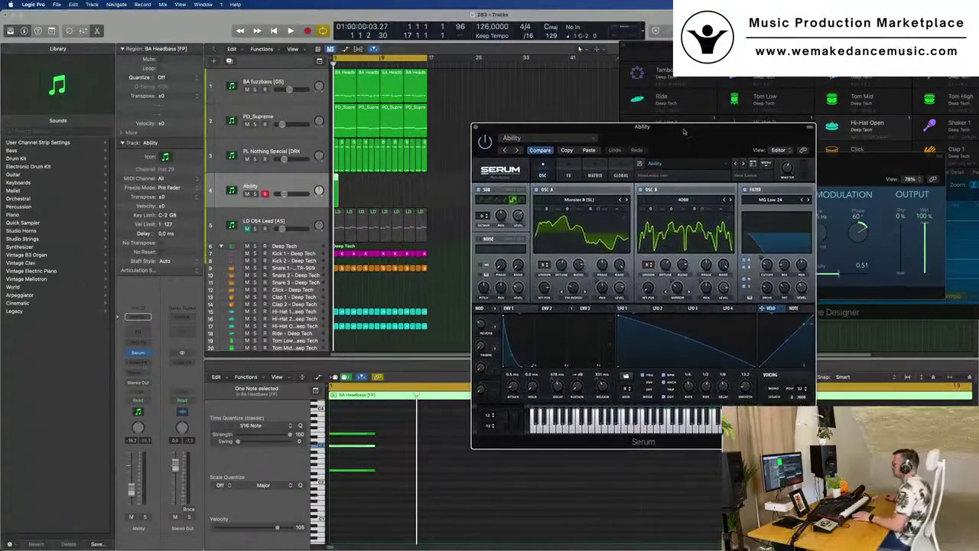
# Play the loop and add a send to Bus 5 (Aux 5) on the Ability track.
pyautogui.press('space')
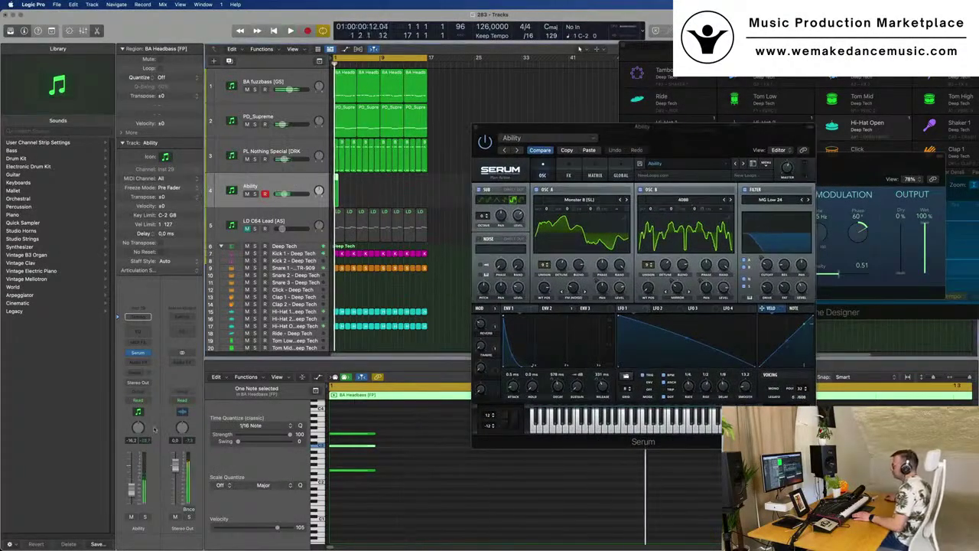
pyautogui.click(138, 373)
pyautogui.moveTo(134, 385)
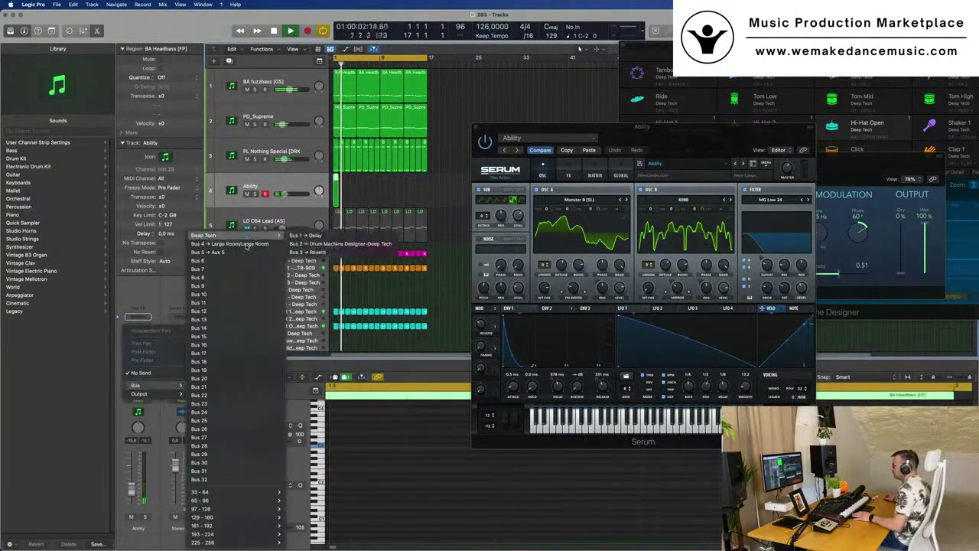
pyautogui.click(218, 252)
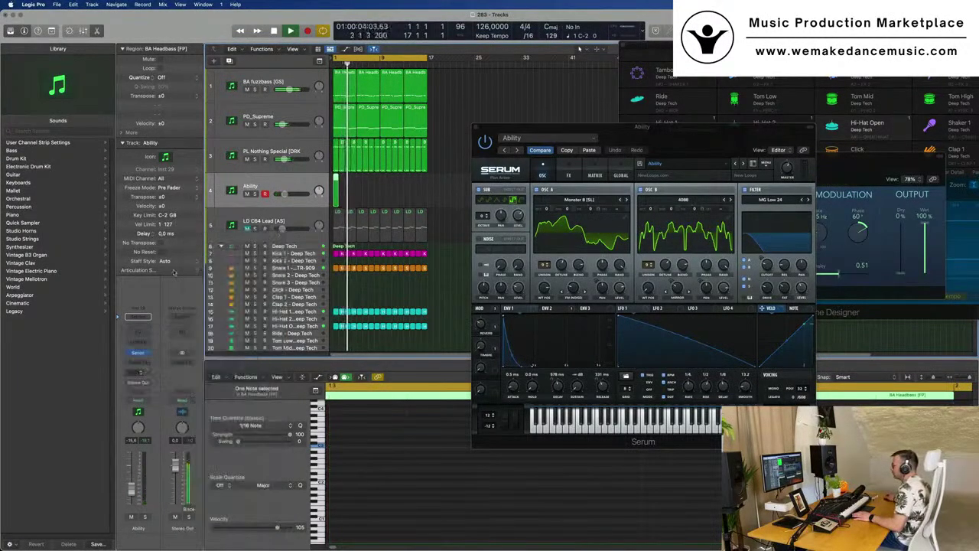
pyautogui.press('space')
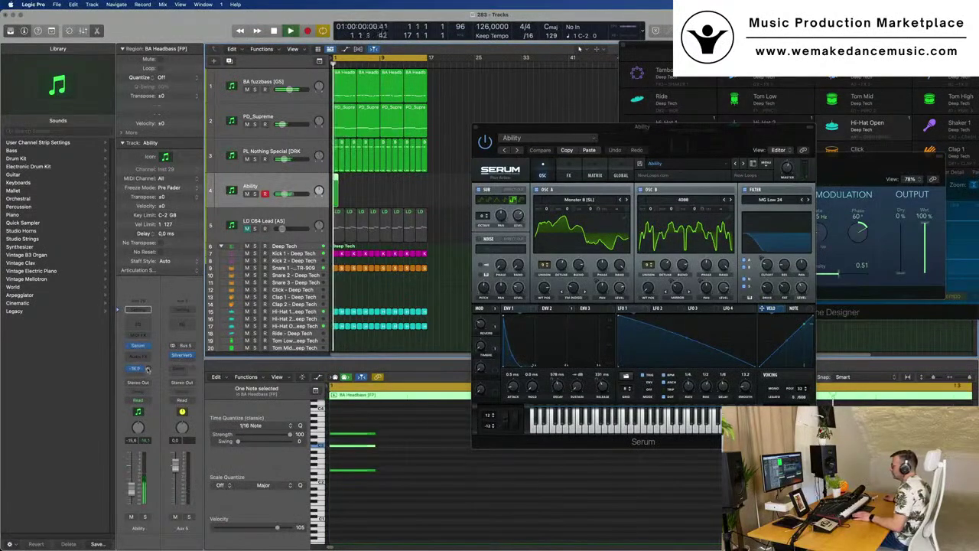
# Extend the Ability track's chord region to two bars and repeat it to fill the 16-bar loop.
pyautogui.press('space')
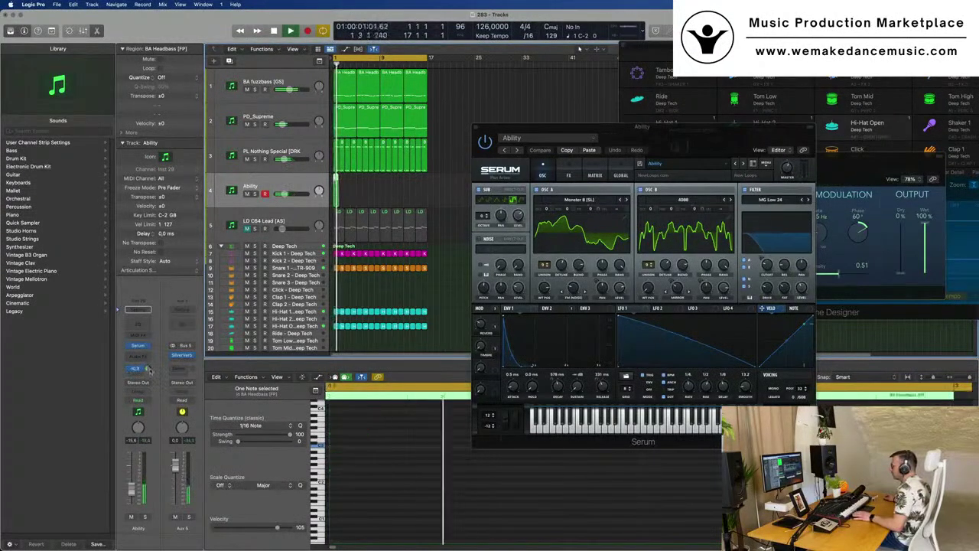
pyautogui.moveTo(710, 133); pyautogui.dragTo(665, 141)
pyautogui.press('space')
pyautogui.click(342, 191)
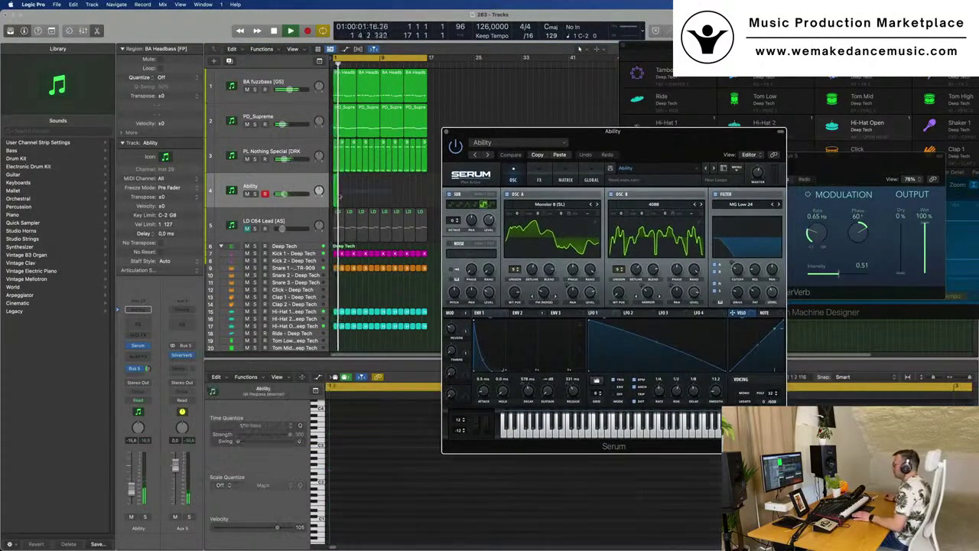
pyautogui.click(338, 194)
pyautogui.press('space')
pyautogui.press('space')
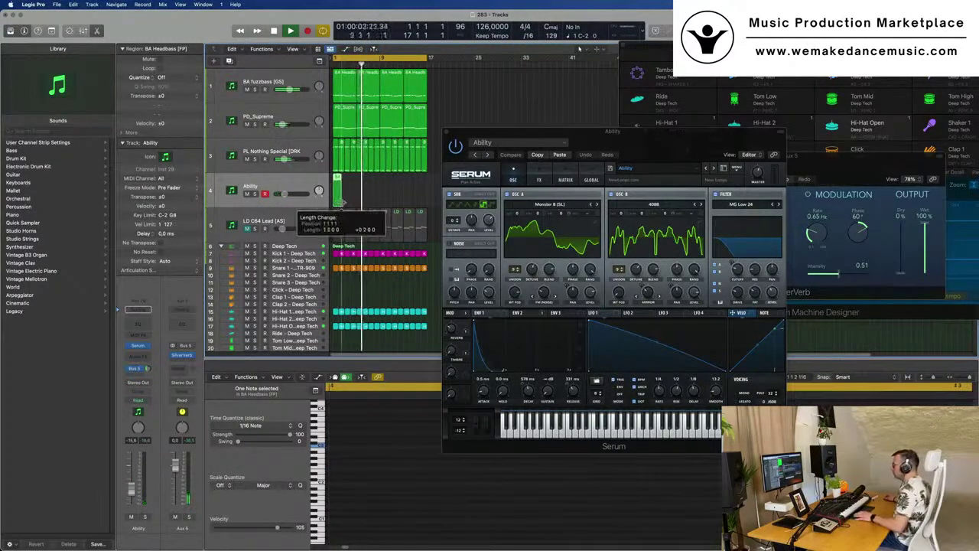
pyautogui.moveTo(347, 199); pyautogui.dragTo(346, 199)
pyautogui.press('Return')
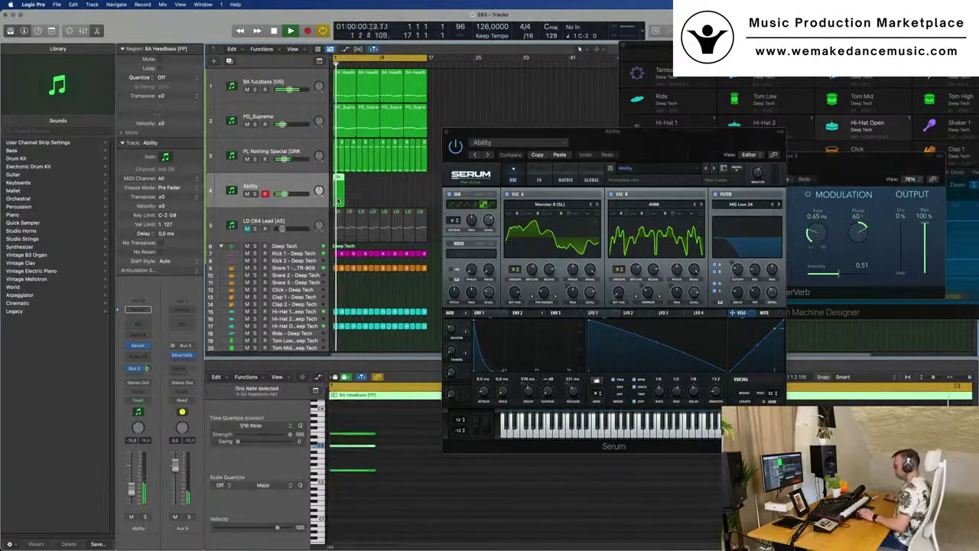
pyautogui.press('super+r')
pyautogui.press('super+r')
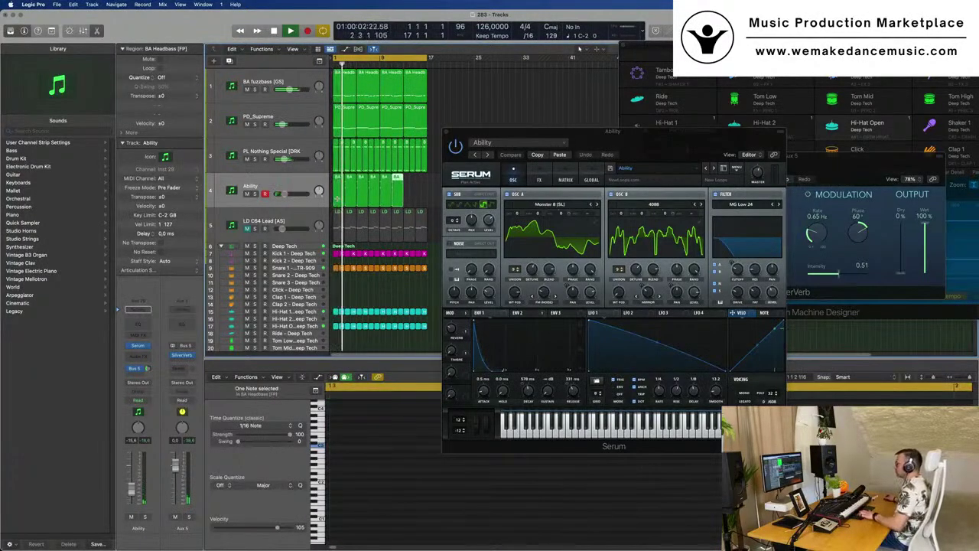
# Audition the Serum presets following Ability on the chord track during playback, and load Abrasive.
pyautogui.moveTo(658, 141); pyautogui.dragTo(571, 150)
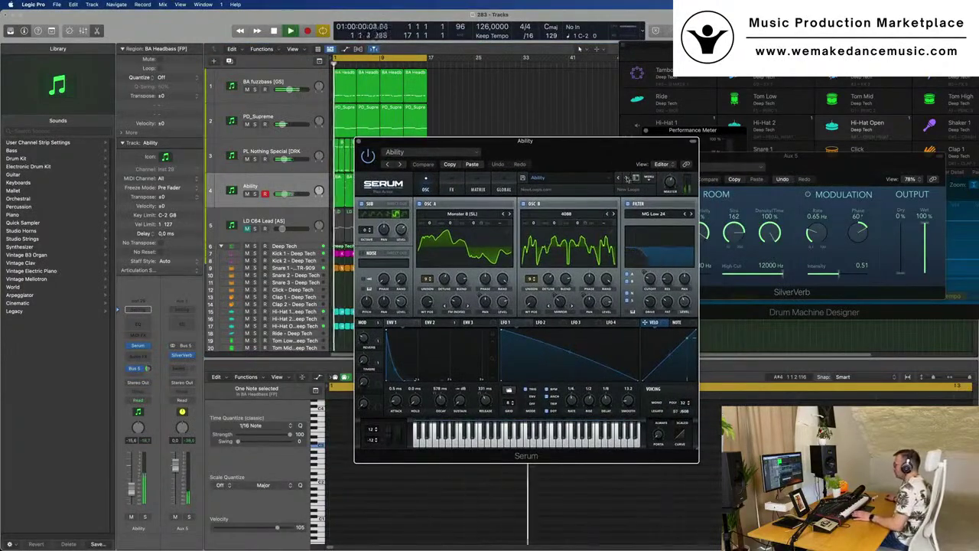
pyautogui.click(627, 179)
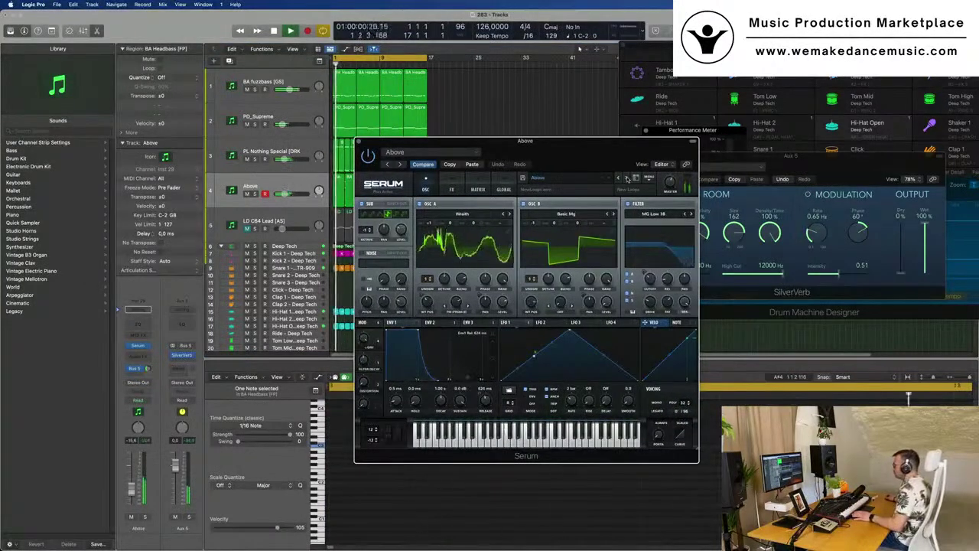
pyautogui.click(627, 179)
pyautogui.moveTo(582, 149); pyautogui.dragTo(622, 199)
pyautogui.press('space')
pyautogui.click(406, 341)
pyautogui.moveTo(546, 181); pyautogui.dragTo(733, 166)
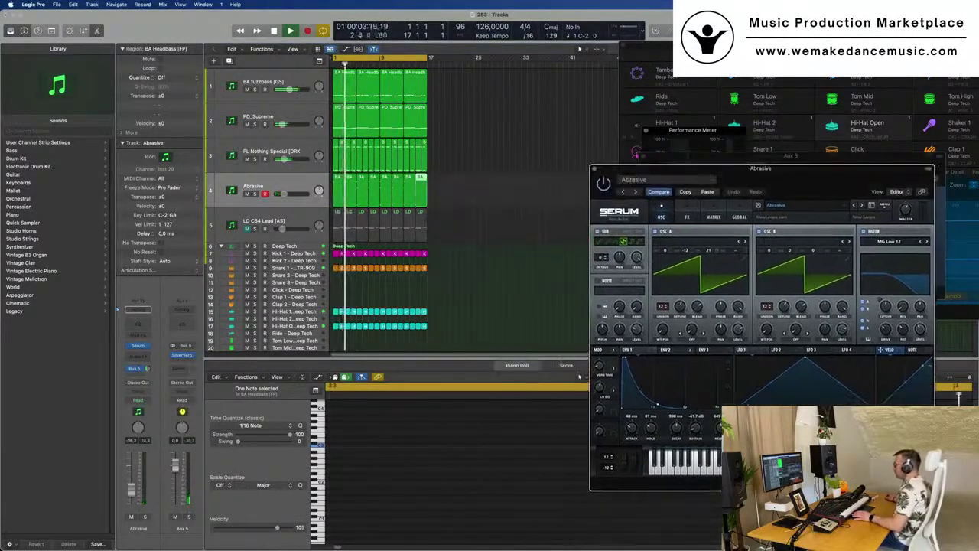
# Duplicate the Abrasive track and copy its eight chord regions onto the new track, starting one bar later.
pyautogui.click(286, 185)
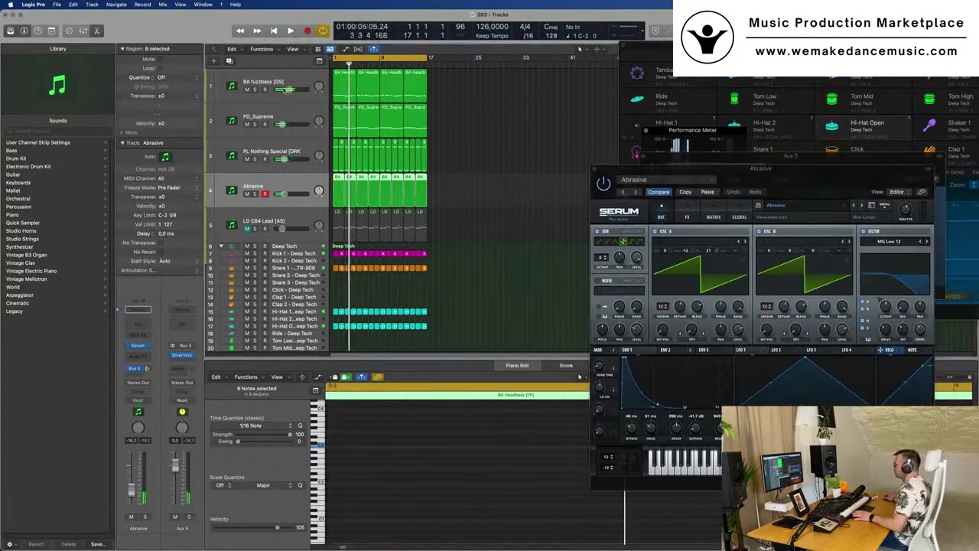
pyautogui.press('super+d')
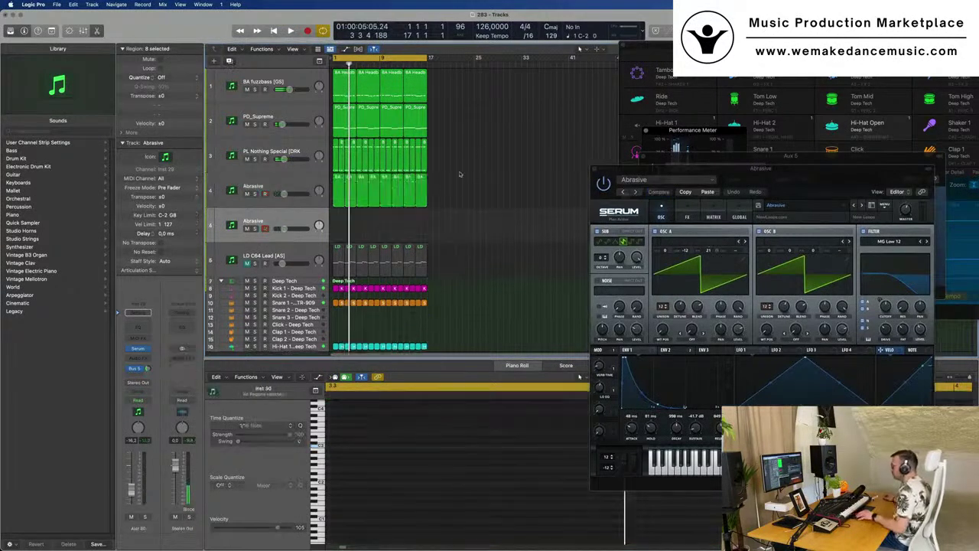
pyautogui.click(337, 192)
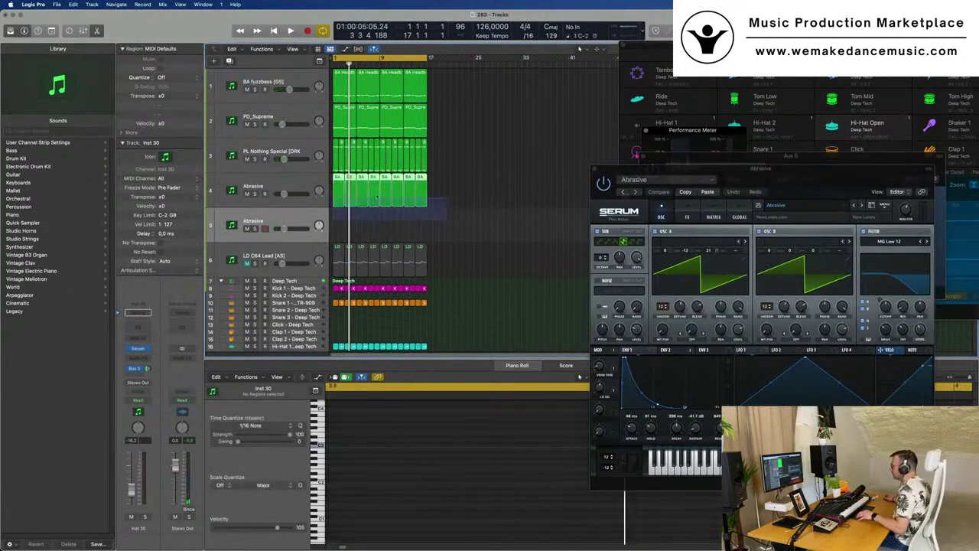
pyautogui.moveTo(337, 179); pyautogui.dragTo(343, 223)
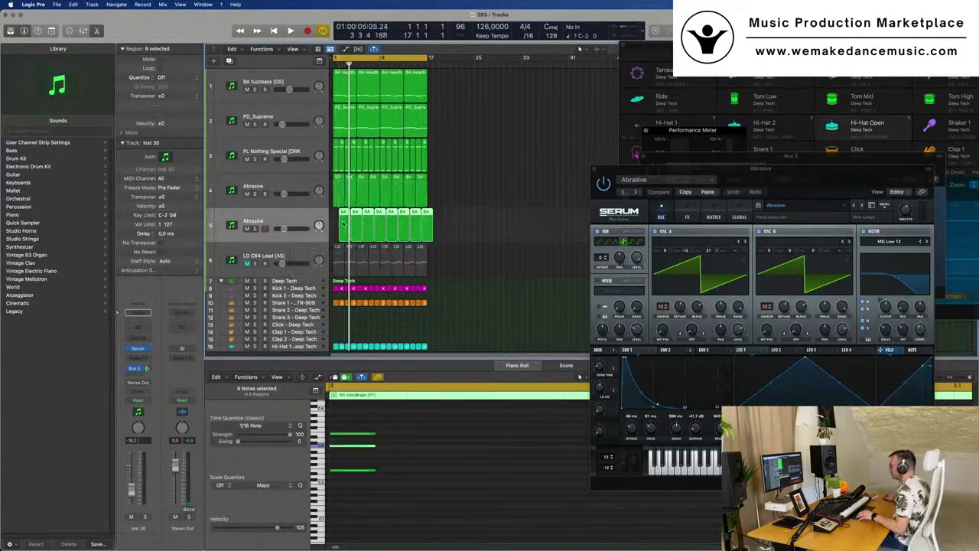
# Load the Ability preset from the Serum Synths category into the duplicate track's Serum, play the loop and close that plug-in window.
pyautogui.click(140, 350)
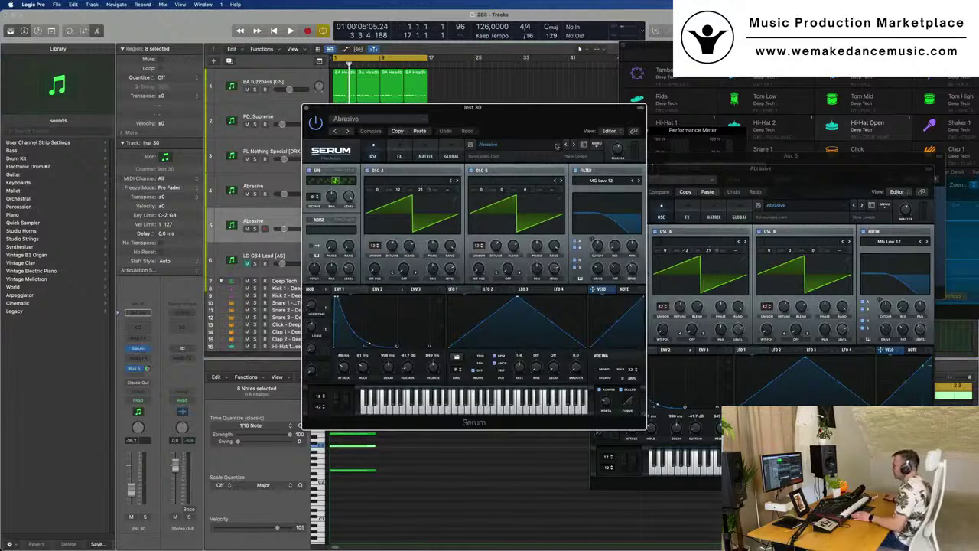
pyautogui.click(564, 145)
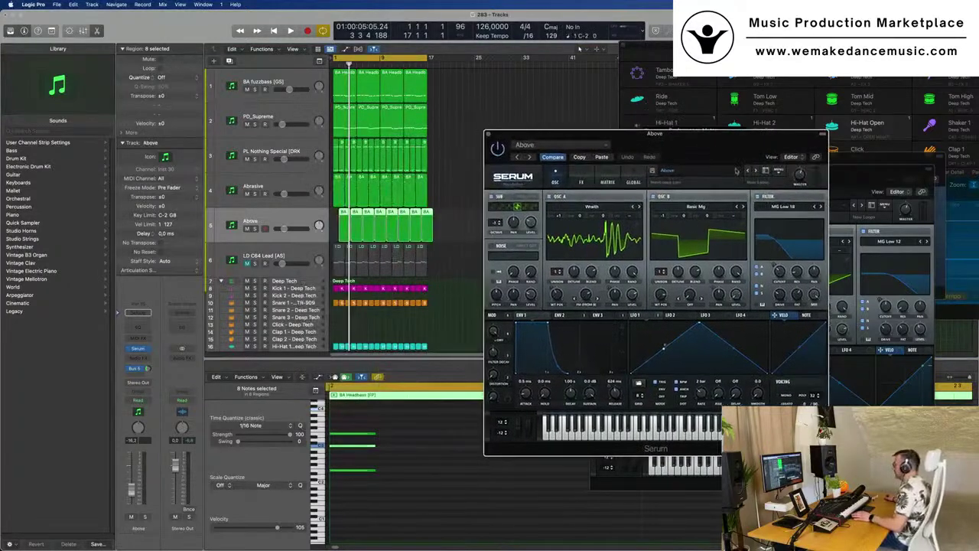
pyautogui.click(750, 171)
pyautogui.click(750, 171)
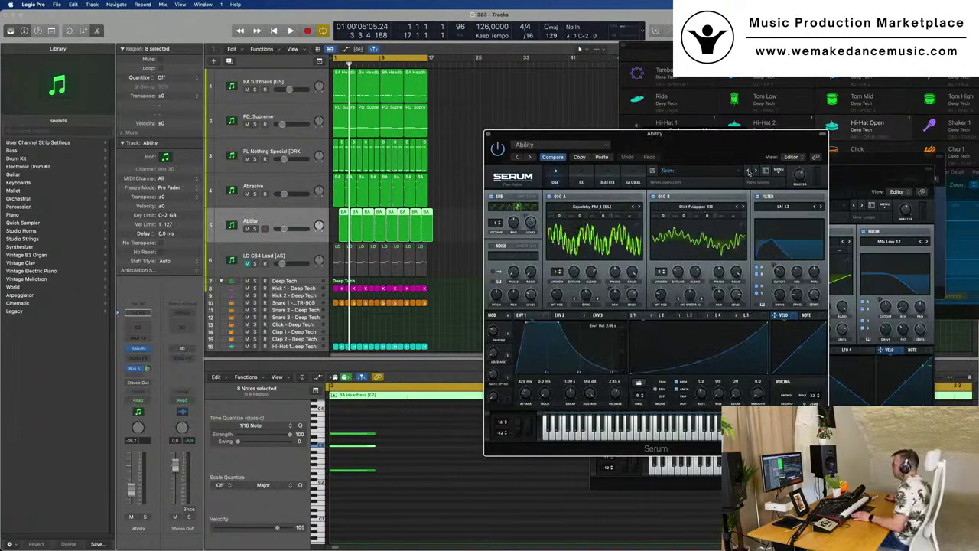
pyautogui.click(749, 172)
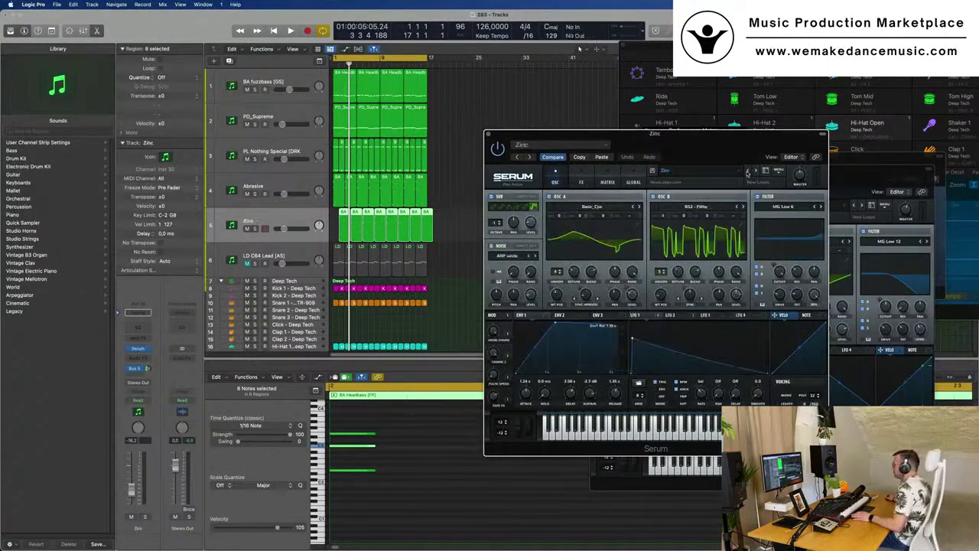
pyautogui.click(731, 173)
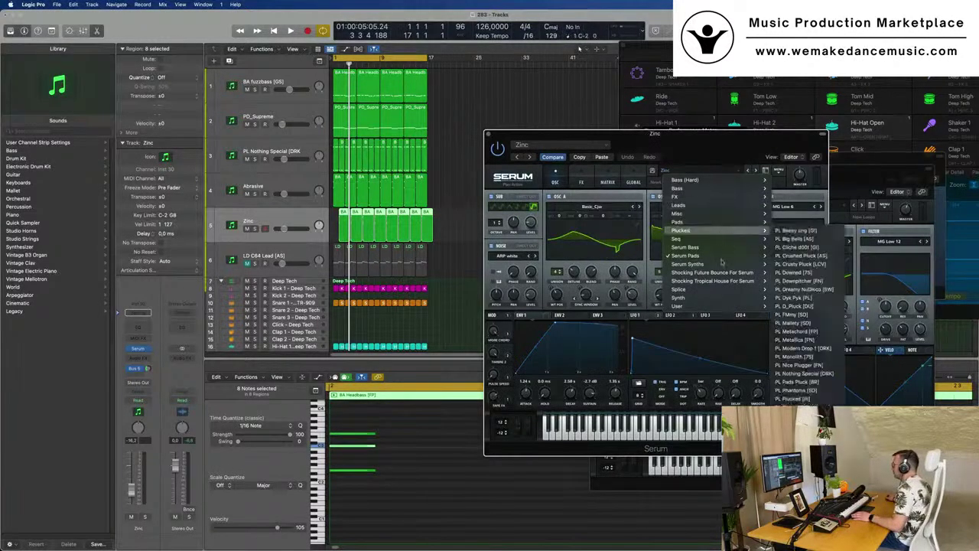
pyautogui.moveTo(757, 263)
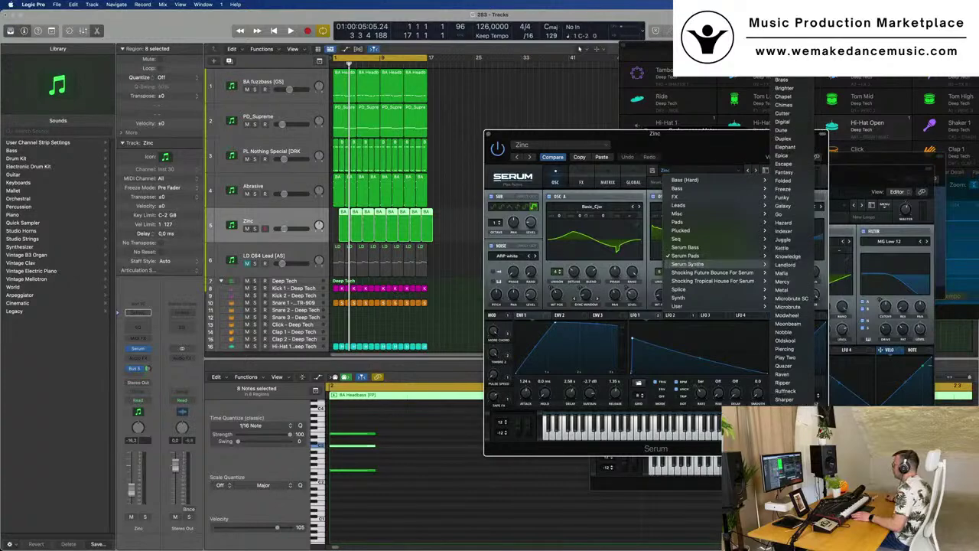
pyautogui.click(784, 21)
pyautogui.click(542, 87)
pyautogui.press('space')
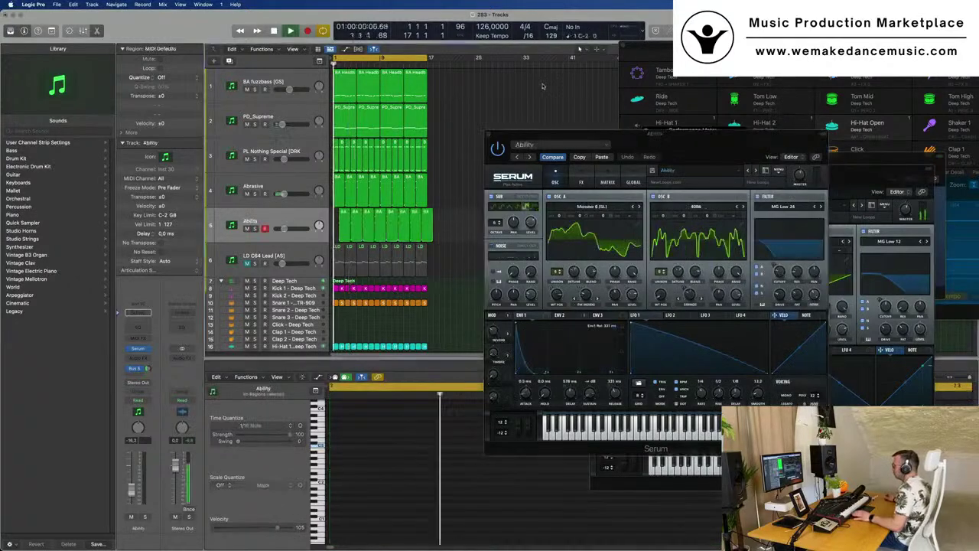
pyautogui.moveTo(678, 142); pyautogui.dragTo(625, 161)
pyautogui.press('super+w')
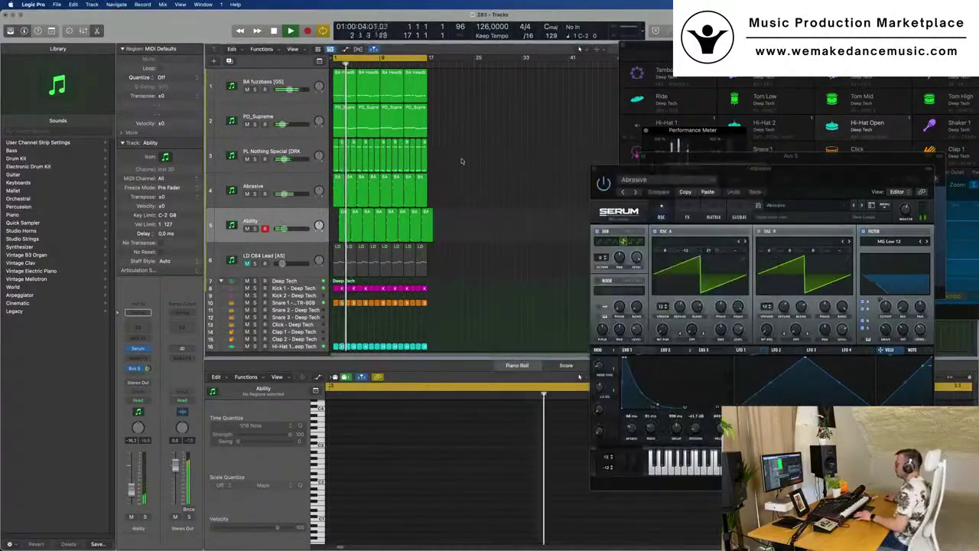
# Lower the volumes of the Abrasive and Ability tracks during playback, setting Ability to -17.6 dB.
pyautogui.click(302, 189)
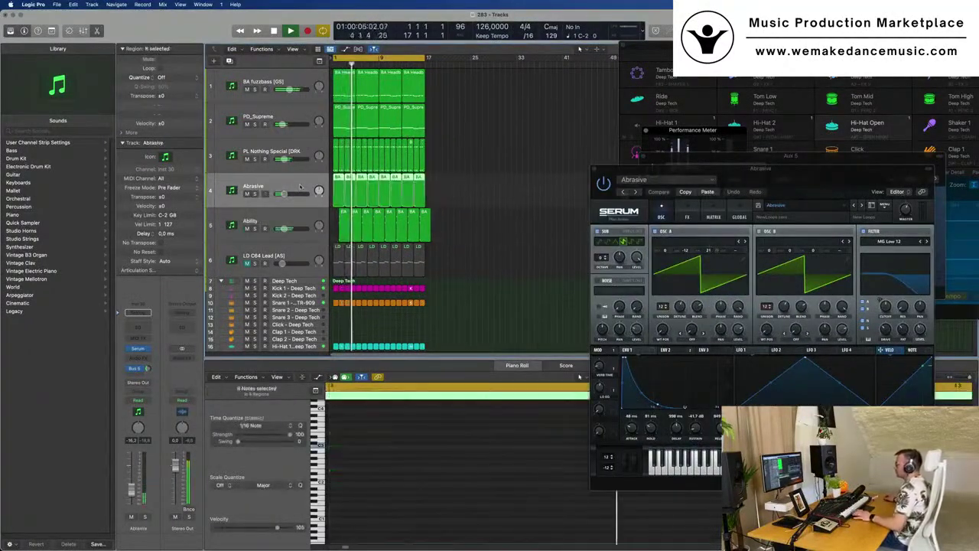
pyautogui.press('space')
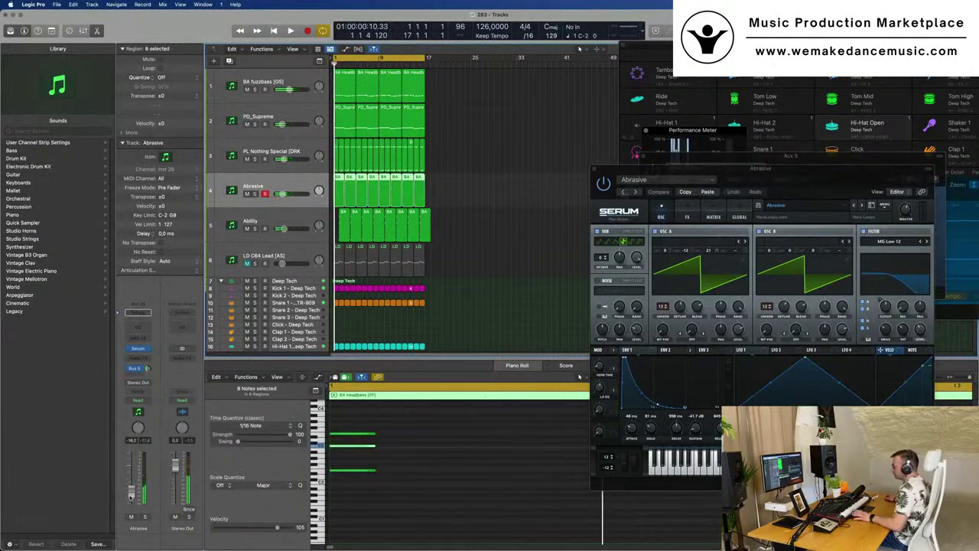
pyautogui.press('space')
pyautogui.click(290, 218)
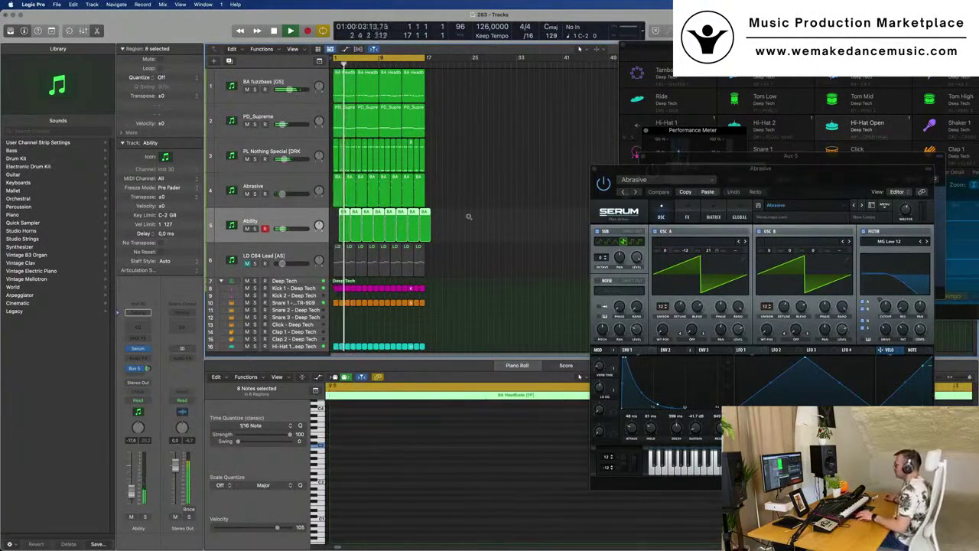
# Copy the first Hi-Hat Open region to bar 1 of the Tom Low track.
pyautogui.keyDown('ctrl'); pyautogui.keyDown('alt'); pyautogui.click(469, 245); pyautogui.keyUp('alt'); pyautogui.keyUp('ctrl')
pyautogui.scroll(-5, 413, 257)
pyautogui.scroll(5, 383, 253)
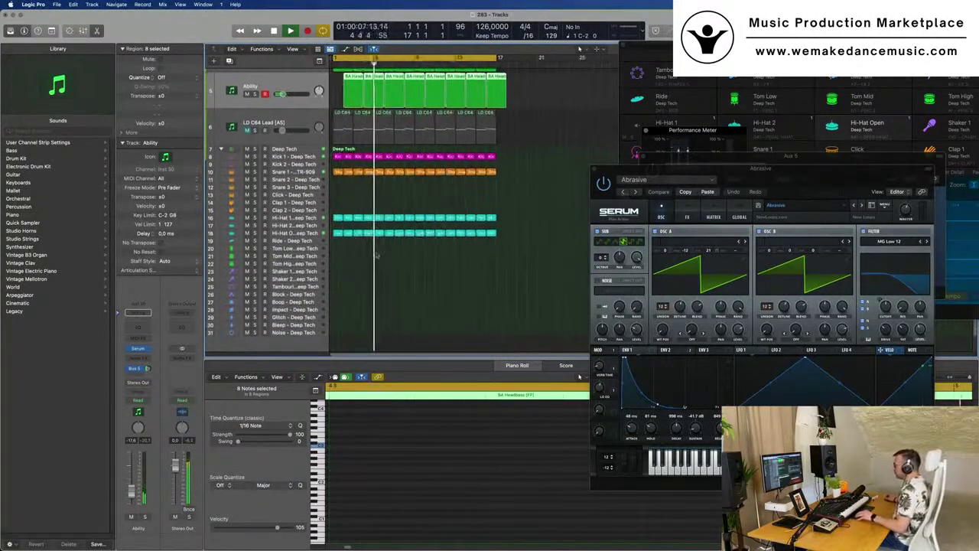
pyautogui.click(337, 232)
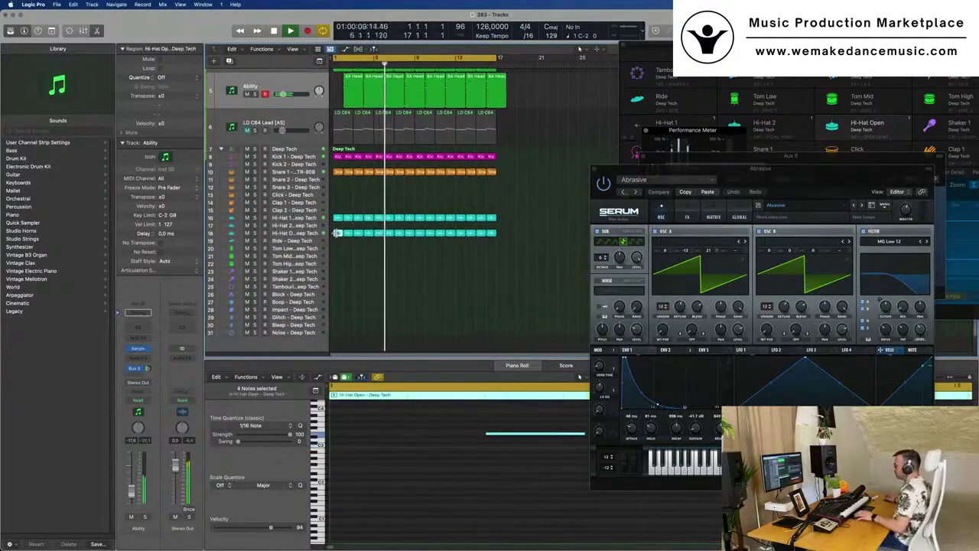
pyautogui.moveTo(337, 233); pyautogui.dragTo(337, 251)
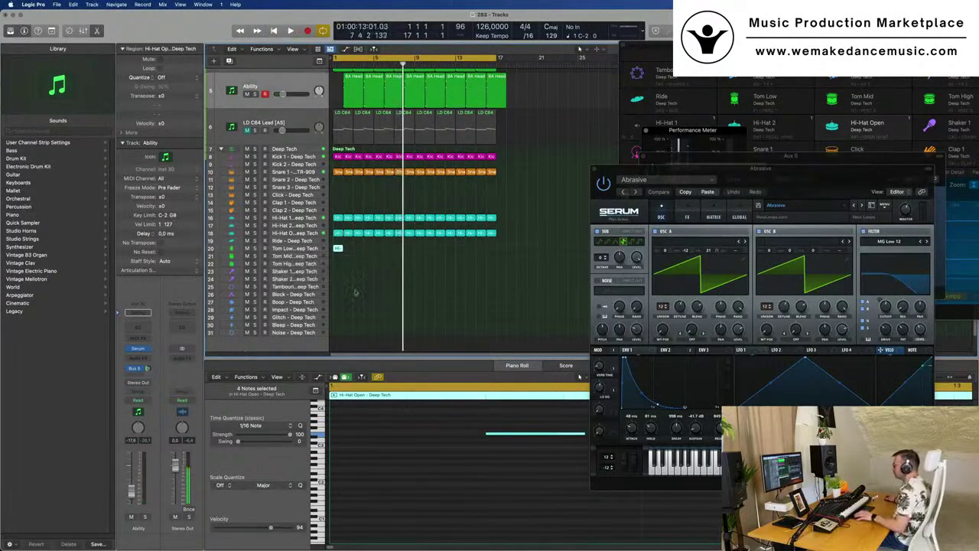
# Play the loop to audition the copied pattern and select the Tom Low track.
pyautogui.scroll(-5, 393, 433)
pyautogui.moveTo(348, 426); pyautogui.dragTo(452, 453)
pyautogui.moveTo(344, 427); pyautogui.dragTo(453, 445)
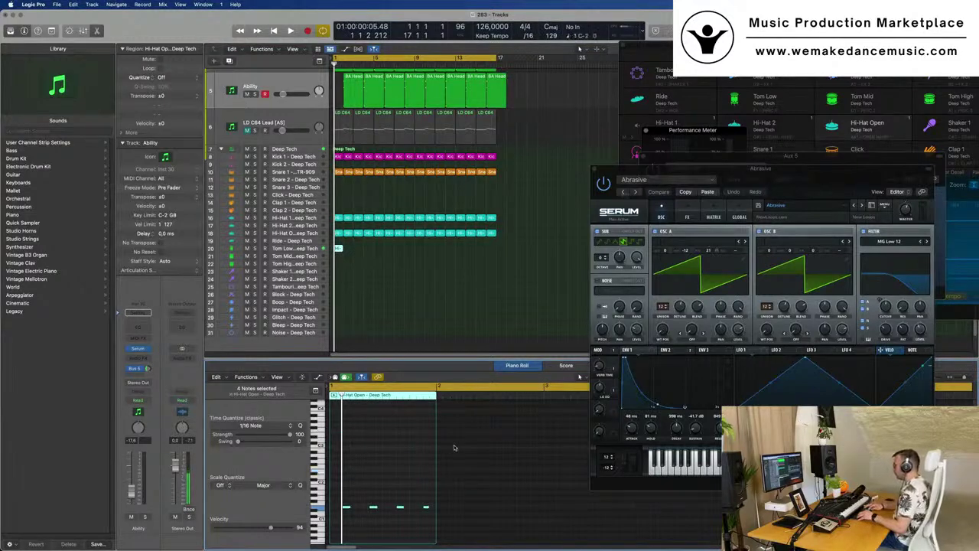
pyautogui.press('space')
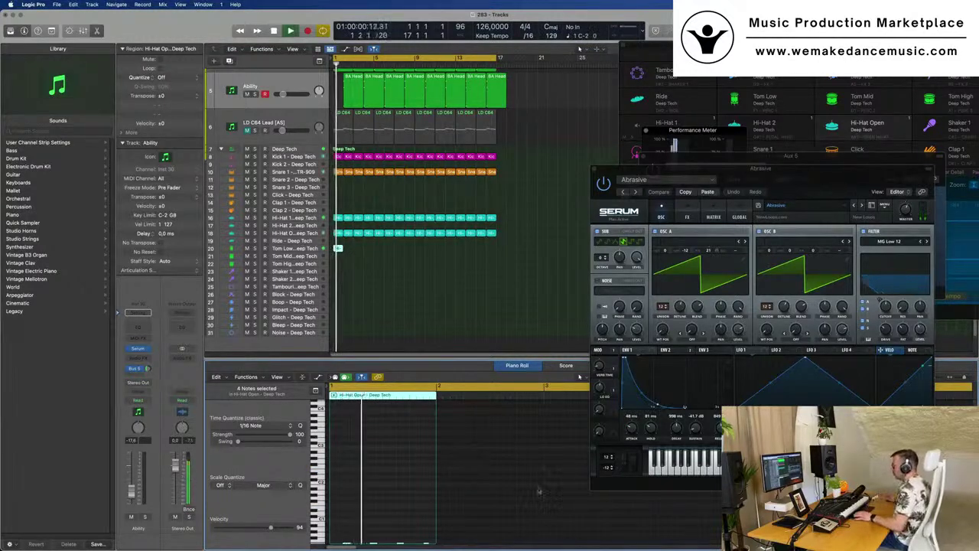
pyautogui.click(286, 251)
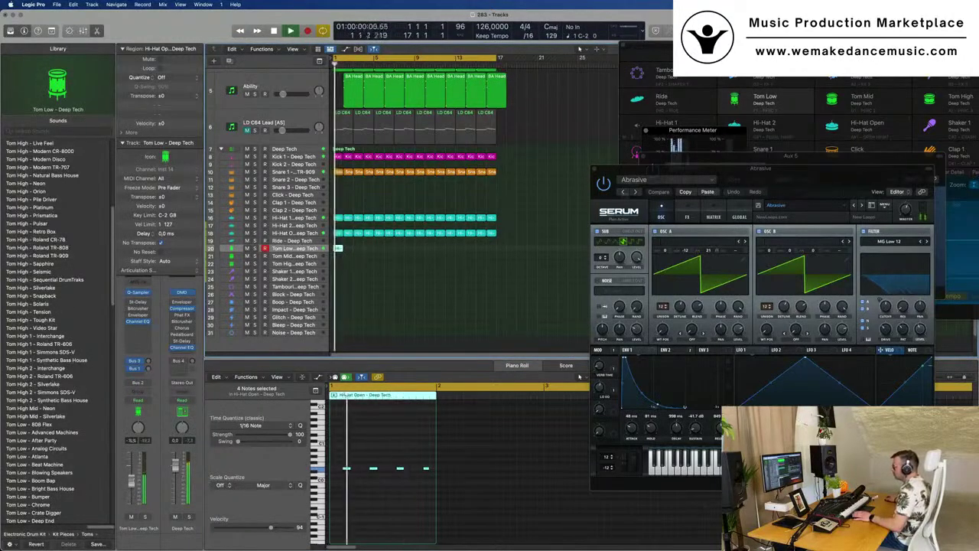
# Copy the last Tom Low note to beat 4 of the bar and play the loop to check it.
pyautogui.scroll(2, 399, 499)
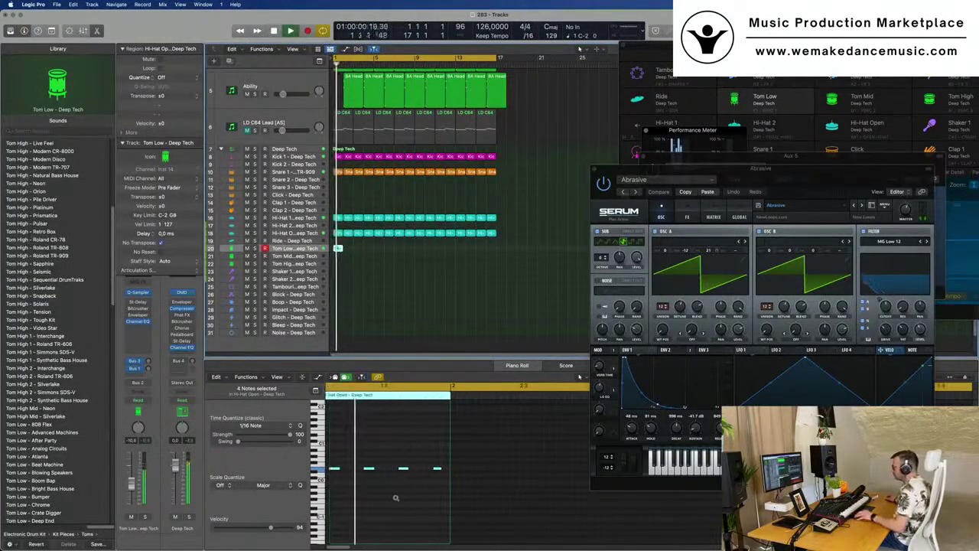
pyautogui.scroll(1, 399, 499)
pyautogui.click(501, 457)
pyautogui.press('space')
pyautogui.moveTo(501, 470); pyautogui.dragTo(481, 473)
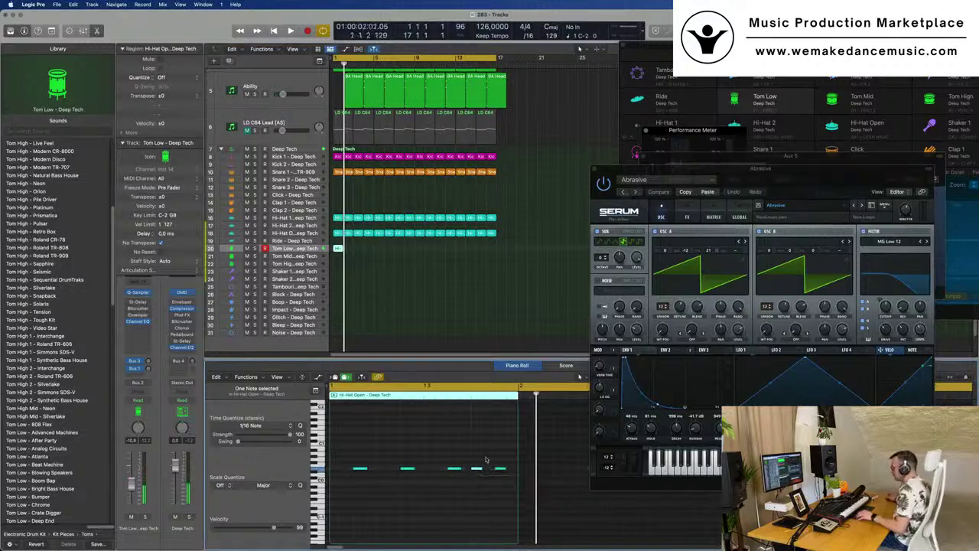
pyautogui.press('space')
pyautogui.scroll(-2, 443, 451)
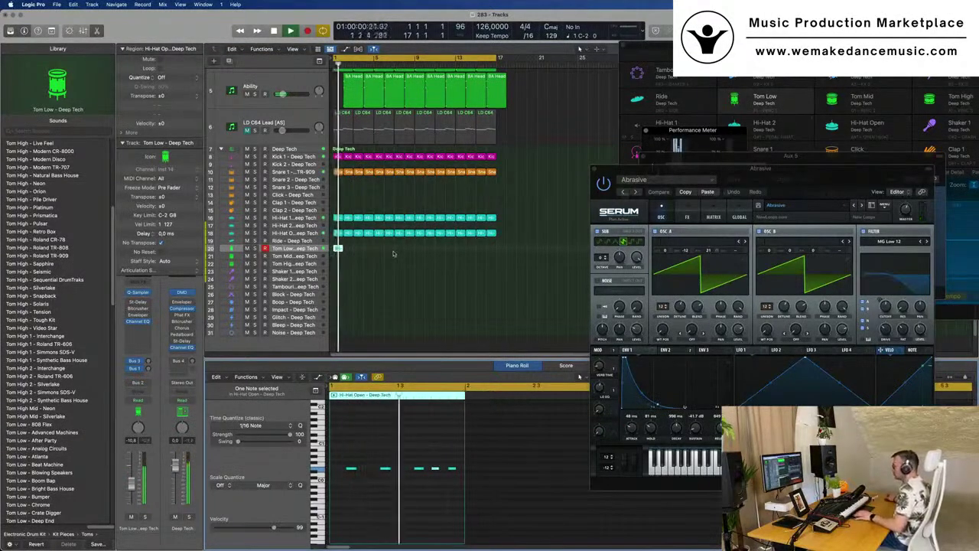
# Stop playback and repeat the one-bar Tom Low region to fill the 16-bar loop.
pyautogui.press('space')
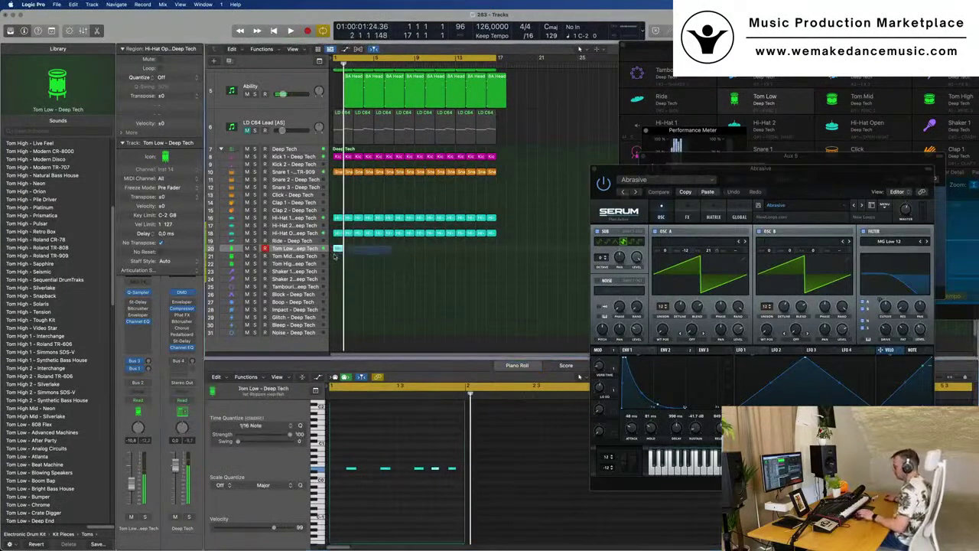
pyautogui.press('super+r')
pyautogui.press('super+r')
pyautogui.moveTo(399, 248); pyautogui.dragTo(327, 248)
pyautogui.press('super+r')
pyautogui.press('super+r')
pyautogui.press('super+r')
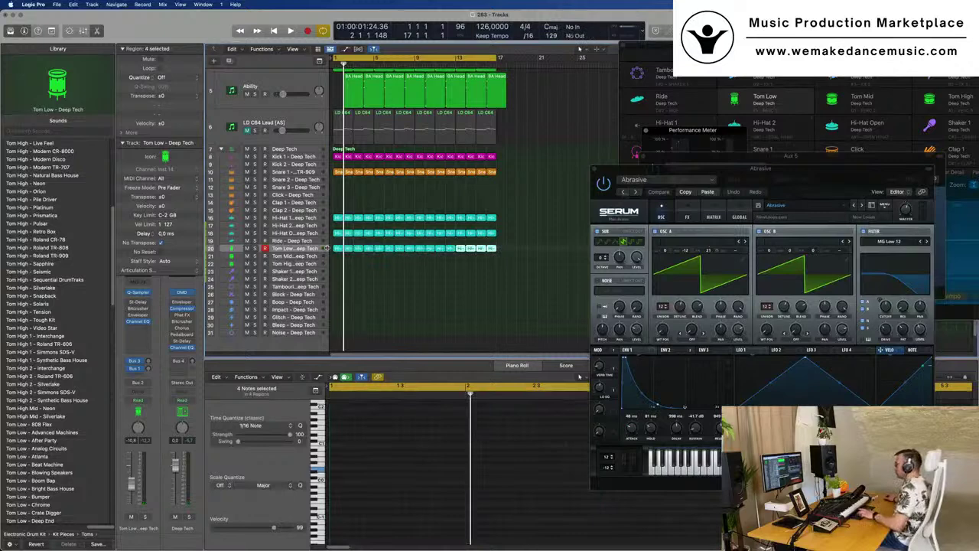
# Select all regions in the project, name them by their tracks, and clear the selection.
pyautogui.press('super+a')
pyautogui.rightClick(421, 173)
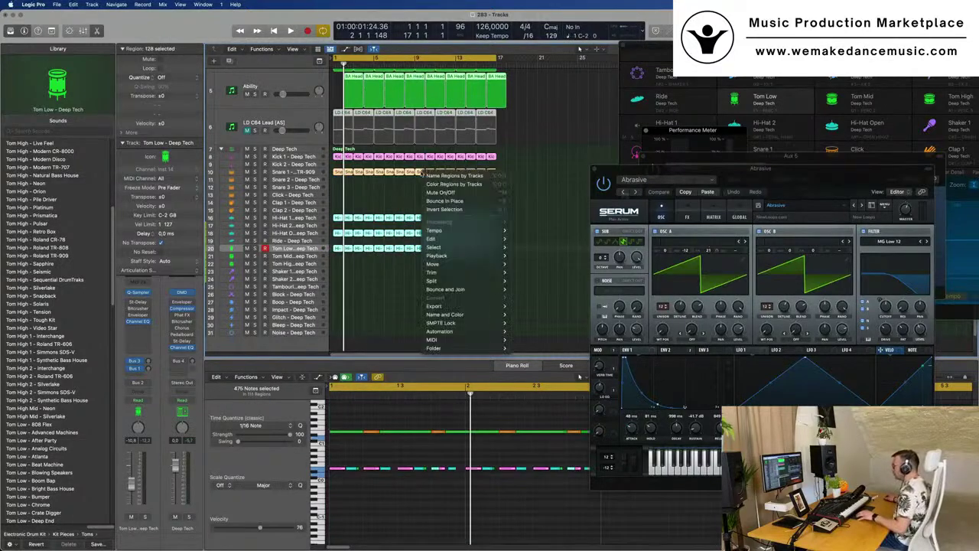
pyautogui.click(419, 175)
pyautogui.rightClick(419, 173)
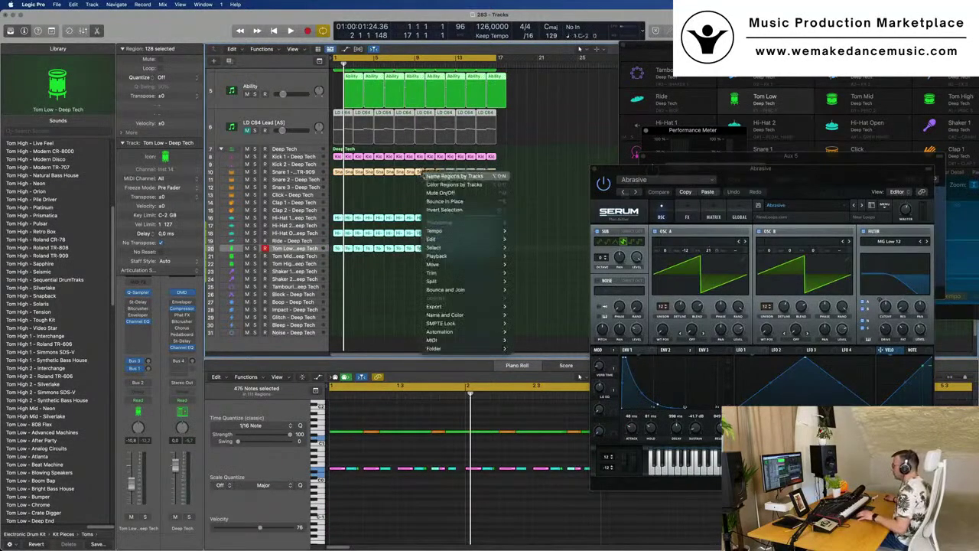
pyautogui.click(390, 203)
pyautogui.click(396, 202)
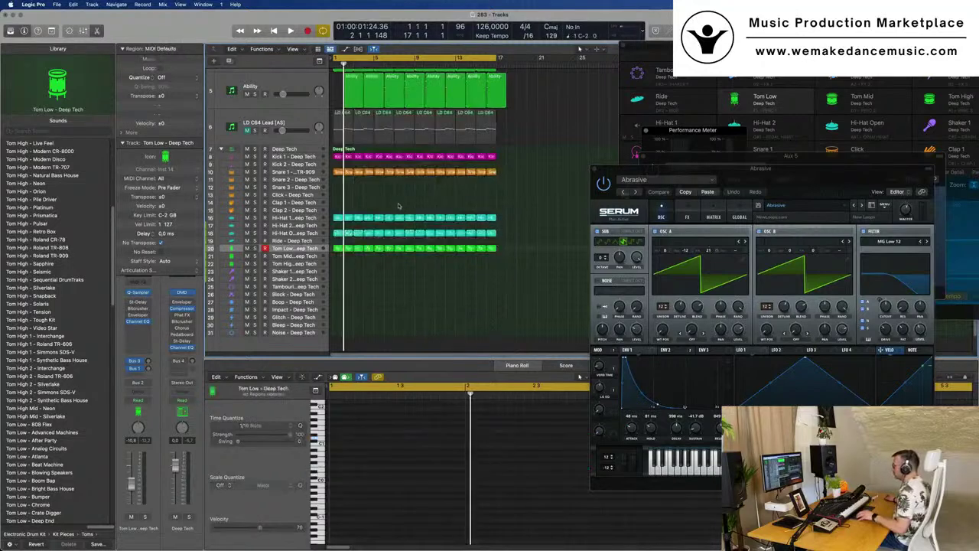
# Play the loop and solo the Tom Low track briefly to hear its pattern alone and in the mix.
pyautogui.press('super+Right')
pyautogui.press('super+Right')
pyautogui.press('space')
pyautogui.press('super+Left')
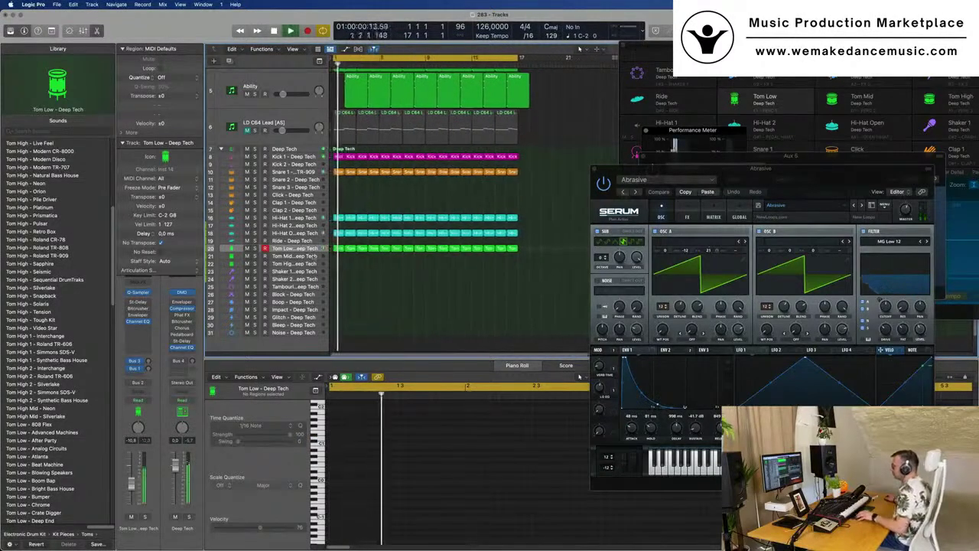
pyautogui.click(296, 249)
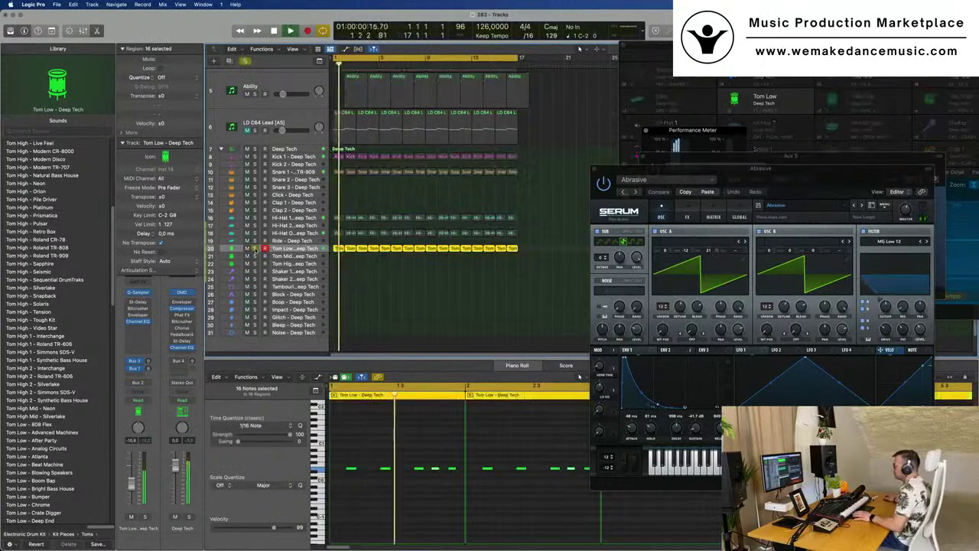
pyautogui.press('s')
pyautogui.press('s')
pyautogui.press('space')
pyautogui.press('space')
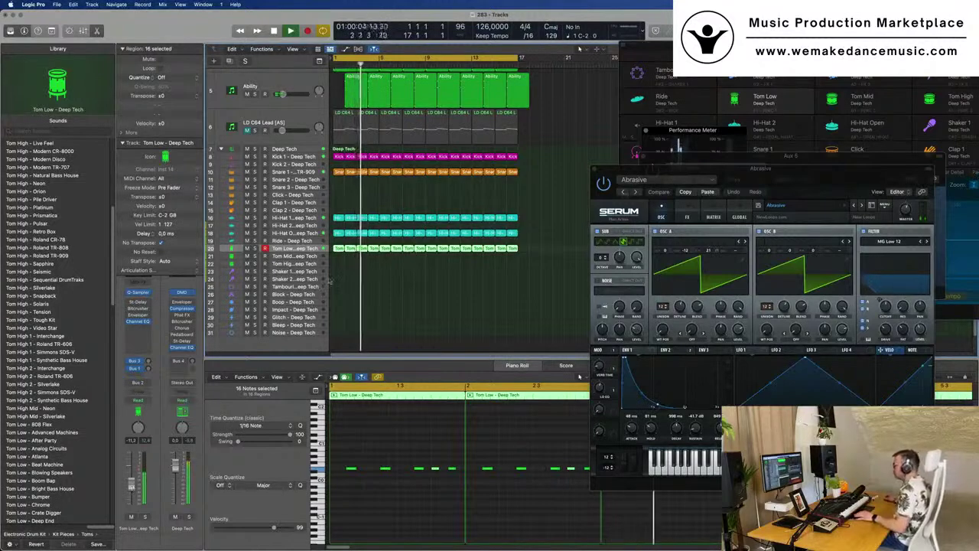
# Copy the first Tom Low region to bar 1 of the Tom Mid track.
pyautogui.scroll(-2, 355, 275)
pyautogui.press('super+Right')
pyautogui.press('super+Right')
pyautogui.press('super+Right')
pyautogui.press('super+Left')
pyautogui.press('super+Left')
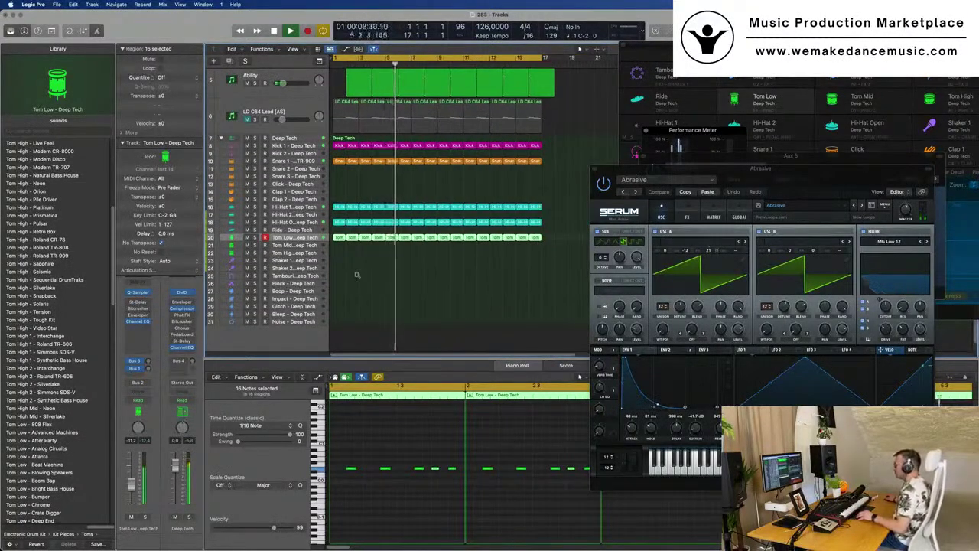
pyautogui.hscroll(1, 357, 276)
pyautogui.scroll(5, 358, 275)
pyautogui.hscroll(-3, 370, 260)
pyautogui.scroll(2, 370, 260)
pyautogui.scroll(-3, 351, 309)
pyautogui.scroll(-1, 351, 309)
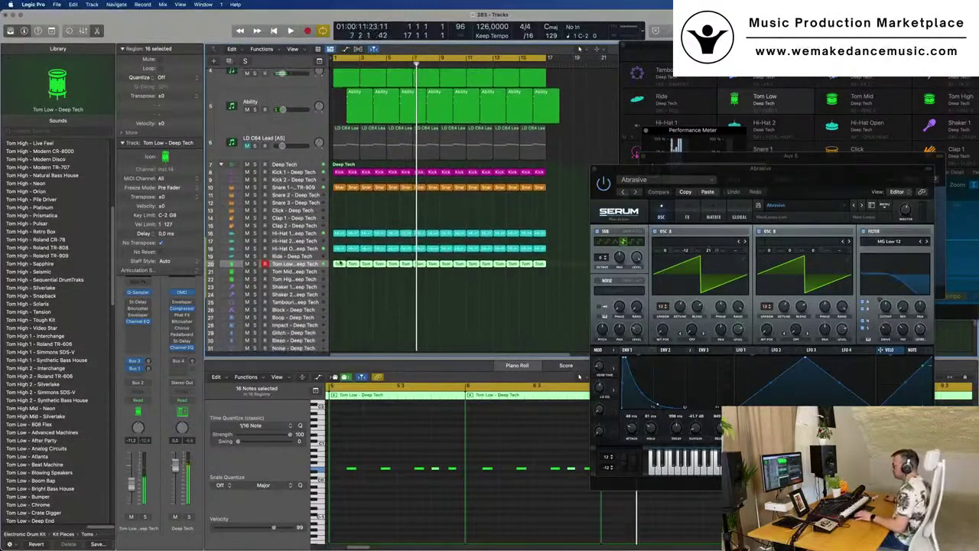
pyautogui.click(336, 264)
pyautogui.moveTo(339, 266); pyautogui.dragTo(341, 274)
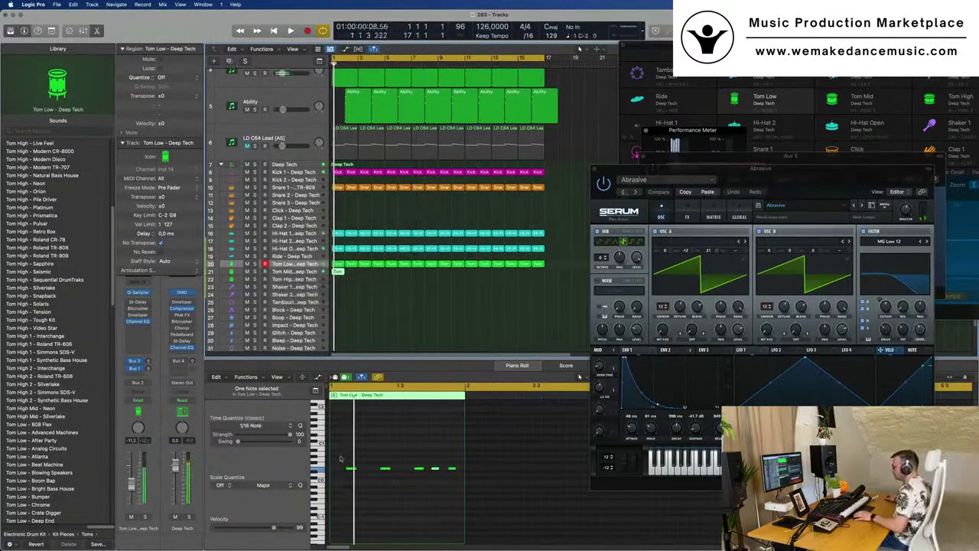
# Raise the copied notes to the Tom Mid pitch and reduce the pattern to three notes in the first half of the bar.
pyautogui.moveTo(350, 454); pyautogui.dragTo(459, 484)
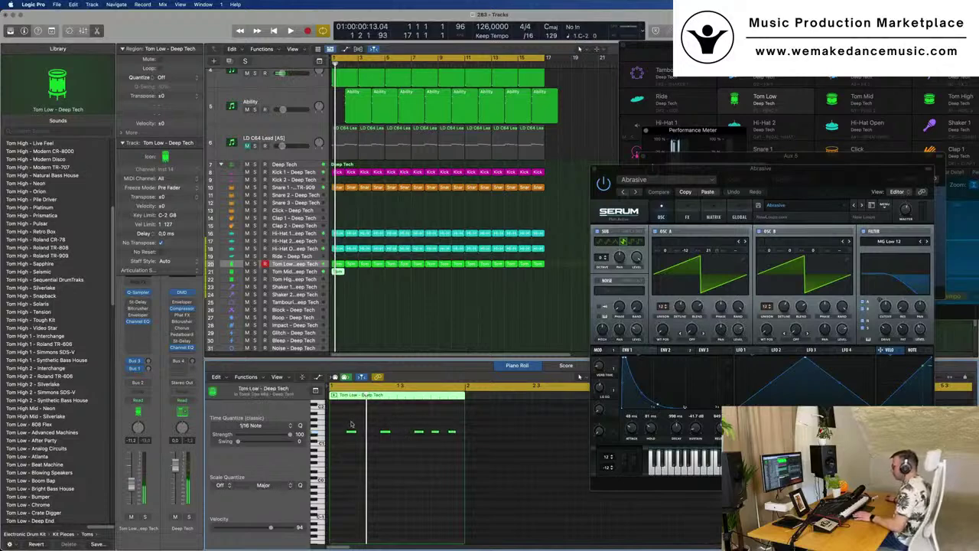
pyautogui.moveTo(386, 433); pyautogui.dragTo(472, 451)
pyautogui.press('Delete')
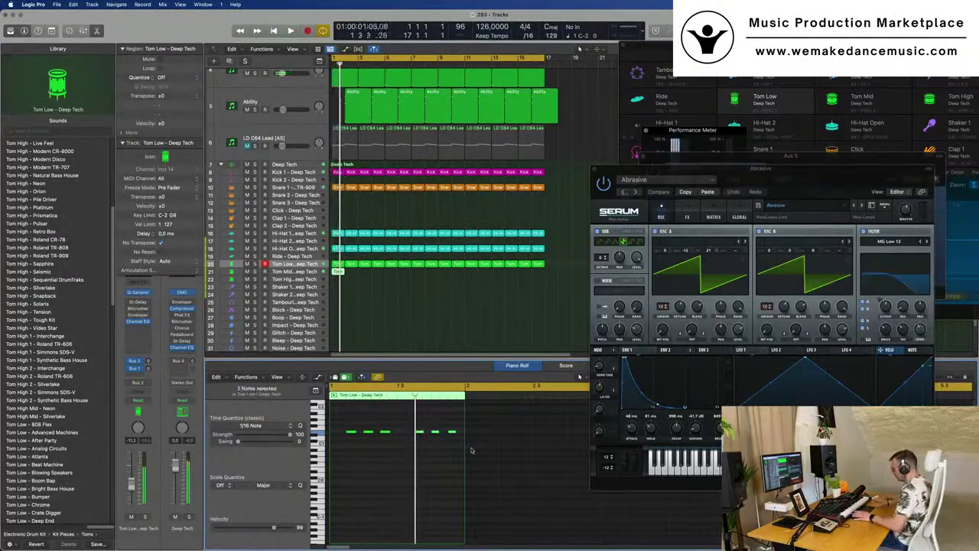
# Check the Tom Mid track in solo and repeat its one-bar region to fill the 16-bar loop.
pyautogui.press('Down')
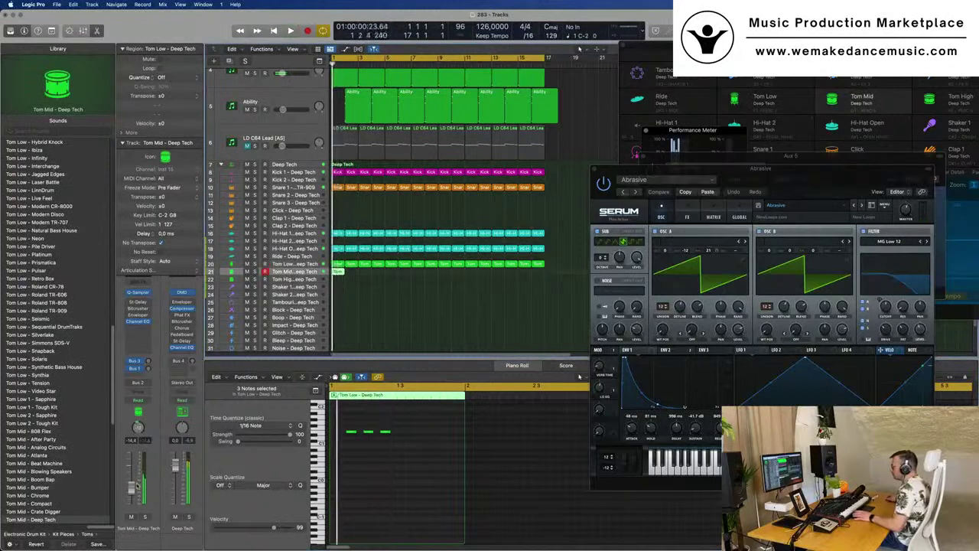
pyautogui.click(145, 517)
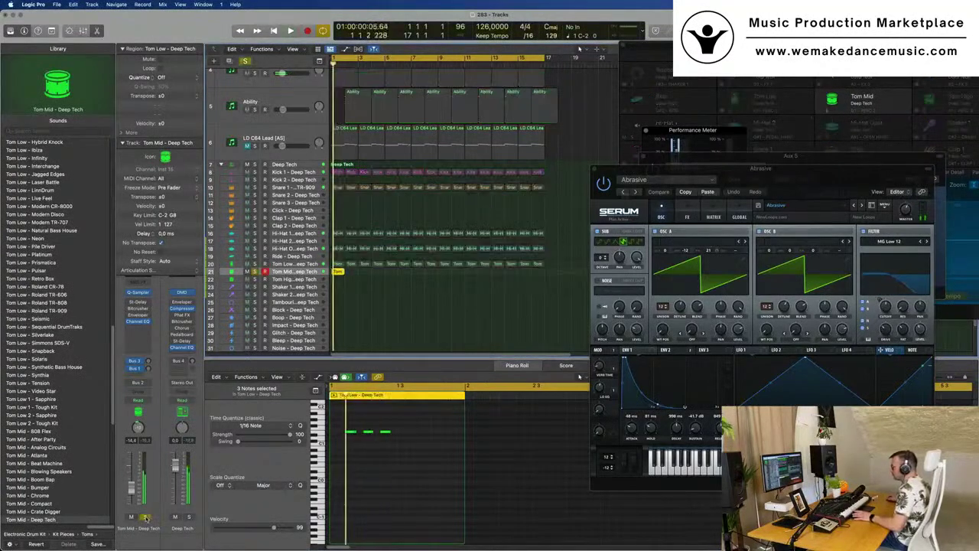
pyautogui.click(145, 517)
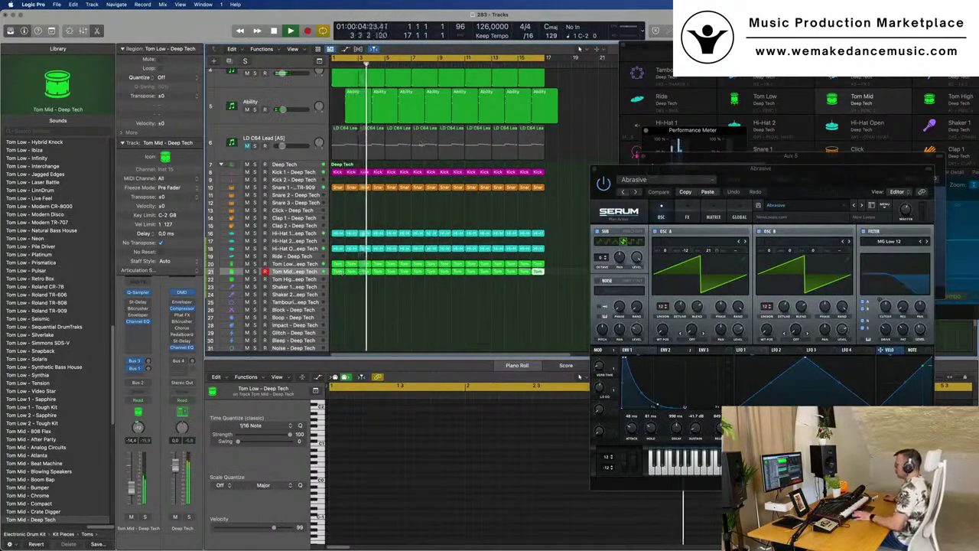
# Select and unmute the LD C64 Lead track while the loop plays, and clear the region selection.
pyautogui.scroll(-5, 441, 316)
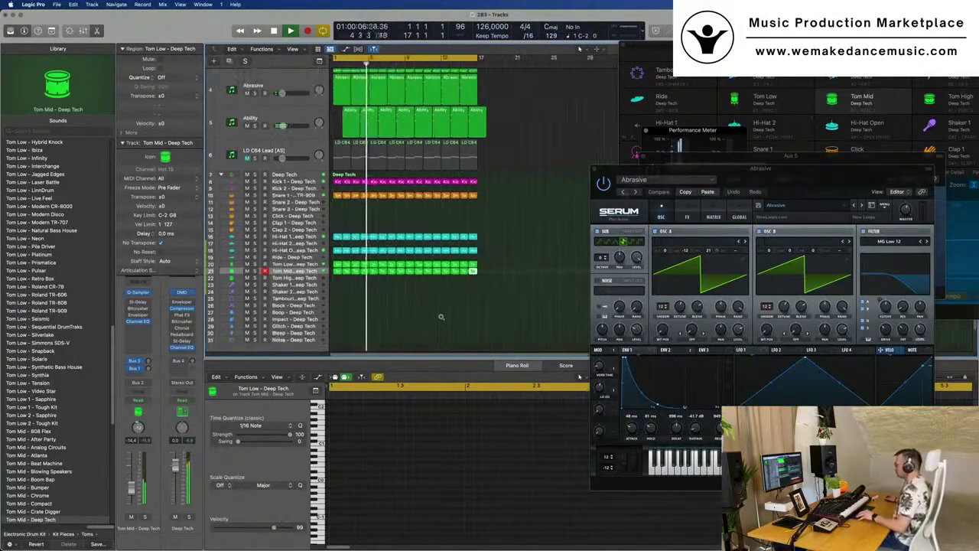
pyautogui.scroll(-3, 533, 166)
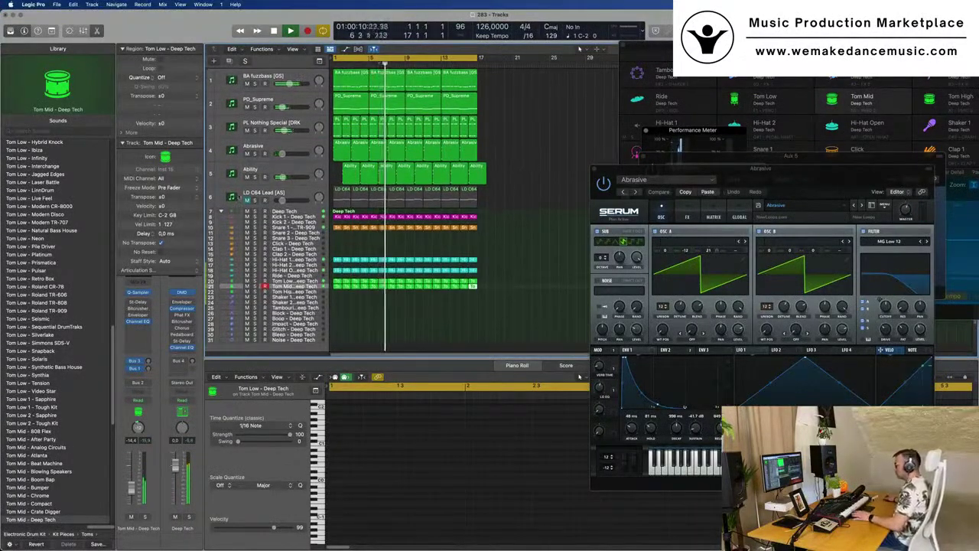
pyautogui.click(303, 193)
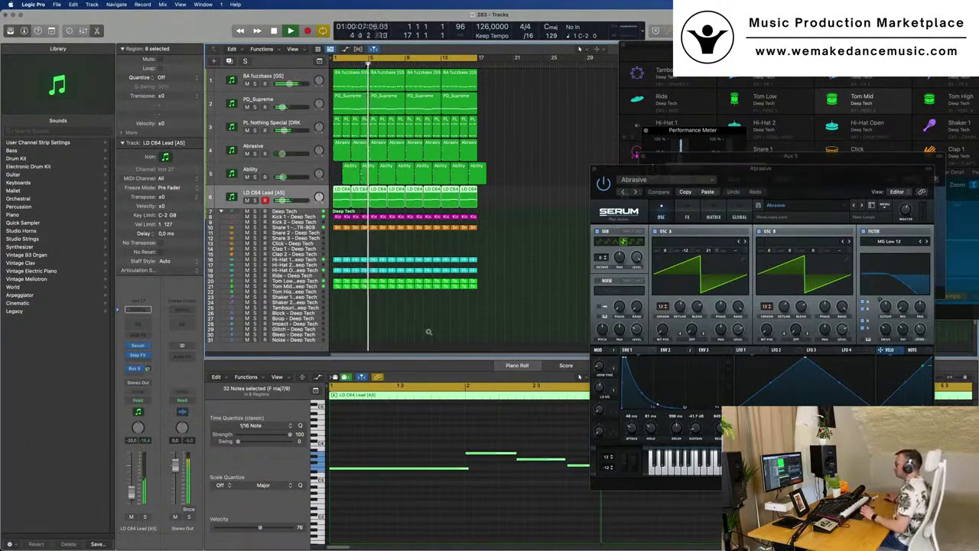
pyautogui.click(522, 254)
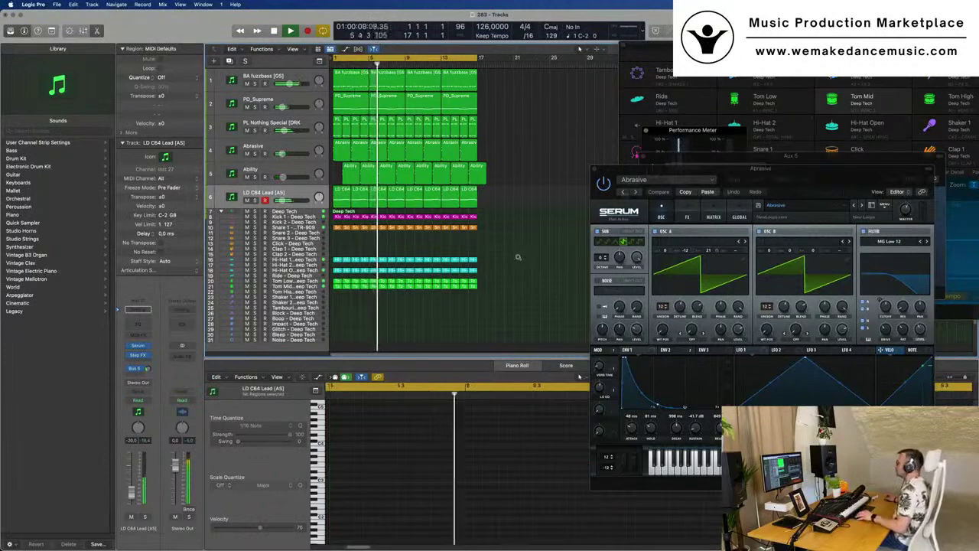
pyautogui.scroll(1, 518, 257)
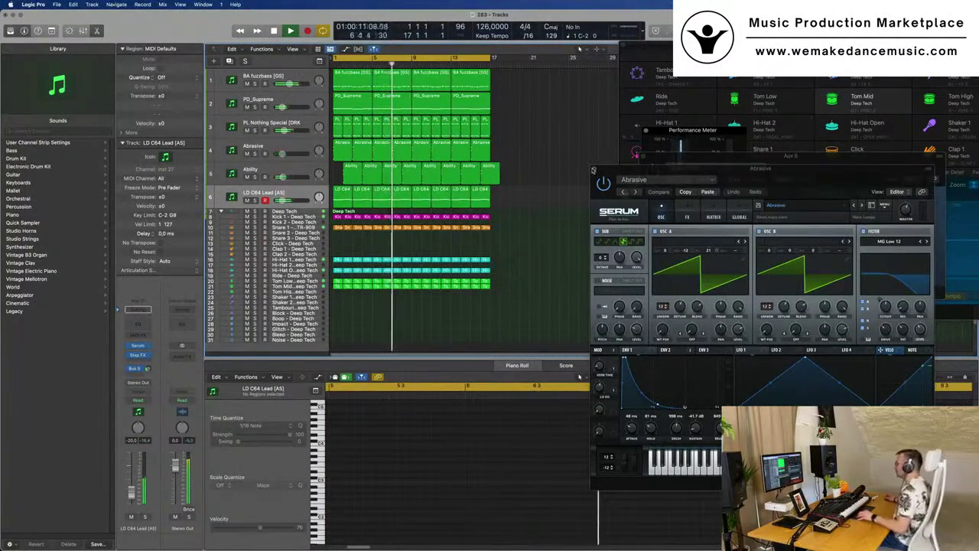
# Close the Abrasive Serum window and the Drum Machine Designer window.
pyautogui.click(592, 170)
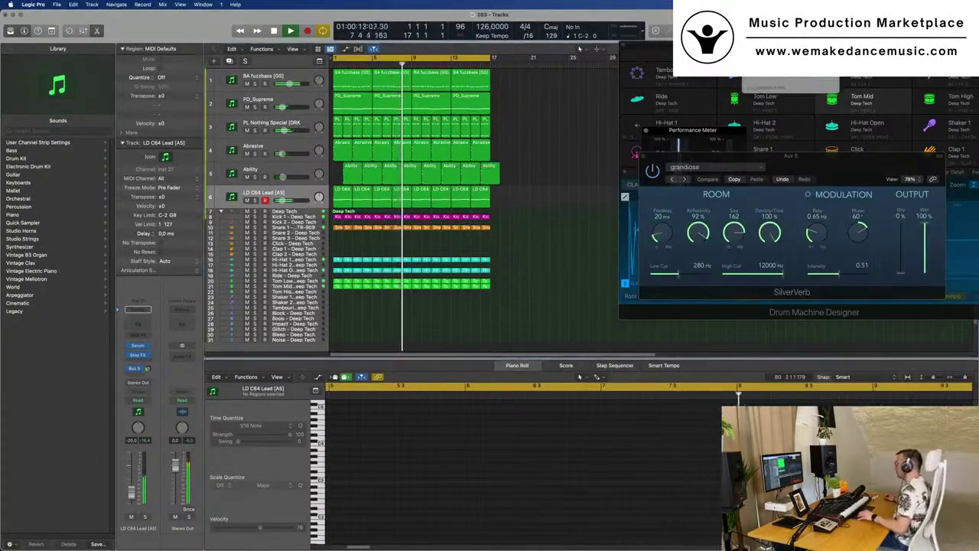
pyautogui.moveTo(643, 57); pyautogui.dragTo(495, 167)
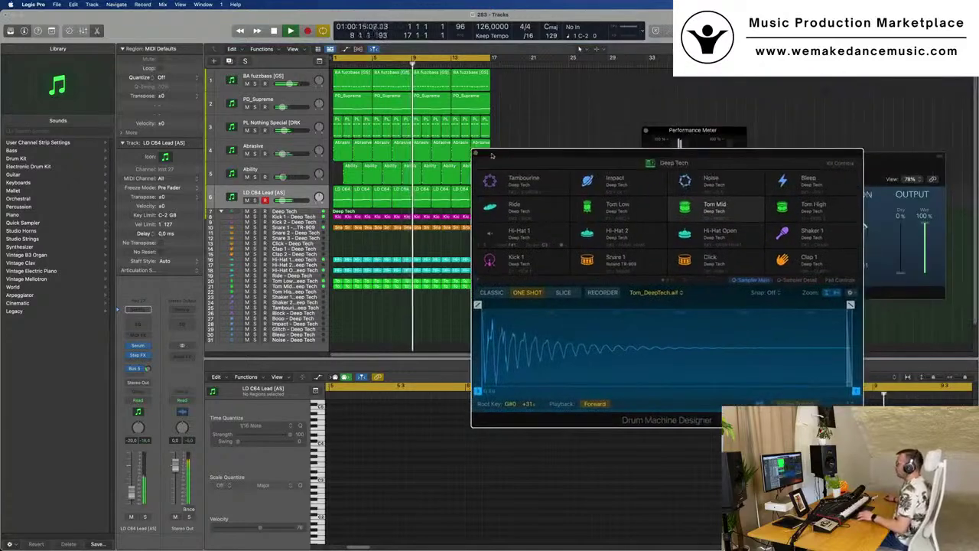
pyautogui.click(476, 153)
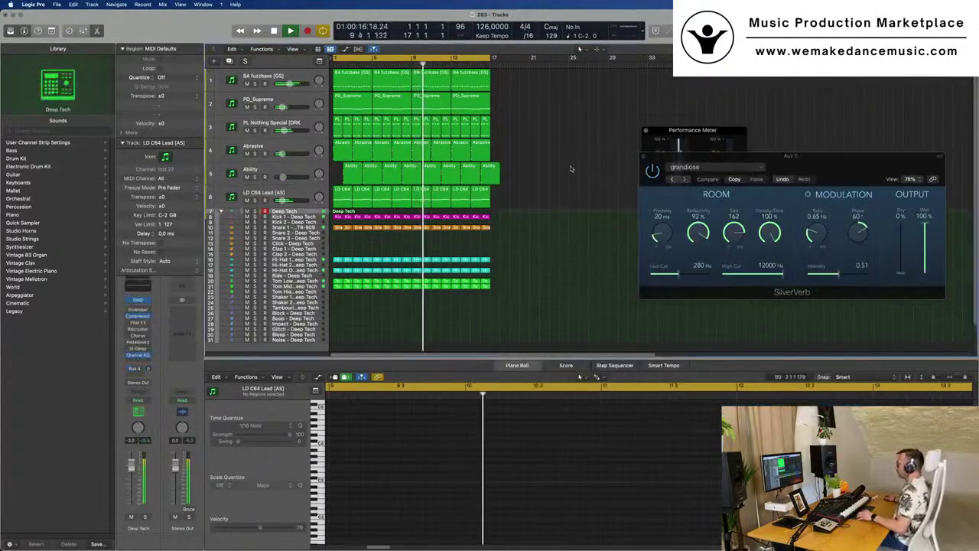
# Solo PL Nothing Special and PD_Supreme one after the other to hear each track alone.
pyautogui.press('super+Left')
pyautogui.press('super+Left')
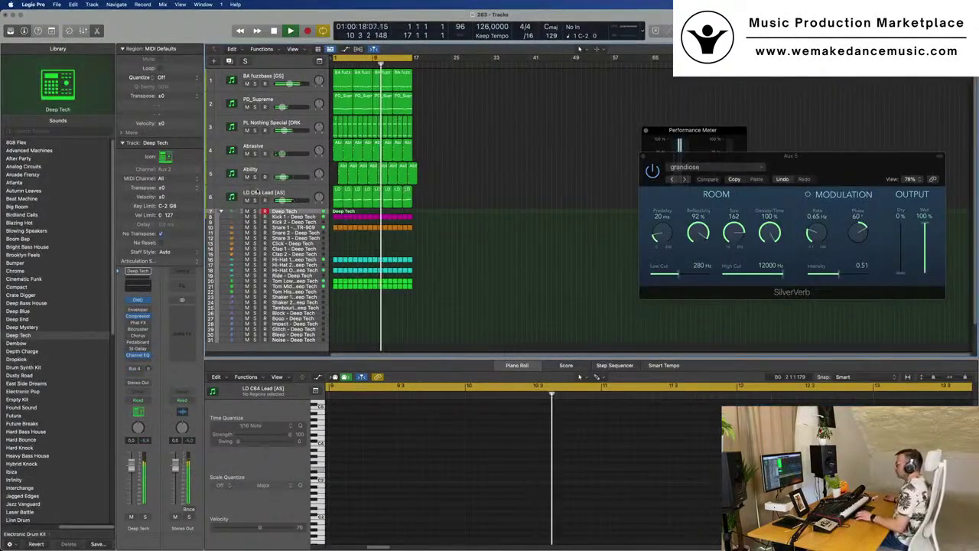
pyautogui.click(255, 130)
pyautogui.click(254, 130)
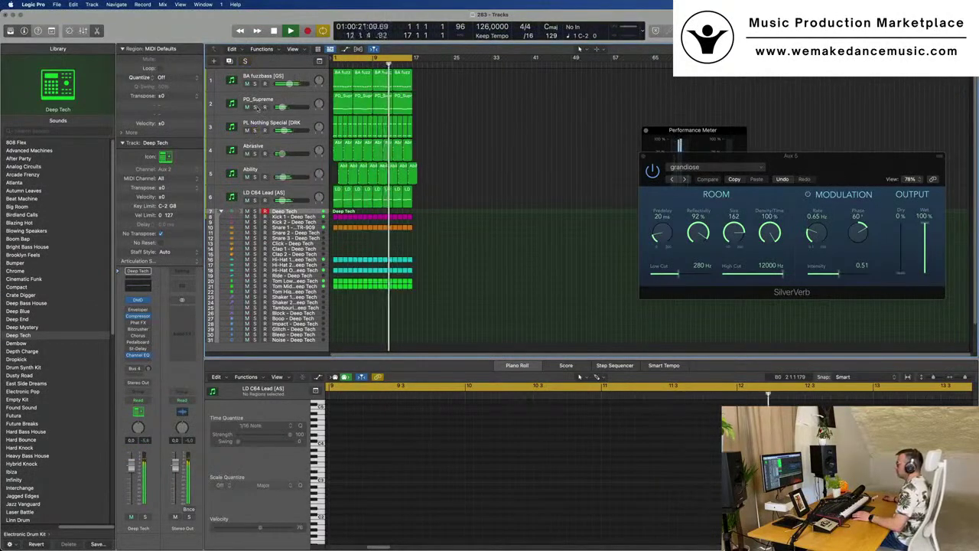
pyautogui.click(256, 107)
pyautogui.click(255, 108)
# Dismiss the System Overload alert and raise the PD_Supreme track's volume to about -14.8 dB.
pyautogui.click(274, 100)
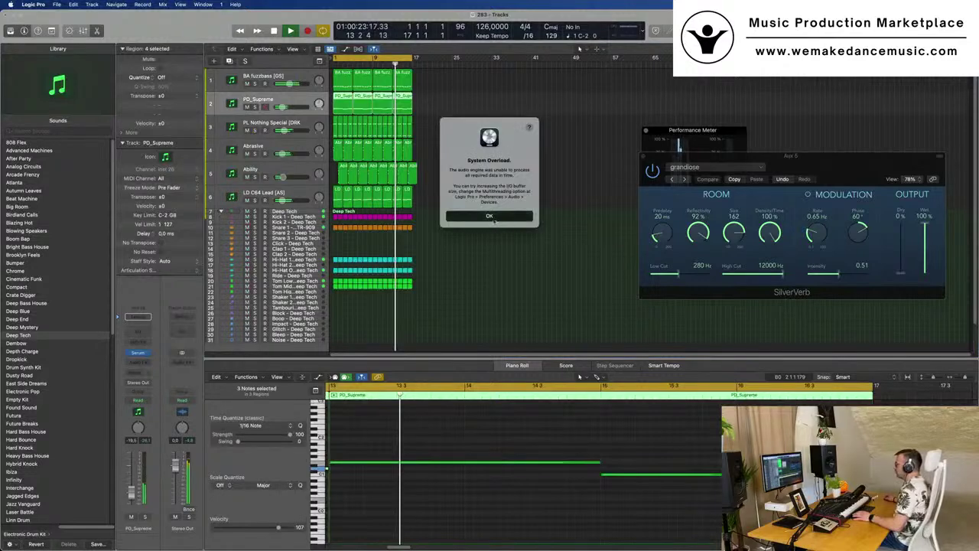
pyautogui.click(492, 217)
pyautogui.click(477, 287)
pyautogui.press('Return')
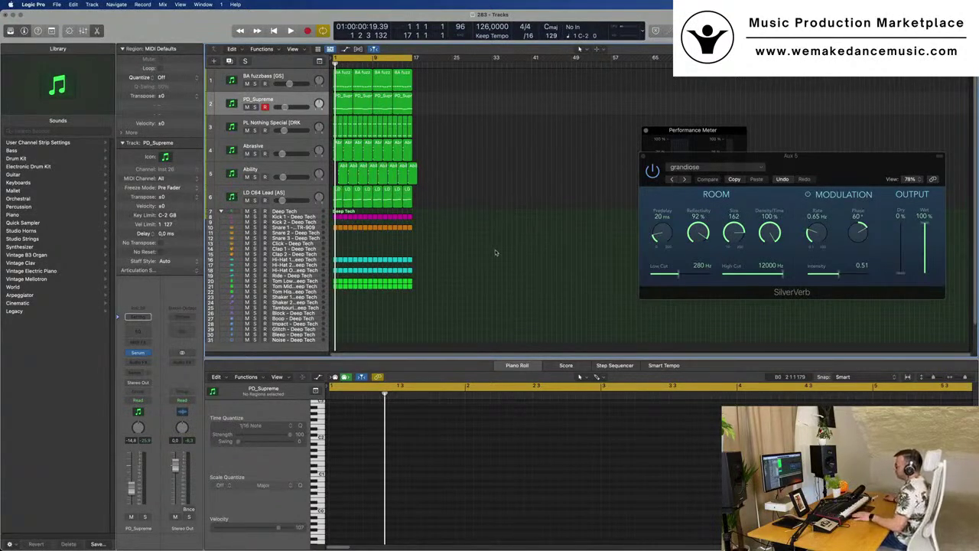
# Replay the loop from the start and compare the soloed PL Nothing Special and PD_Supreme tracks.
pyautogui.press('space')
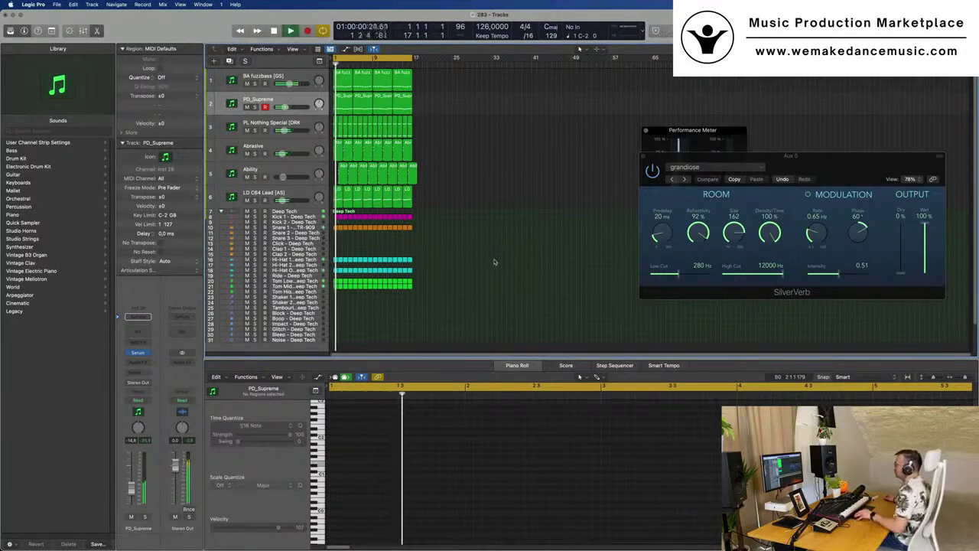
pyautogui.scroll(2, 497, 260)
pyautogui.scroll(2, 520, 260)
pyautogui.scroll(-2, 520, 260)
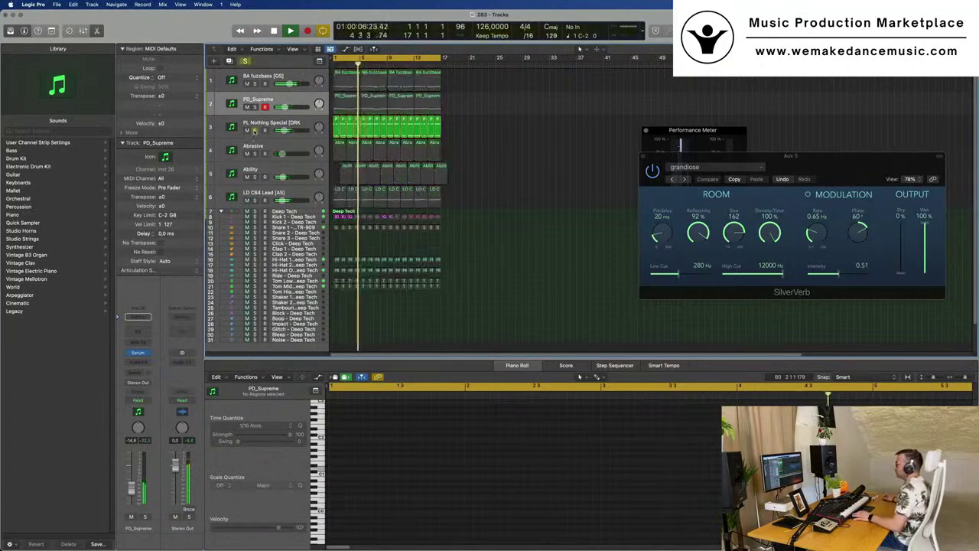
pyautogui.click(255, 106)
pyautogui.click(254, 106)
# Mute the PL Nothing Special track to hear the loop without it, and dismiss the System Overload alert.
pyautogui.click(246, 130)
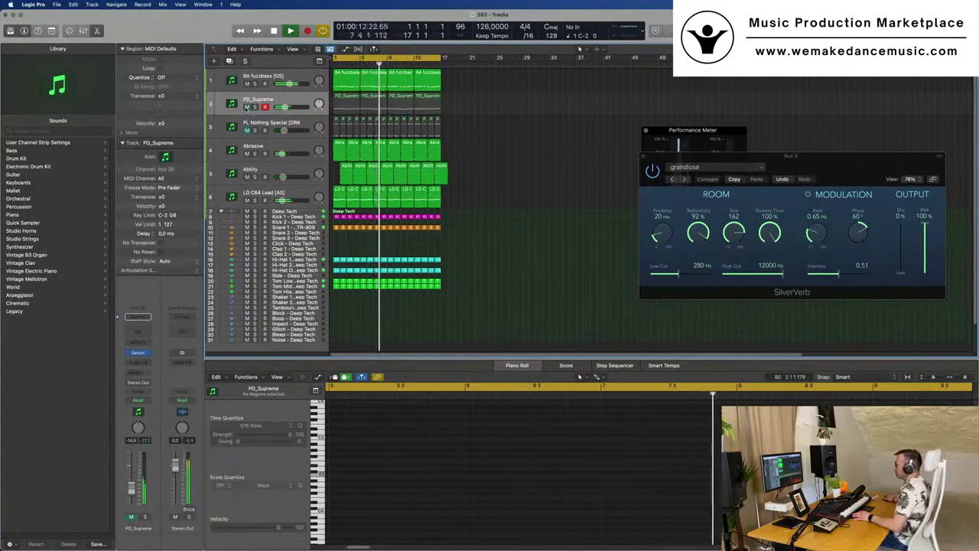
pyautogui.click(279, 101)
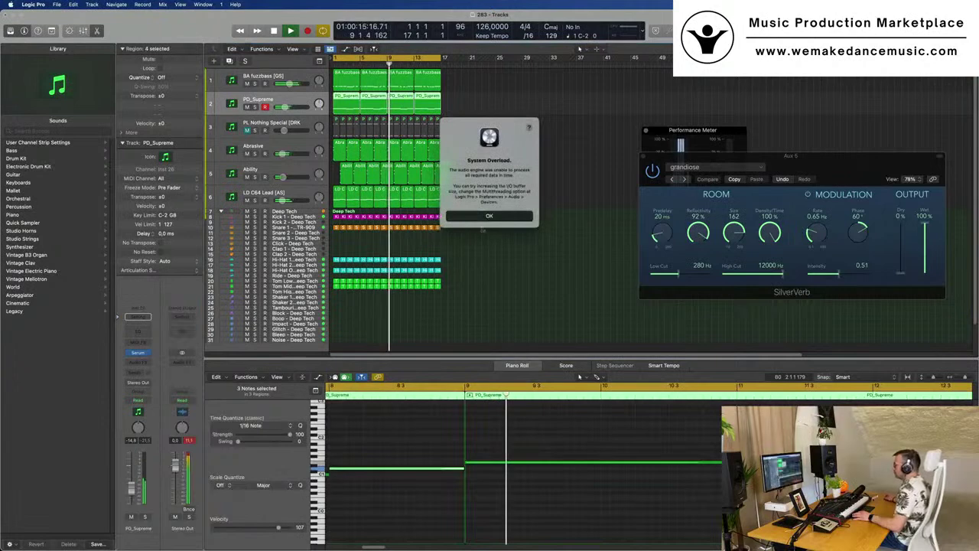
pyautogui.click(489, 215)
pyautogui.press('Return')
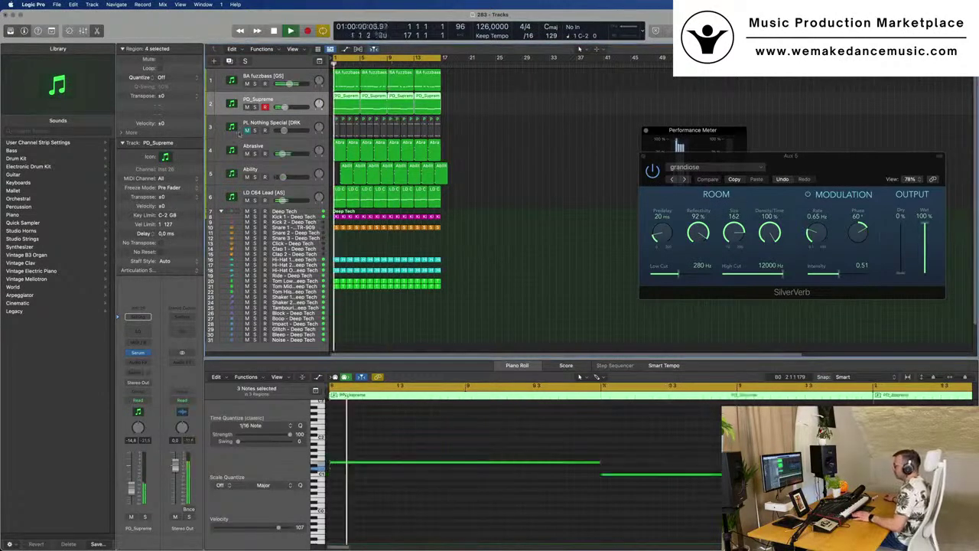
# Select the PL Nothing Special track while the loop plays from bar 1.
pyautogui.click(305, 123)
pyautogui.press('super+Right')
pyautogui.press('super+Left')
pyautogui.press('super+Left')
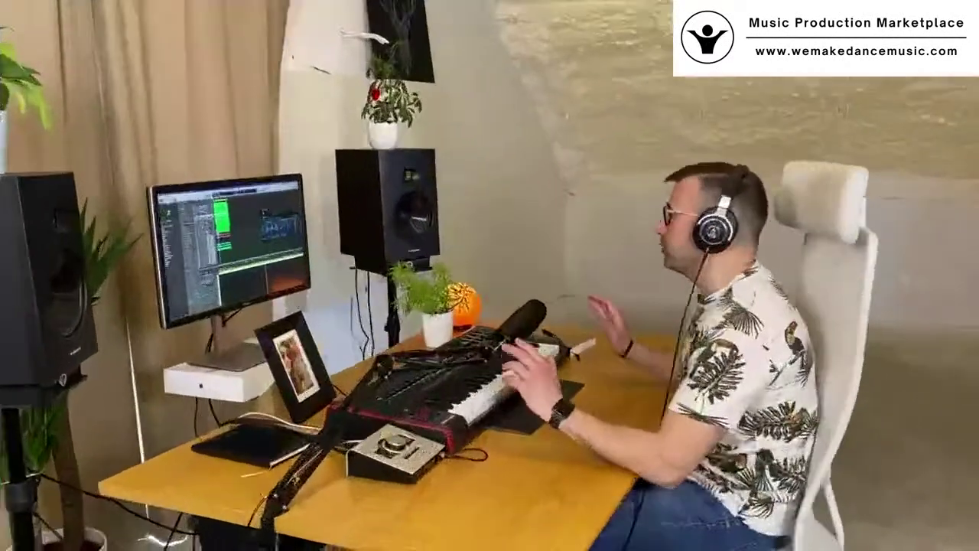